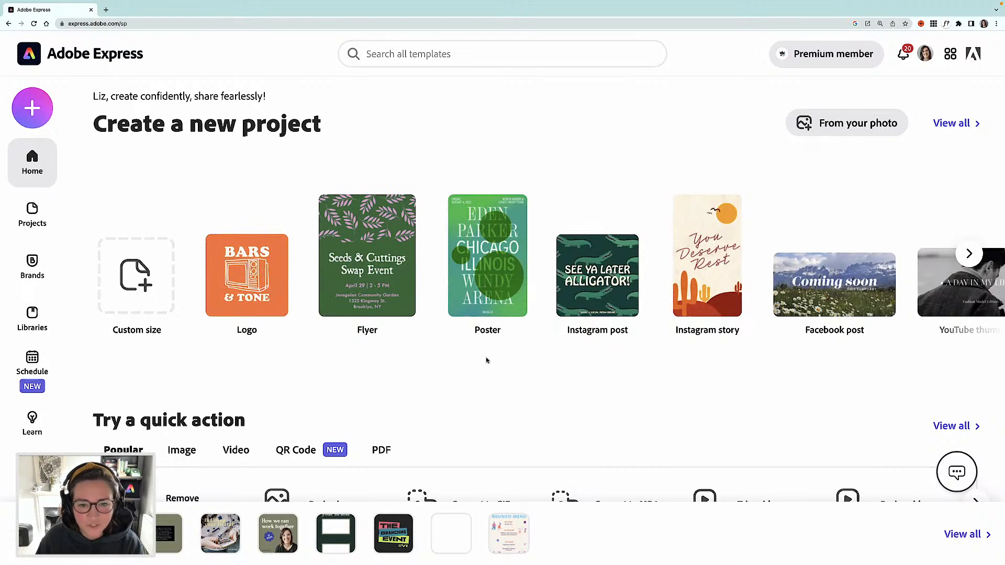
Step: Open the full collection of logo templates from the Logos section of the home page
scroll(486, 361, down, 2)
scroll(486, 361, down, 5)
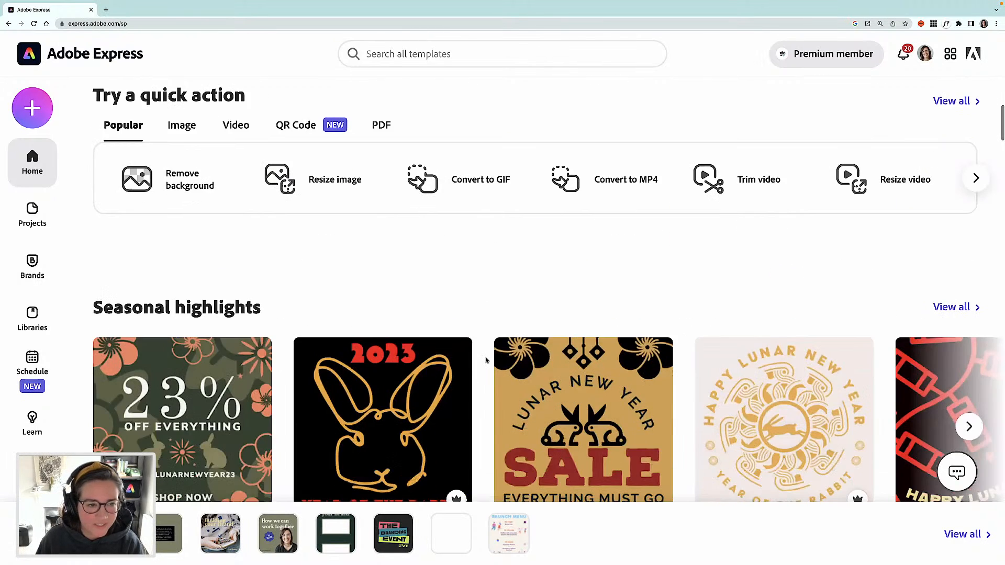
scroll(485, 360, down, 15)
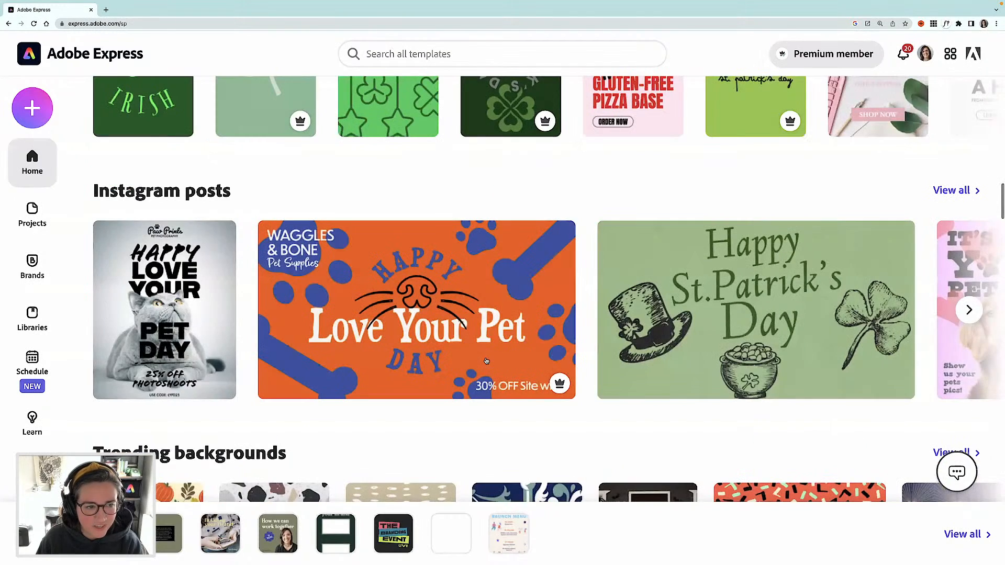
scroll(485, 361, down, 4)
scroll(486, 360, up, 8)
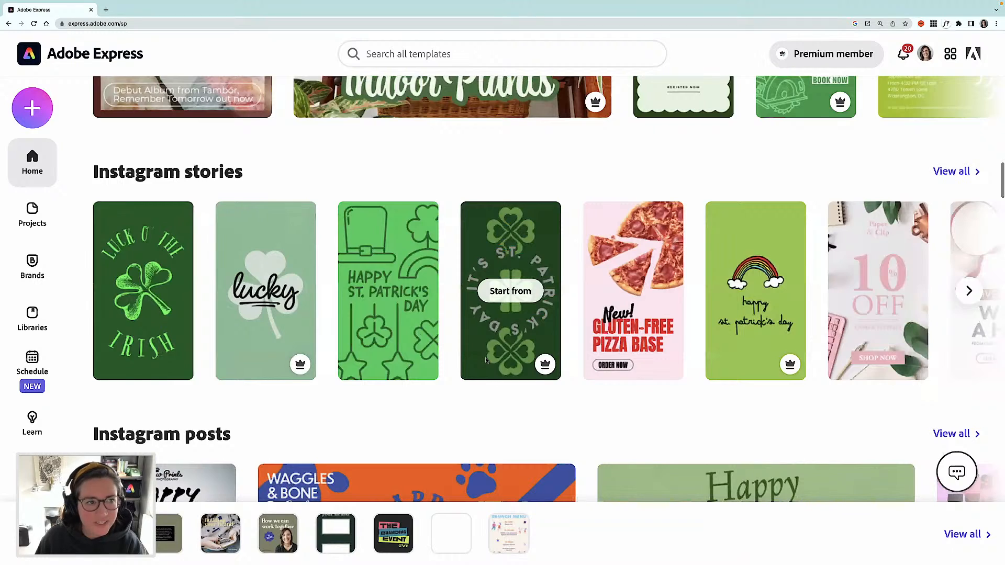
scroll(486, 360, down, 7)
scroll(486, 361, down, 6)
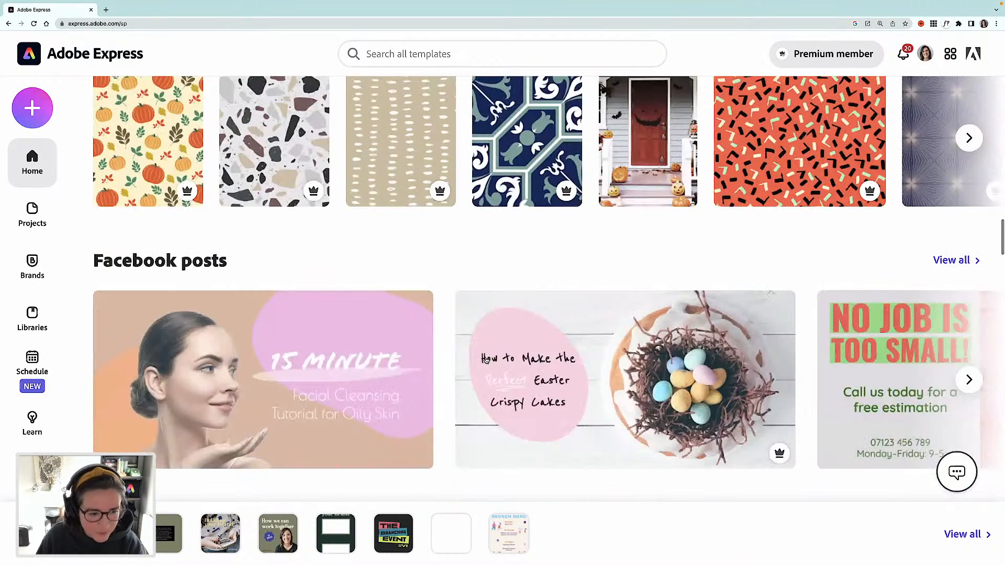
scroll(486, 361, down, 3)
scroll(486, 360, down, 8)
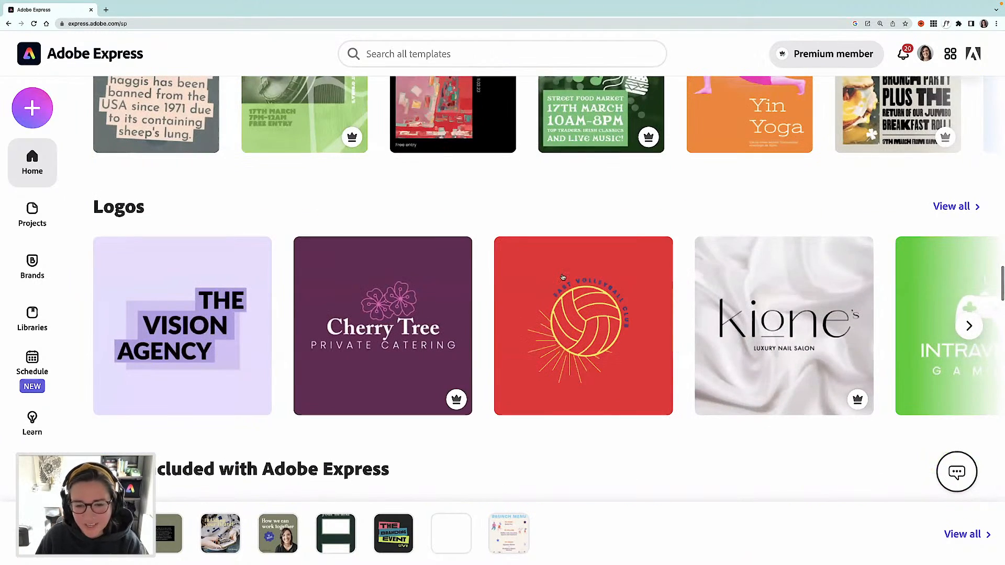
click(954, 207)
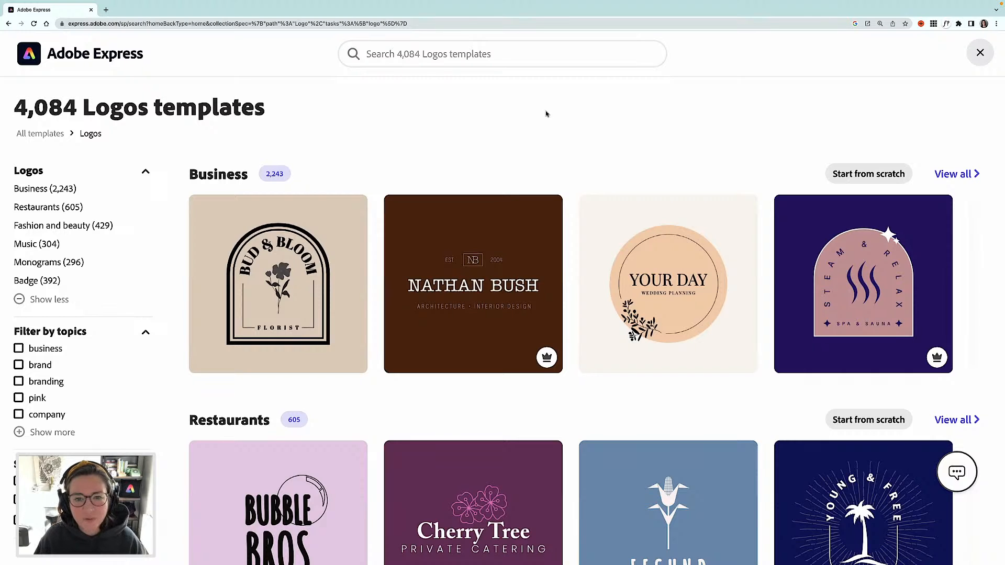
Step: Look through the logo template categories from Business to Badge and return to the start of the list
scroll(569, 163, down, 3)
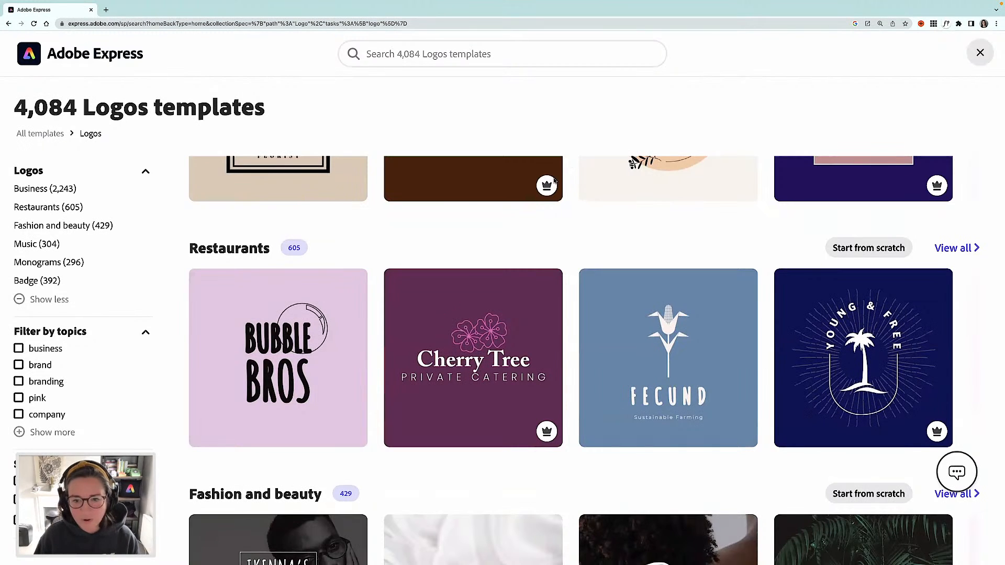
scroll(550, 239, down, 5)
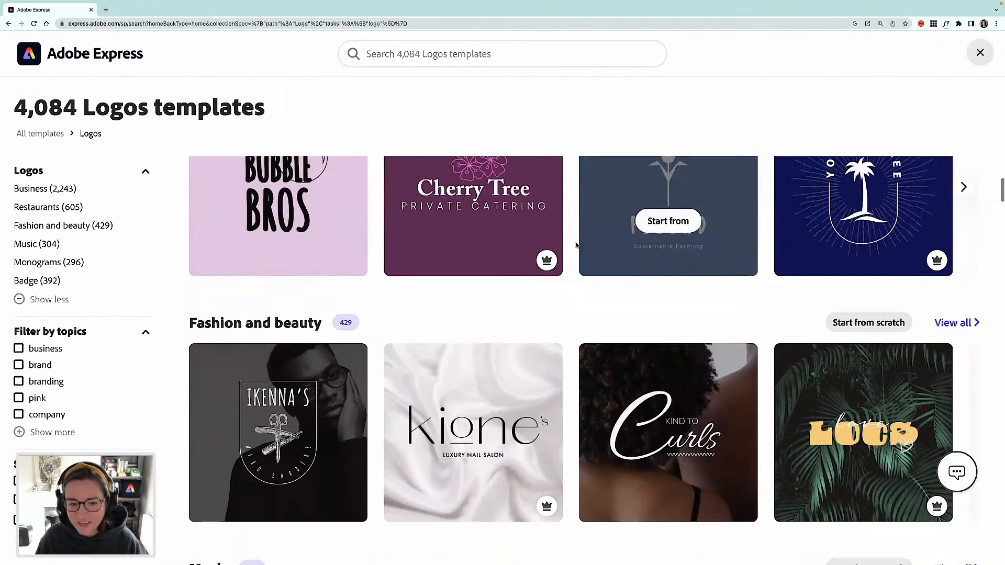
scroll(574, 245, down, 4)
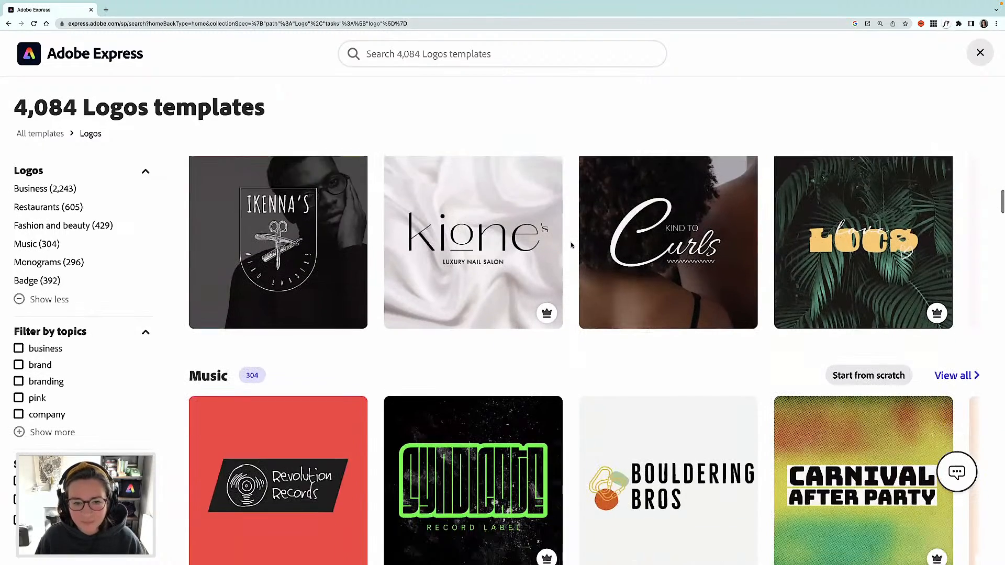
scroll(572, 245, down, 3)
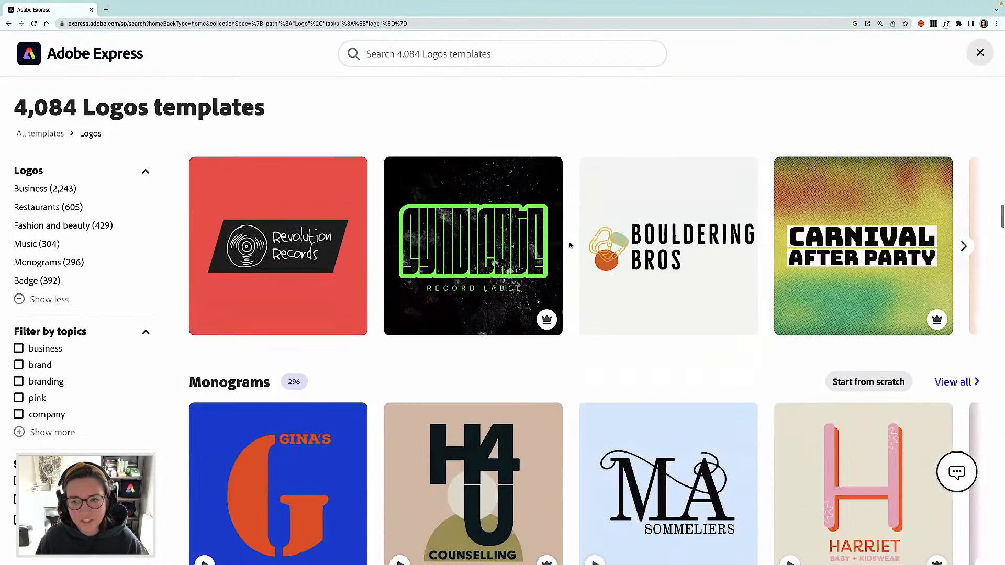
scroll(570, 246, down, 6)
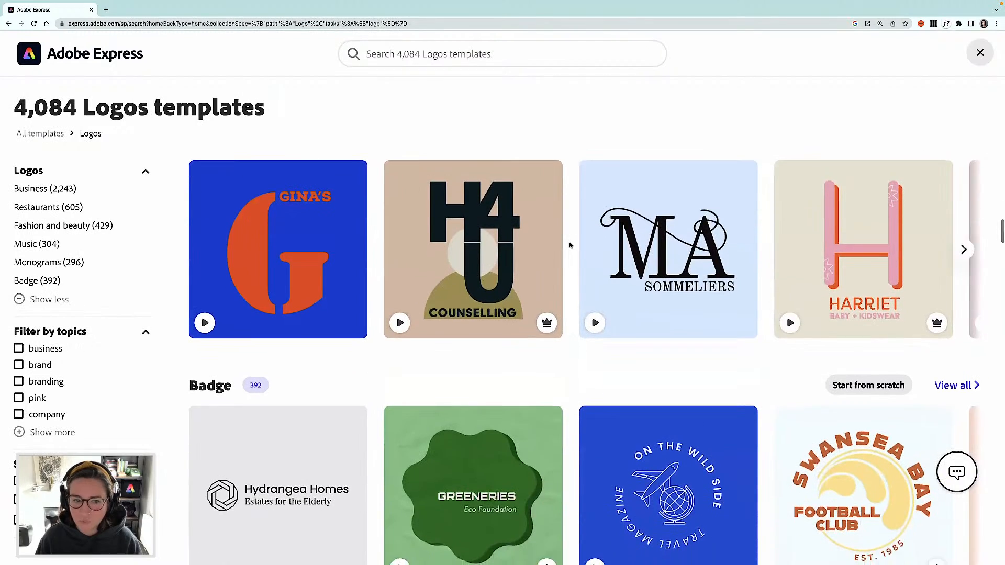
scroll(570, 245, down, 6)
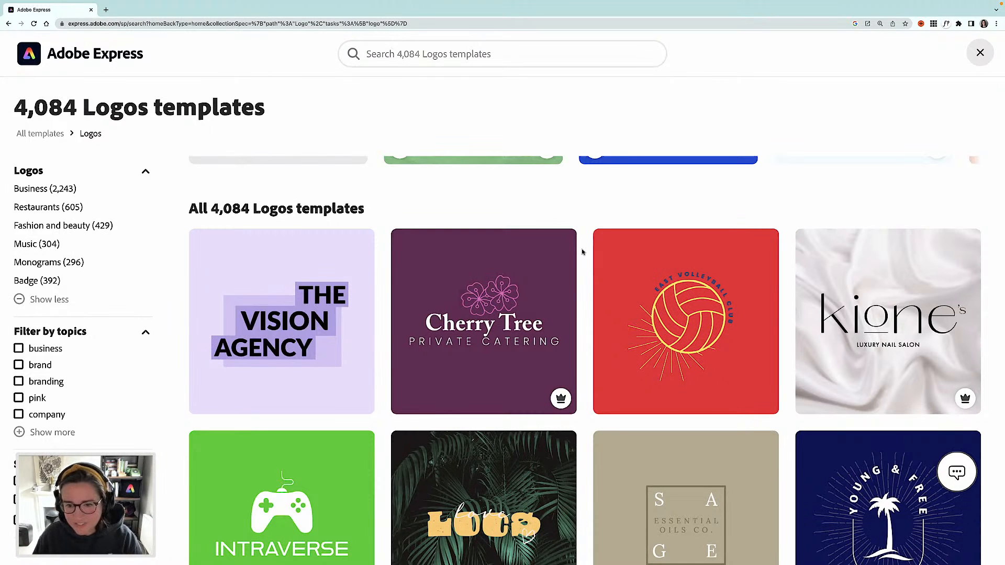
scroll(582, 252, up, 15)
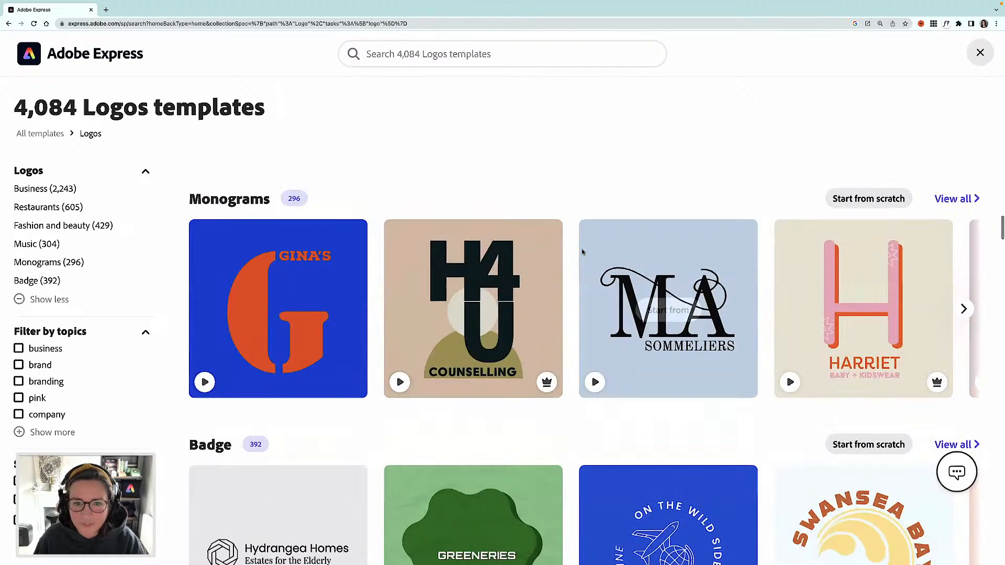
scroll(582, 252, up, 8)
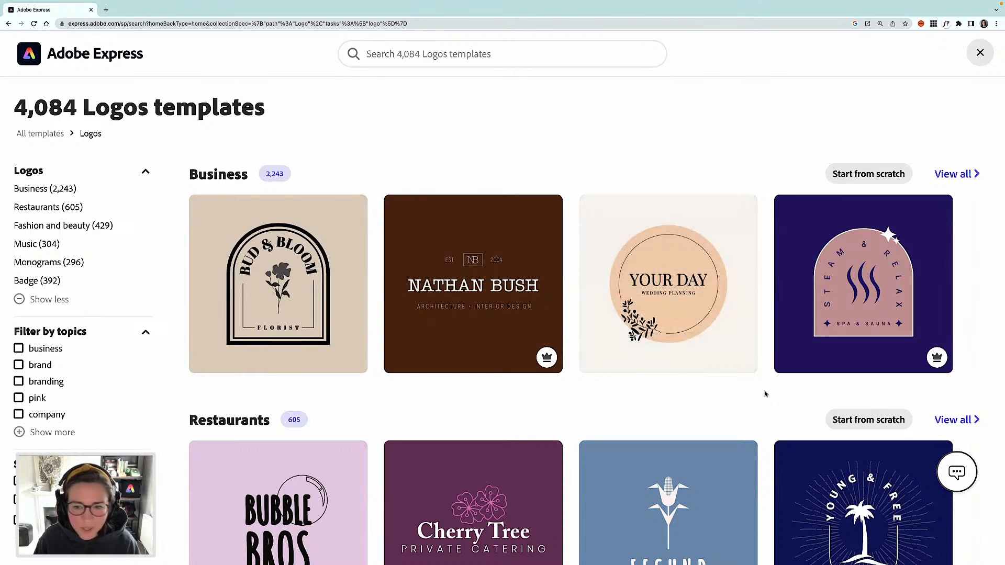
Step: Examine the sample designs in each logo category and in the complete list of logo templates below them
scroll(765, 394, down, 3)
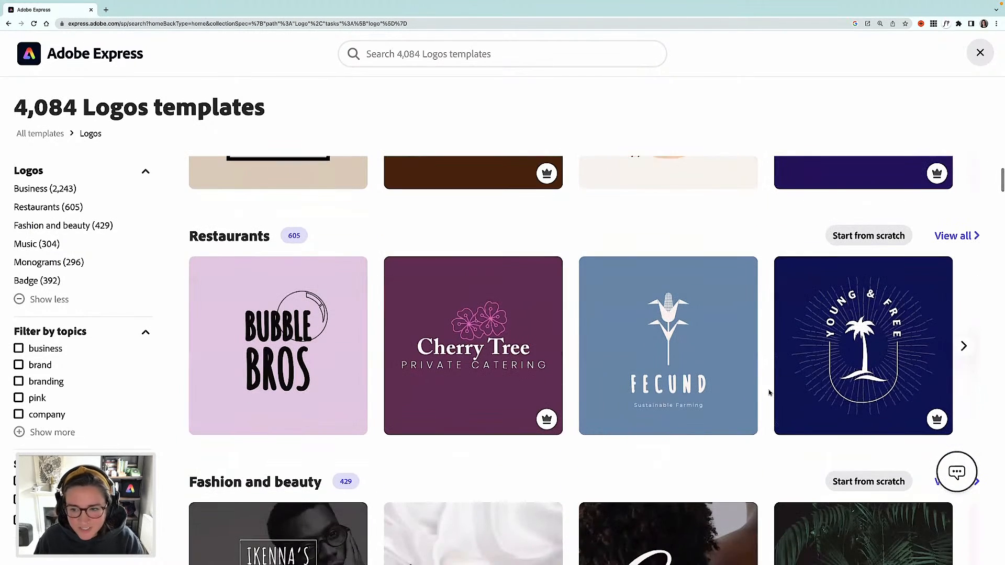
scroll(770, 393, down, 5)
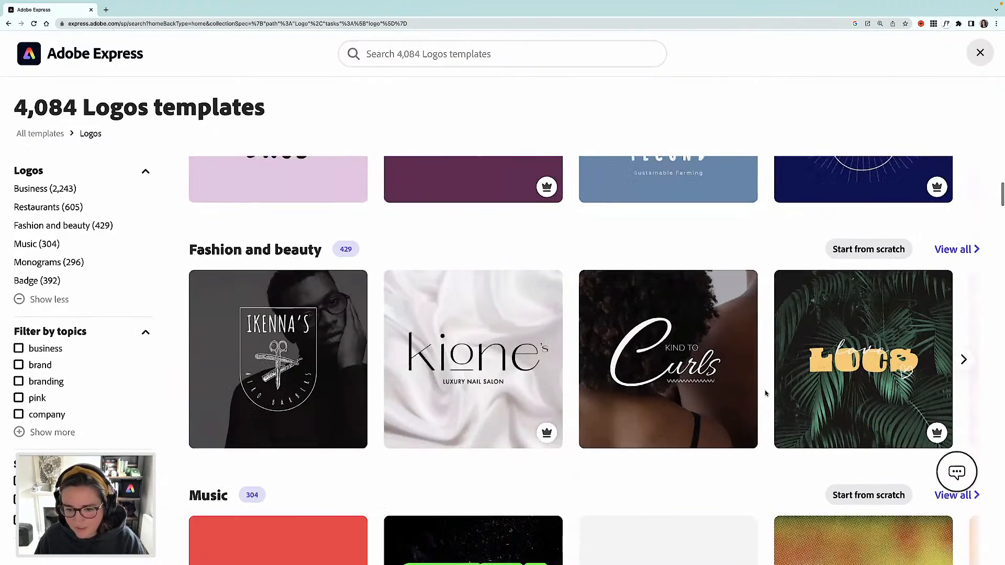
scroll(761, 393, down, 2)
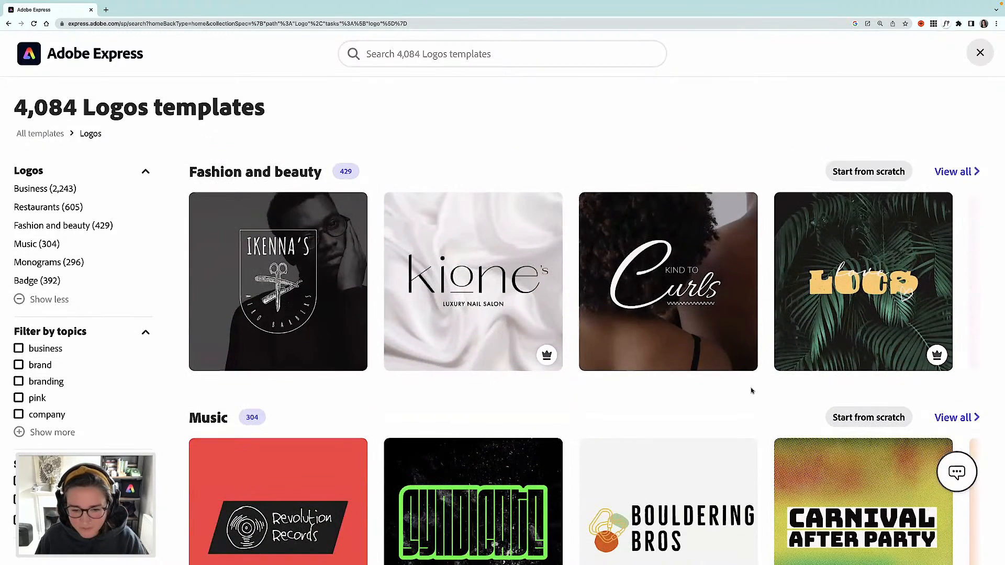
scroll(751, 391, down, 3)
scroll(759, 390, down, 1)
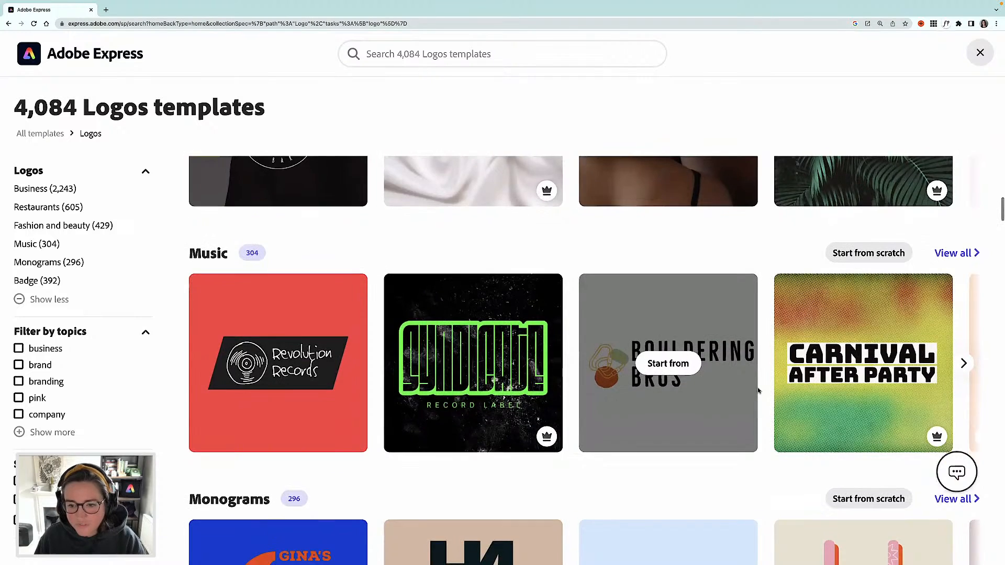
scroll(762, 395, down, 2)
scroll(765, 399, down, 3)
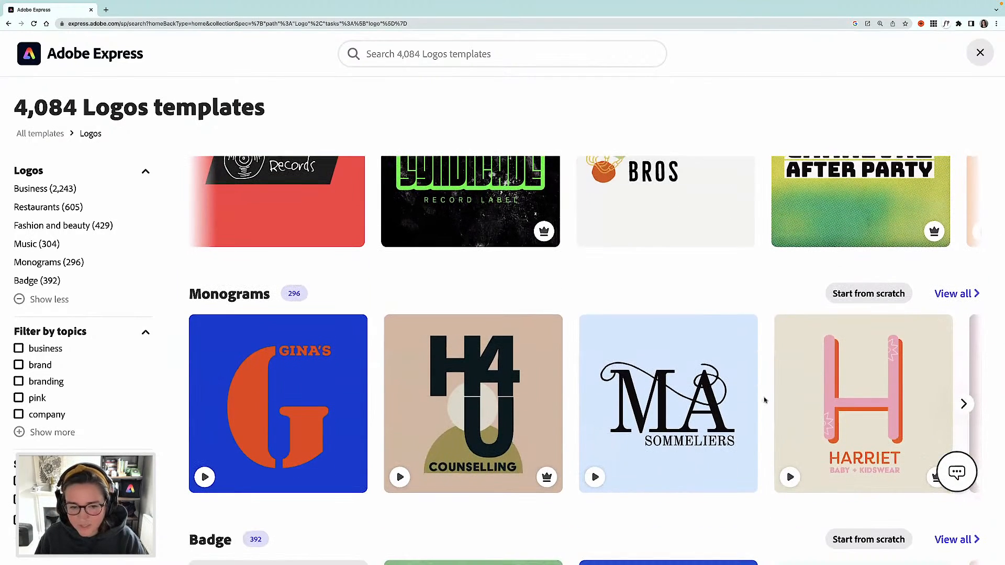
scroll(764, 400, down, 2)
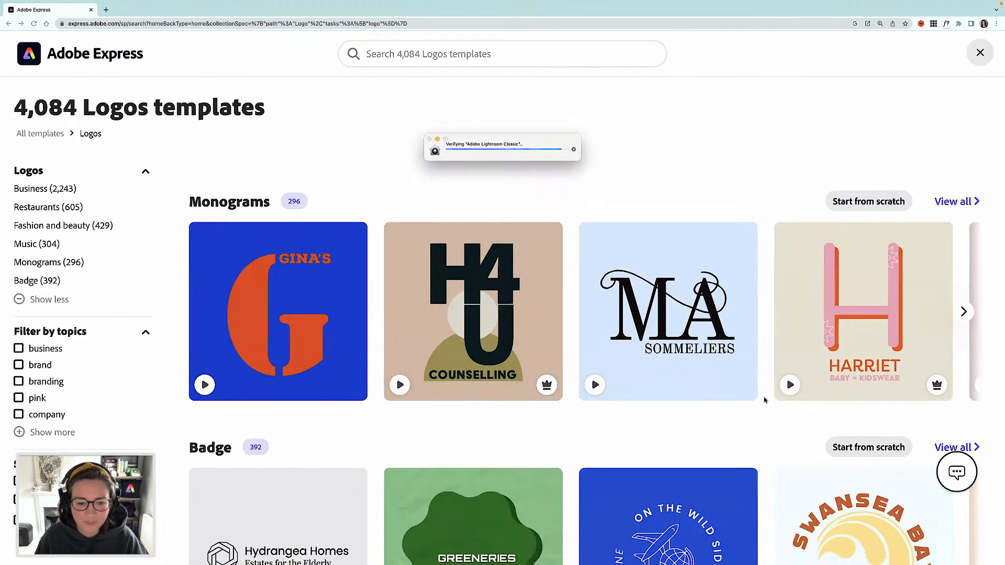
scroll(764, 401, down, 4)
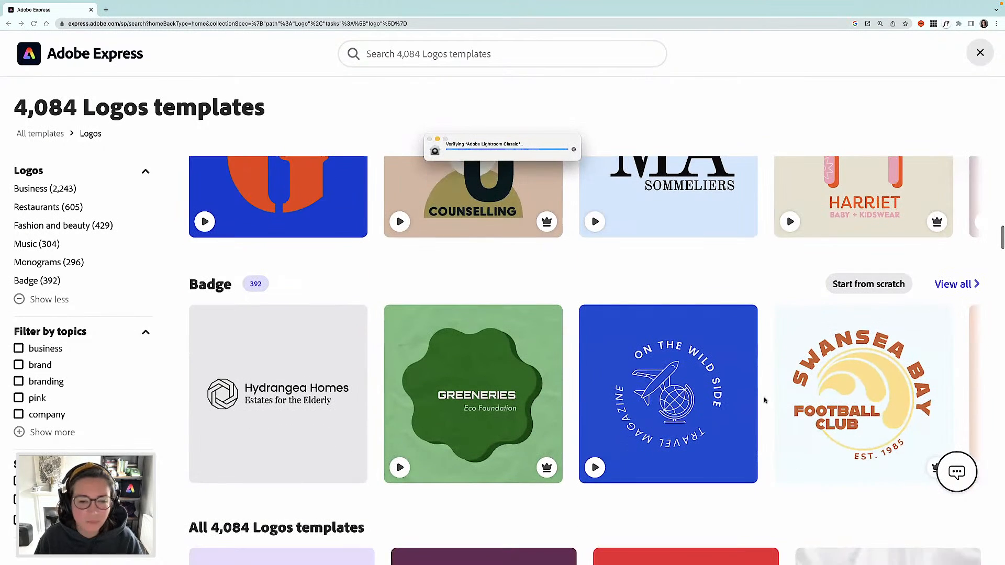
scroll(764, 401, down, 1)
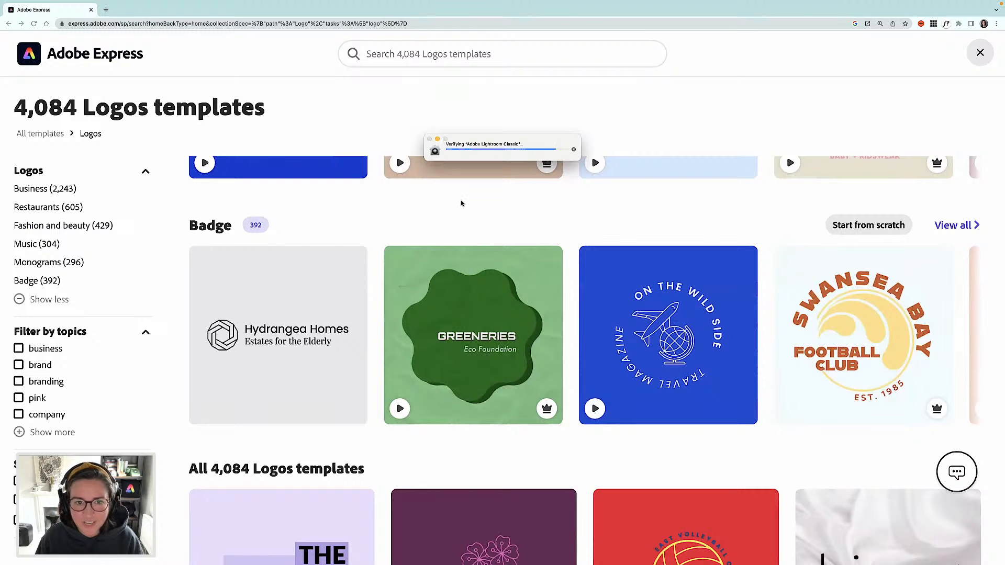
scroll(767, 283, down, 5)
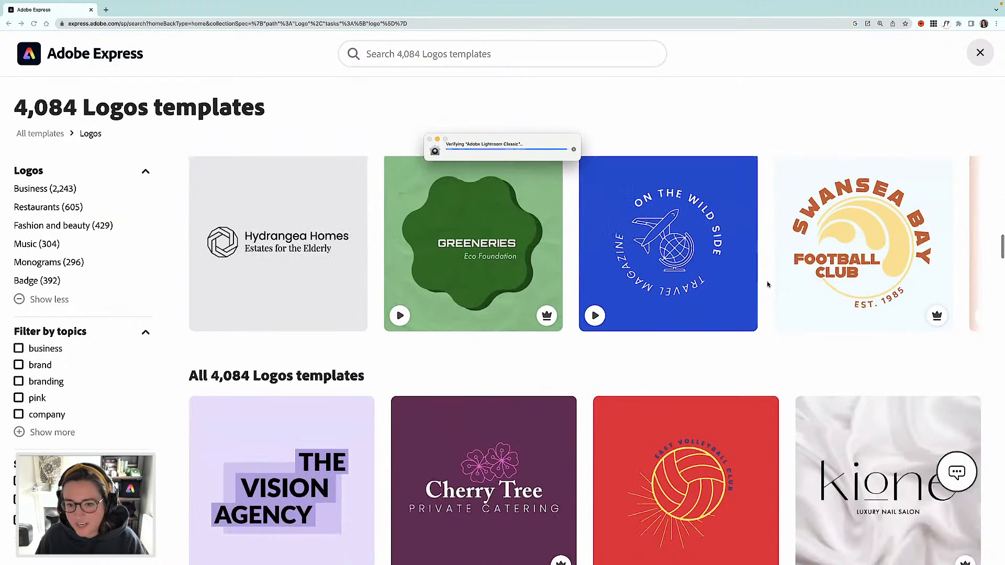
scroll(768, 284, down, 8)
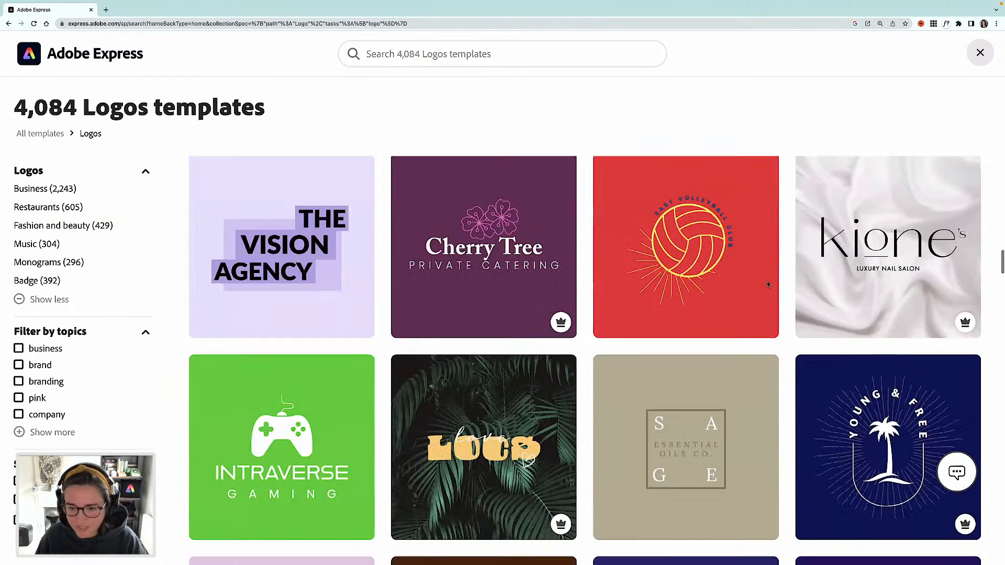
scroll(768, 284, down, 4)
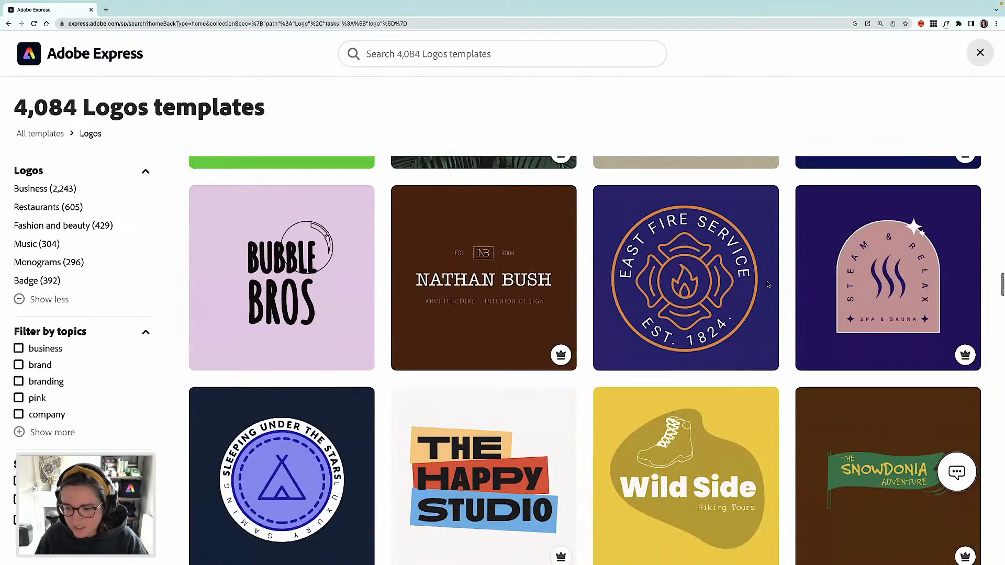
scroll(767, 284, down, 3)
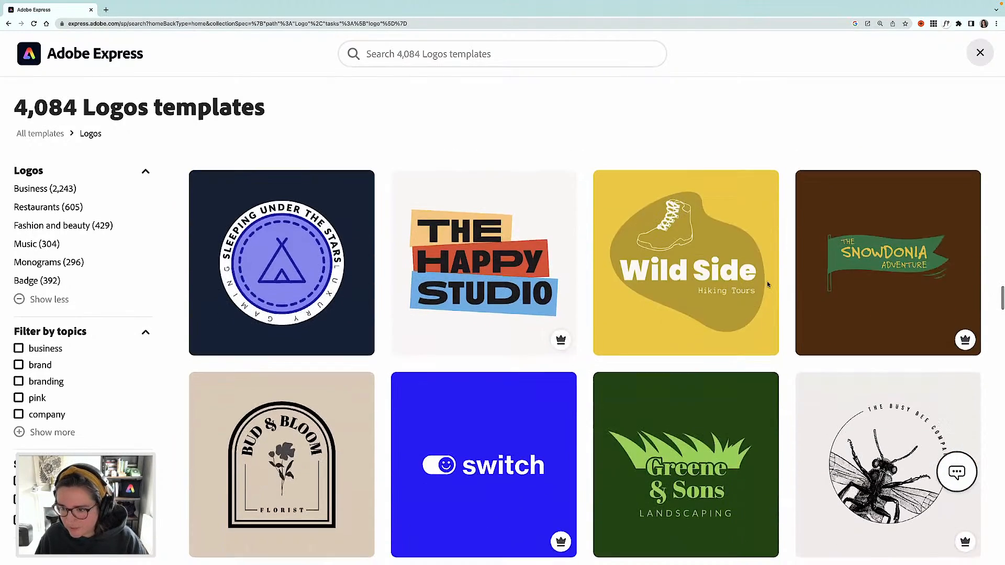
Step: Review the Monograms and Badge logos again, and check the premium marking on The Happy Studio template in the complete list
scroll(767, 284, up, 10)
scroll(767, 285, up, 15)
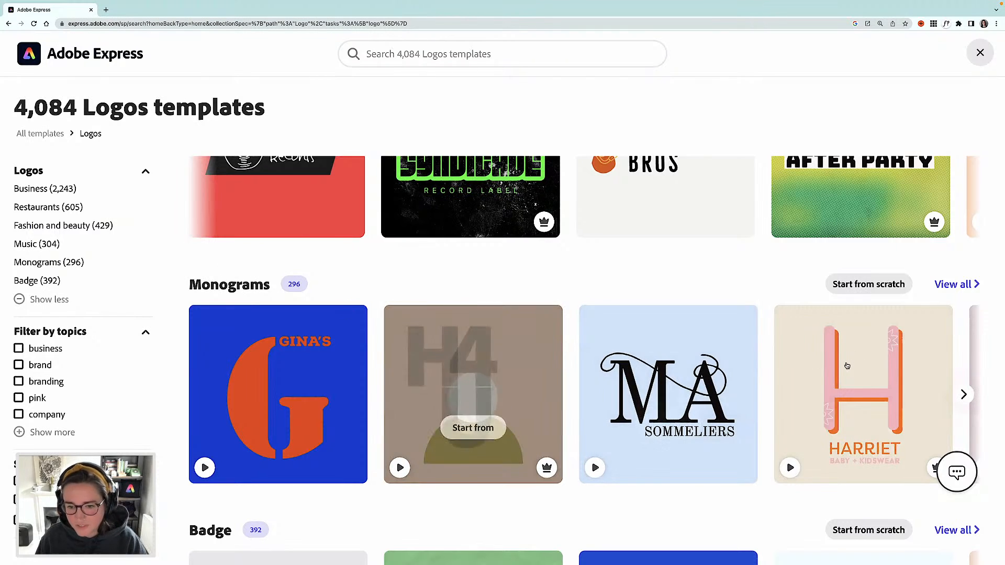
scroll(867, 338, down, 2)
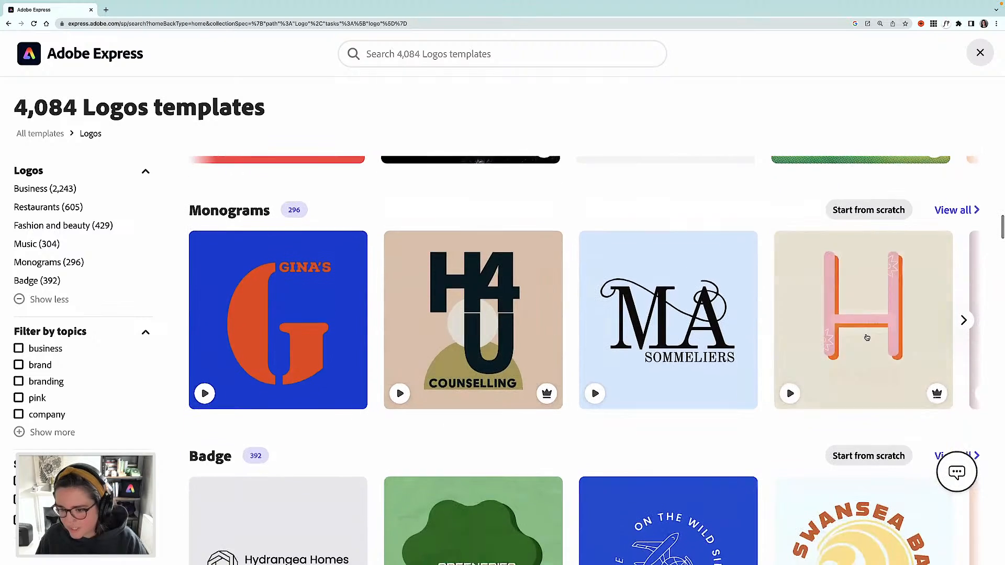
scroll(764, 353, down, 3)
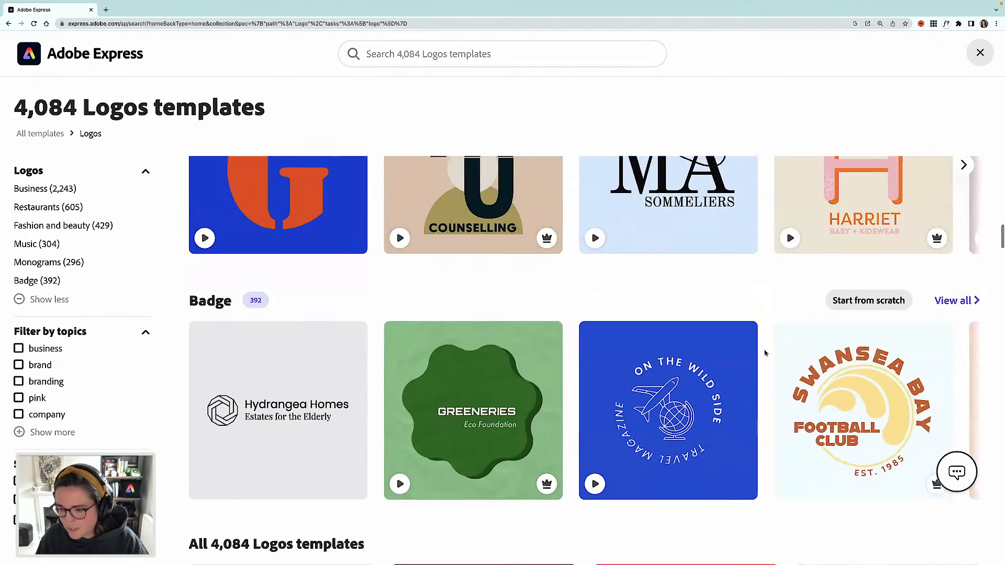
scroll(765, 353, down, 3)
scroll(766, 354, down, 3)
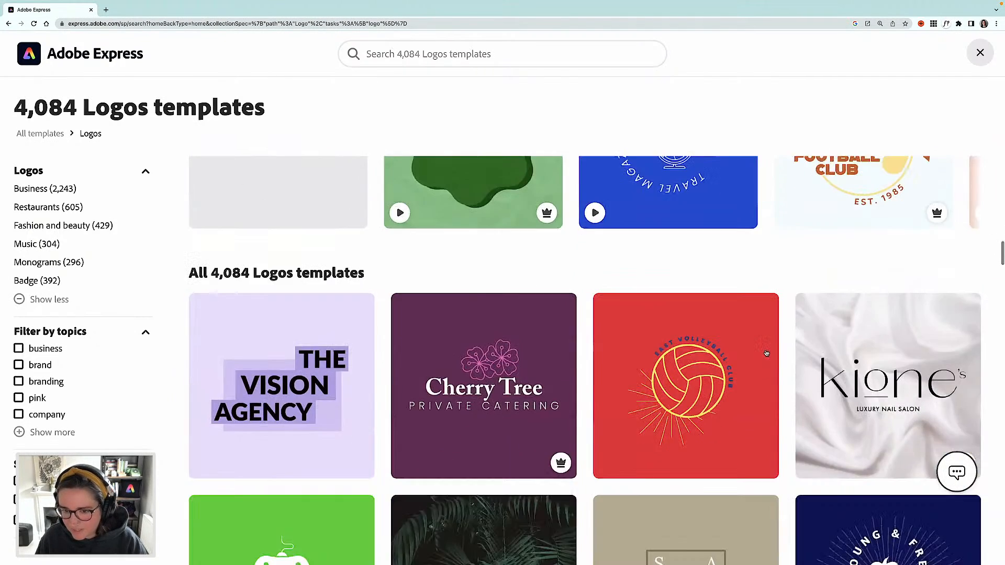
scroll(766, 353, down, 5)
scroll(778, 353, down, 2)
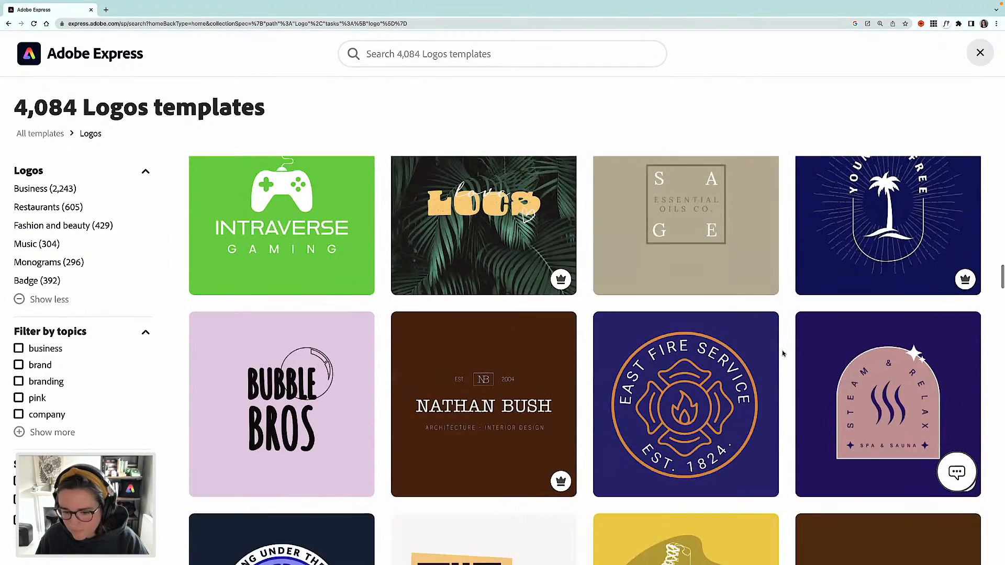
scroll(784, 354, down, 4)
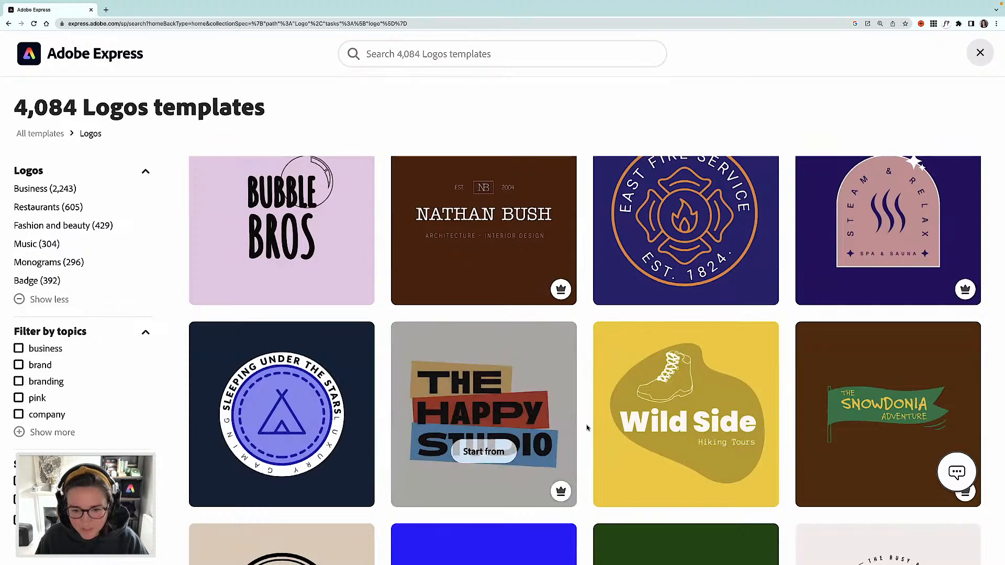
scroll(582, 426, down, 1)
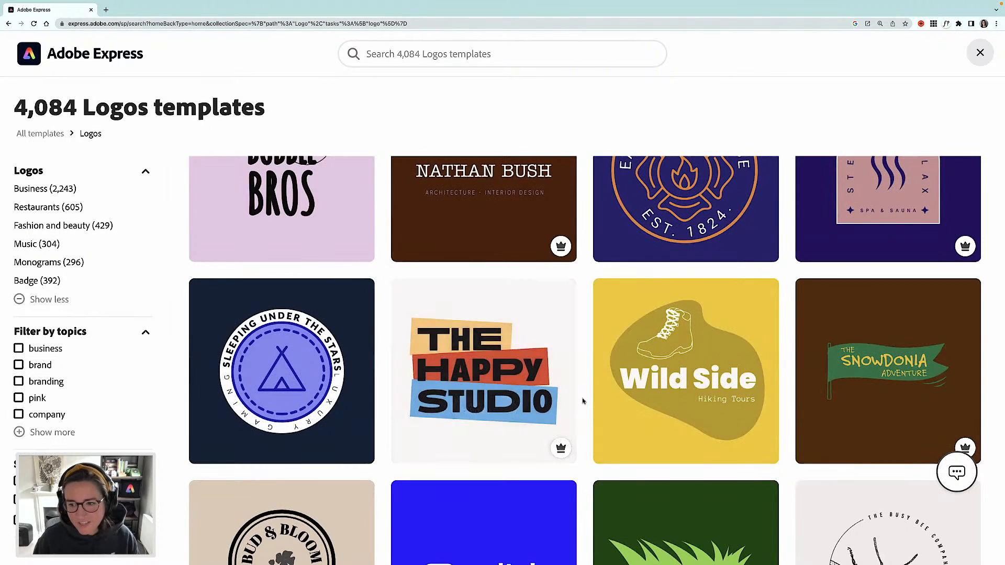
scroll(584, 400, down, 1)
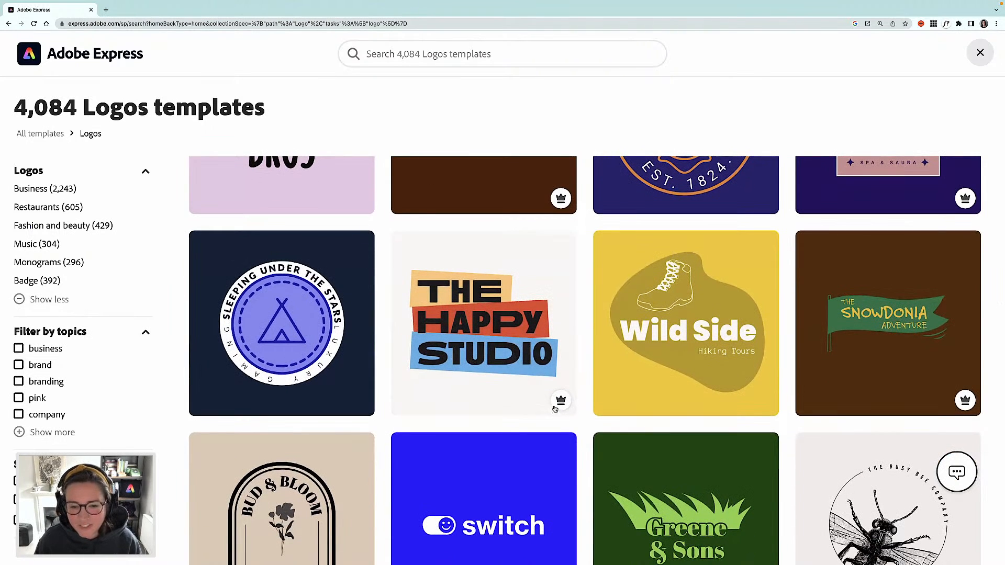
mouse_move(567, 406)
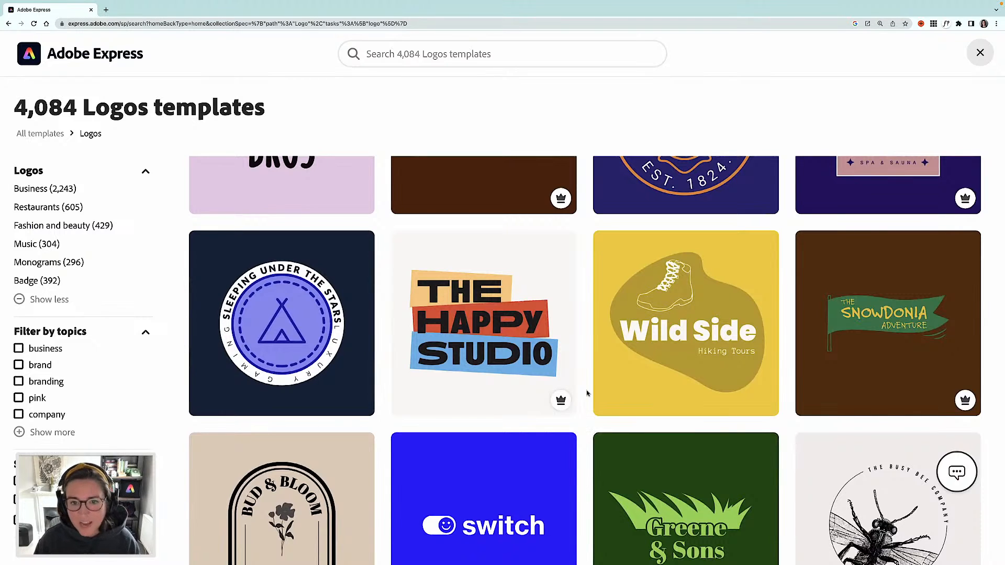
Step: Look through further logo designs in the complete template list, from The Happy Studio down to the Taboo and Beautea samples
scroll(585, 398, down, 1)
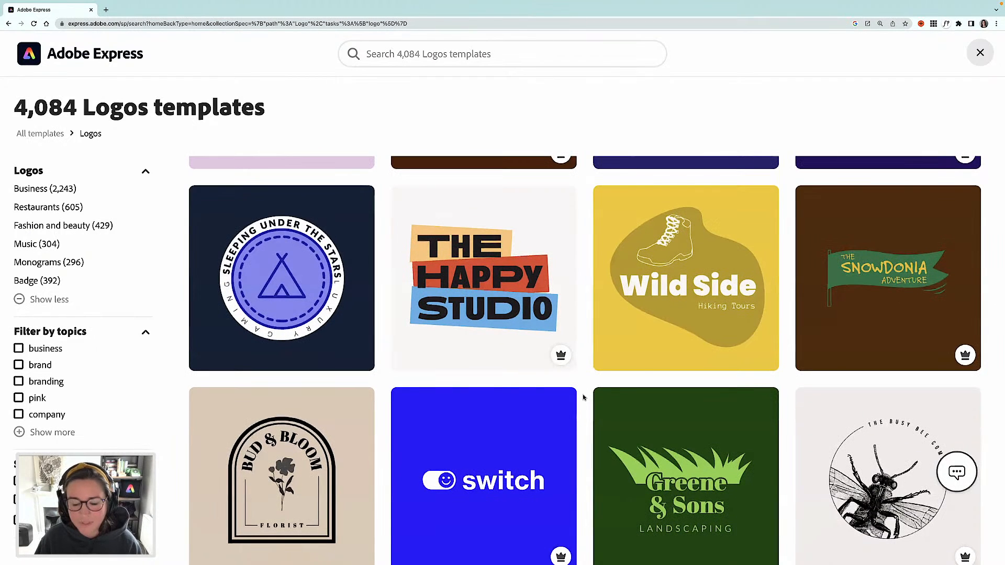
mouse_move(662, 329)
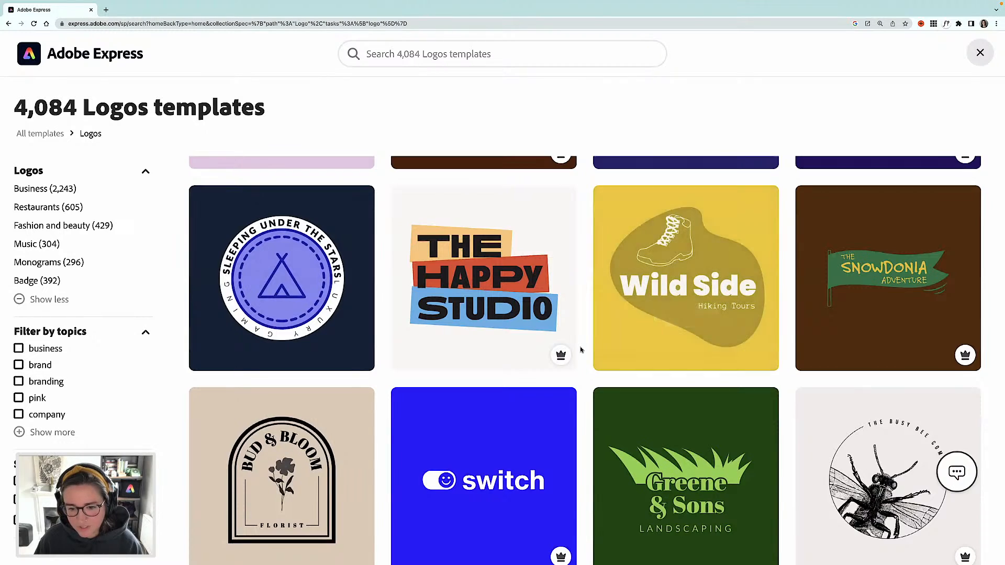
scroll(581, 350, down, 1)
scroll(581, 350, down, 2)
scroll(583, 351, down, 1)
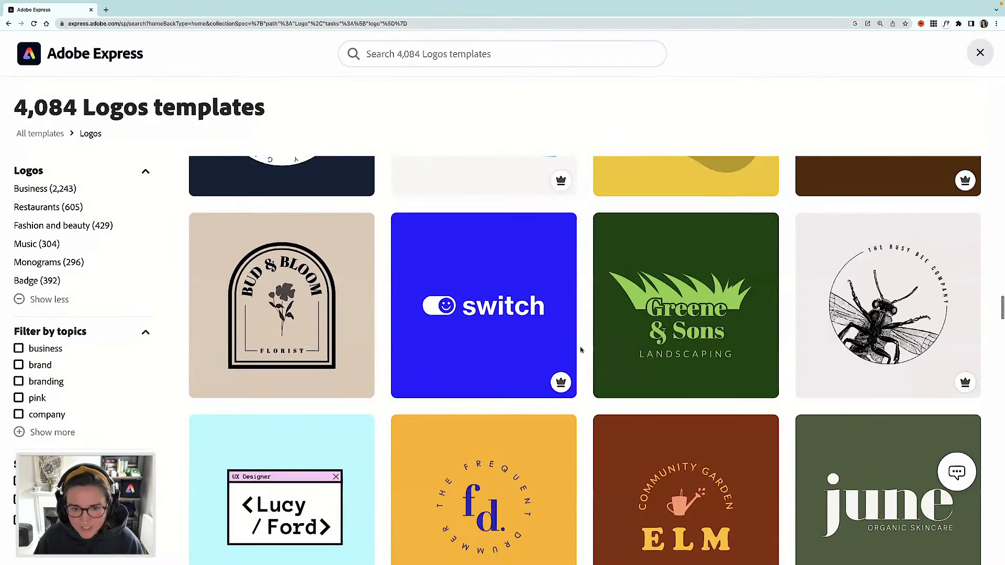
scroll(583, 350, down, 2)
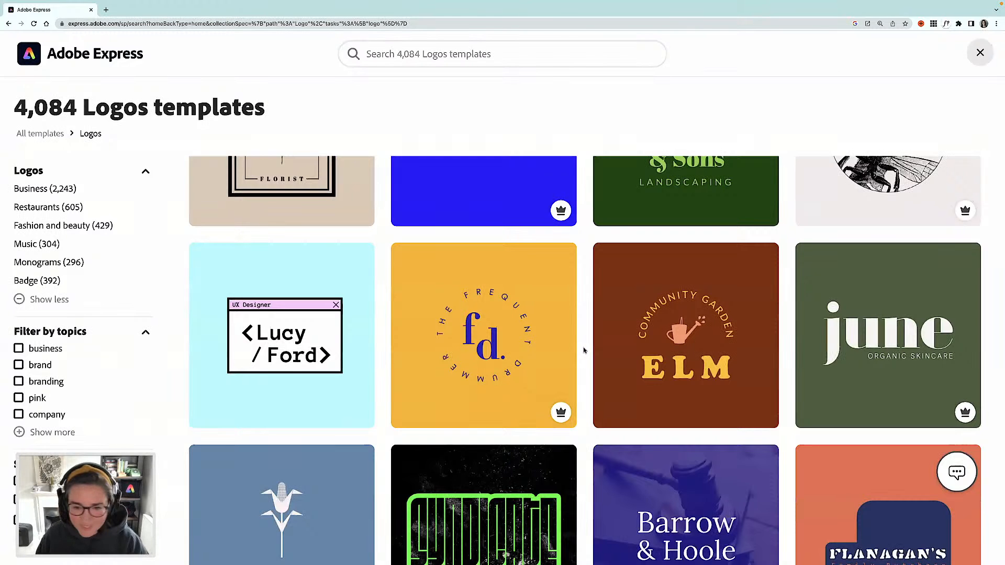
scroll(584, 350, down, 5)
scroll(585, 350, down, 4)
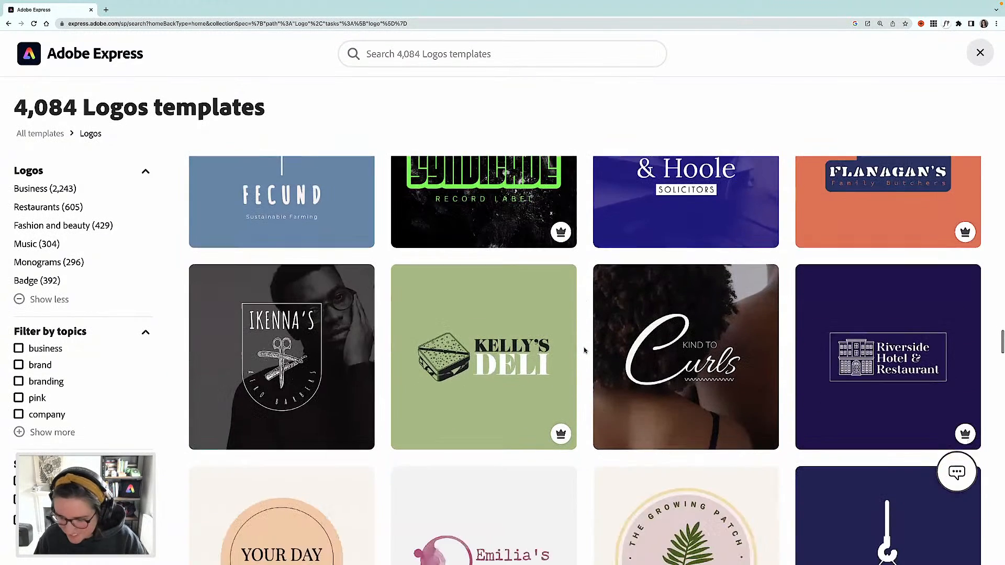
scroll(584, 350, down, 3)
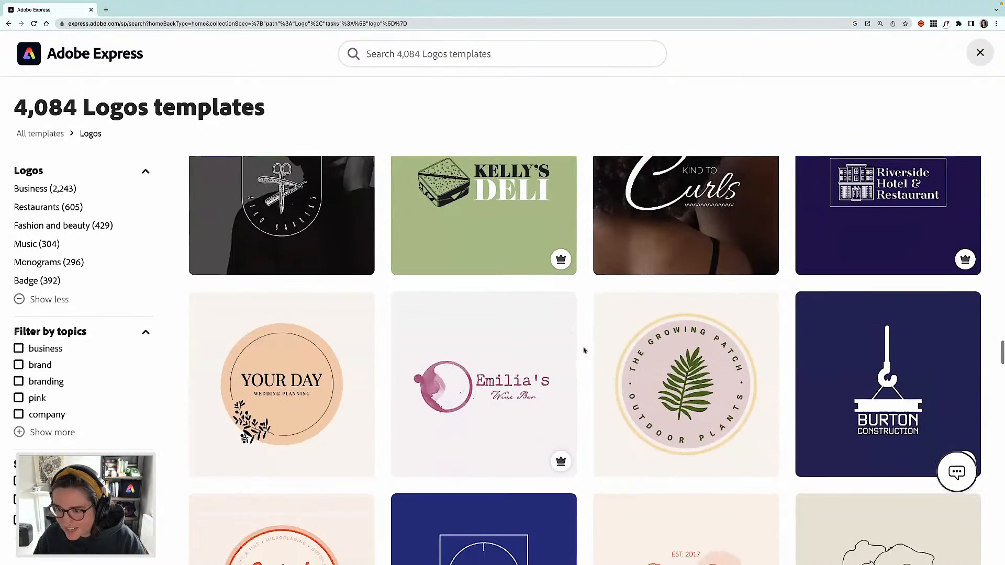
scroll(582, 351, down, 2)
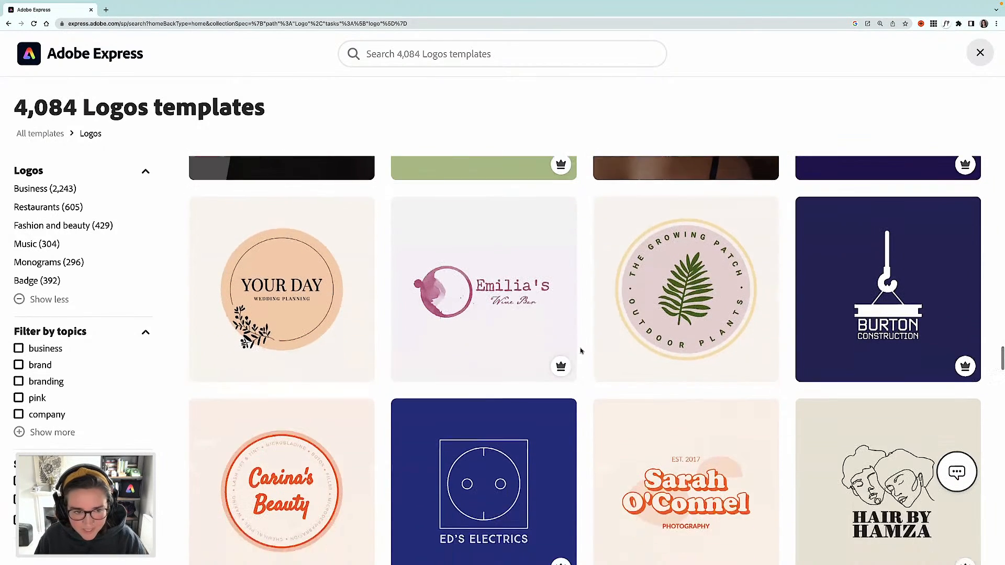
scroll(583, 352, down, 5)
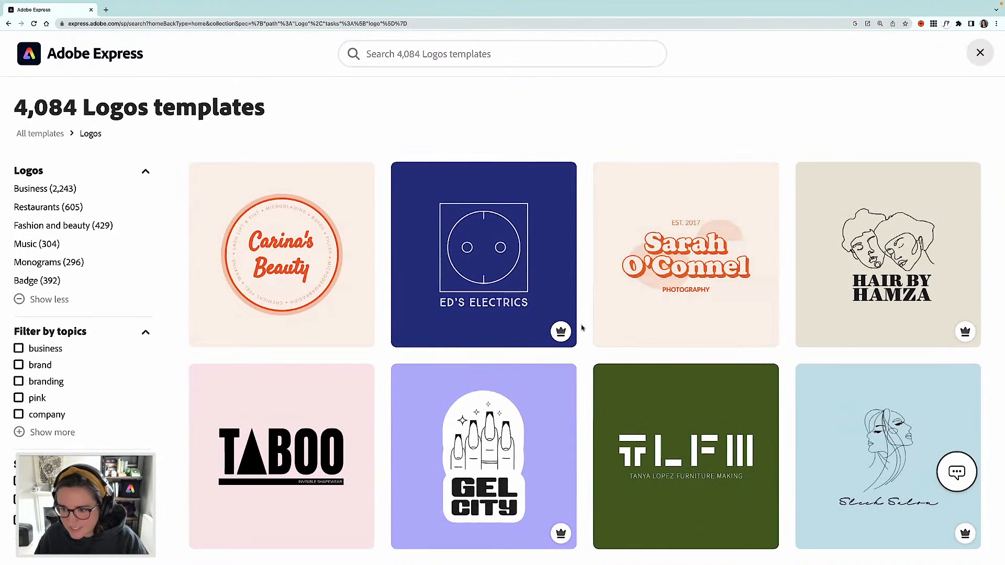
scroll(582, 328, down, 1)
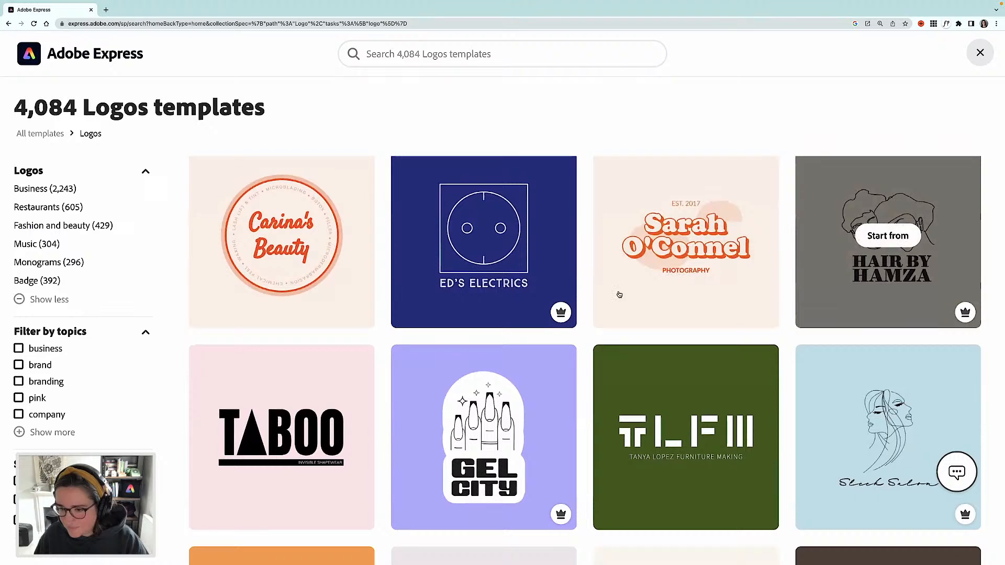
scroll(801, 304, down, 1)
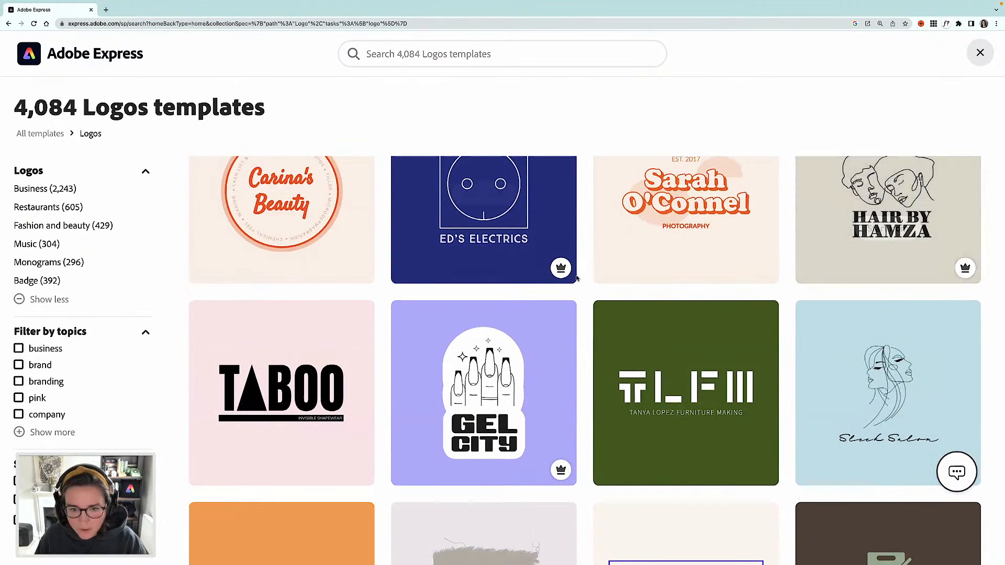
scroll(579, 279, down, 3)
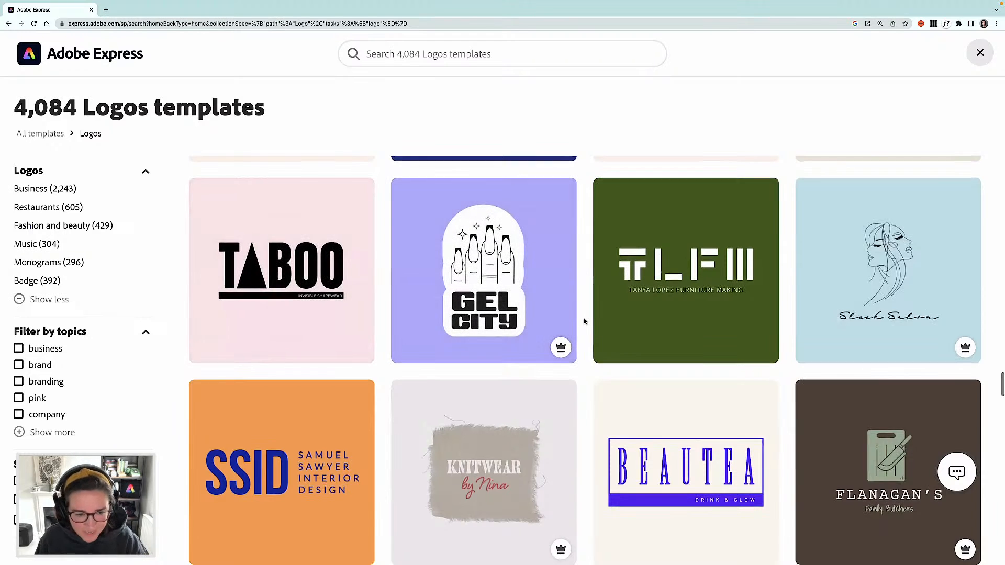
scroll(585, 322, down, 1)
Step: Return to The Happy Studio template in the complete list and start a new project from it
scroll(585, 322, up, 5)
scroll(585, 322, up, 20)
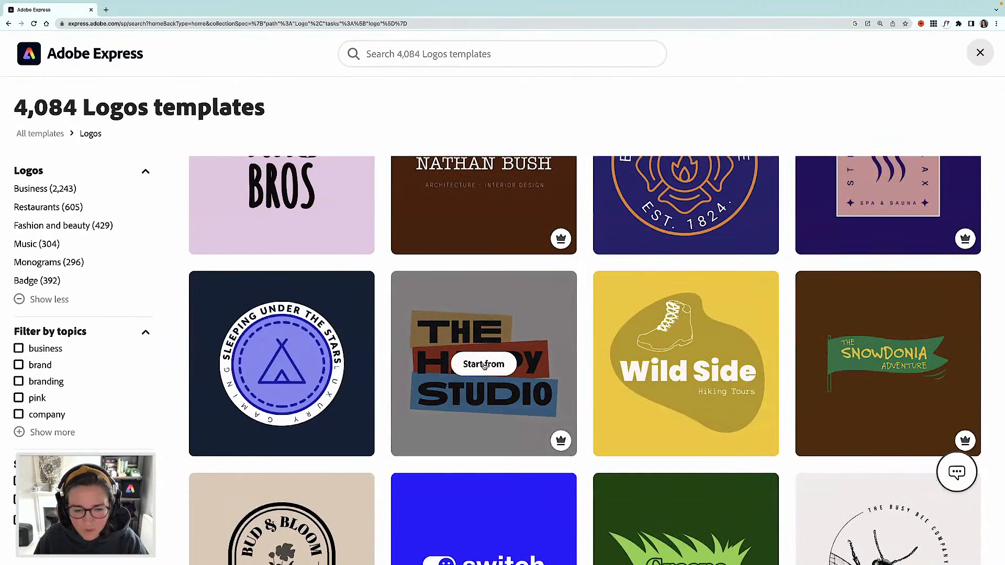
click(484, 366)
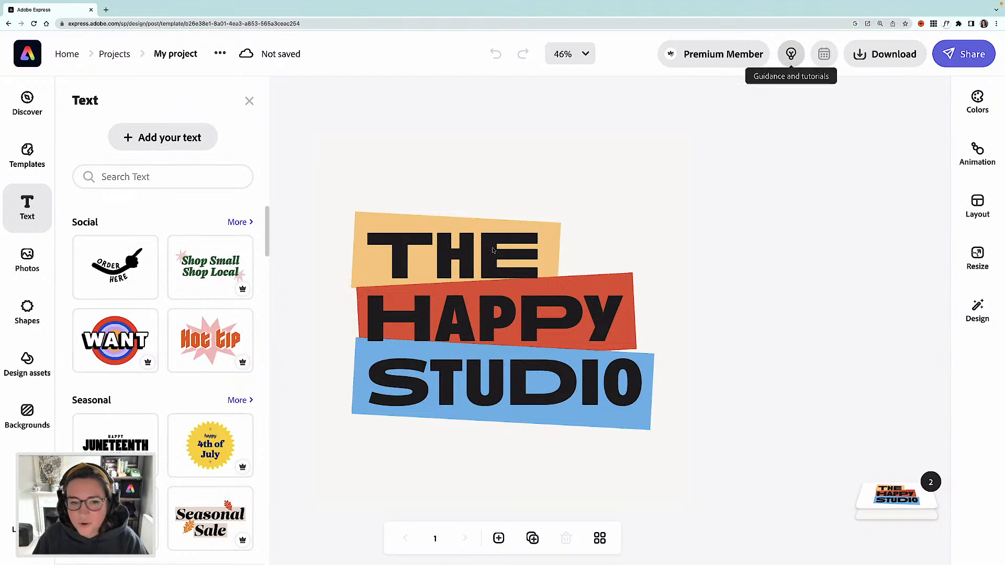
Step: Ungroup the whole logo and its nested text group into separate words and coloured blocks, then clear the selection
click(492, 268)
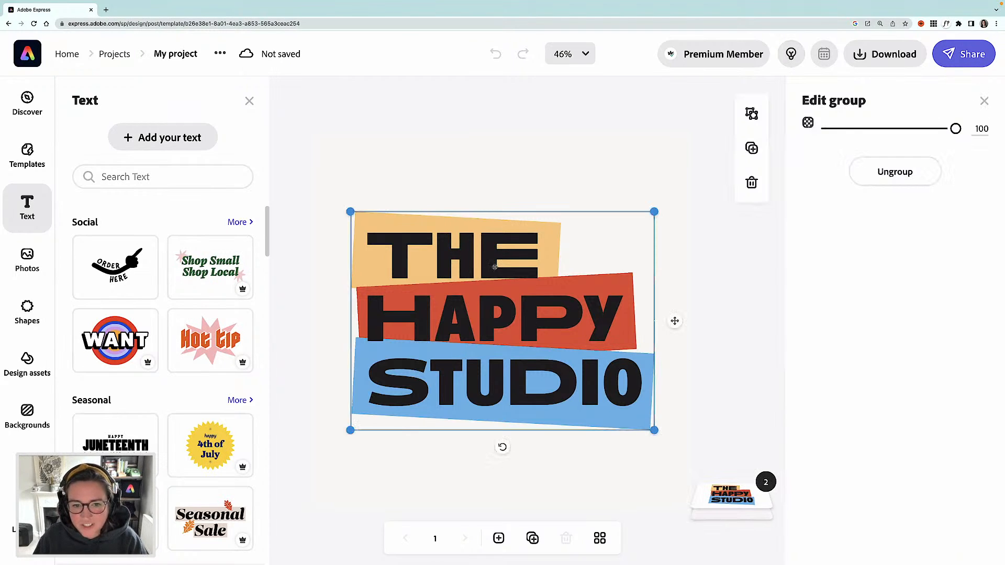
click(890, 177)
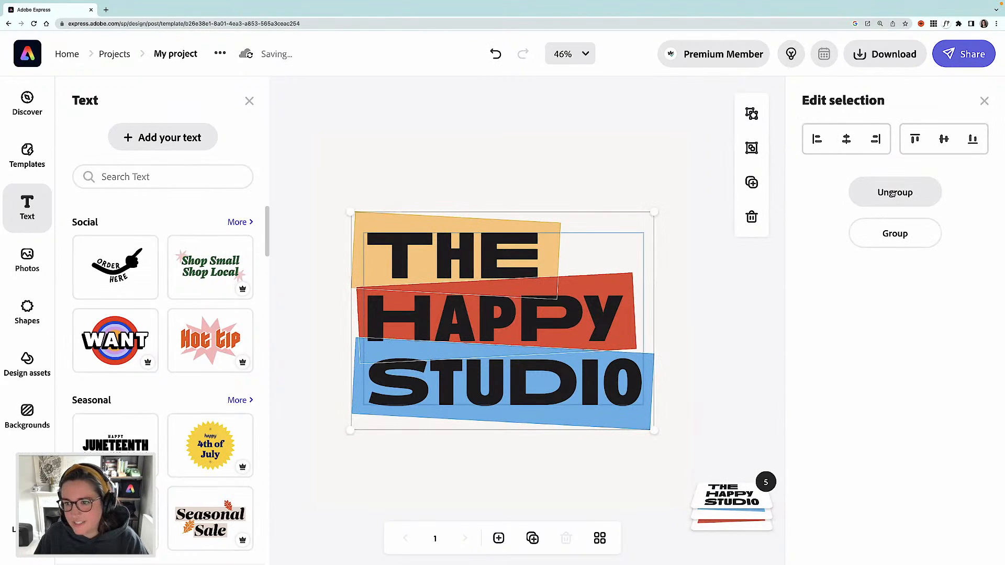
click(894, 194)
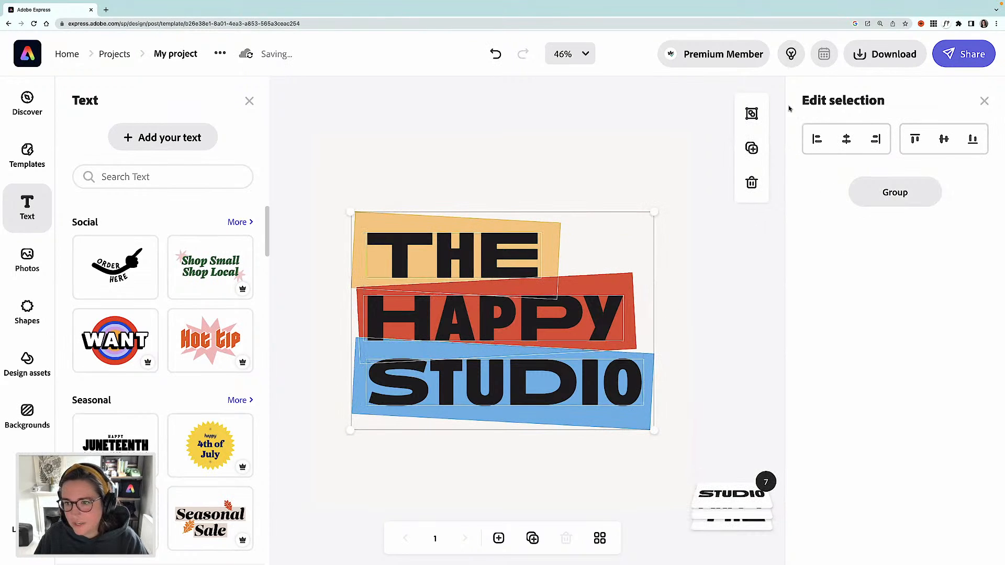
click(570, 193)
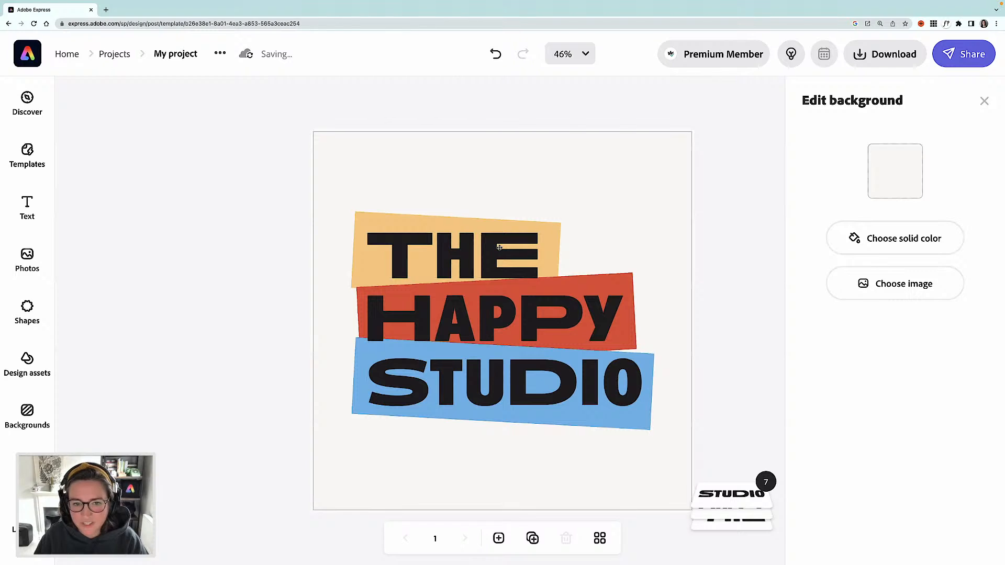
Step: Replace the word HAPPY on the red block with "bRanDing", mixing upper and lower case to vary the letter widths
click(500, 248)
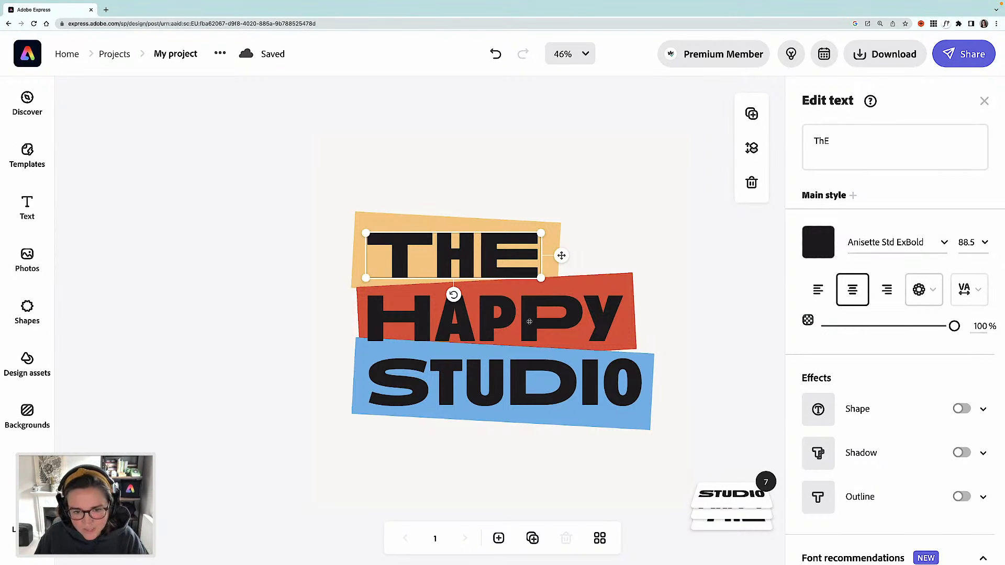
click(529, 322)
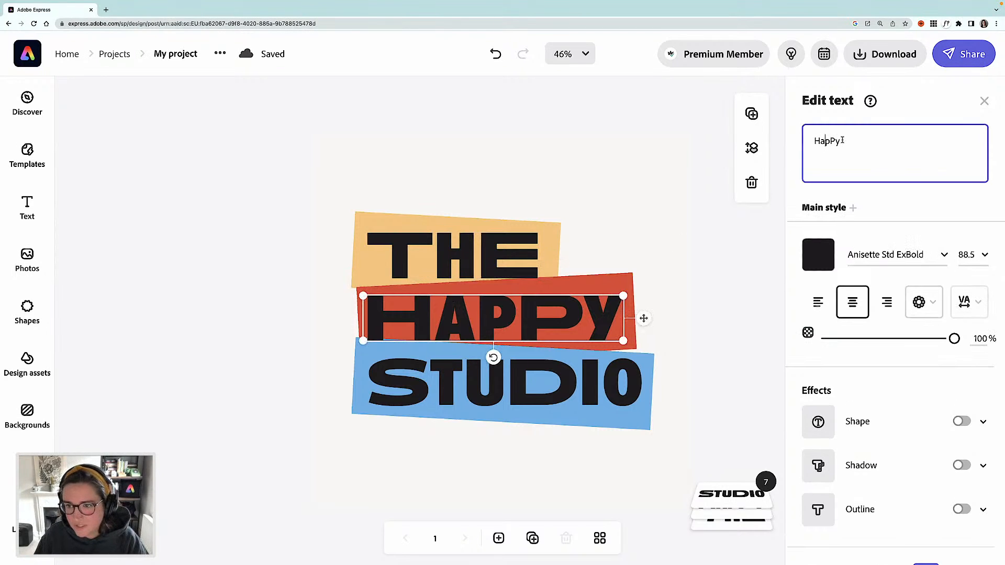
drag(842, 141, 808, 140)
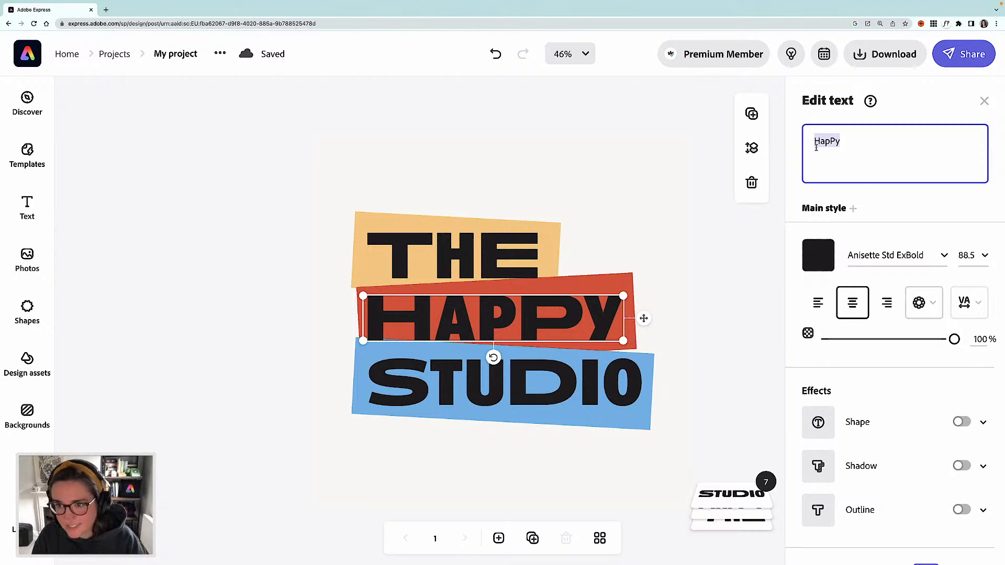
text(bR)
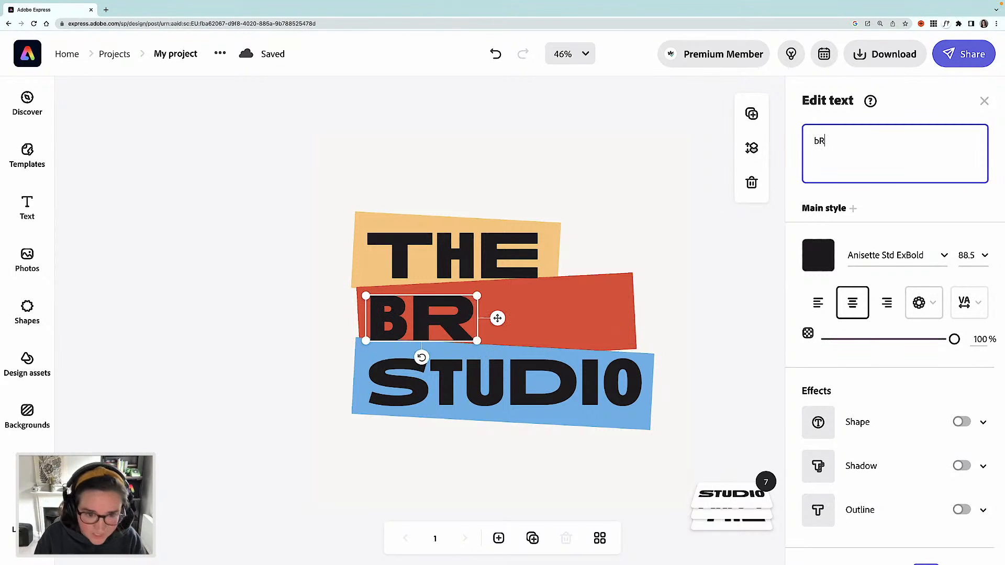
text(anD)
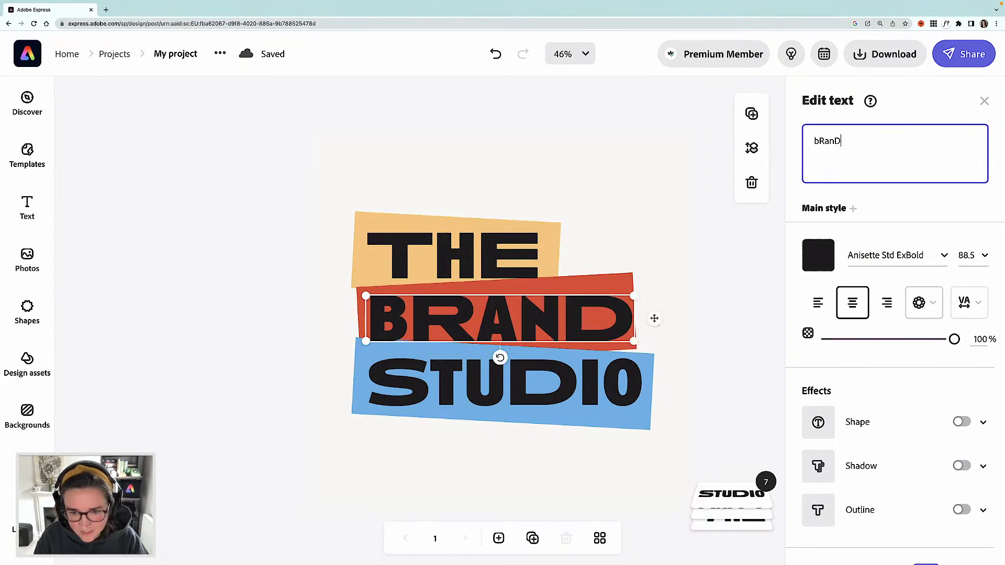
text(in)
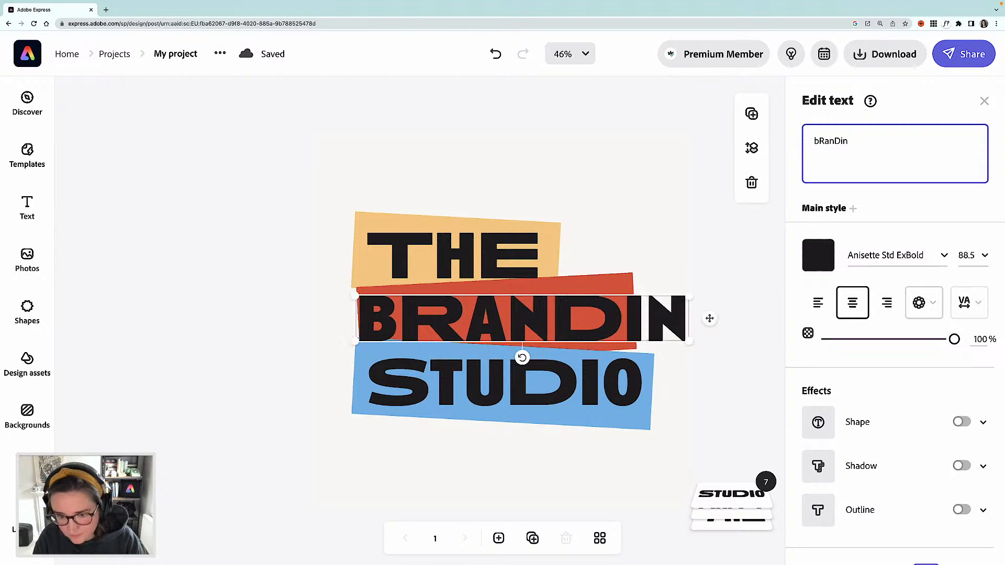
text(g)
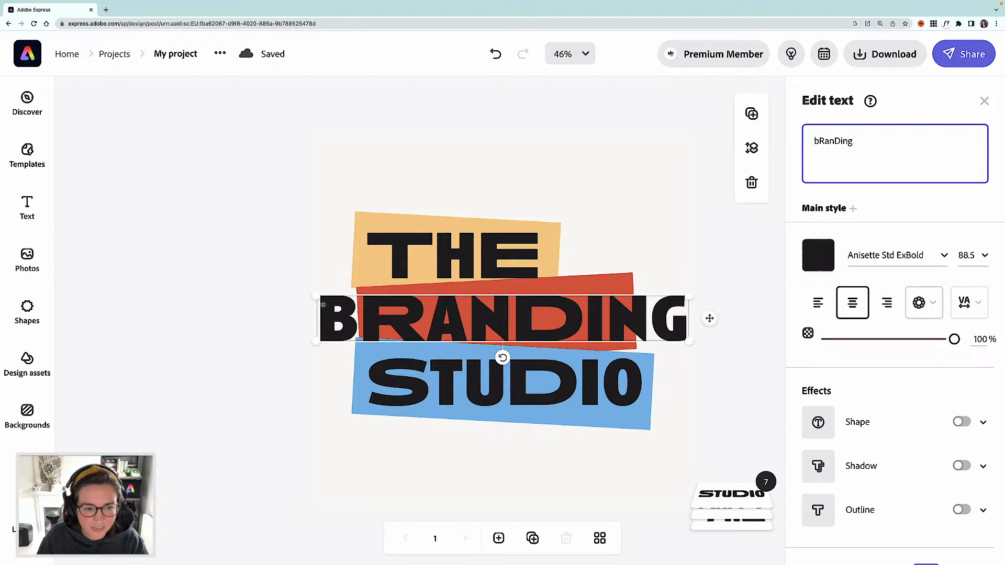
Step: Shrink the word BRANDING to about size 59.2 within the red block and rotate it slightly to follow the block's slant
drag(361, 308, 421, 309)
drag(546, 325, 486, 326)
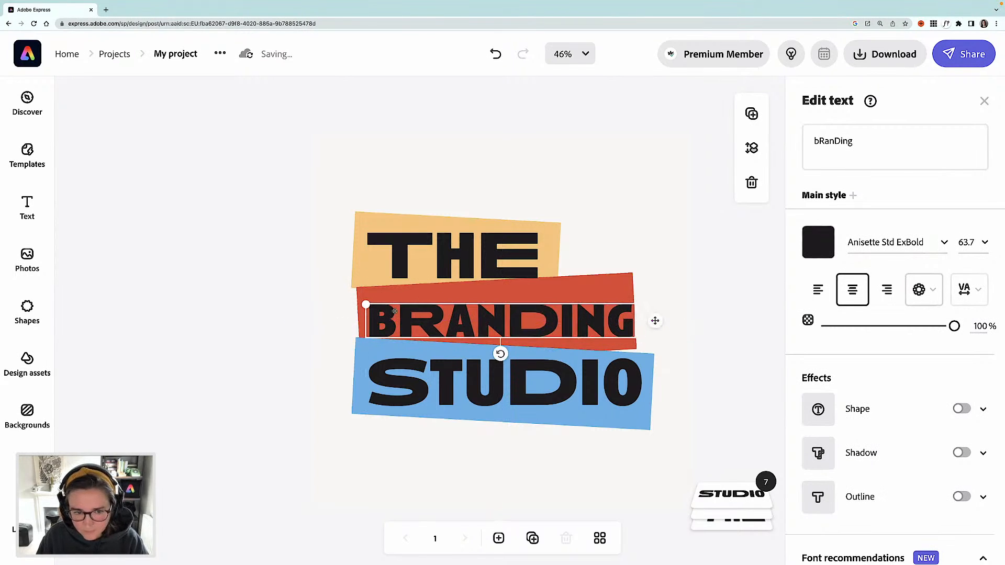
drag(367, 304, 382, 303)
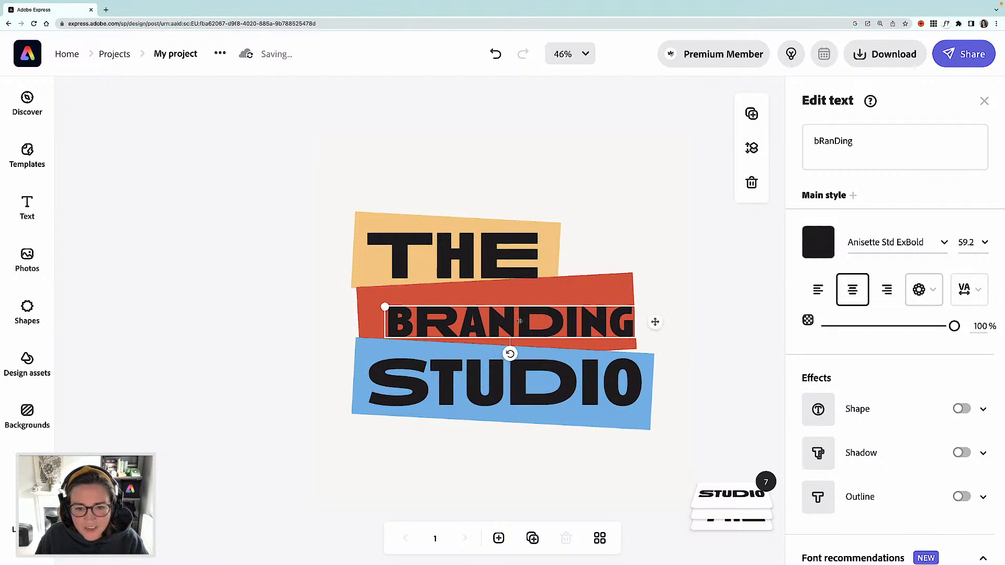
drag(524, 321, 512, 319)
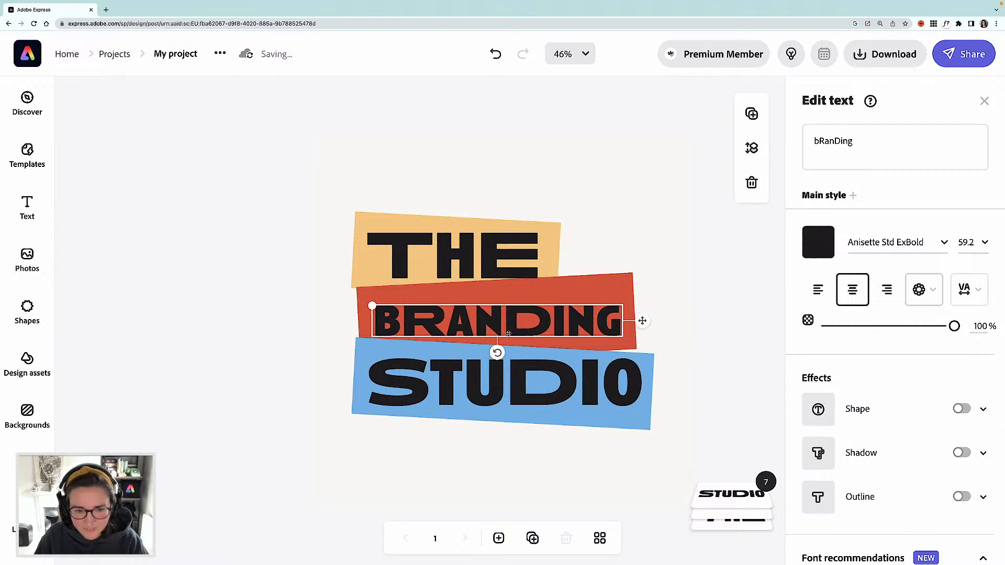
drag(497, 352, 499, 352)
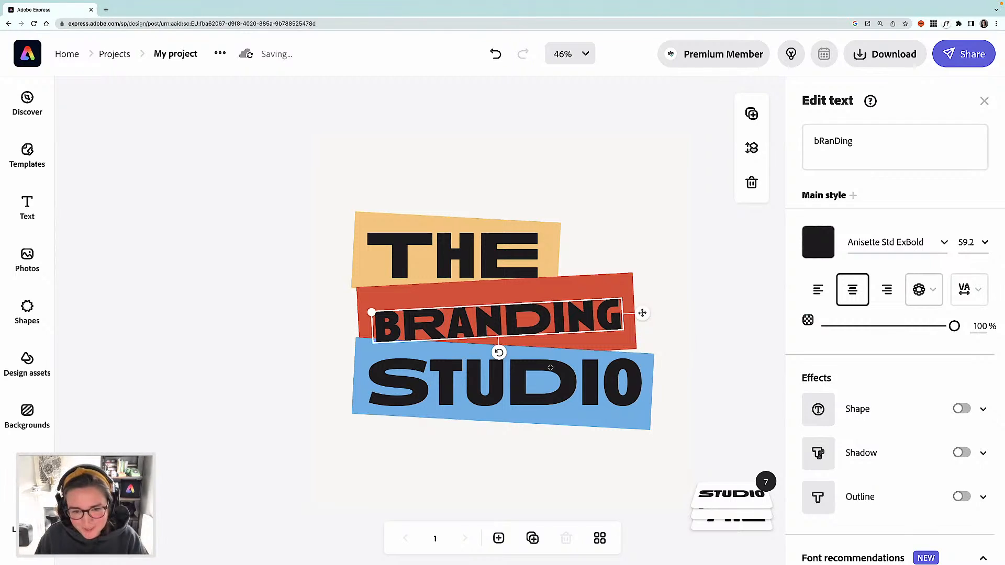
Step: Replace the word STUDIO on the blue block with "EveNt", mixing upper and lower case to vary the letter widths
click(519, 387)
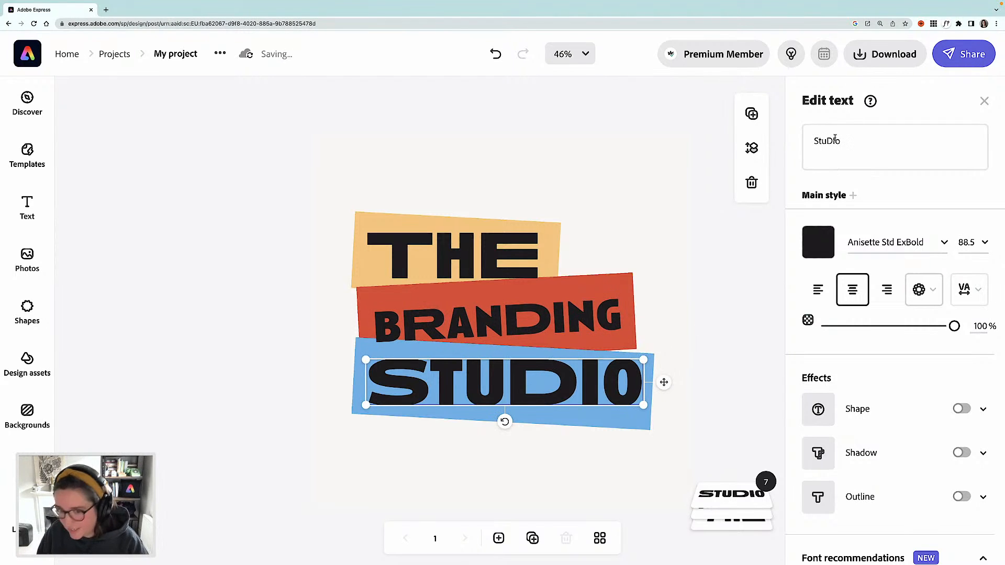
click(837, 140)
drag(844, 140, 818, 142)
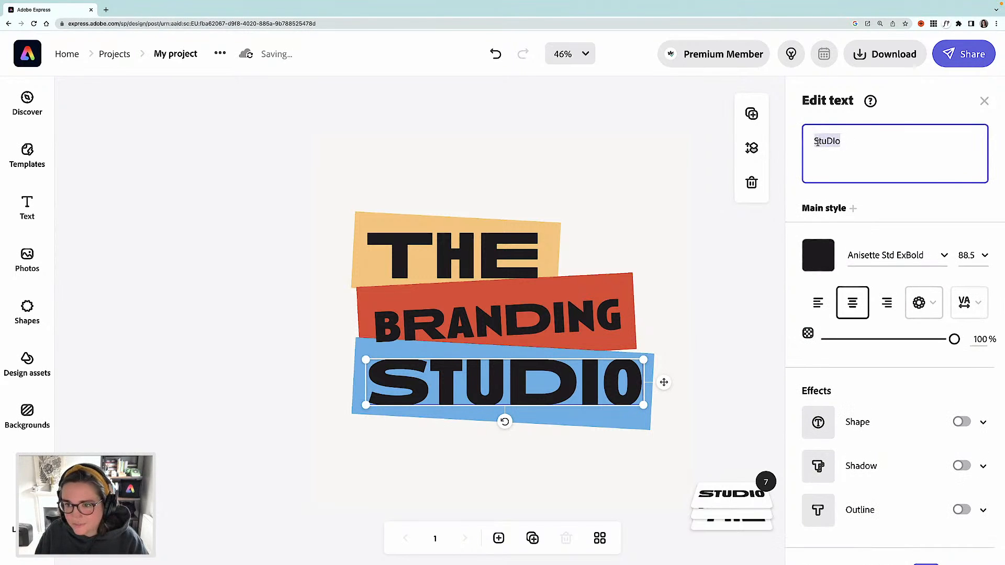
text(E)
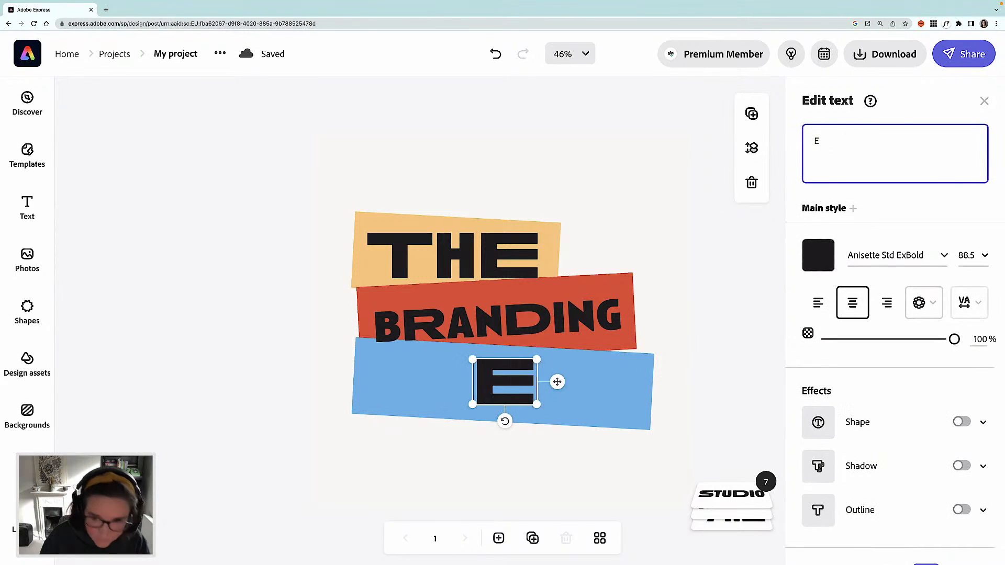
text(v)
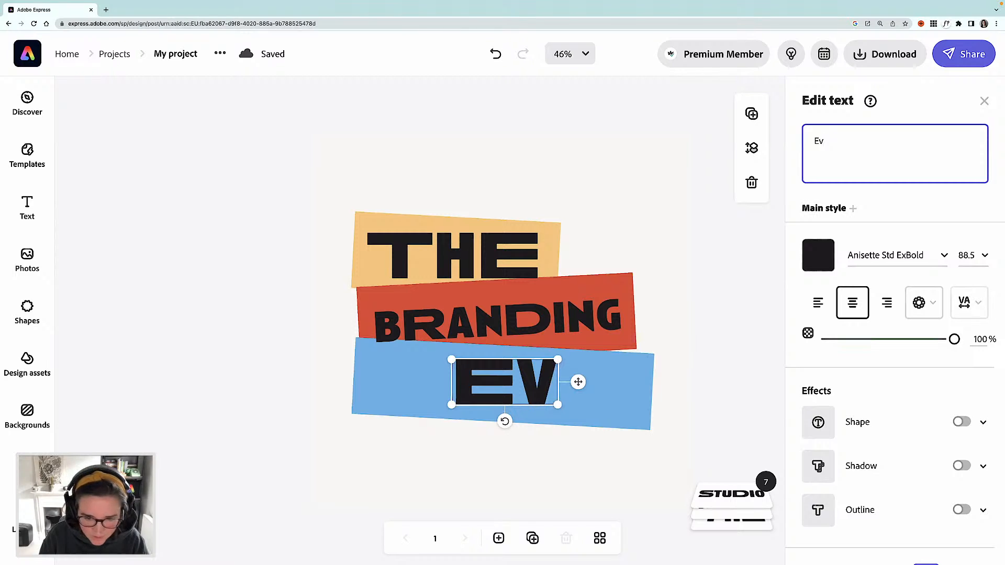
text(E)
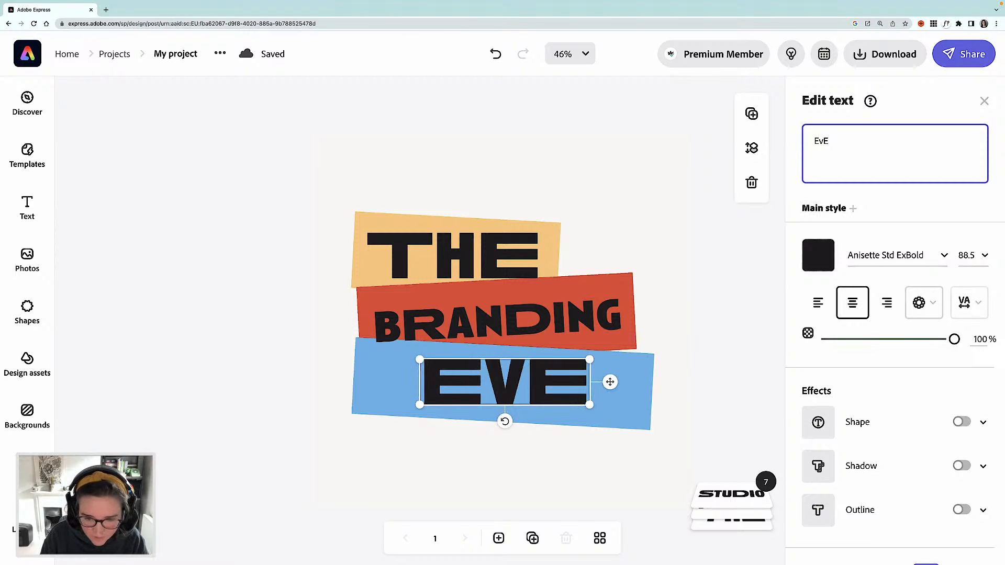
key(BackSpace)
text(e)
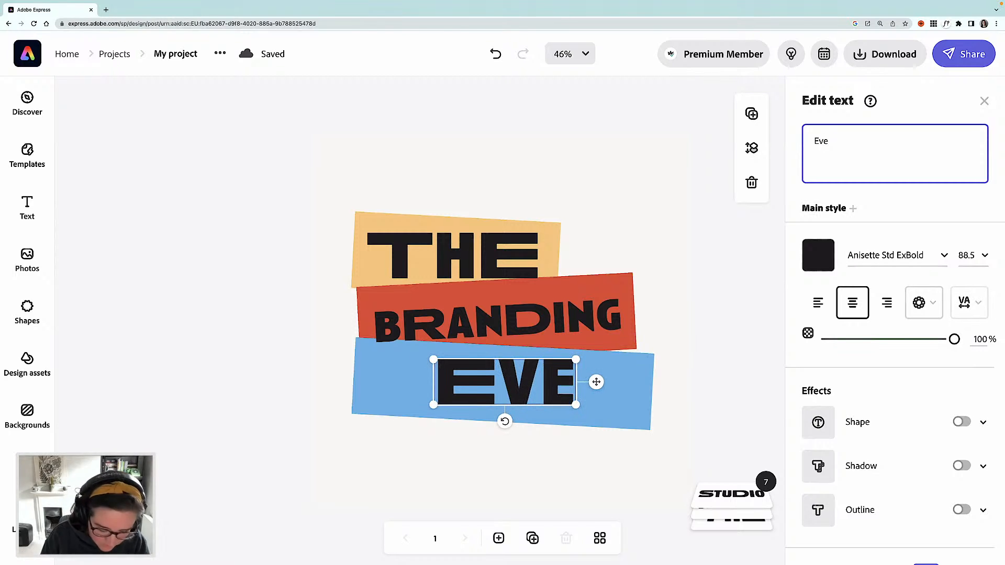
text(NT)
key(BackSpace)
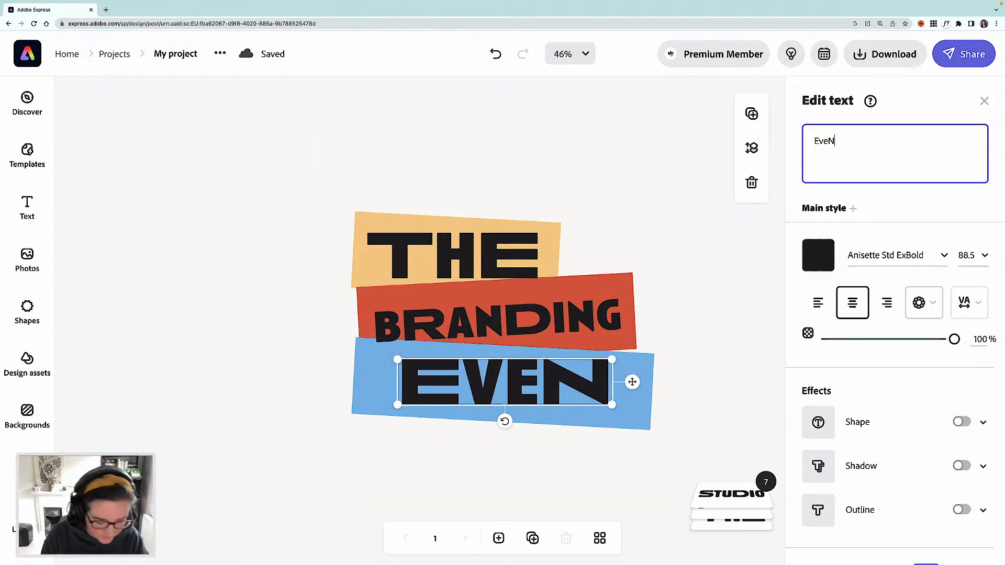
text(t)
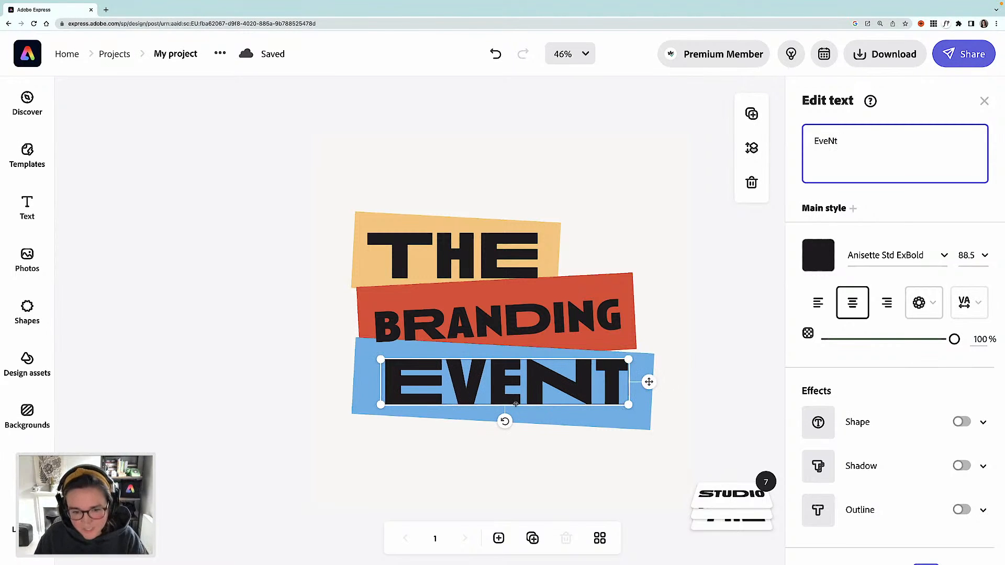
Step: Rotate the word EVENT slightly to follow the blue block's slant and shrink it to size 81.6
drag(503, 423, 502, 422)
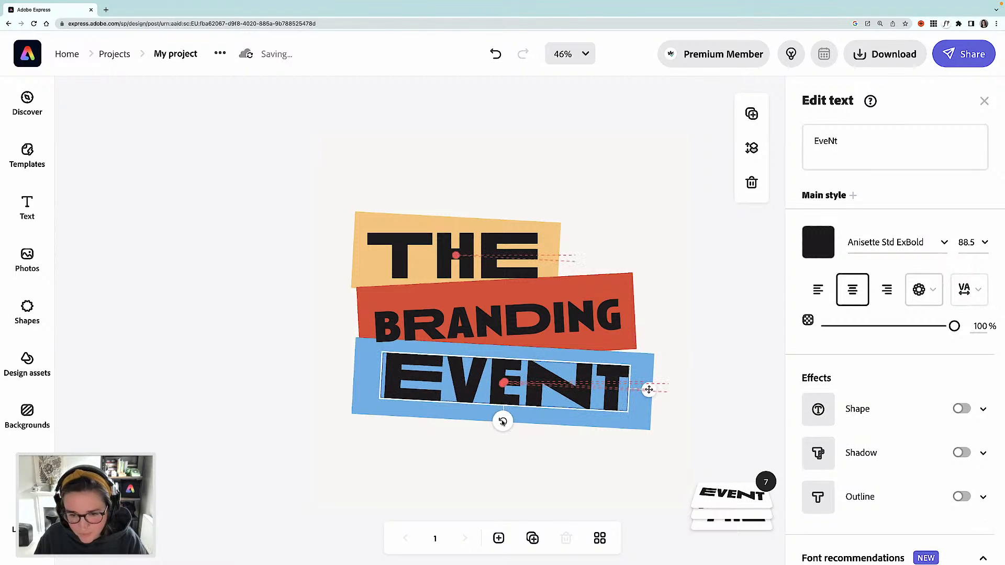
drag(545, 388, 537, 389)
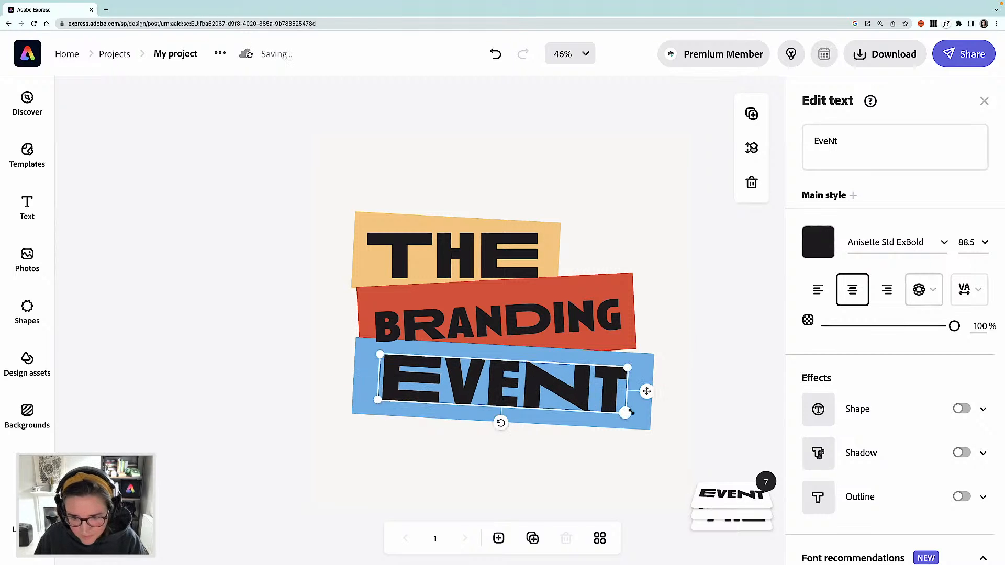
mouse_move(626, 410)
mouse_down()
mouse_move(636, 414)
mouse_move(606, 409)
mouse_up()
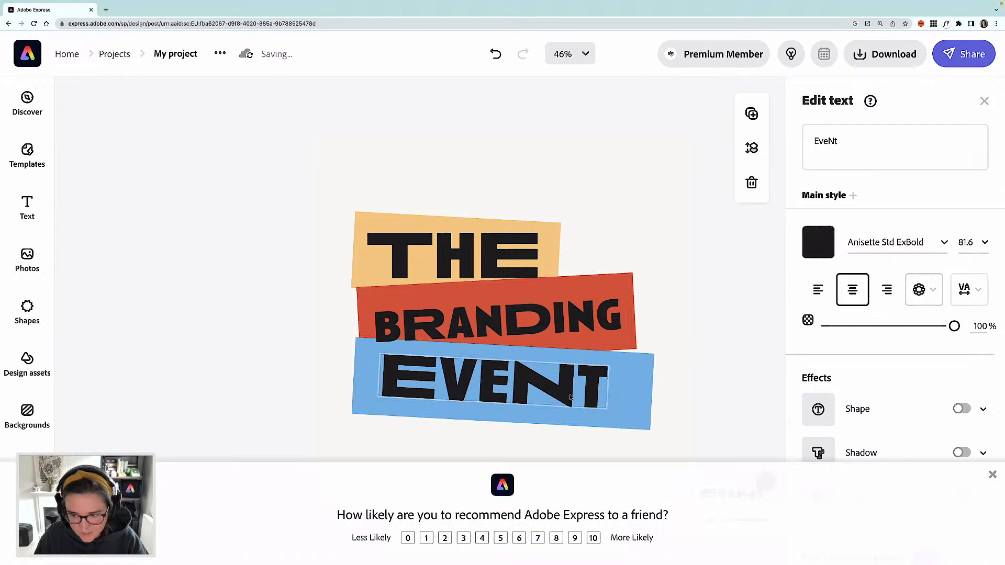
Step: Dismiss the survey, shift EVENT slightly and shorten the blue block so it ends just past the word
click(993, 475)
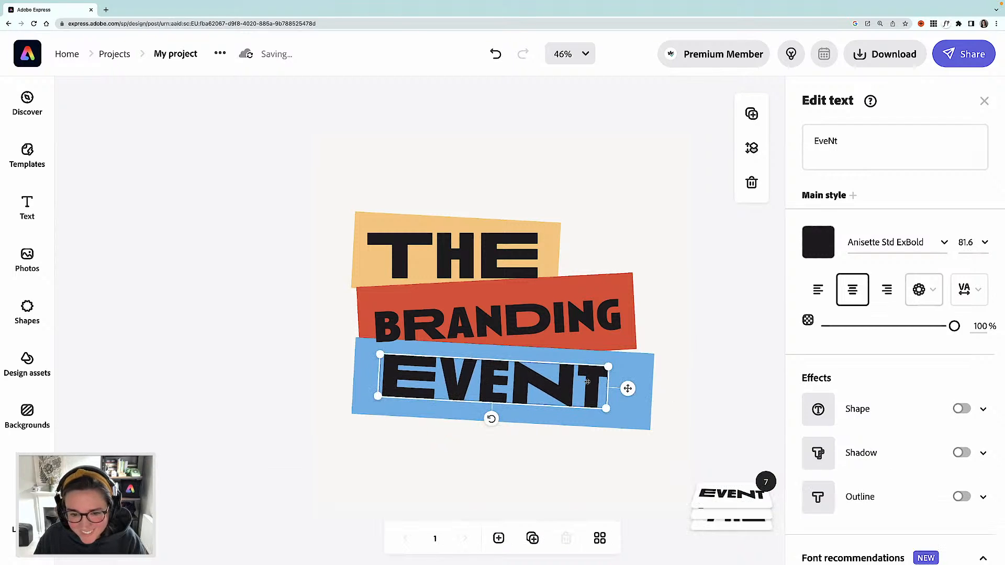
drag(588, 383, 616, 390)
click(649, 391)
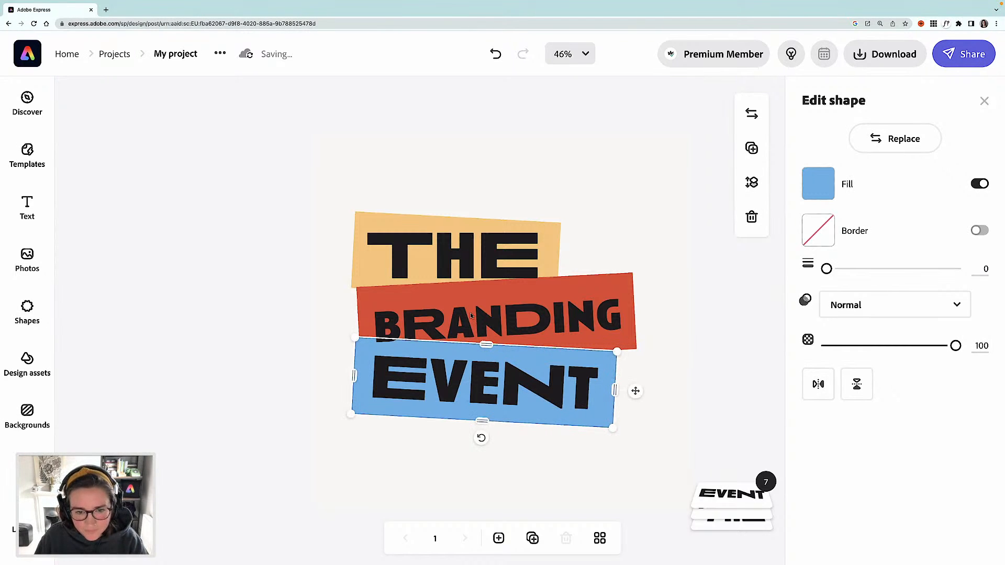
Step: Widen the red block by extending its right end well past the word BRANDING
click(544, 315)
click(629, 303)
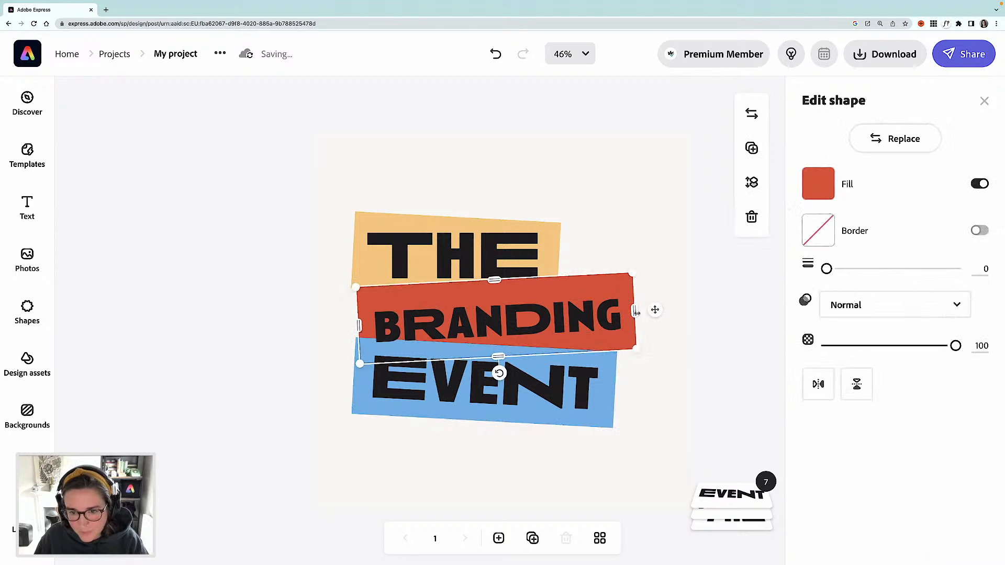
drag(636, 313, 671, 311)
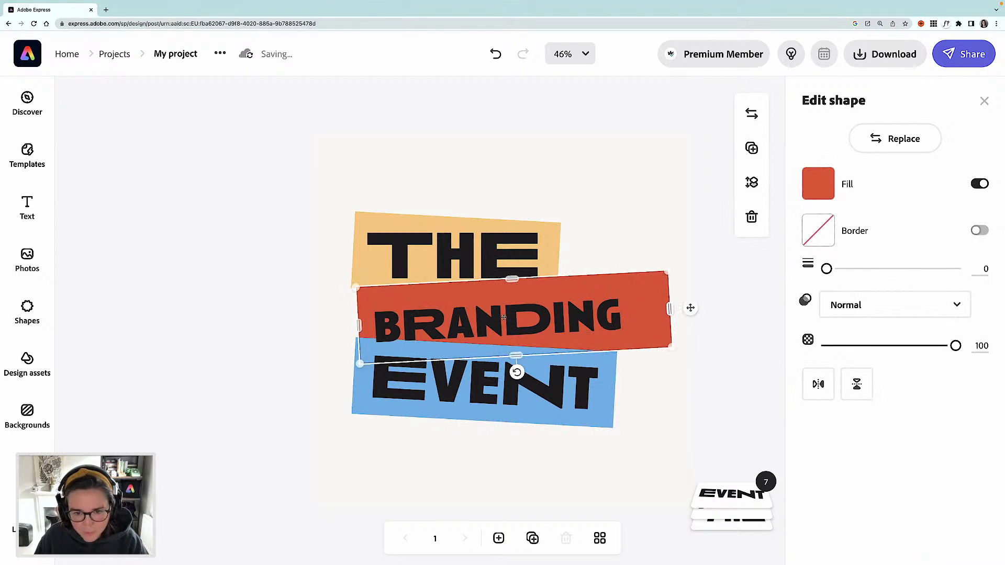
Step: Enlarge the word BRANDING and reposition it so it fills the widened red block with an even margin
click(602, 303)
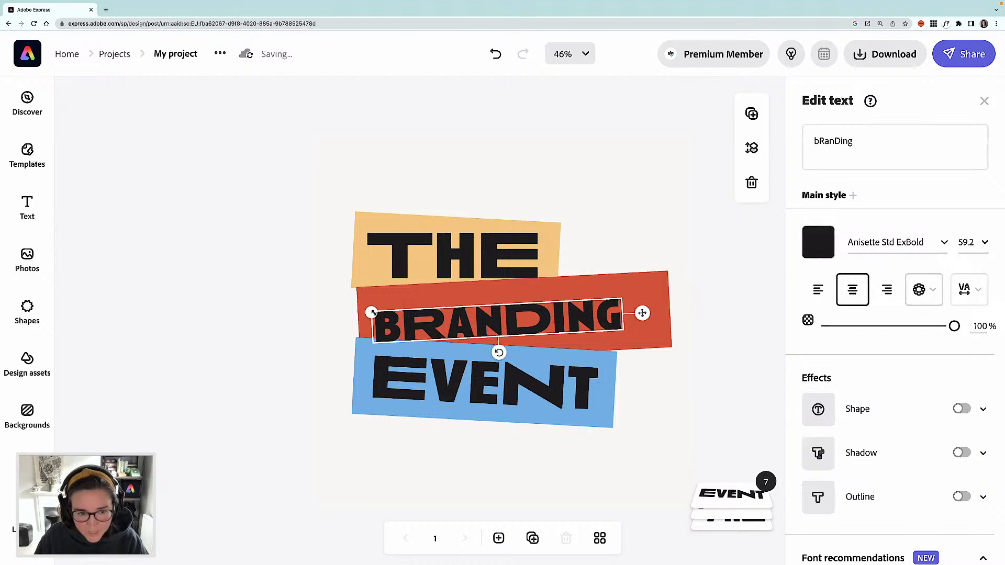
drag(374, 309, 324, 308)
drag(466, 318, 501, 322)
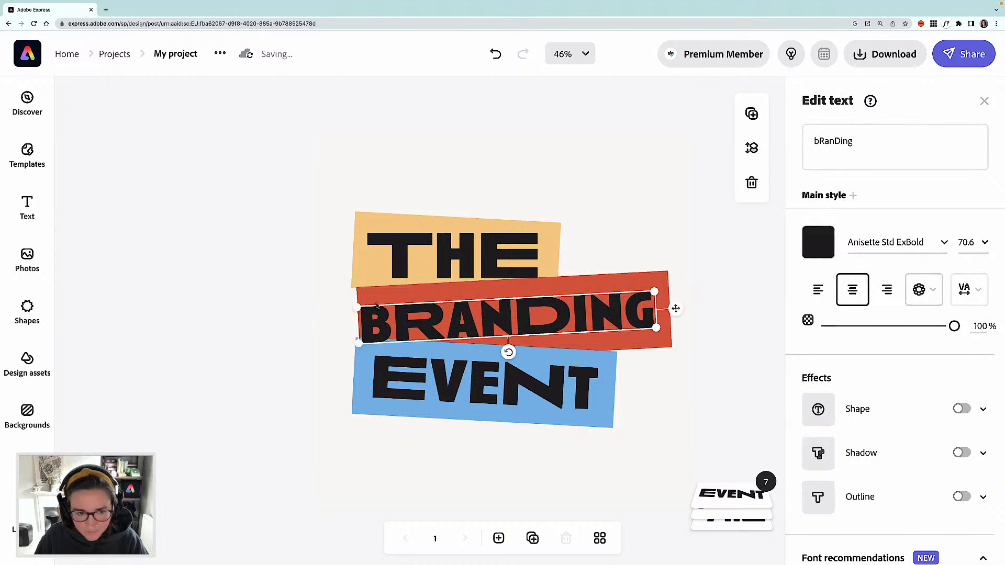
drag(360, 307, 372, 308)
Step: Send the word EVENT and its blue block behind the red block, and trim the red block's height from its lower edge
click(371, 374)
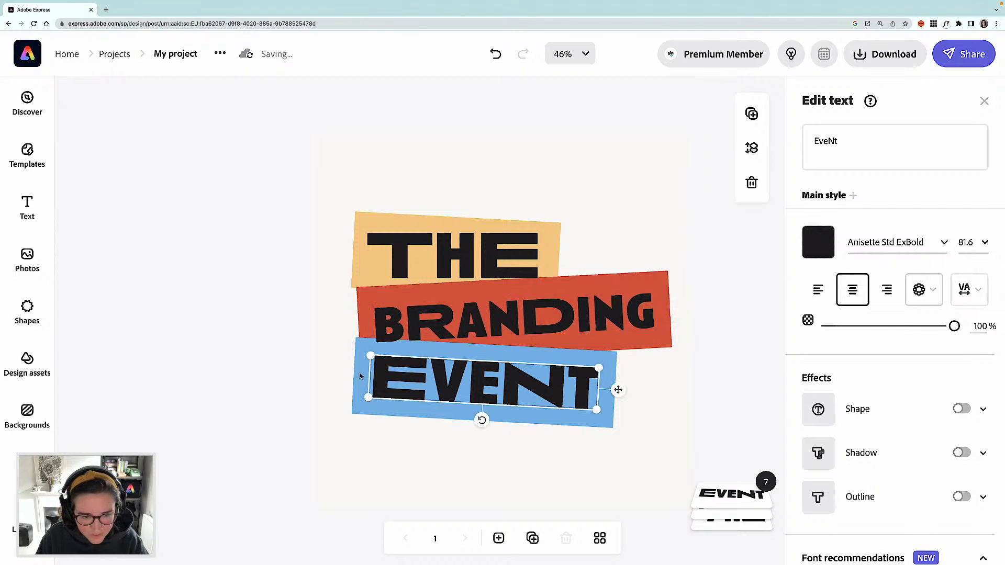
shift+click(363, 374)
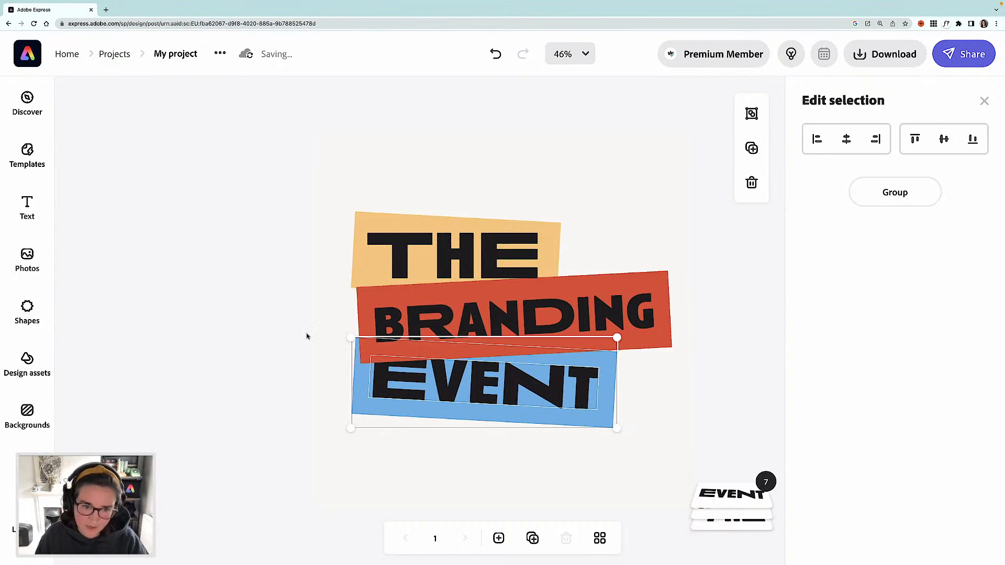
key(Escape)
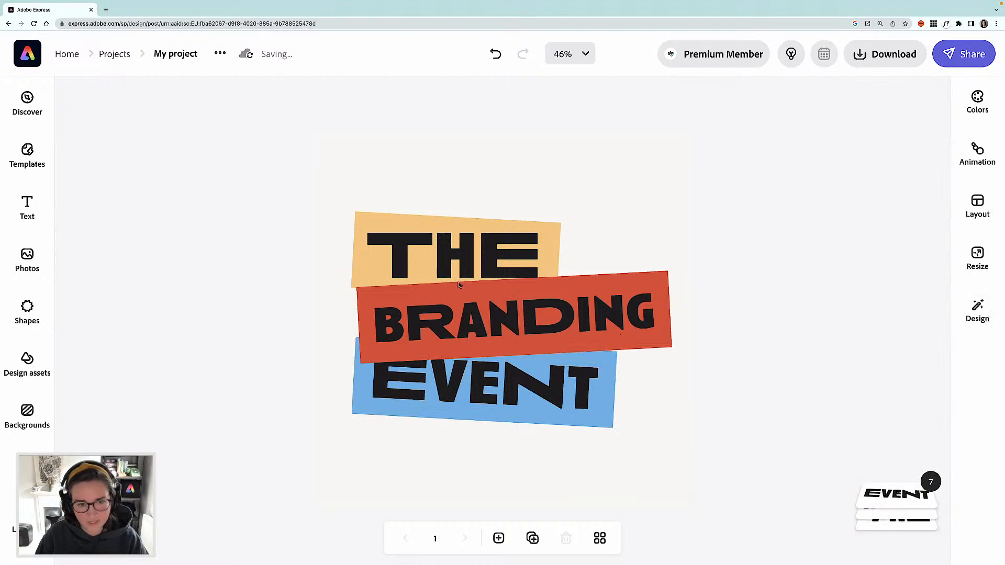
click(468, 352)
drag(517, 352, 517, 350)
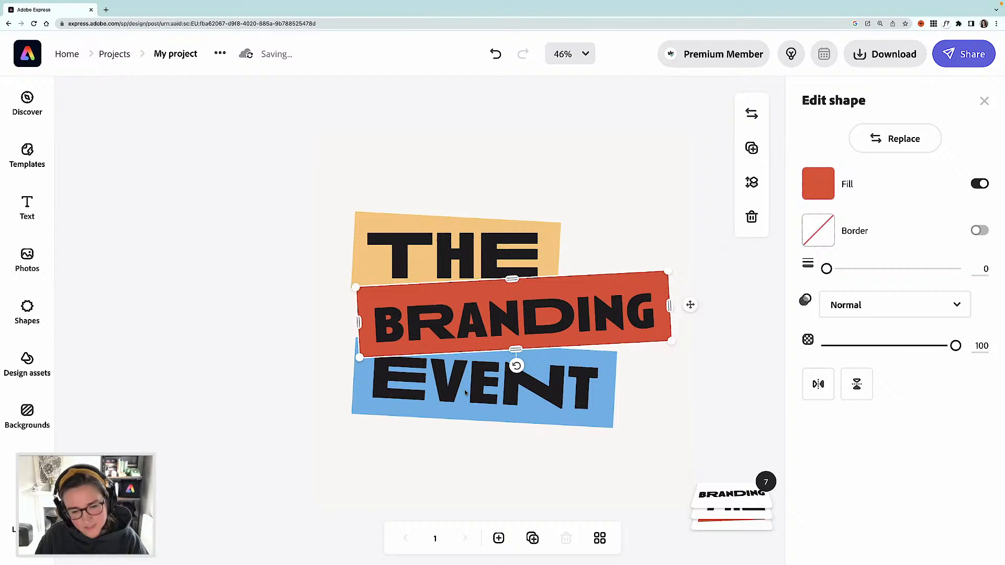
Step: Nudge the word EVENT down clear of the red block and lower the blue block's top edge slightly
click(405, 382)
key(Down)
key(Down)
key(Down)
key(Down)
key(Down)
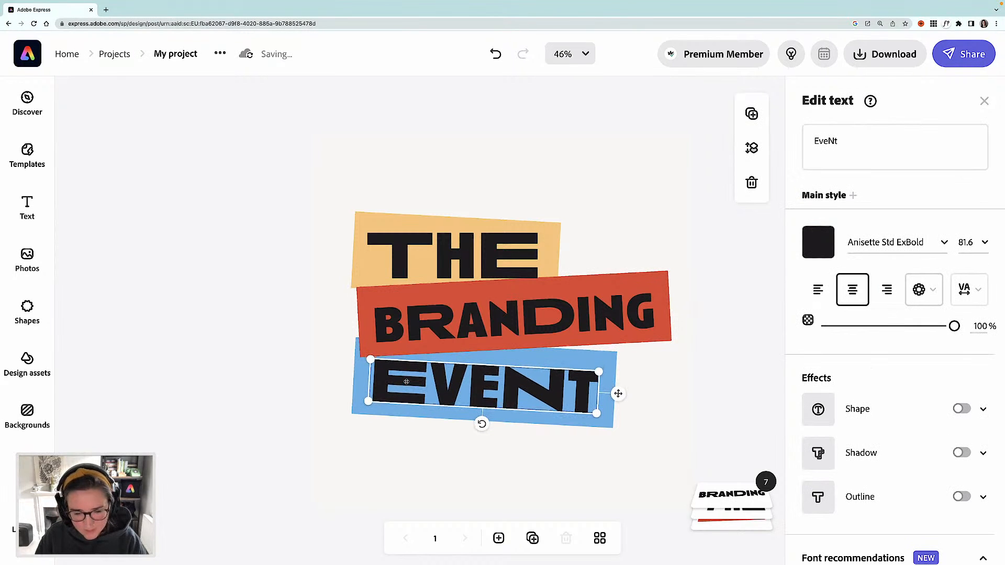
click(508, 354)
drag(483, 344, 485, 349)
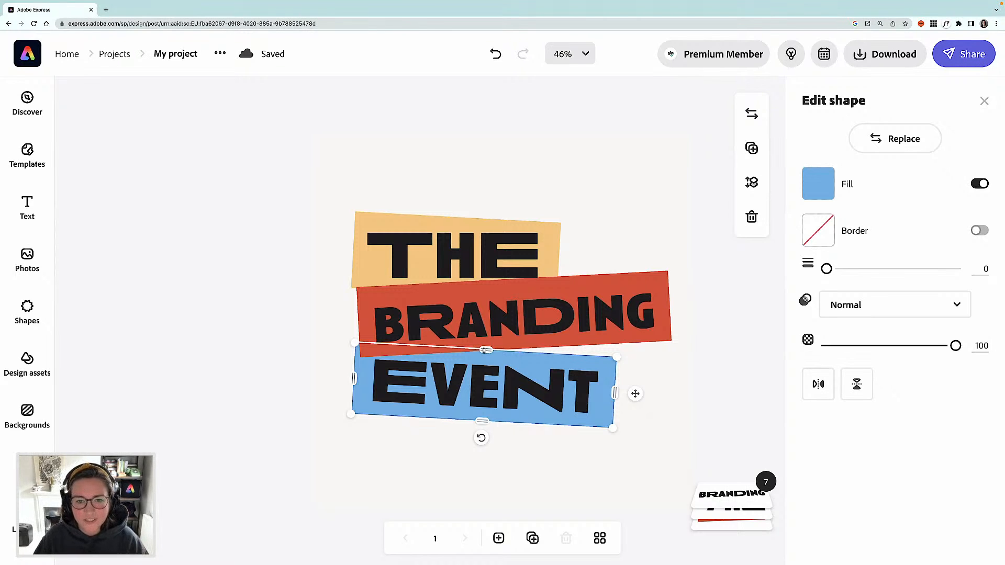
Step: Rotate the word THE to follow the yellow block's slant, shrink it to size 84.5 and center it on the block
click(502, 266)
drag(453, 296, 452, 299)
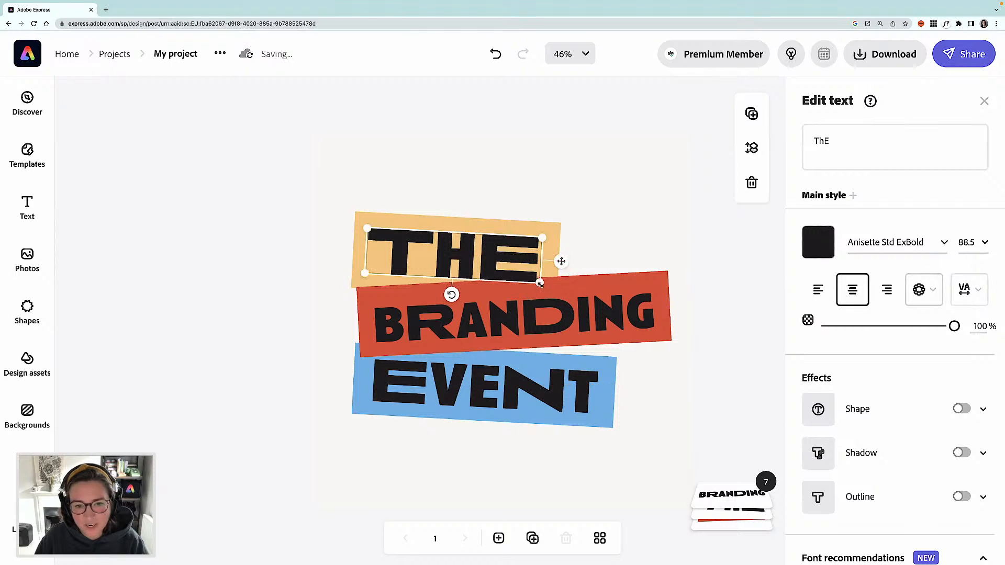
drag(538, 282, 531, 280)
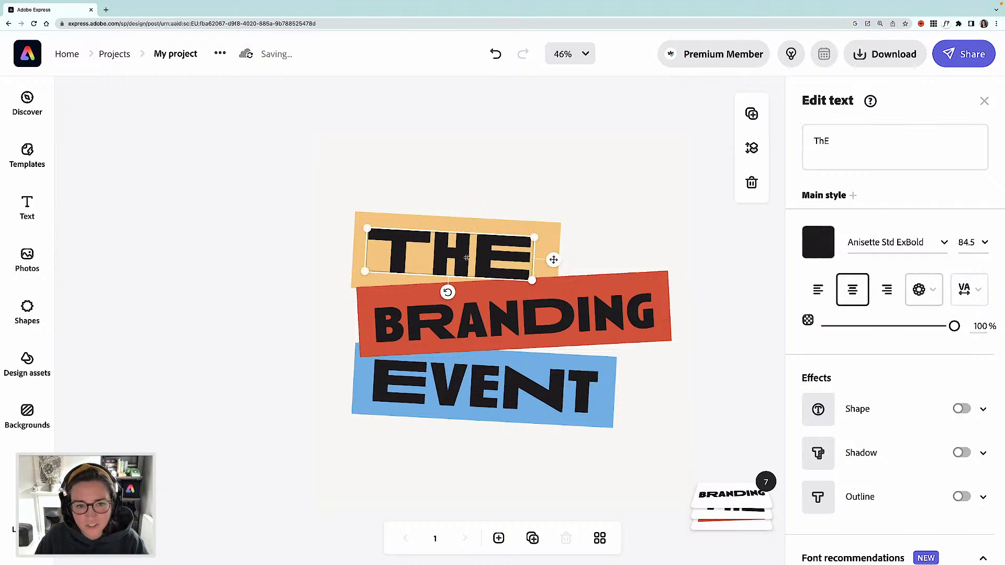
drag(470, 258, 470, 258)
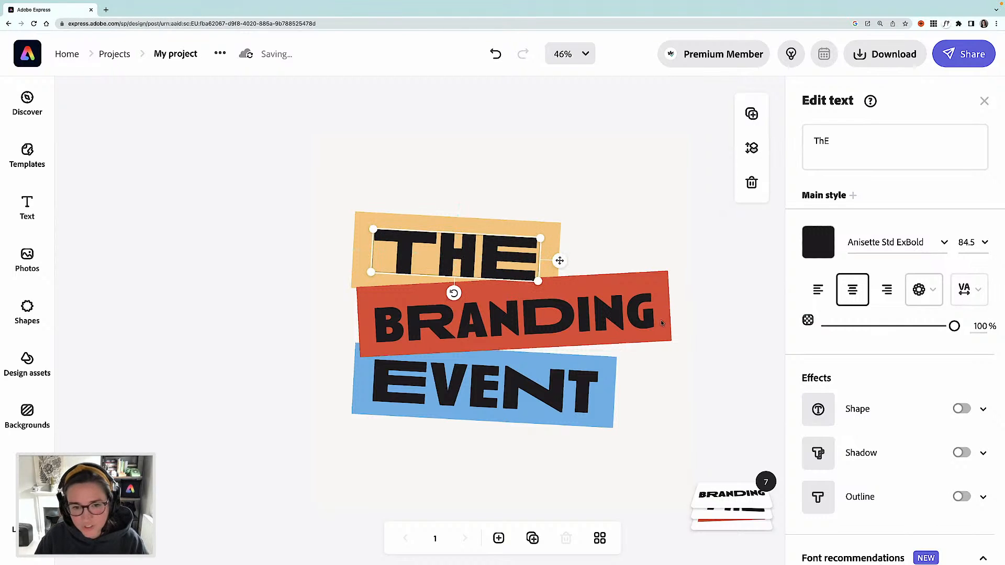
Step: Bring the red block in front of the word THE, and nudge EVENT together with its blue block slightly upward
click(566, 292)
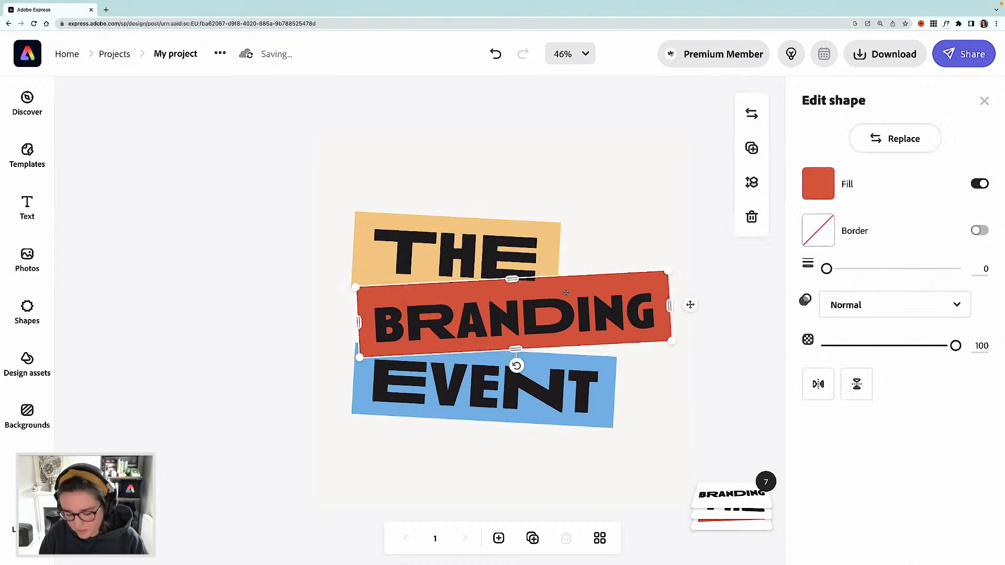
click(614, 253)
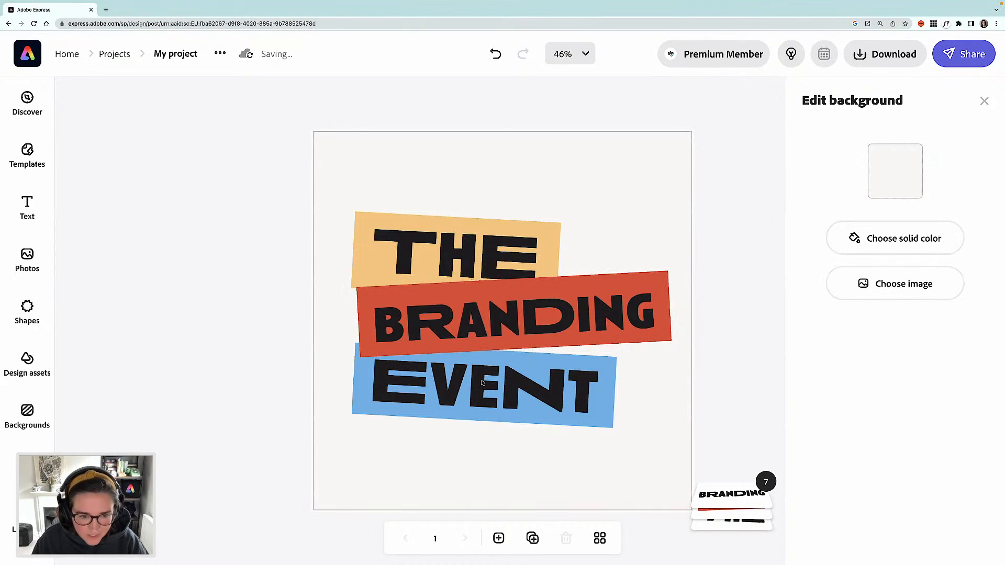
click(516, 392)
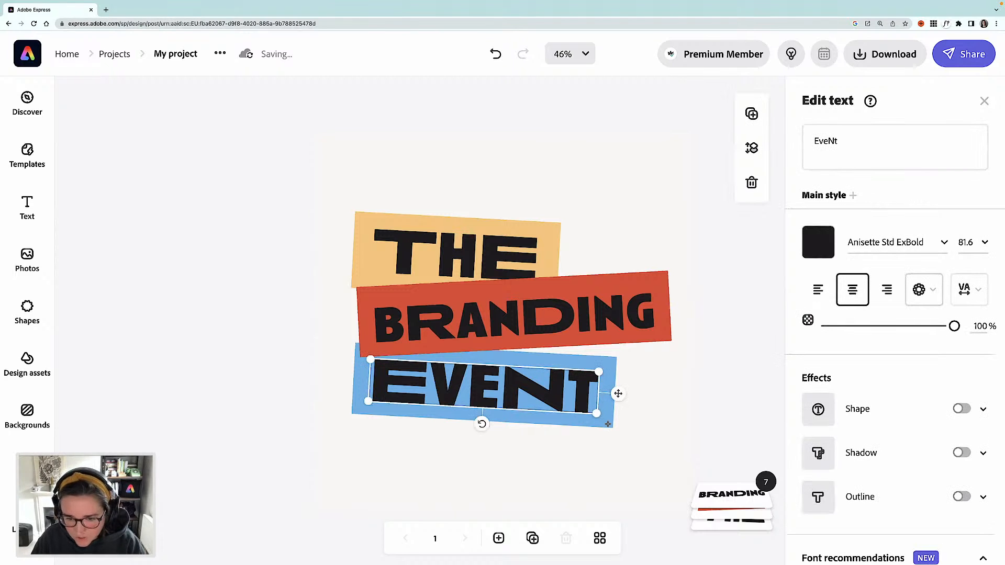
shift+click(608, 424)
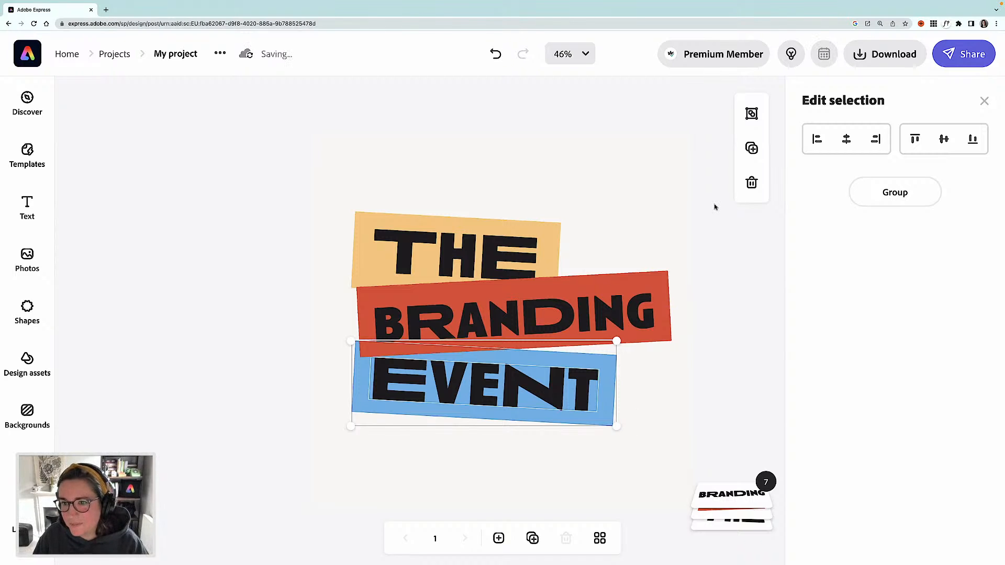
click(639, 233)
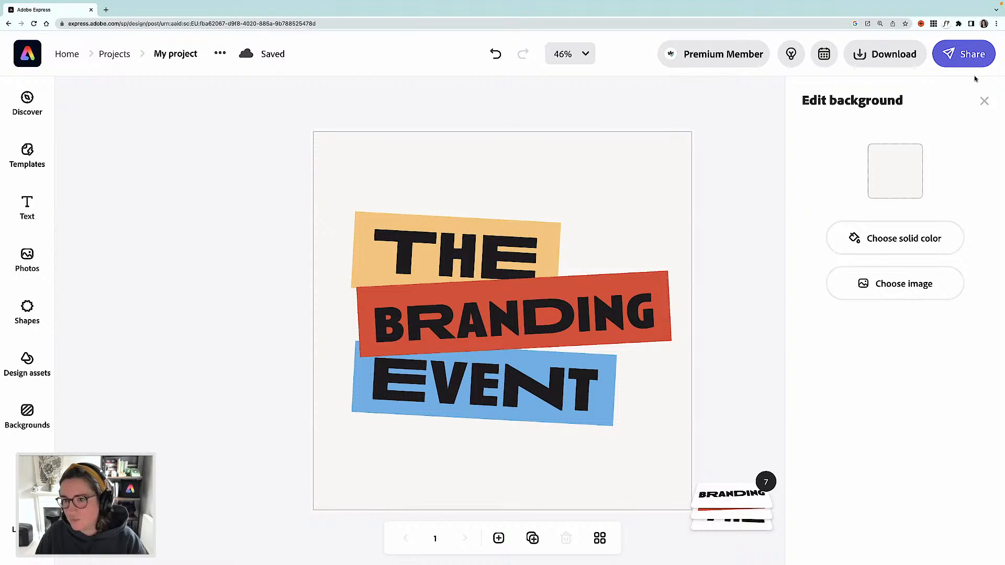
Step: Open the color themes for the whole design and look through the Bold and Classic palettes
click(984, 103)
click(977, 102)
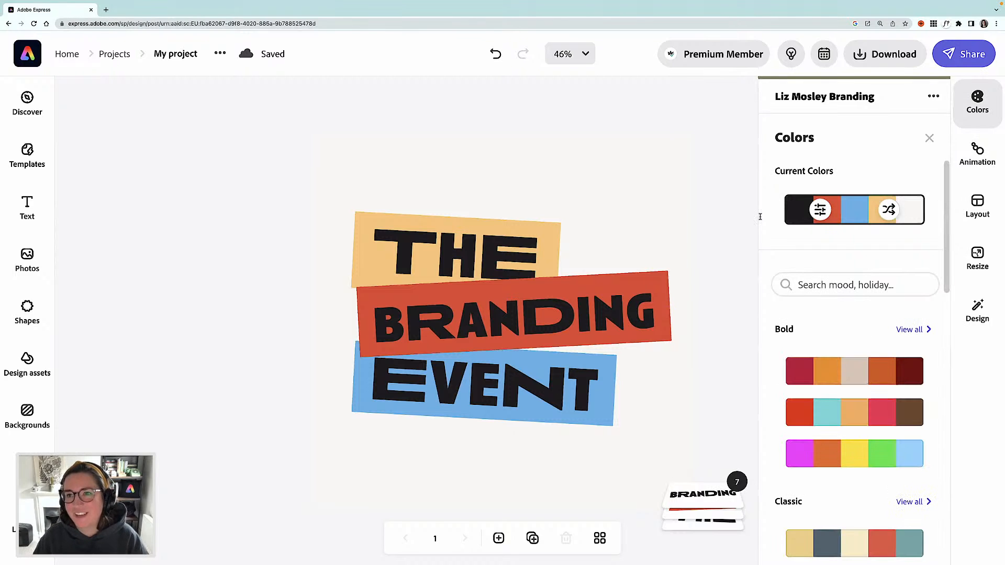
scroll(821, 313, down, 1)
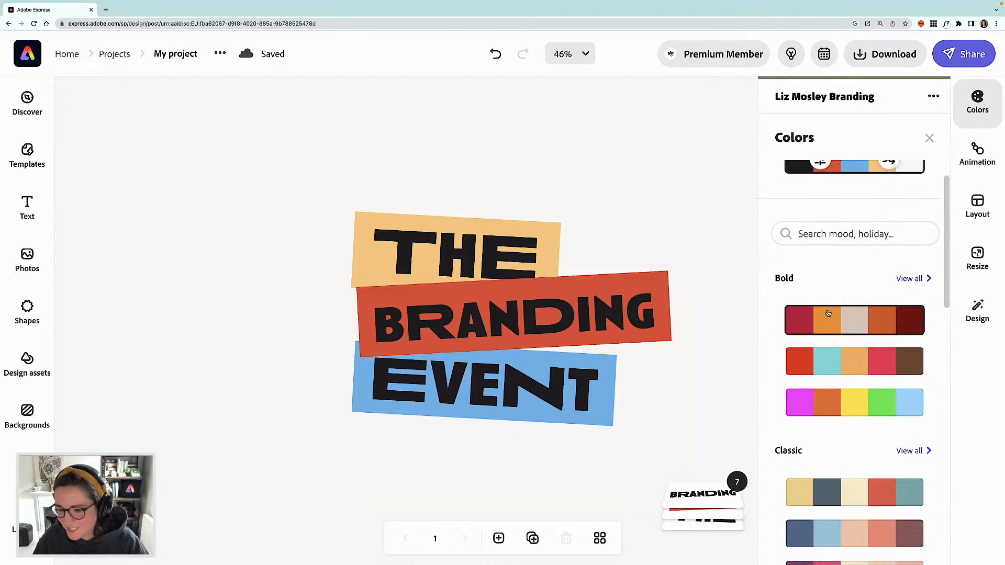
scroll(828, 313, down, 1)
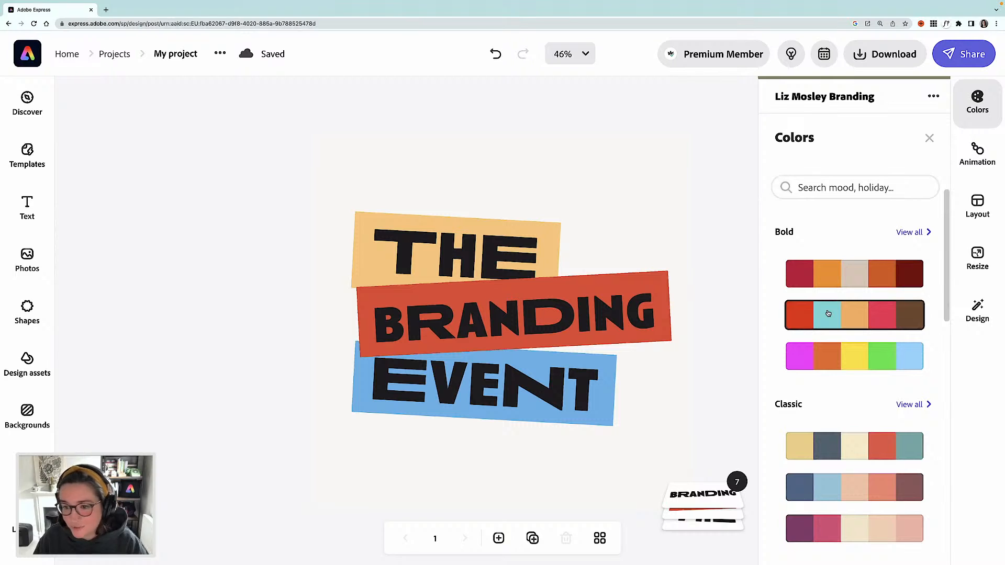
scroll(829, 314, down, 1)
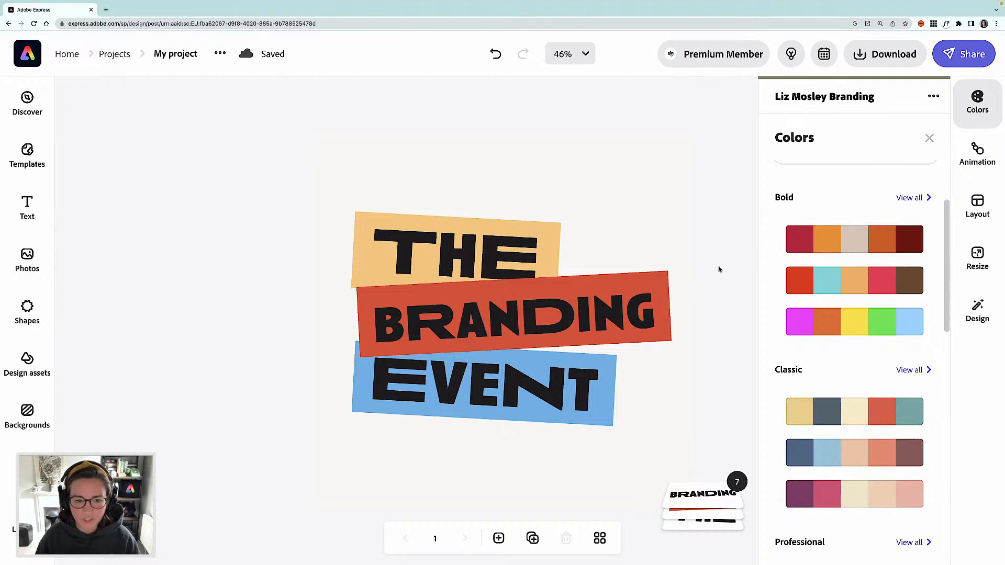
Step: Duplicate the logo page, open the full set of Bold color themes and look through its palettes
click(532, 539)
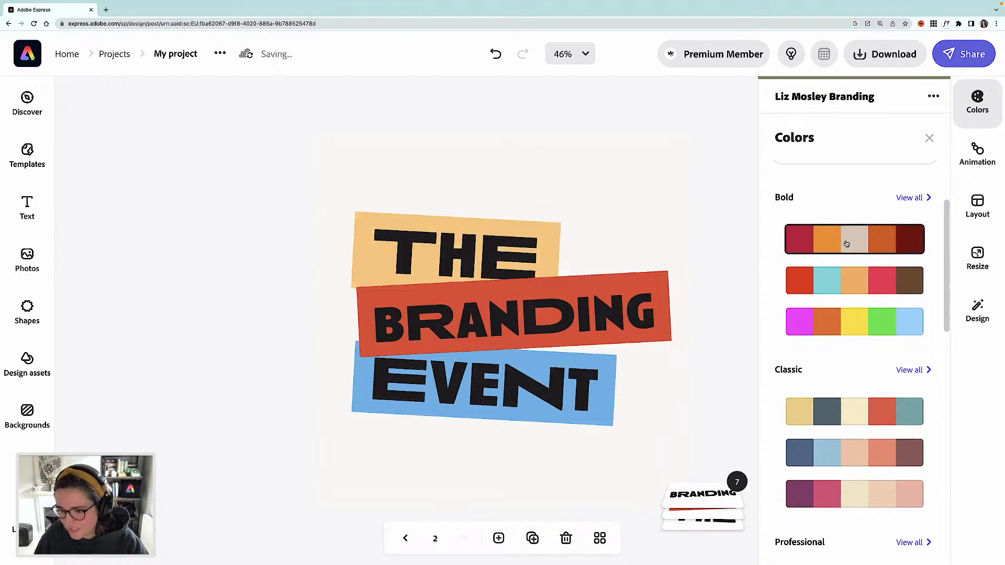
click(905, 199)
scroll(857, 340, down, 1)
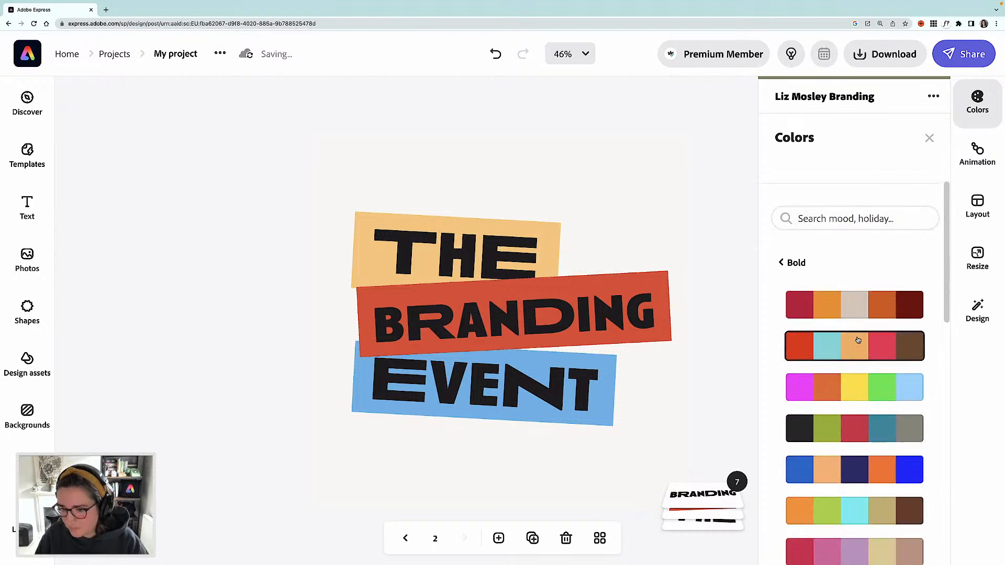
scroll(857, 352, down, 1)
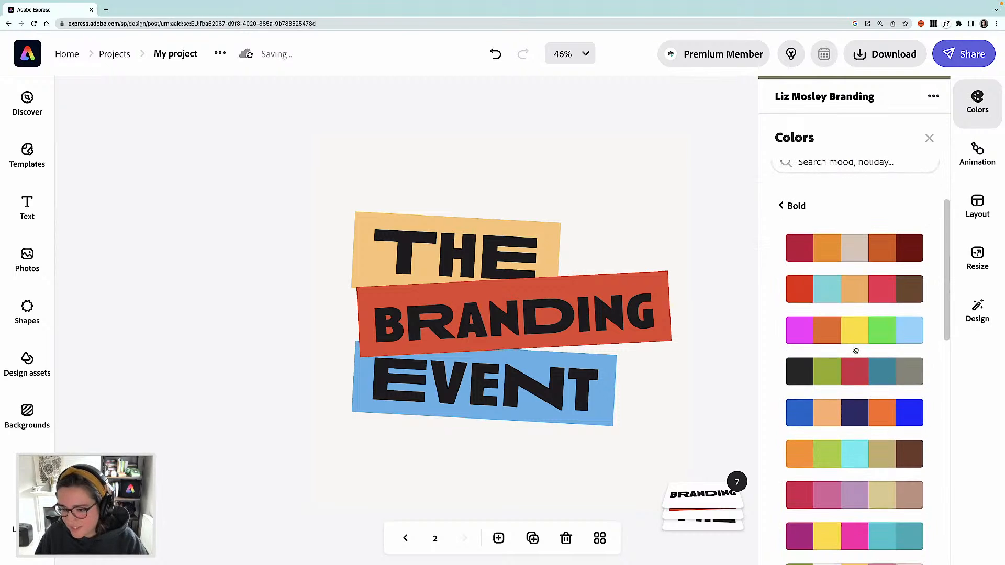
scroll(856, 349, down, 3)
scroll(855, 350, down, 3)
scroll(855, 350, down, 6)
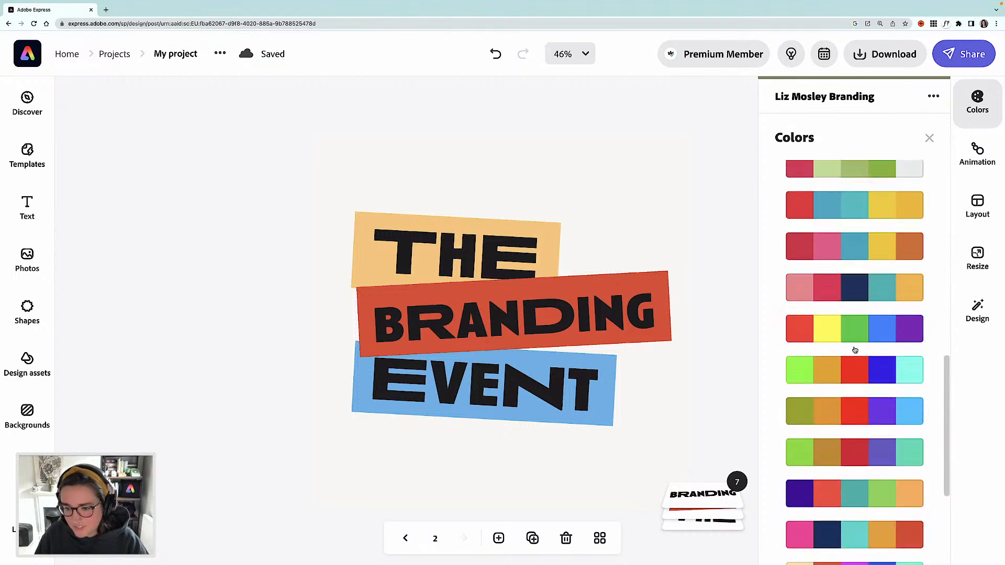
scroll(855, 350, down, 2)
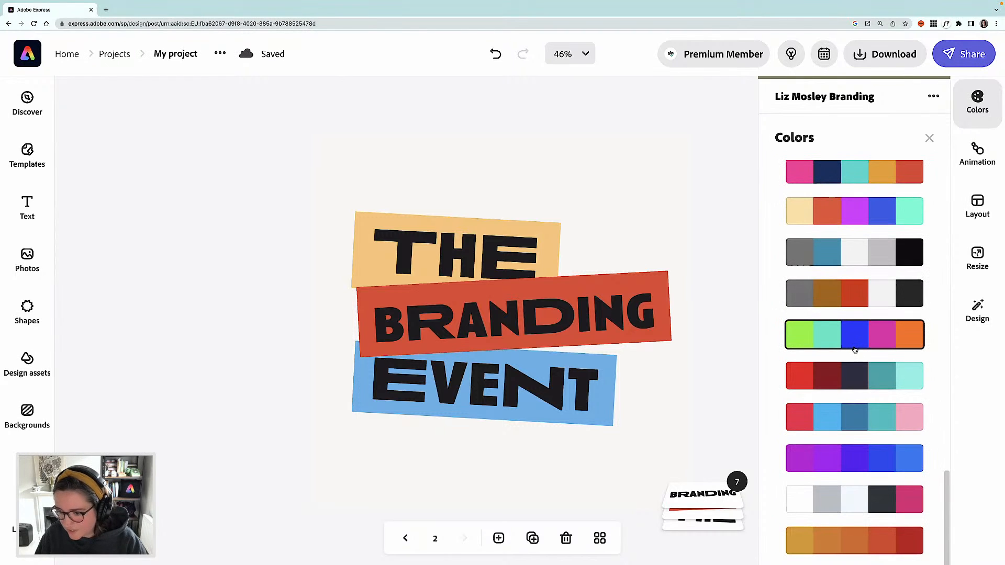
scroll(855, 350, down, 8)
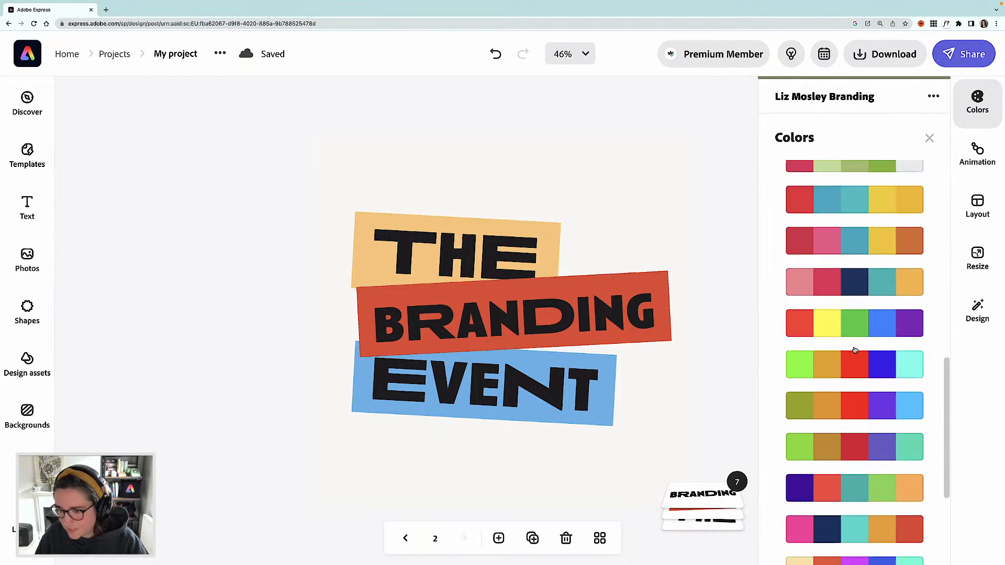
scroll(855, 349, up, 2)
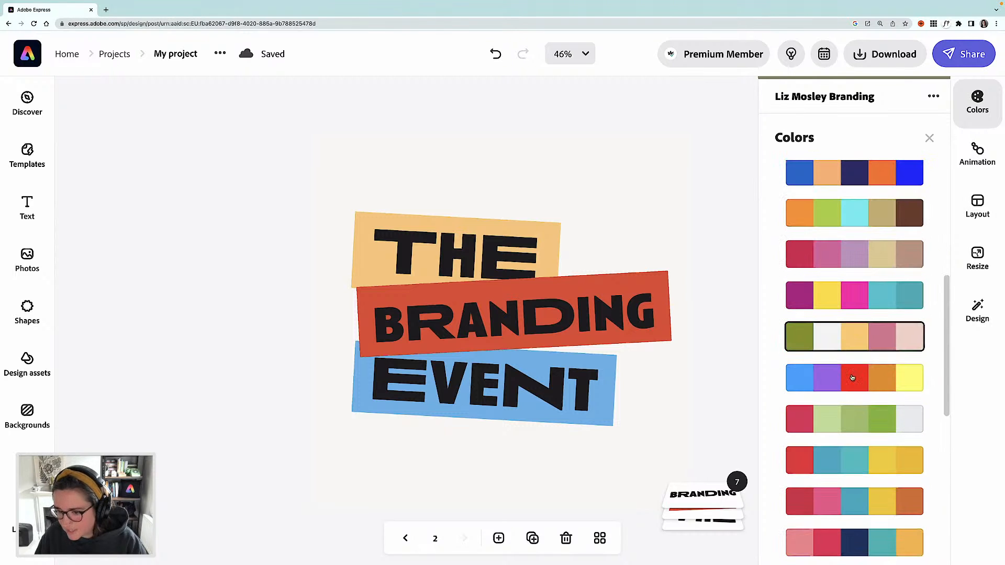
Step: Try the red, blue, teal and yellow theme on the duplicated logo, shuffling its colors to red blocks with yellow words on blue
click(862, 470)
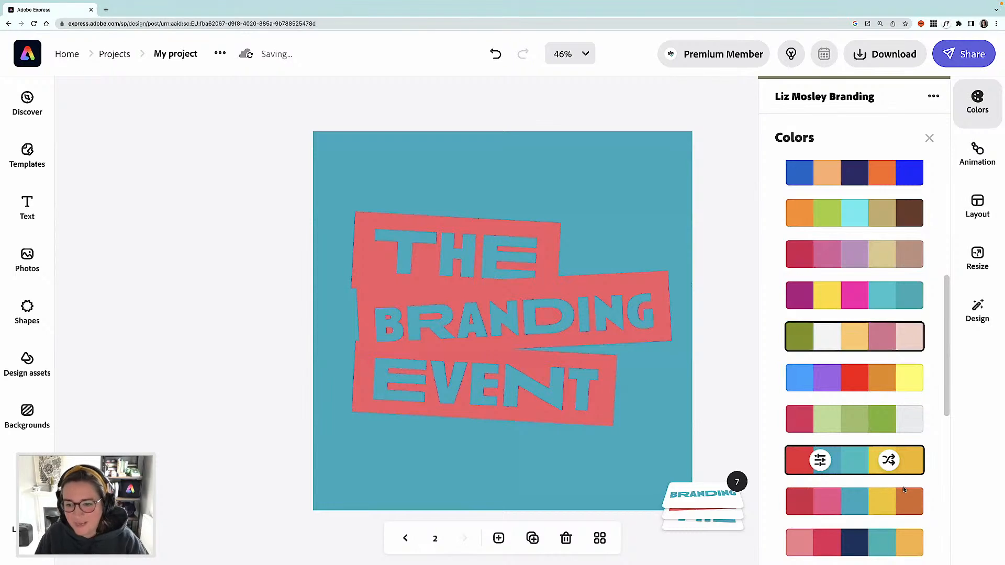
click(889, 460)
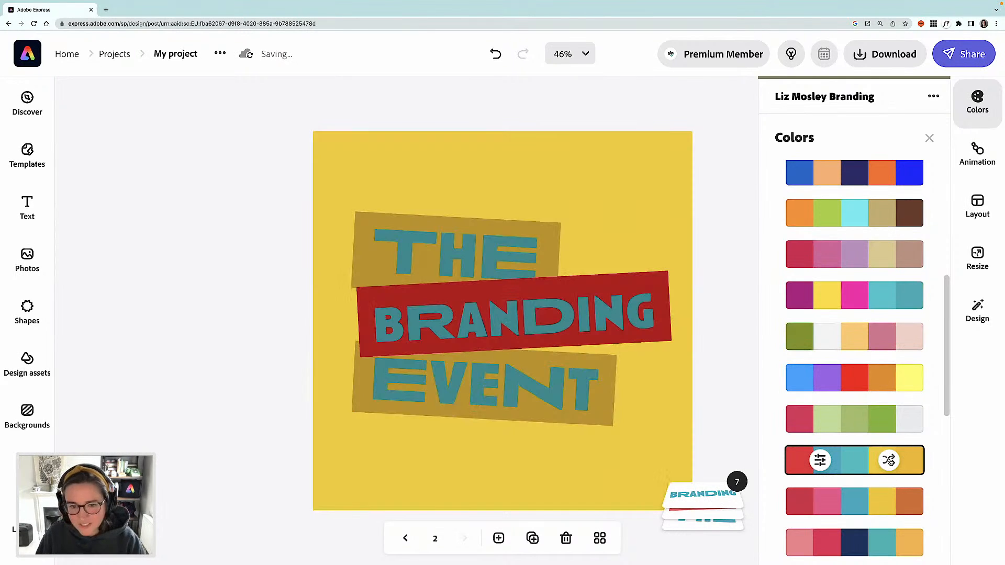
click(889, 461)
click(890, 461)
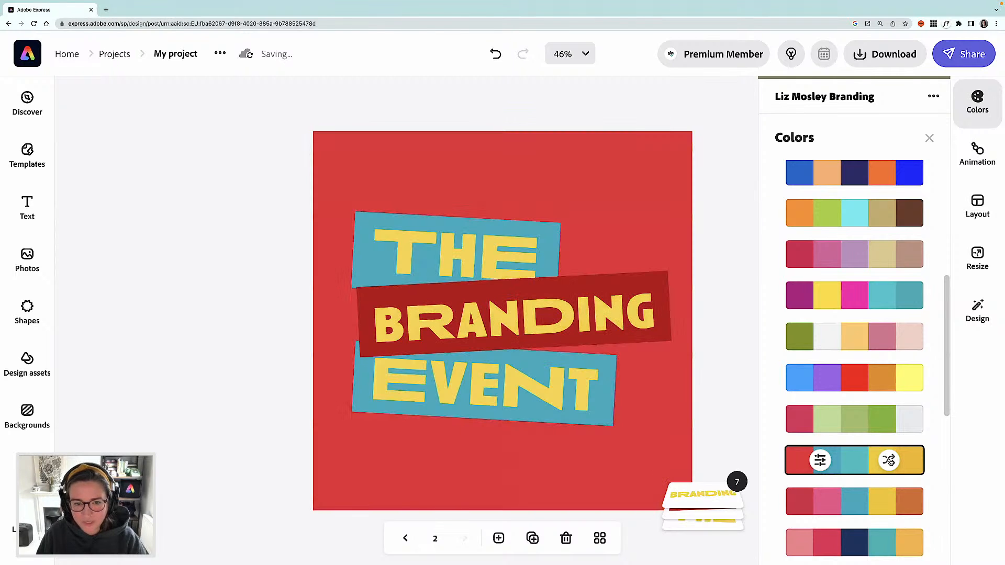
click(890, 461)
click(890, 461)
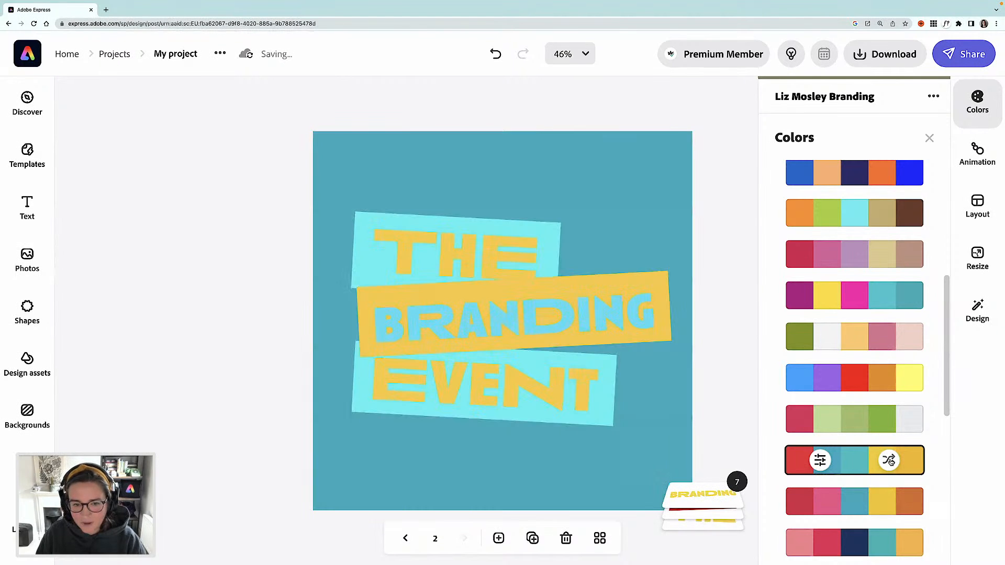
click(890, 461)
click(890, 461)
click(890, 461)
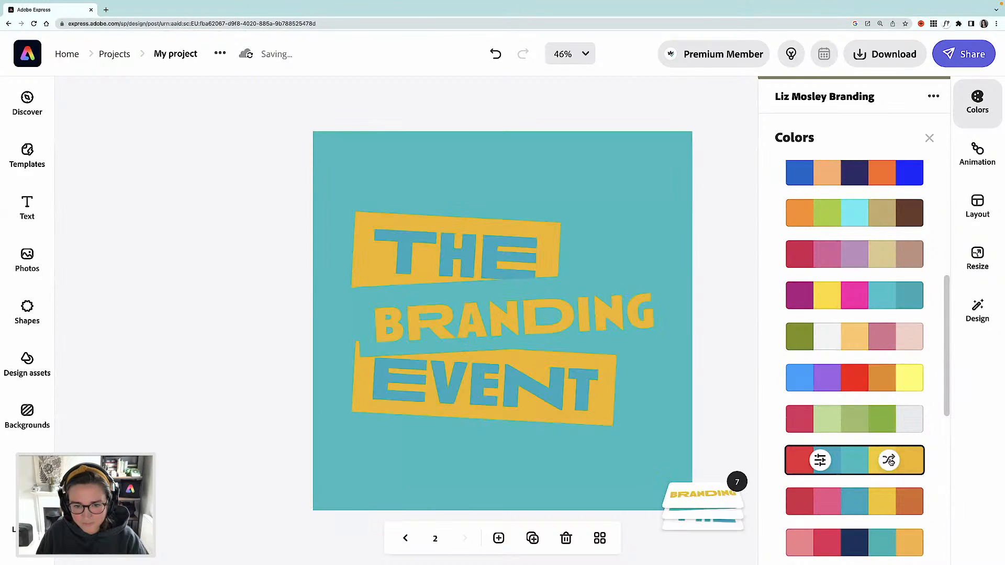
click(890, 461)
click(890, 461)
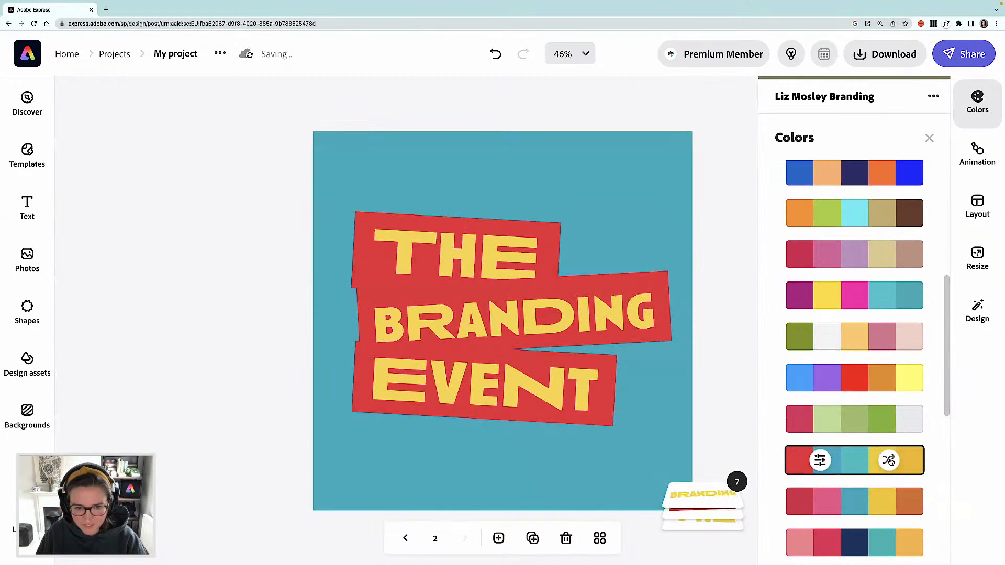
Step: Try the crimson, greens and light grey theme on the logo and shuffle its colors
click(876, 422)
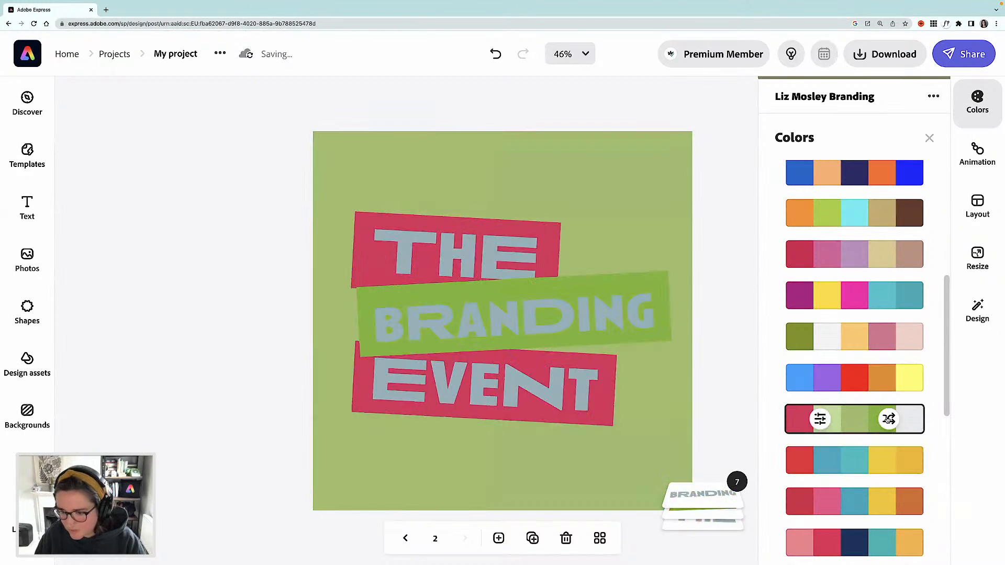
click(891, 419)
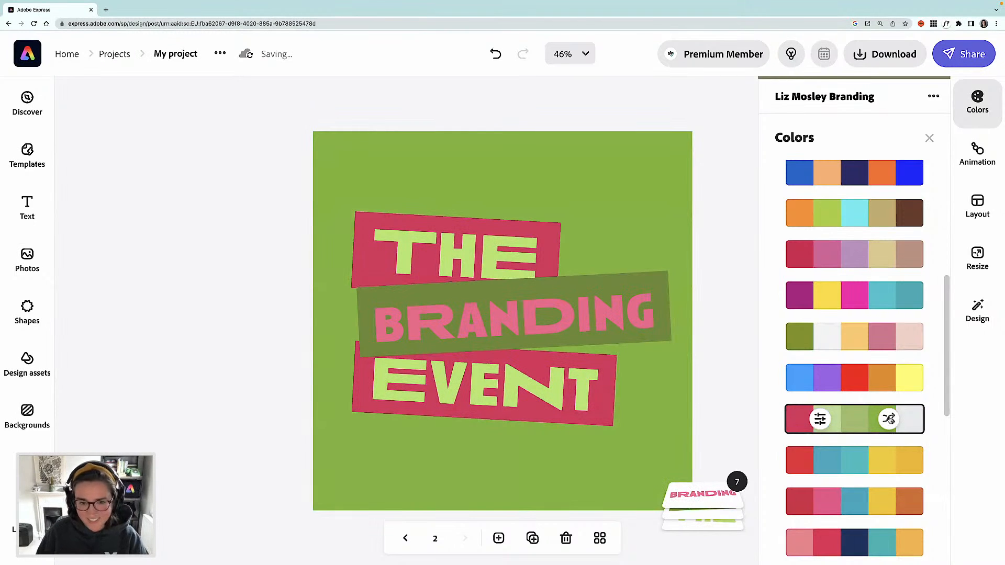
Step: Try the blue, purple, red, orange and yellow theme on the logo, shuffling through many color arrangements
click(890, 378)
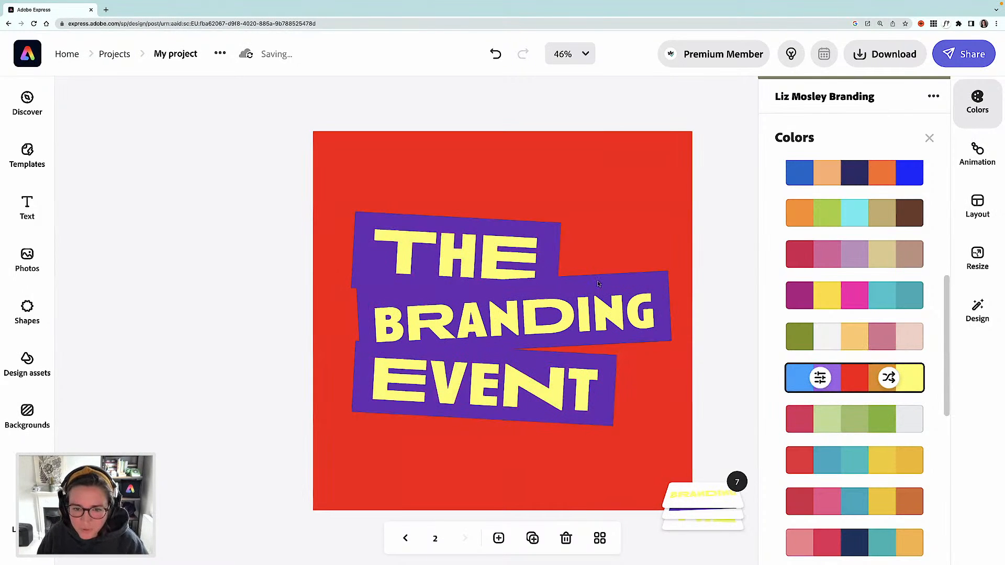
click(890, 378)
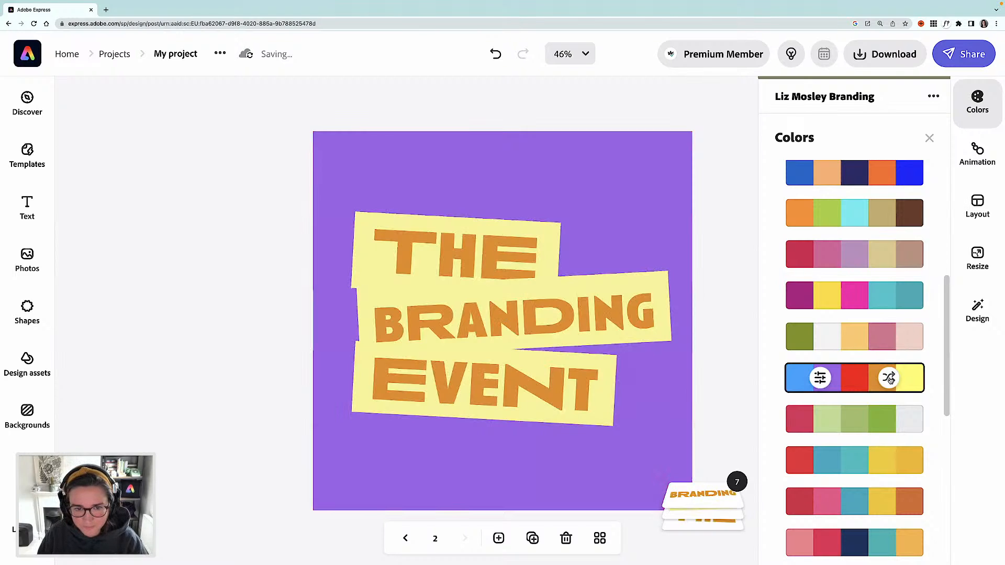
click(890, 379)
click(890, 379)
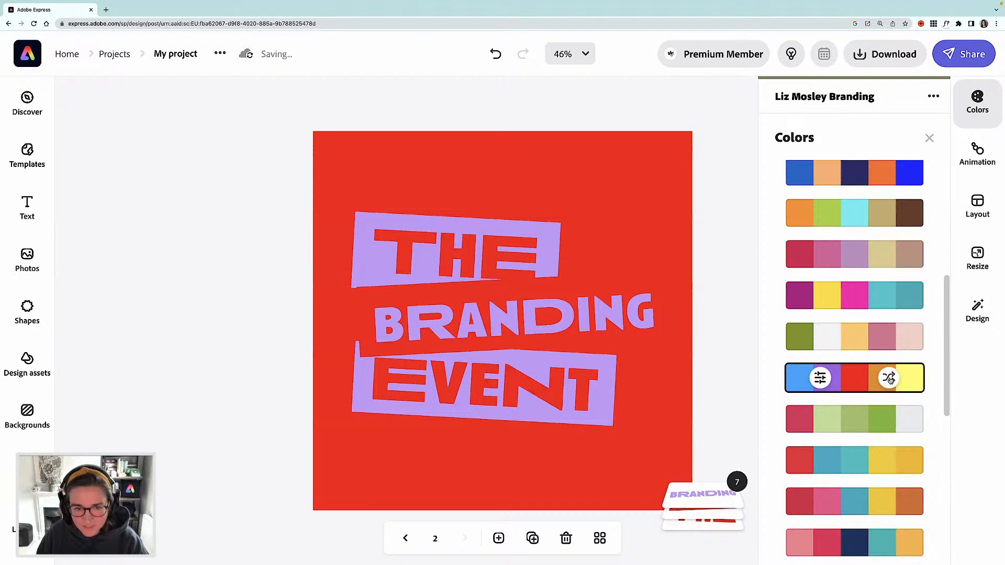
click(890, 379)
click(891, 378)
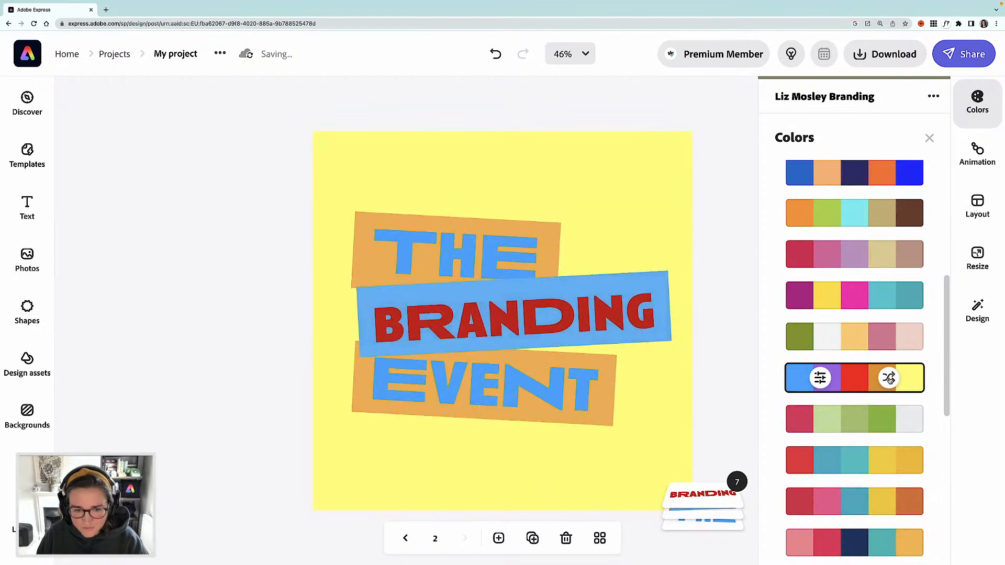
click(890, 379)
click(891, 378)
click(891, 379)
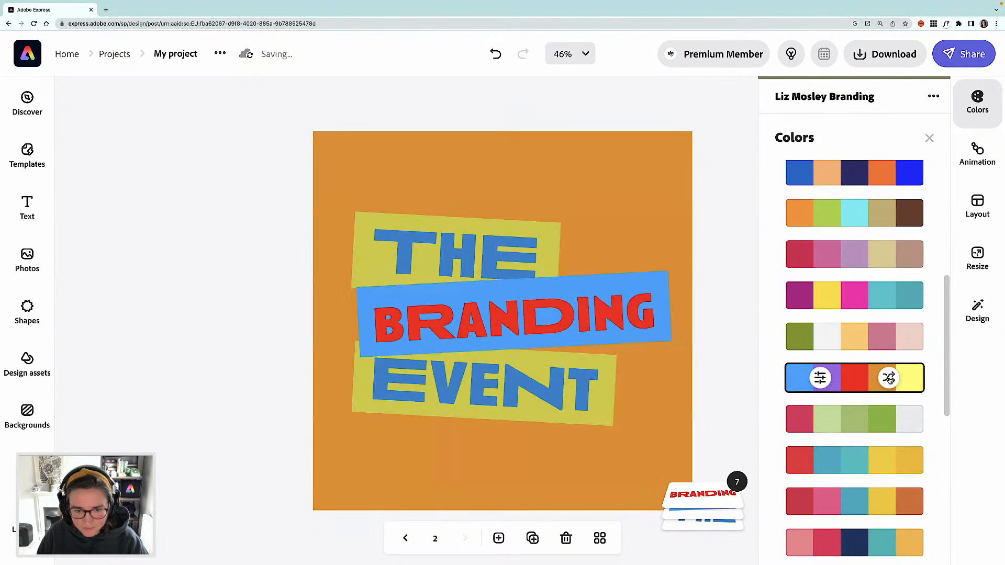
click(890, 379)
click(890, 379)
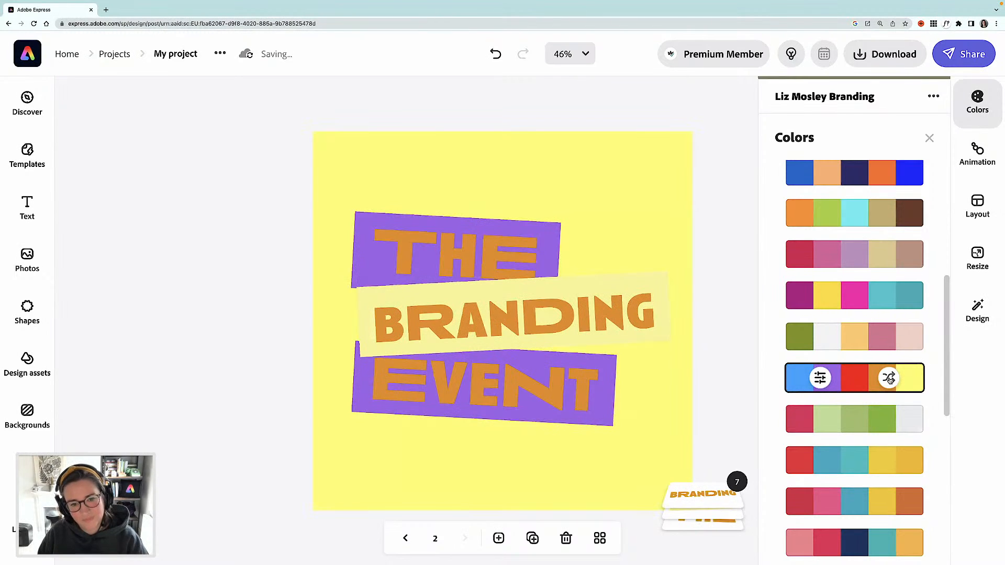
click(890, 378)
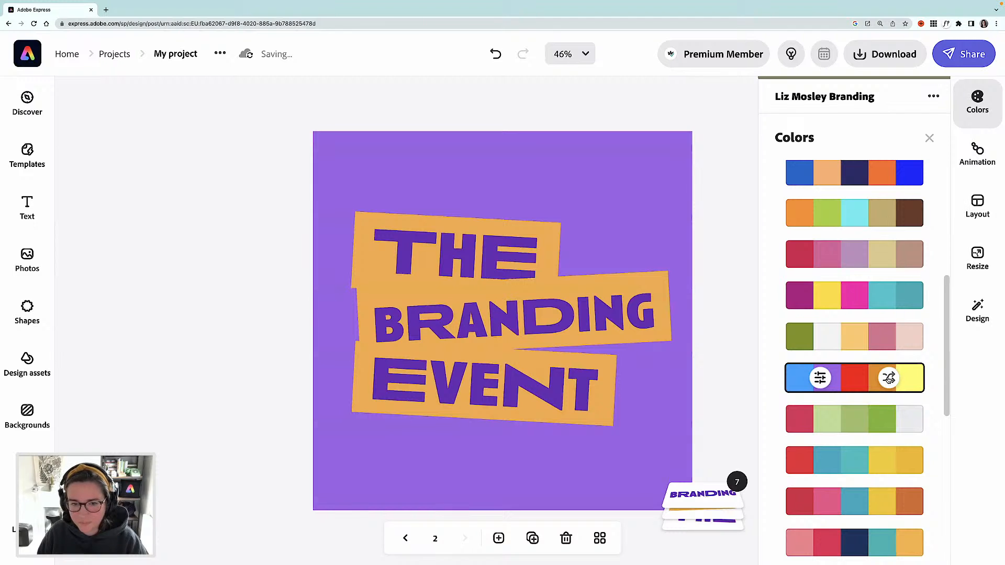
click(890, 379)
click(891, 378)
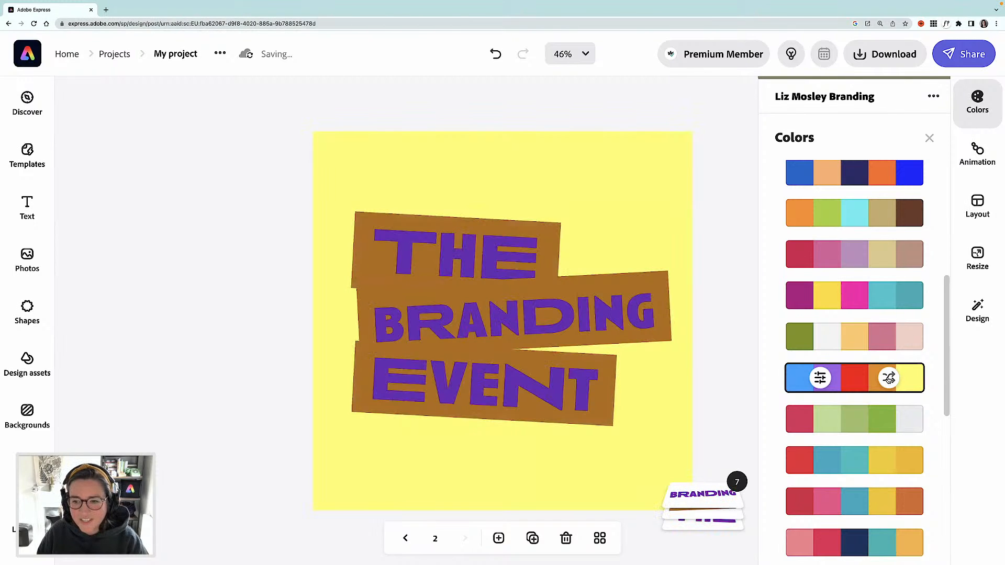
click(890, 378)
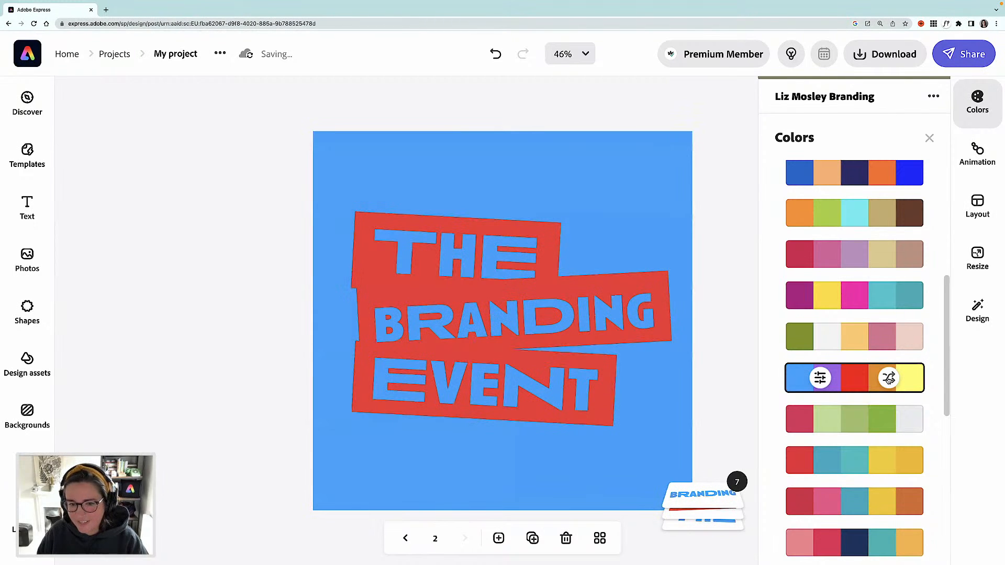
click(888, 379)
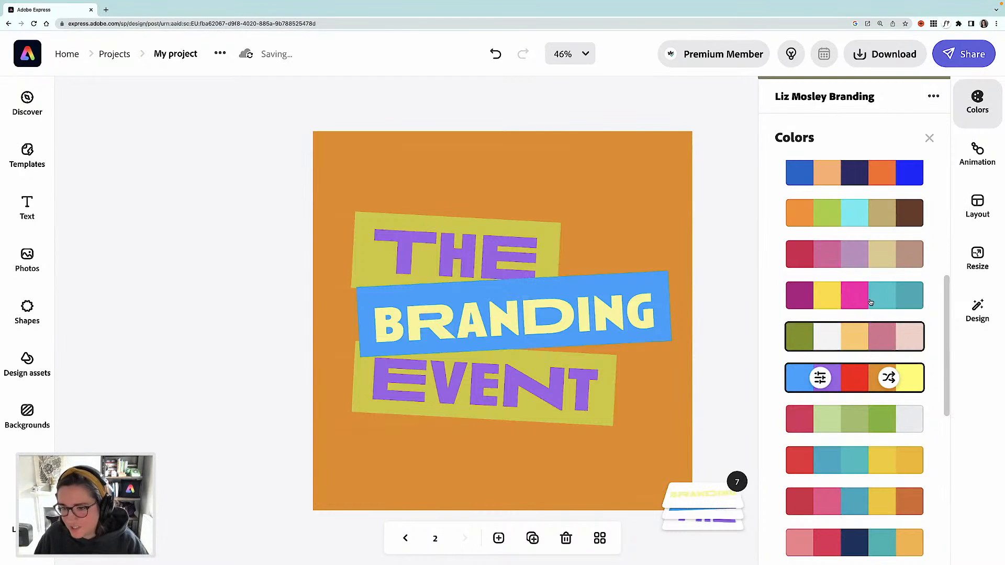
Step: Apply the purple, yellow, pink and teal theme and shuffle it to a pink background, purple outer blocks, teal middle block and yellow words
scroll(866, 330, up, 2)
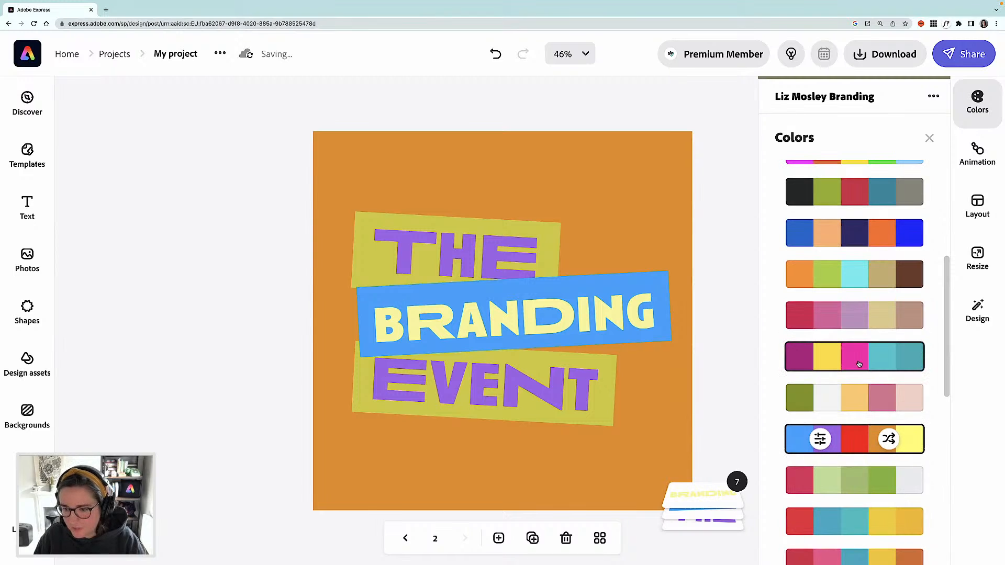
click(859, 364)
click(888, 358)
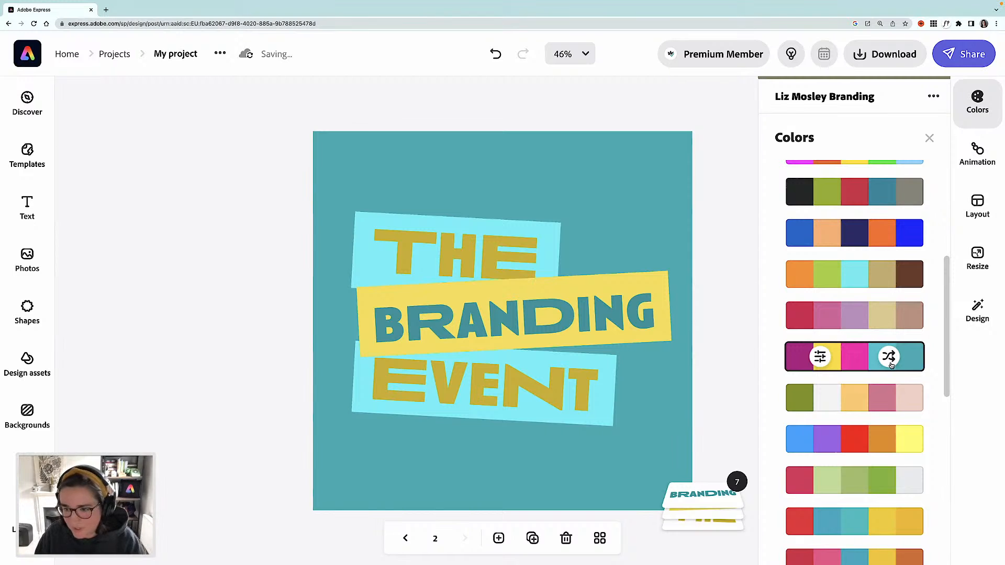
click(889, 358)
click(890, 358)
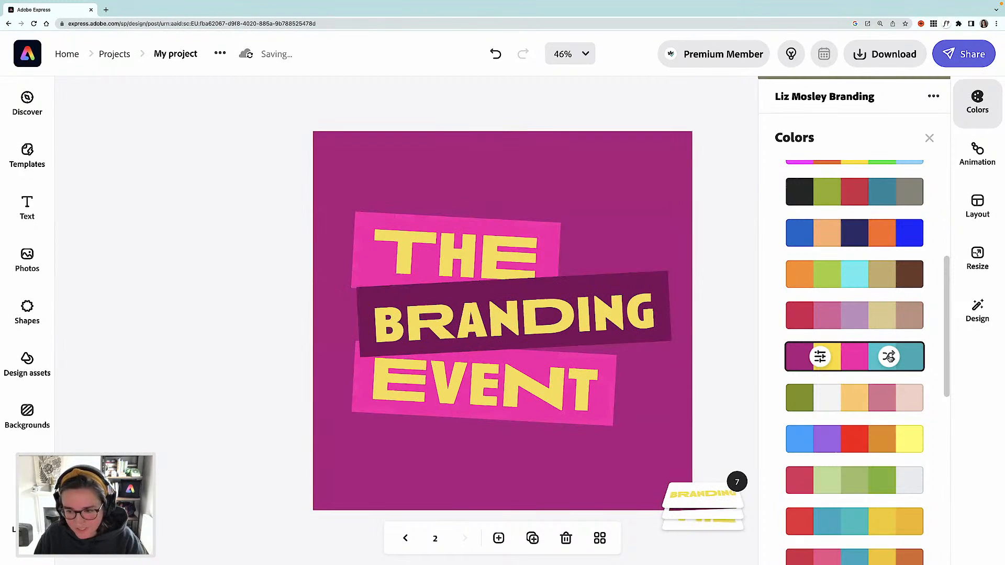
click(889, 358)
click(889, 358)
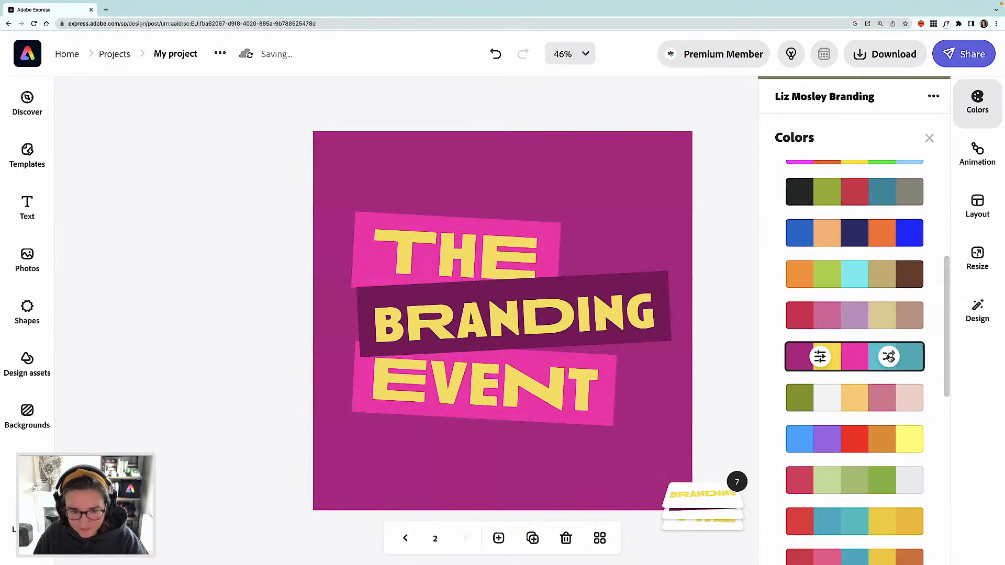
click(889, 359)
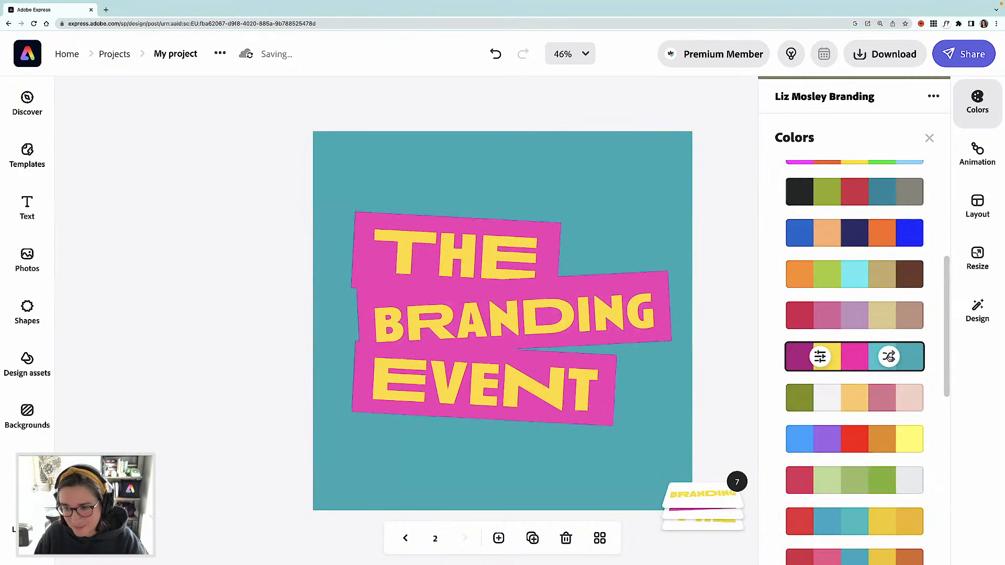
click(890, 357)
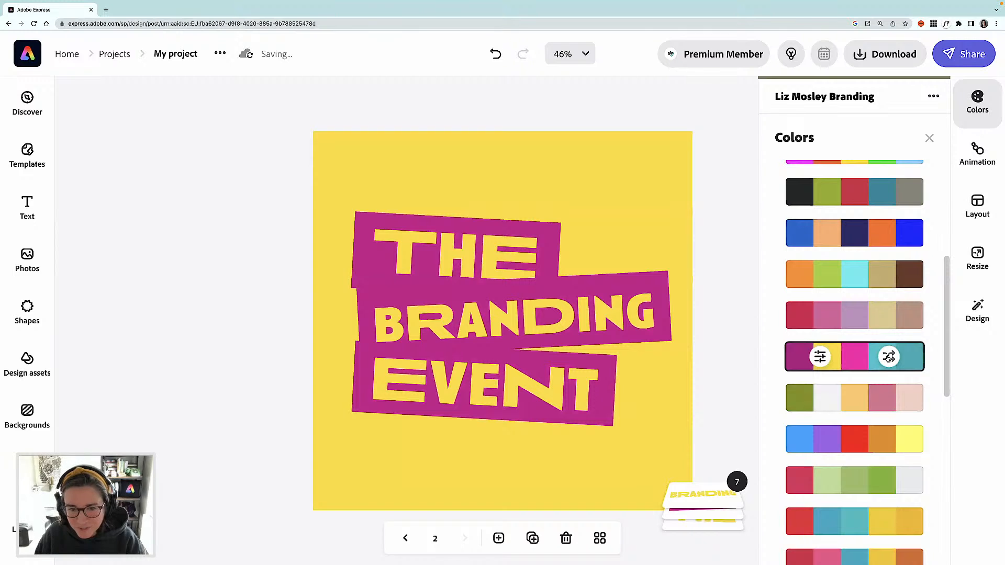
click(889, 357)
click(889, 357)
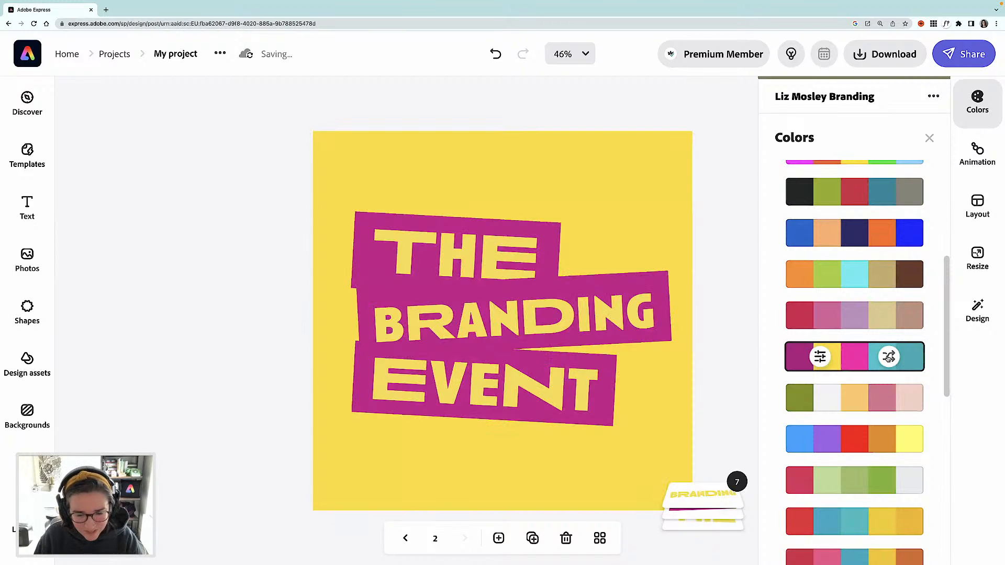
click(888, 357)
click(888, 357)
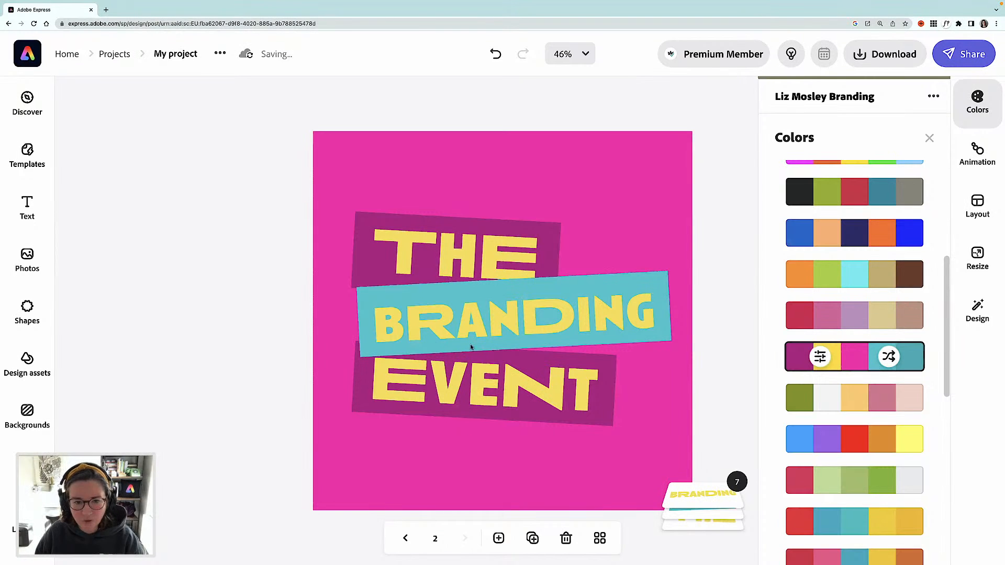
Step: Apply the blue, purple, red, orange and yellow theme to the logo and shuffle it to red blocks with yellow words on blue
scroll(907, 319, up, 1)
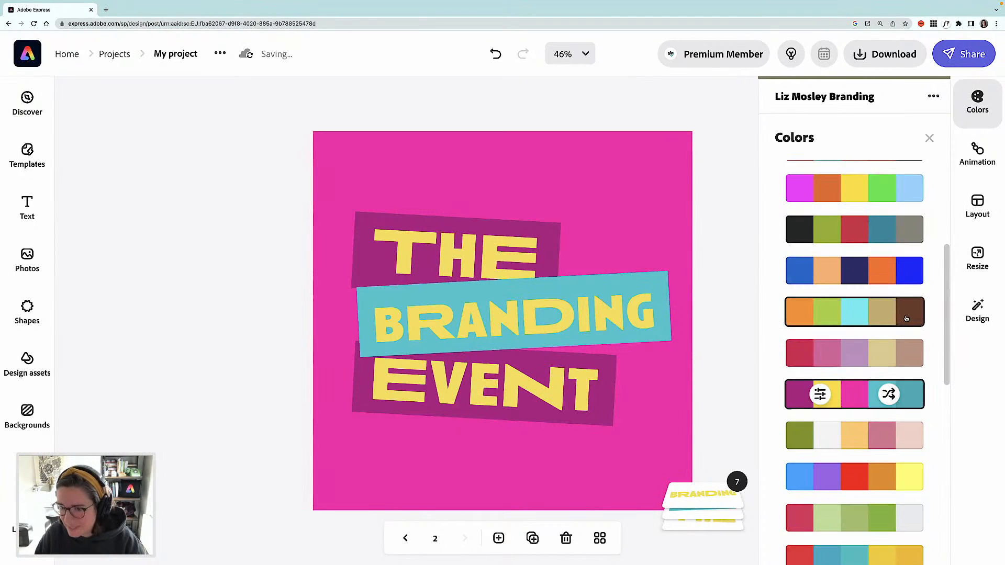
scroll(906, 319, up, 1)
scroll(885, 299, down, 5)
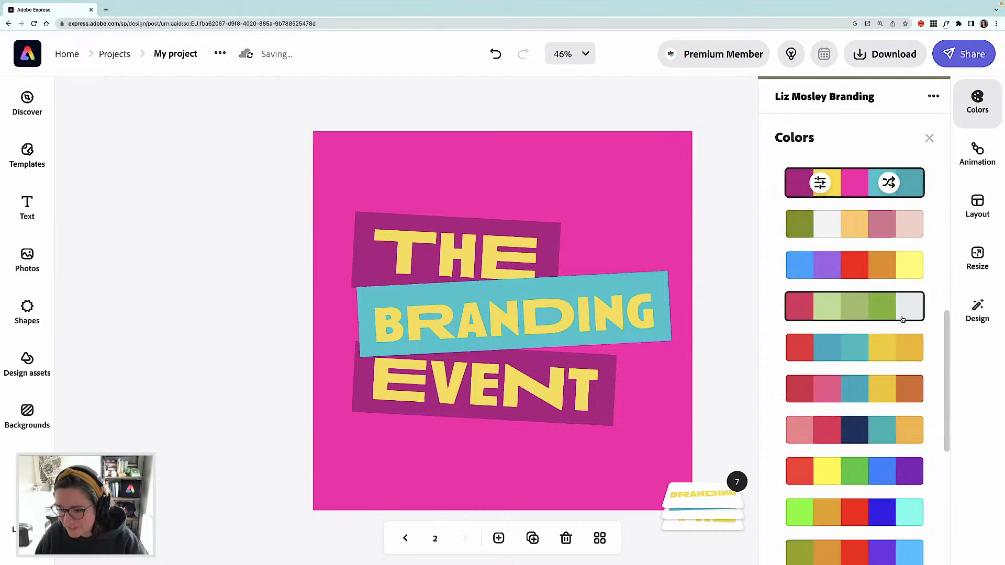
click(857, 264)
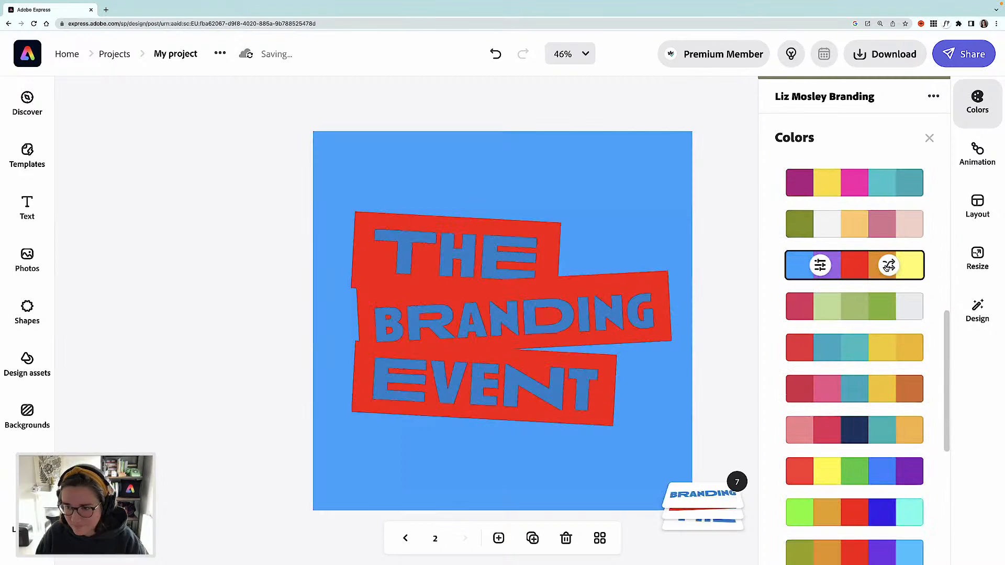
click(889, 265)
click(889, 265)
click(888, 265)
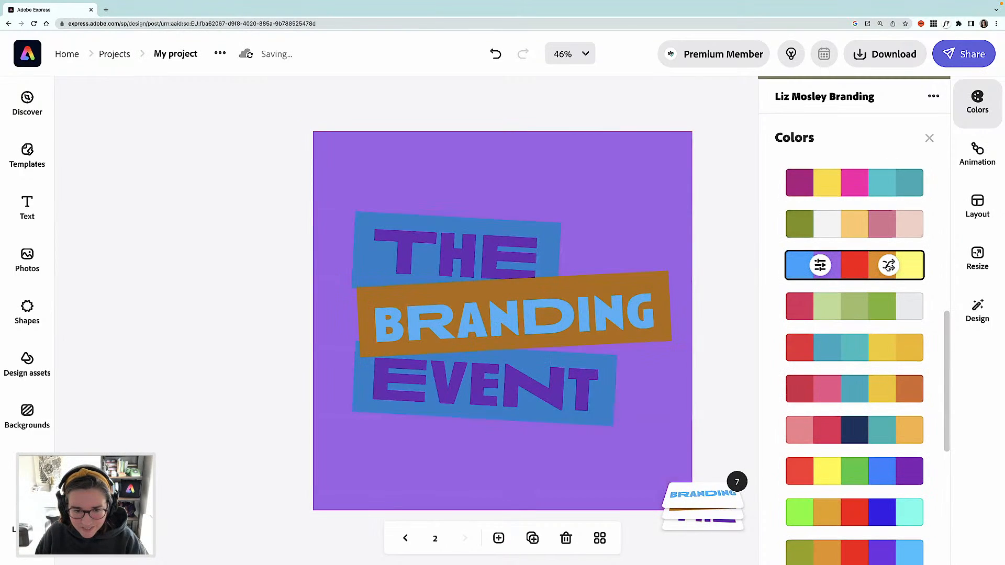
click(889, 265)
click(889, 265)
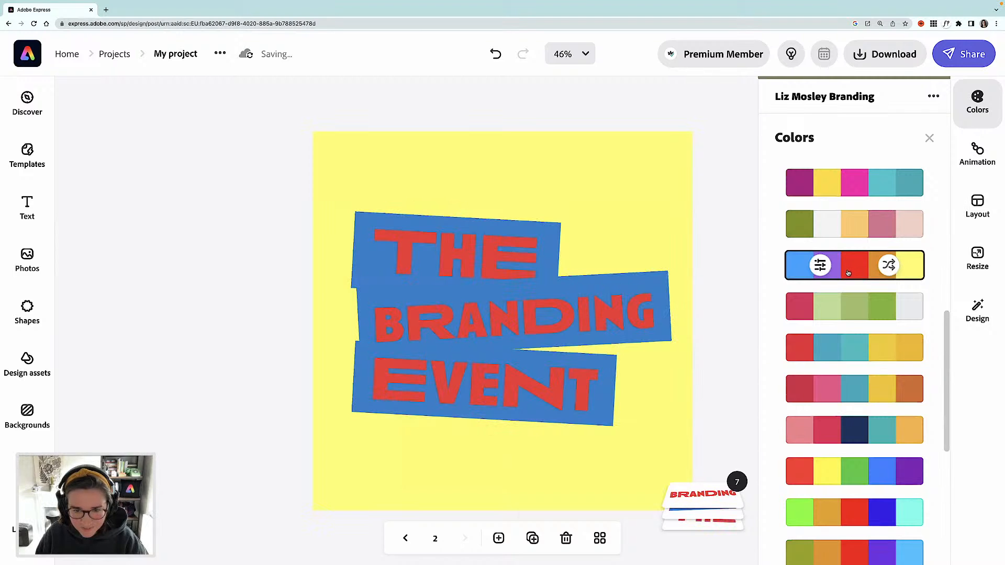
click(888, 266)
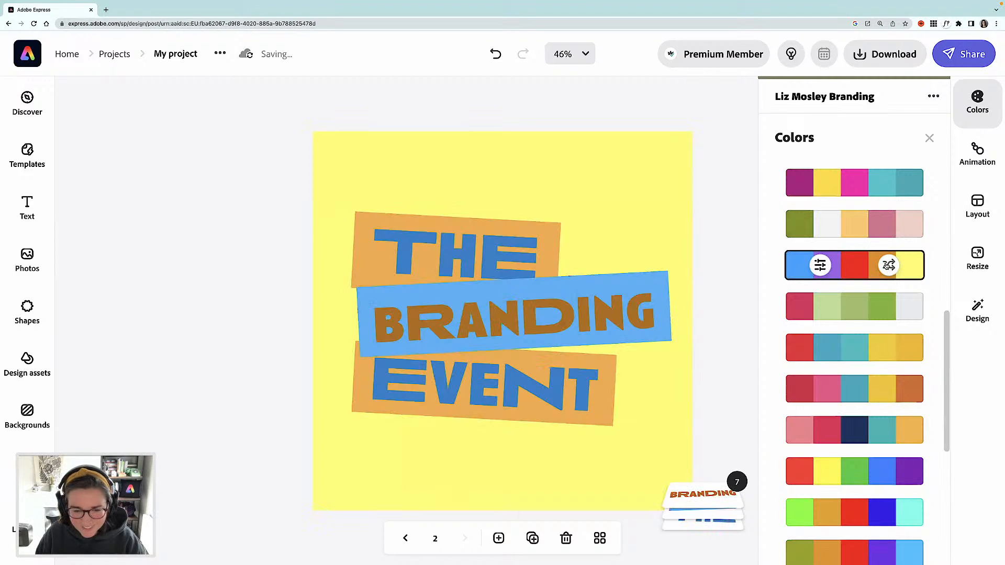
click(889, 265)
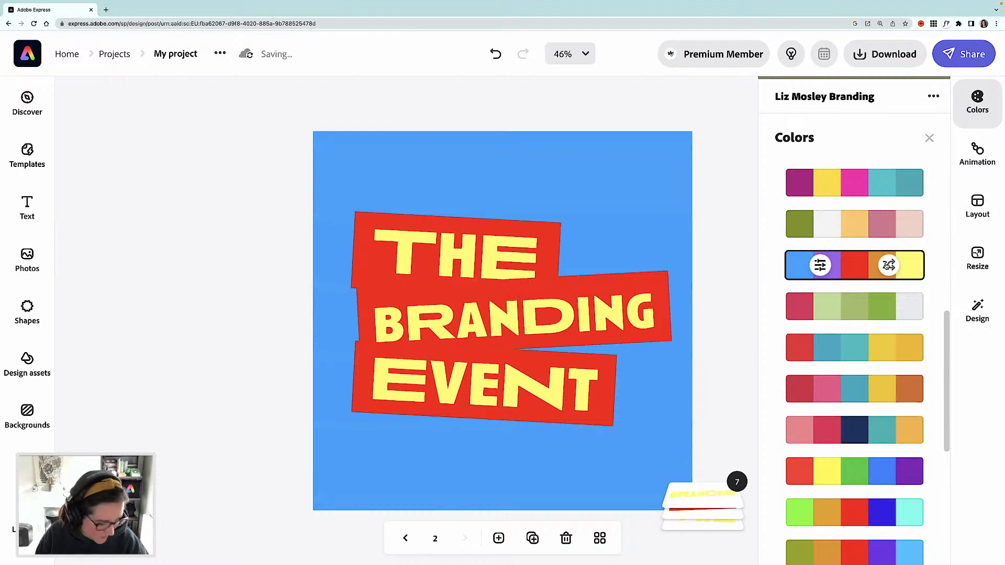
Step: Change the page background to the purple from the suggested colors
click(671, 203)
click(896, 173)
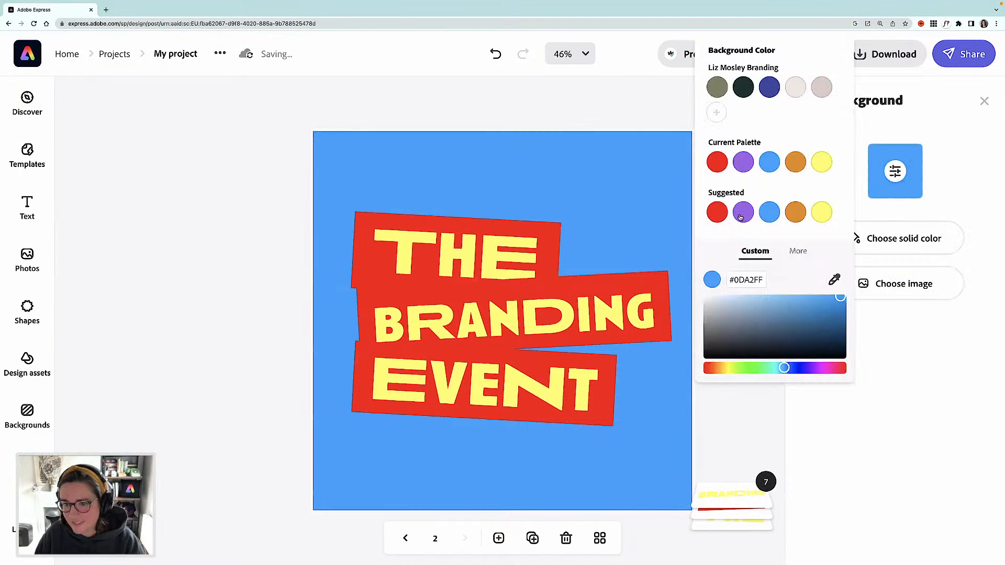
click(740, 215)
click(533, 509)
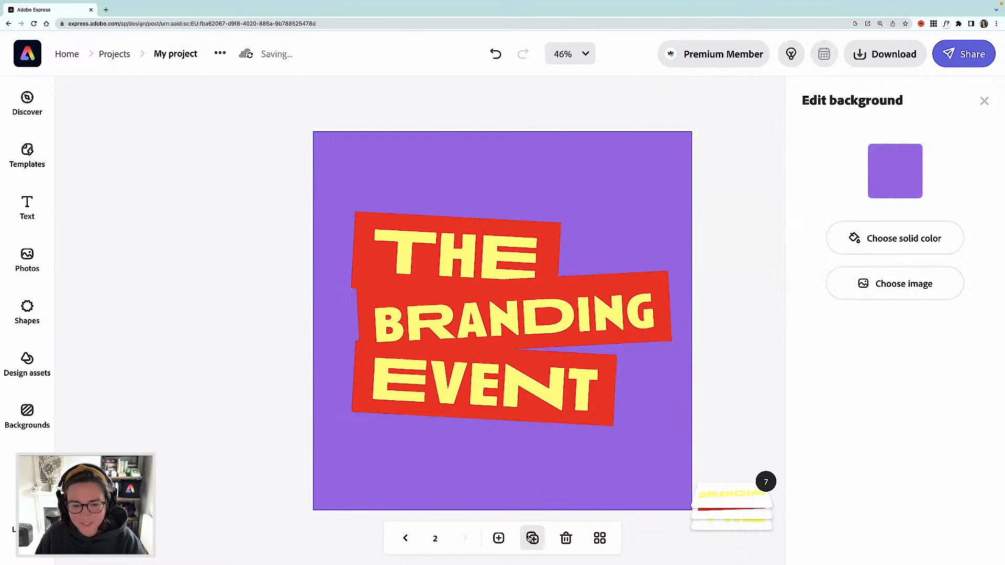
Step: Duplicate the page and apply the red, blues, teal and pink theme, shuffled to red blocks with blue words on pink
click(532, 538)
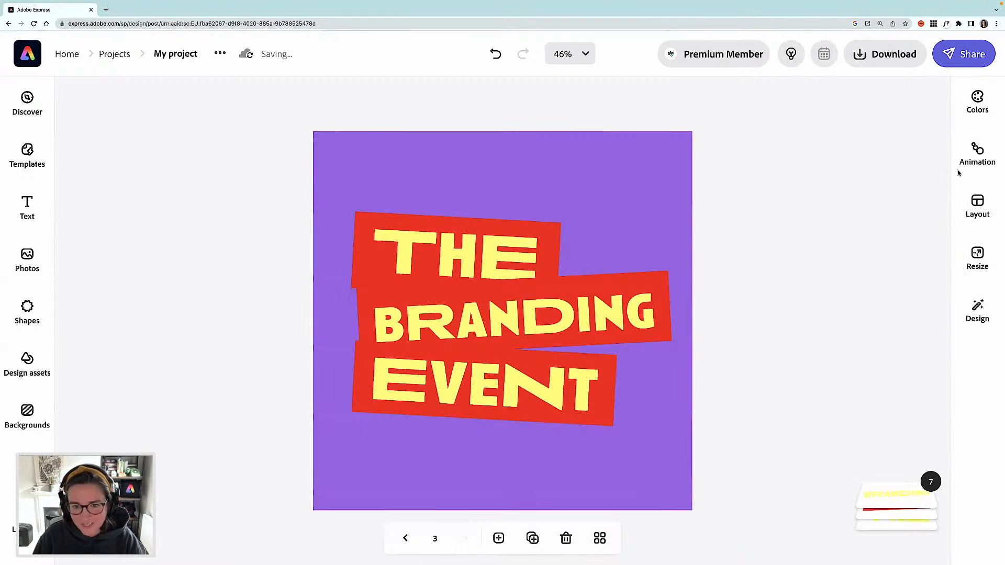
click(977, 102)
scroll(855, 329, down, 5)
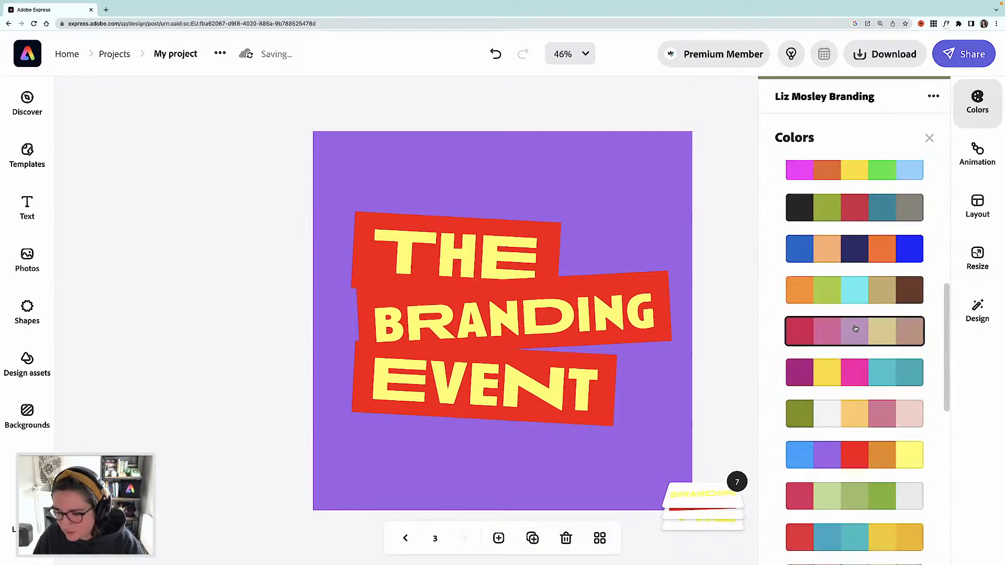
scroll(856, 329, down, 3)
scroll(850, 328, down, 8)
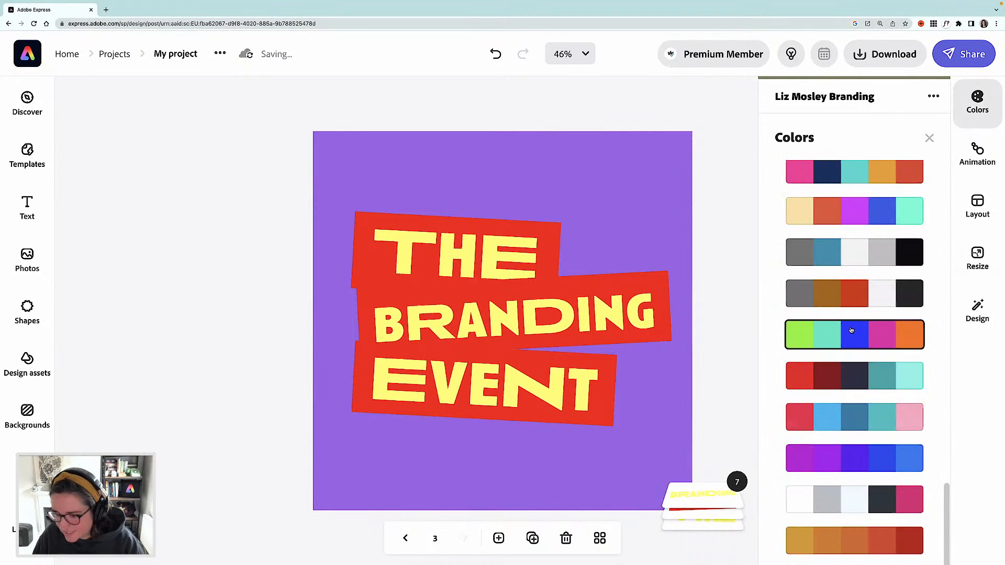
scroll(857, 350, up, 15)
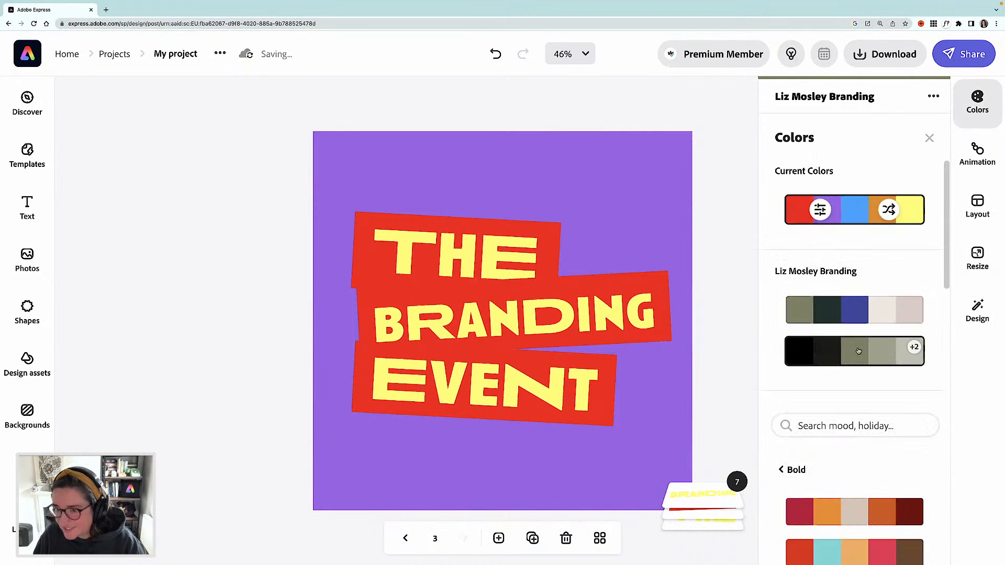
scroll(858, 350, down, 15)
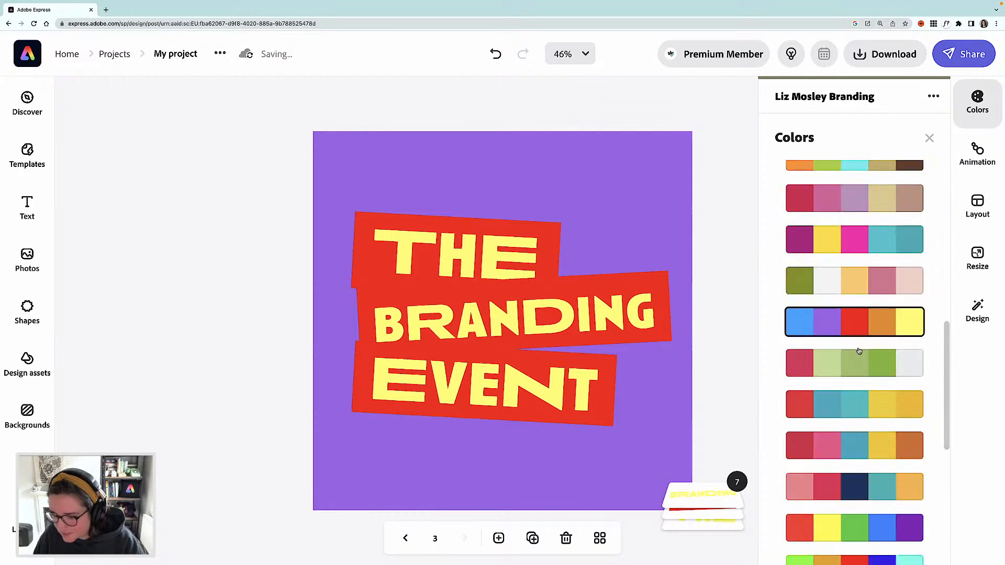
scroll(859, 350, down, 3)
scroll(859, 350, up, 1)
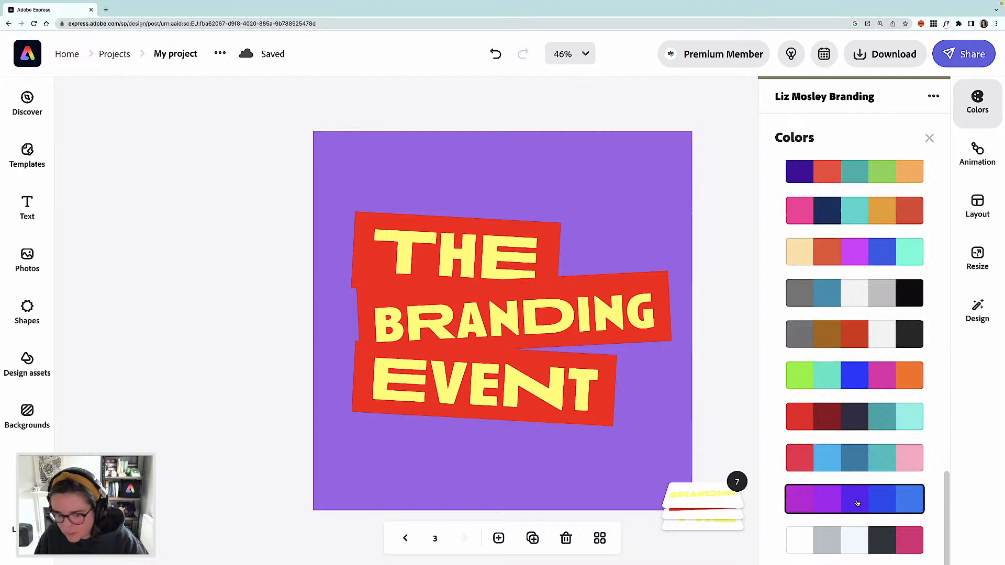
click(858, 504)
click(851, 459)
click(889, 458)
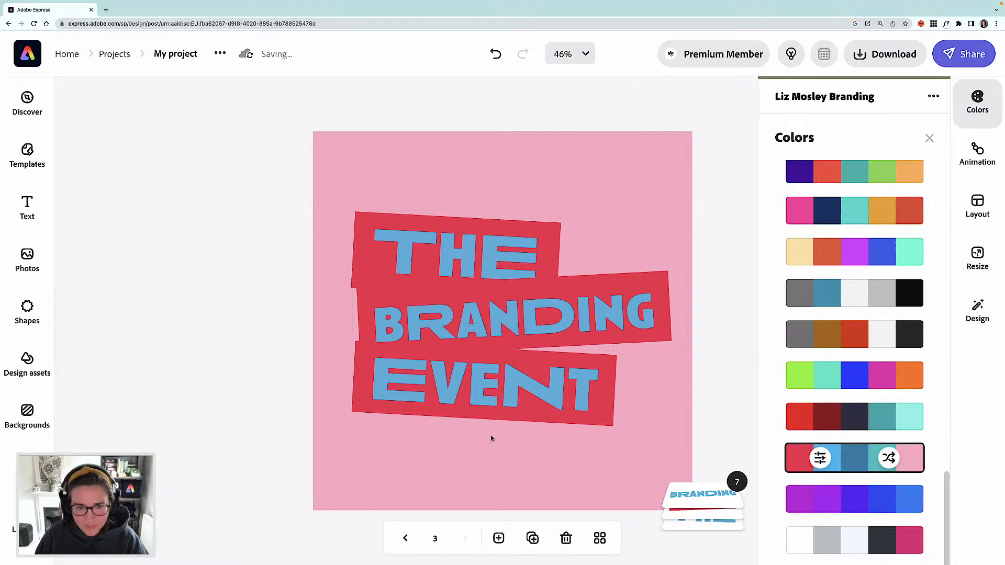
Step: Duplicate the page and try the pink, navy, teal, orange and red theme, shuffling to magenta blocks with teal words on navy
click(531, 541)
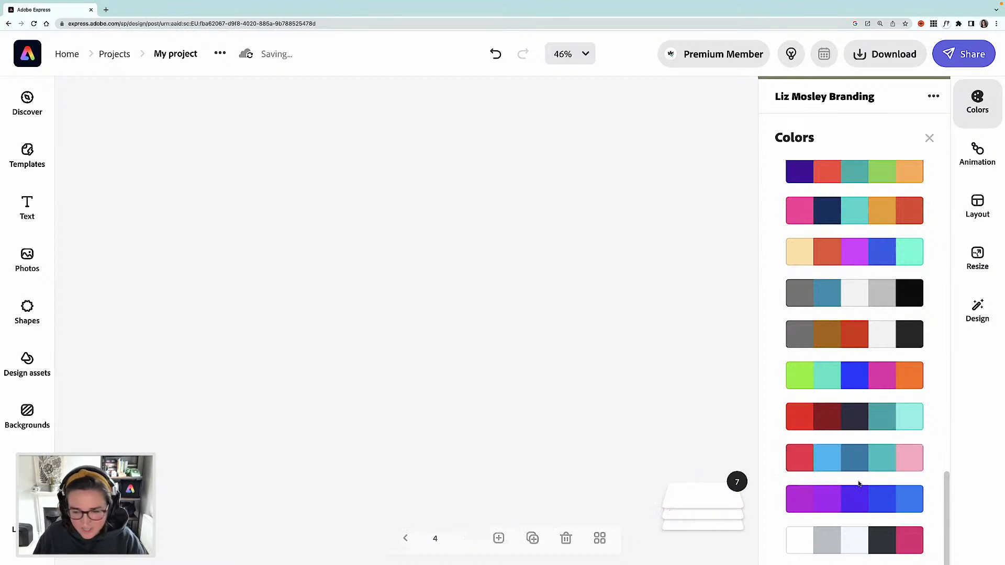
scroll(880, 400, up, 5)
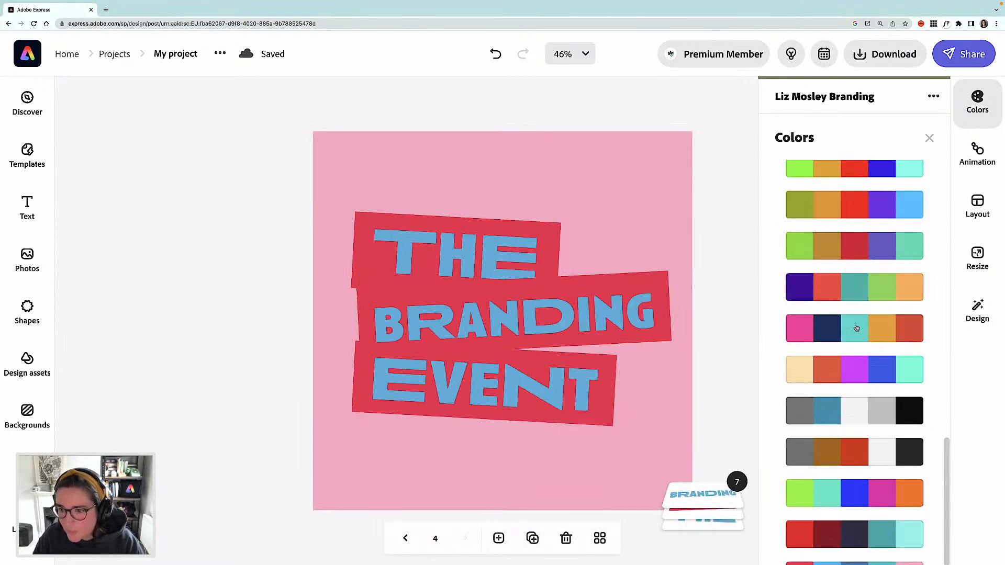
click(857, 335)
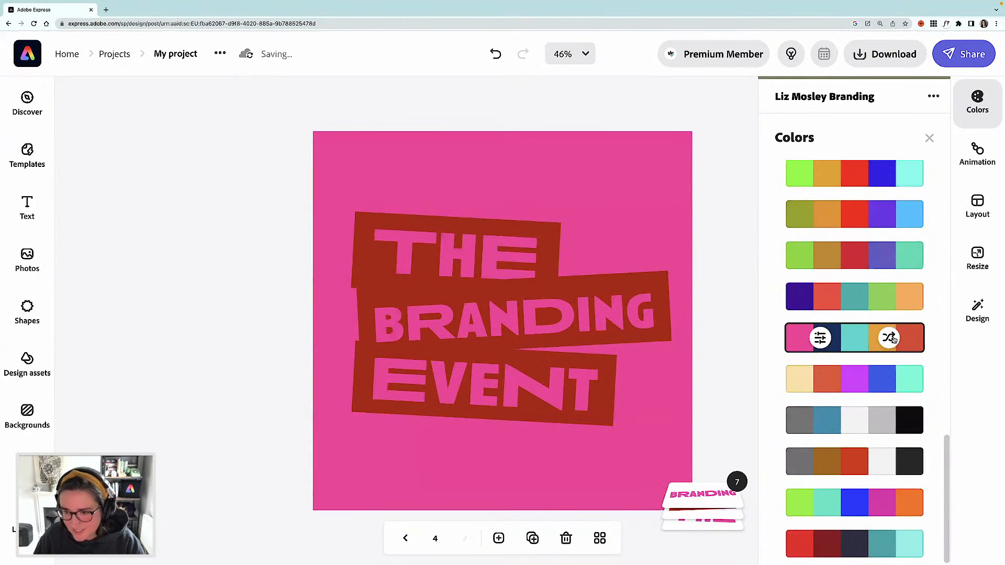
click(892, 338)
click(891, 338)
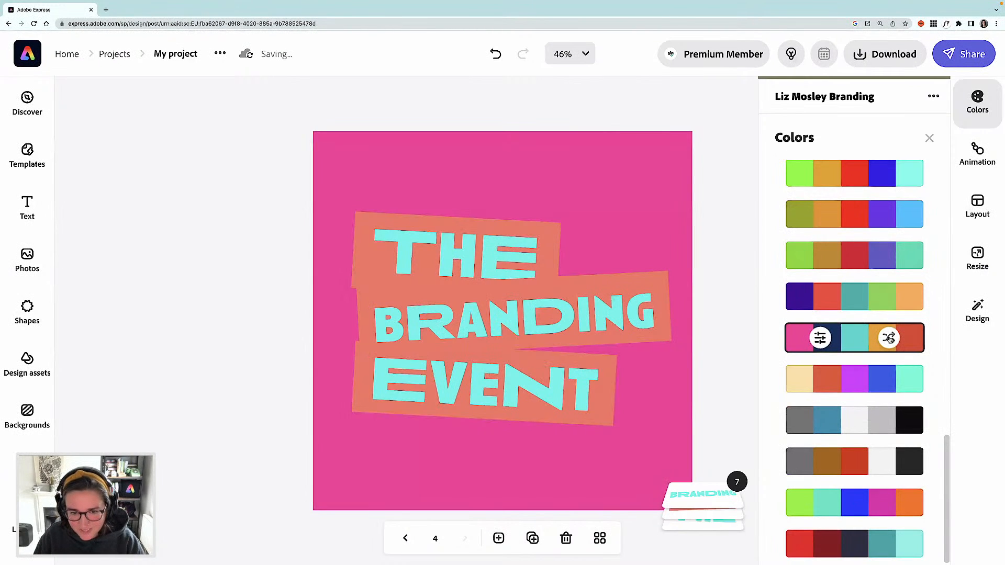
click(890, 339)
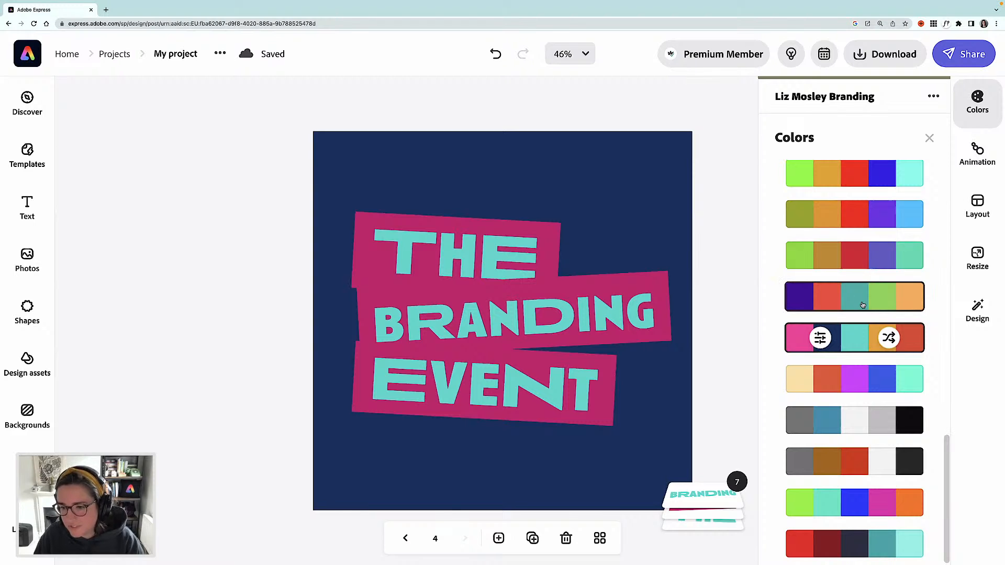
Step: Apply the indigo, red, teal, green and orange theme and shuffle it to red blocks with indigo words on green
scroll(855, 300, up, 1)
scroll(868, 341, up, 1)
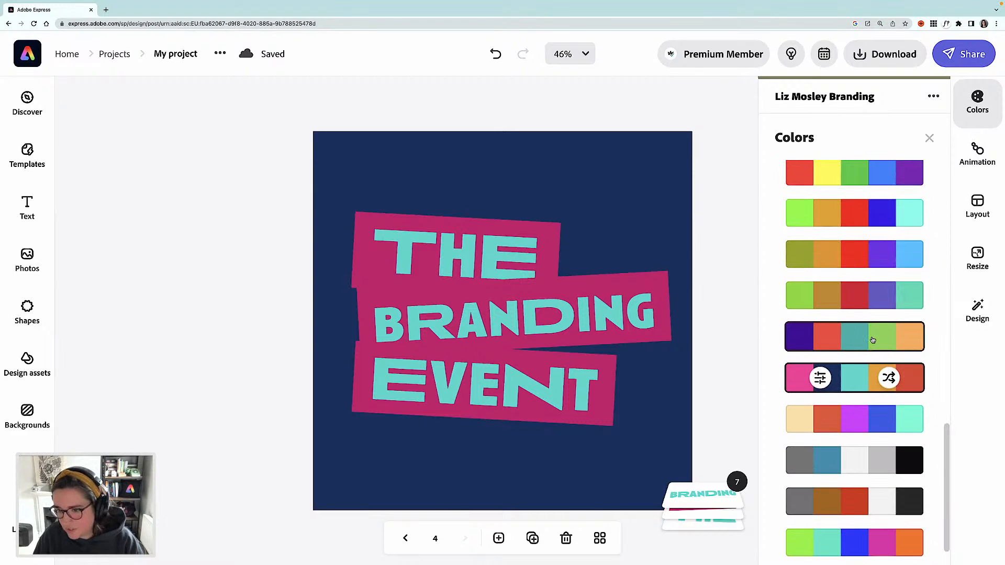
click(891, 337)
click(890, 338)
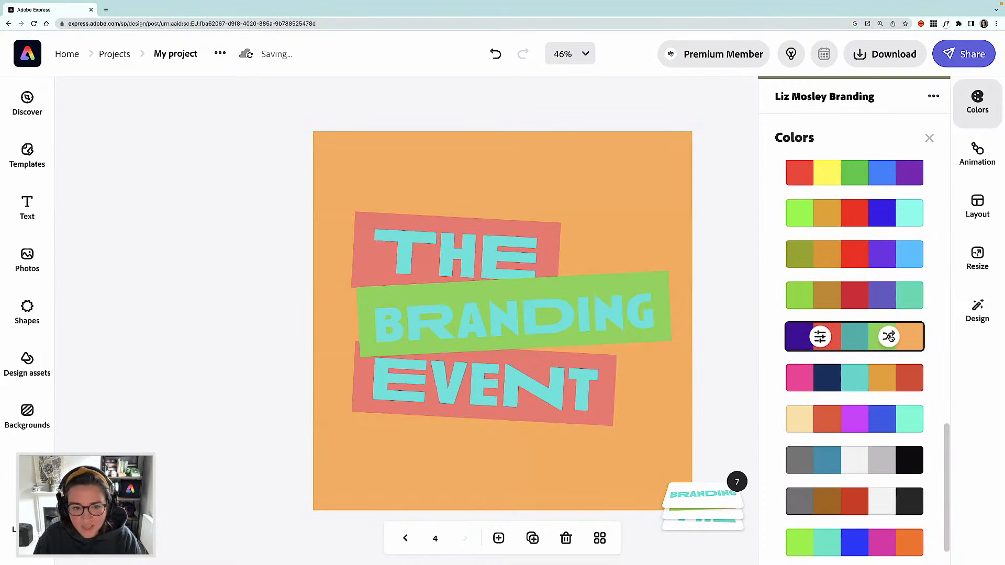
click(890, 337)
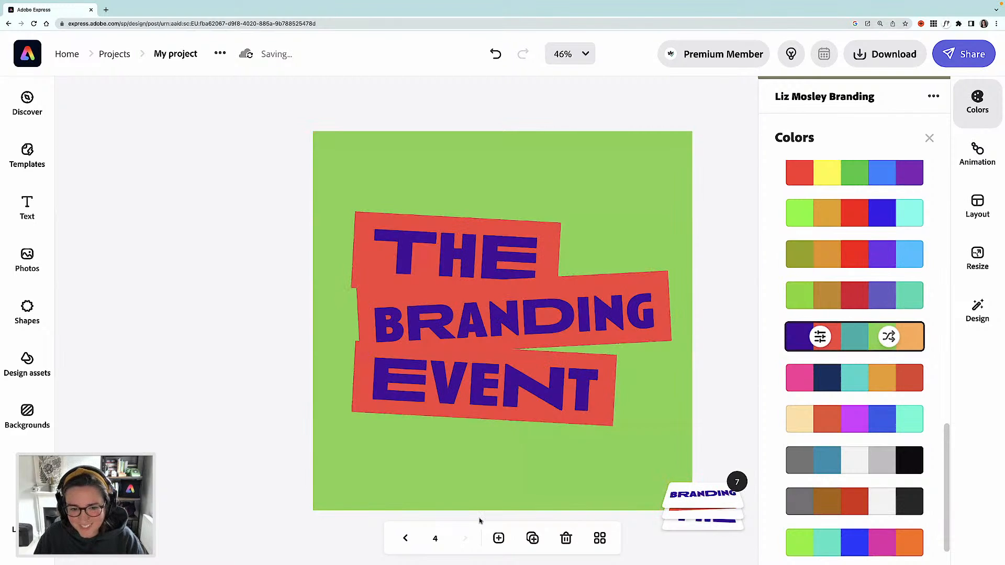
Step: Duplicate the green logo page, compare all pages in the overview, and reopen page 5
click(532, 538)
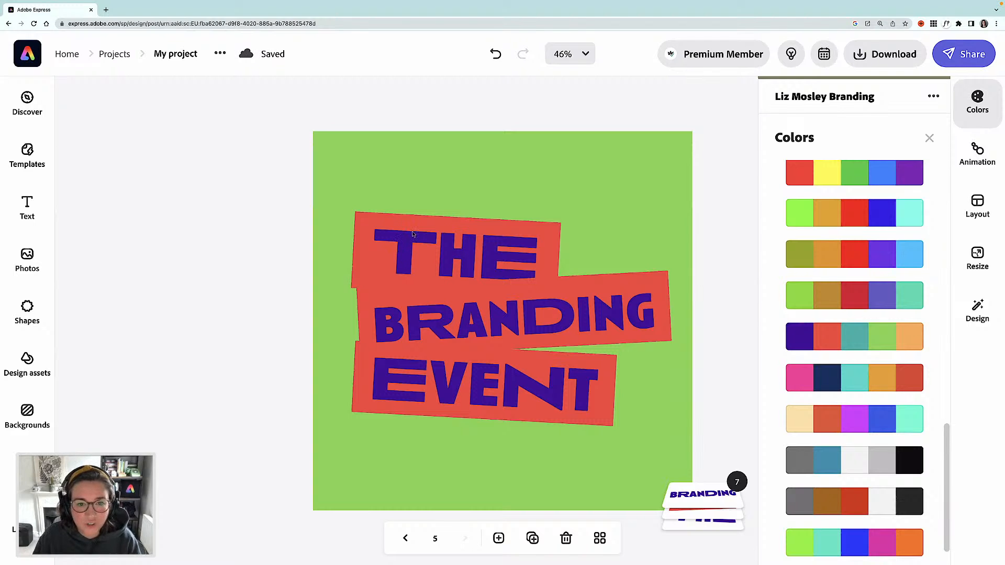
scroll(877, 273, up, 2)
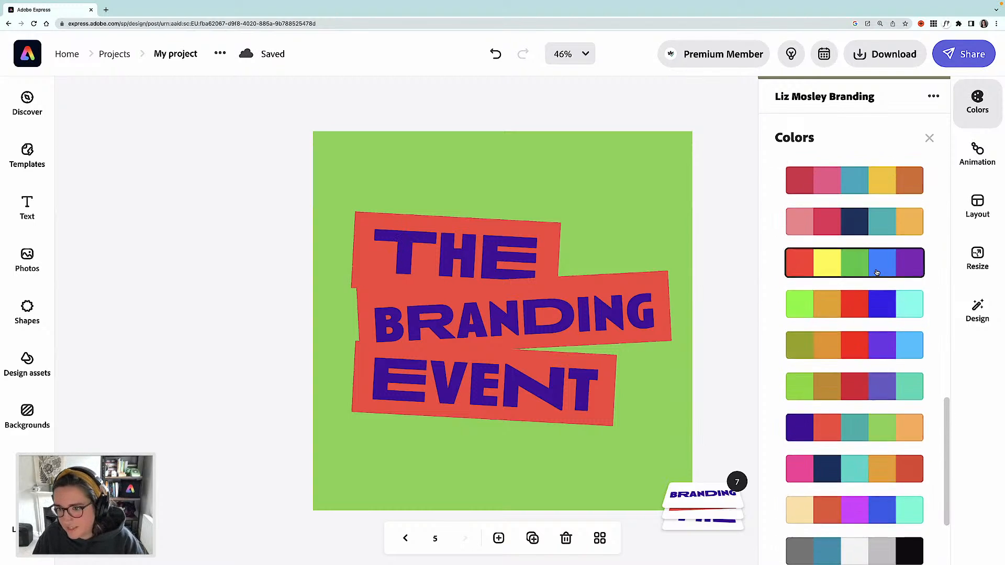
scroll(877, 272, up, 1)
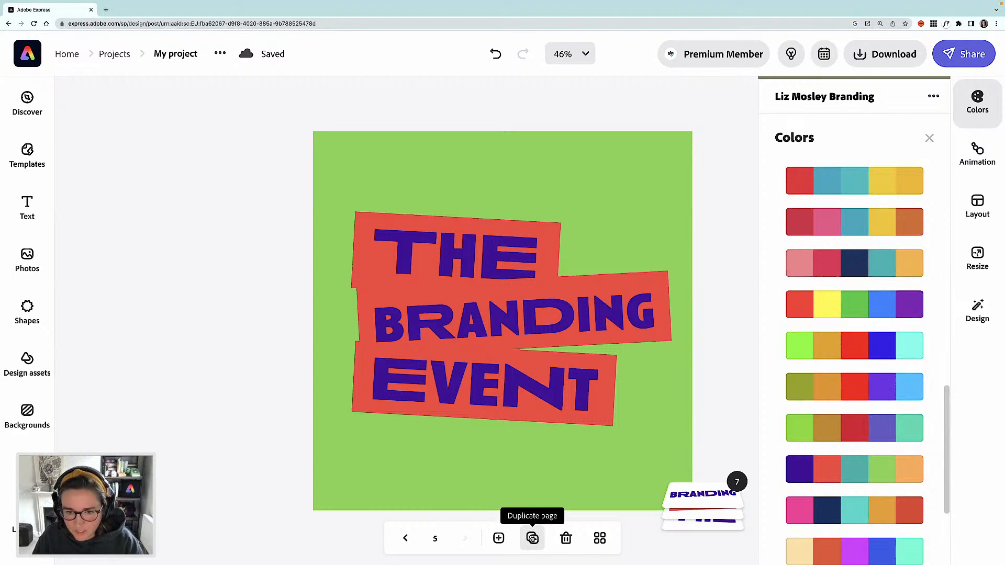
scroll(867, 288, up, 2)
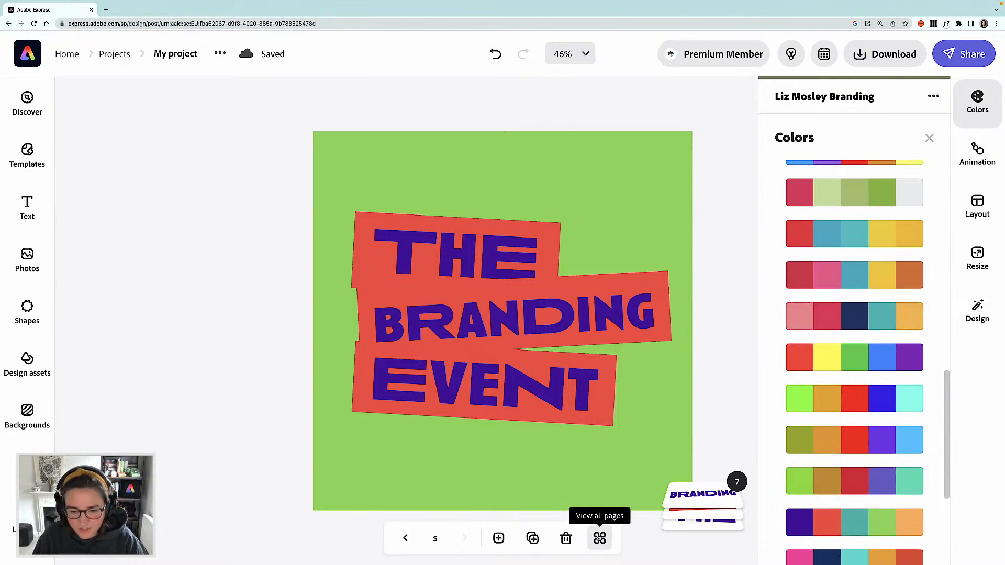
click(599, 540)
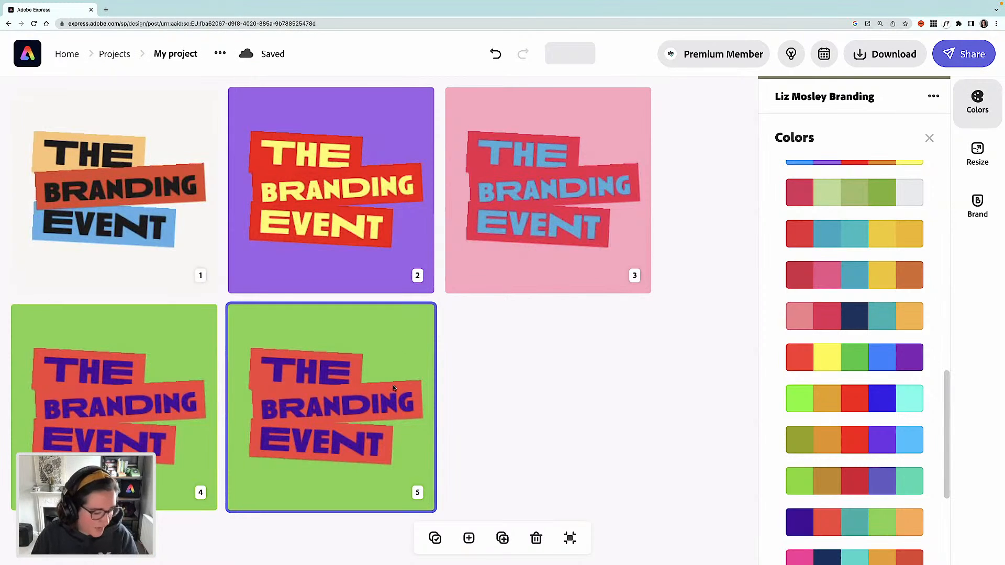
double_click(404, 361)
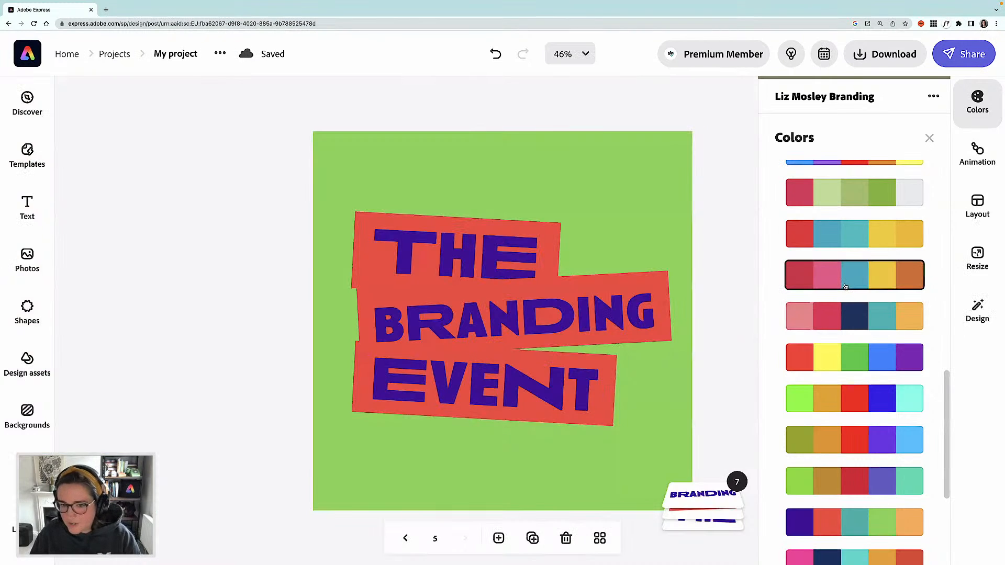
Step: Try the crimson, pink, teal, yellow and burnt orange theme on page 5, shuffling to blue blocks with dark red words on yellow
scroll(847, 287, up, 1)
click(855, 312)
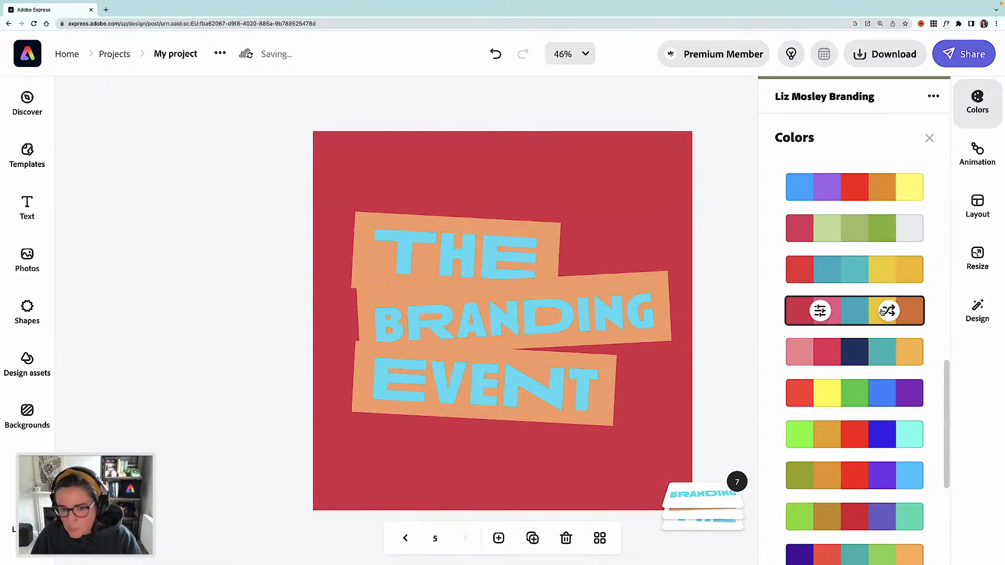
click(887, 311)
click(889, 311)
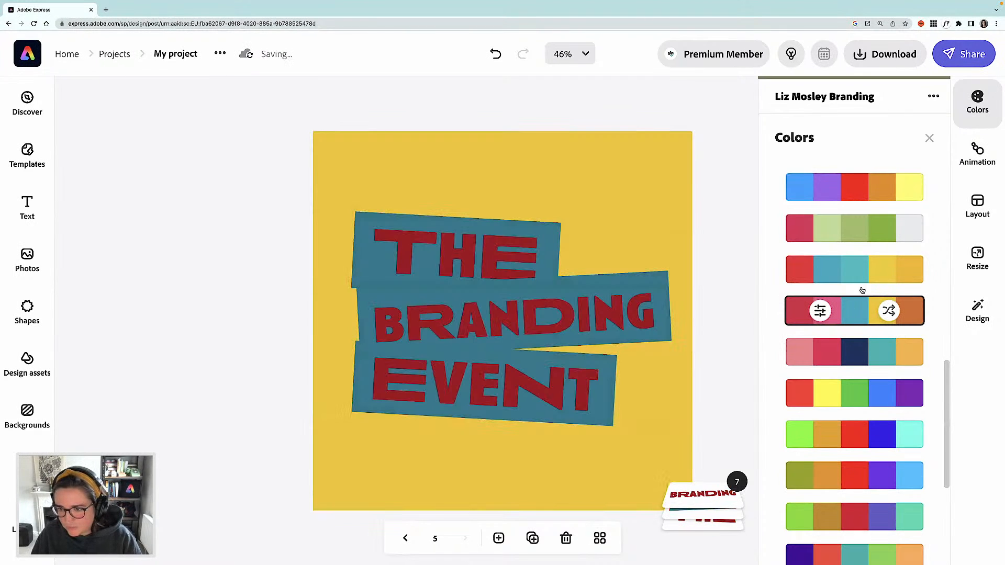
Step: Apply the blue, purple, red, orange and yellow theme to page 5 and shuffle it to lilac blocks with brown words on yellow
scroll(866, 272, up, 1)
click(873, 224)
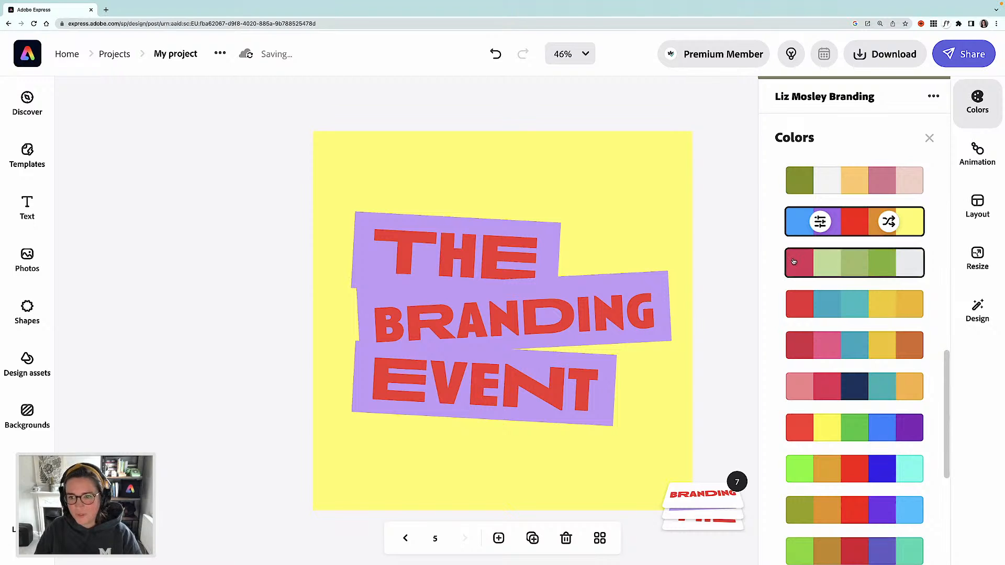
click(889, 222)
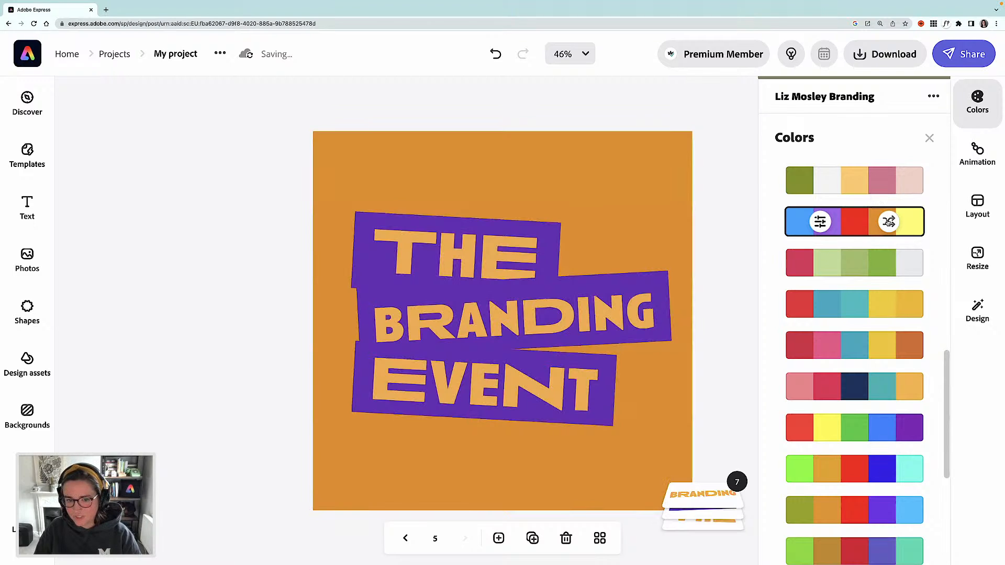
click(889, 222)
click(889, 221)
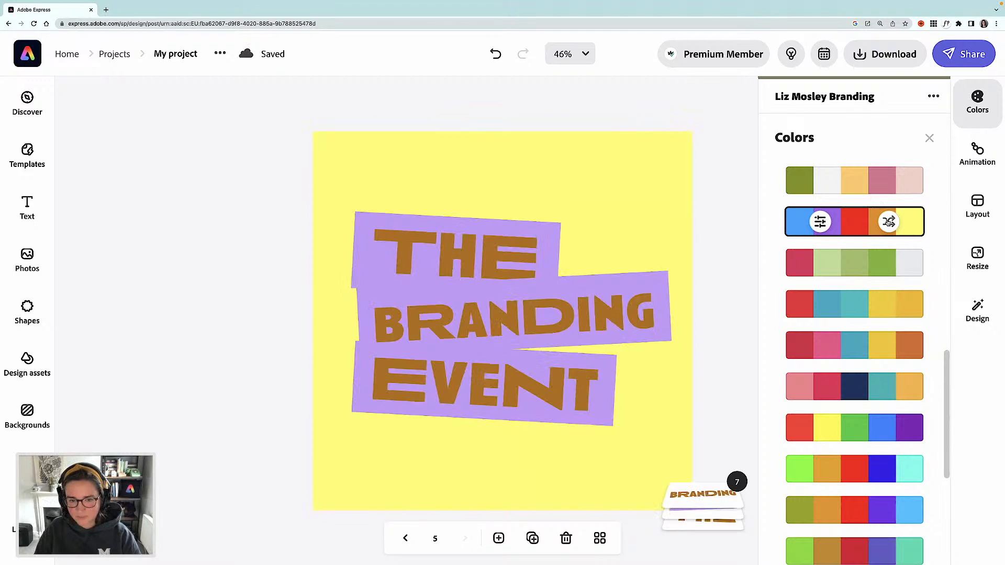
Step: Shuffle page 5's theme to red blocks with blue words and a lilac BRANDING block with a purple word on orange
click(889, 221)
click(889, 222)
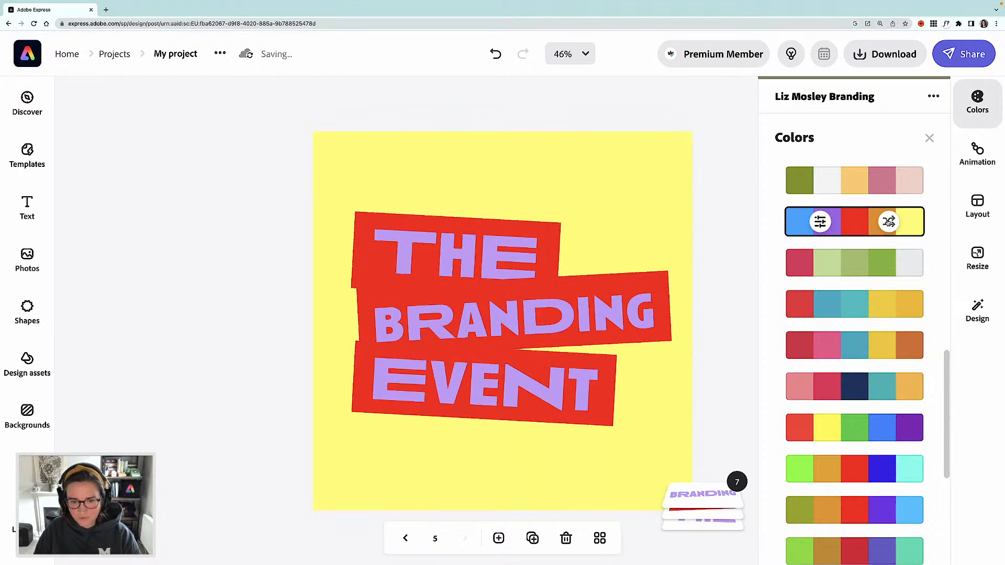
click(888, 221)
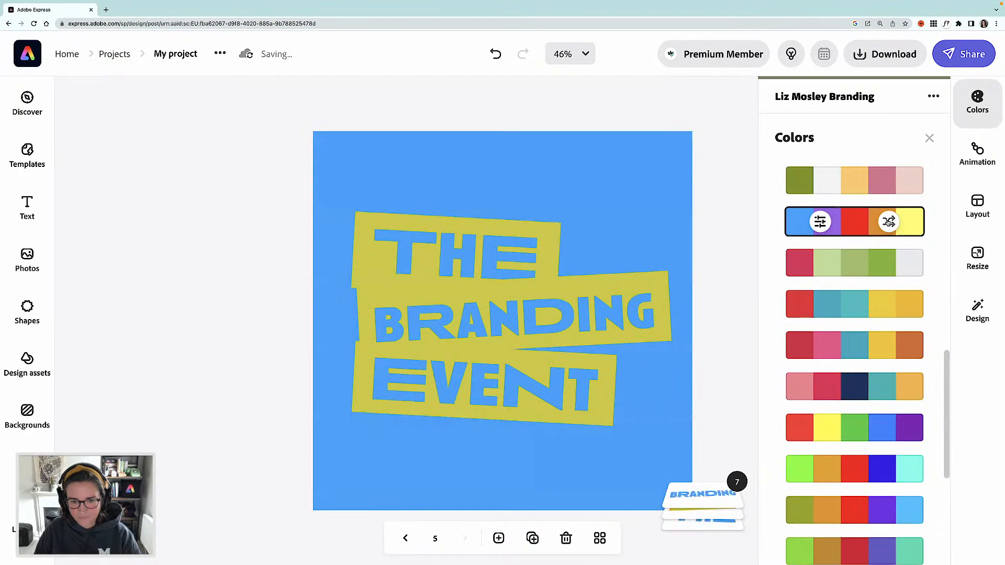
click(889, 222)
click(888, 222)
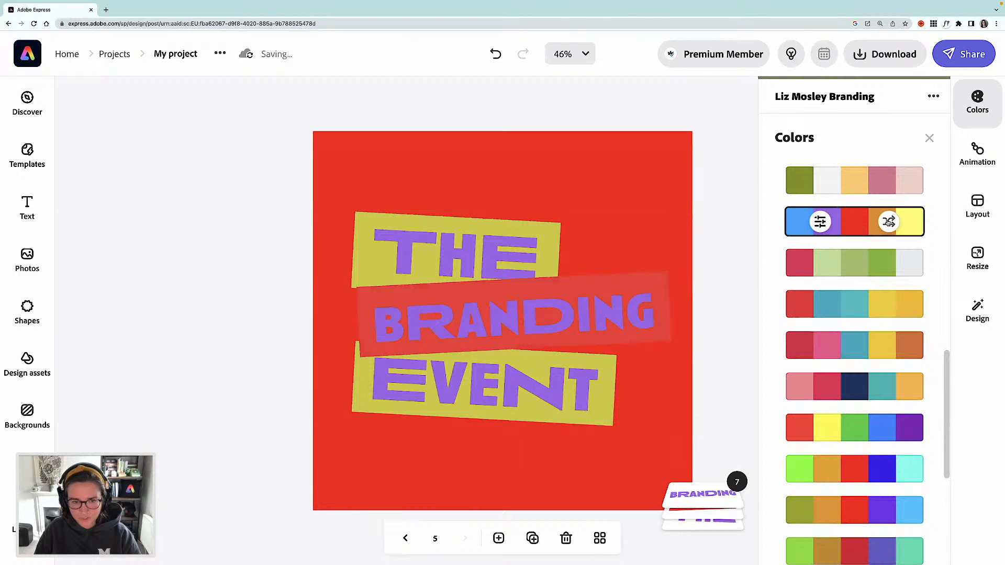
click(889, 222)
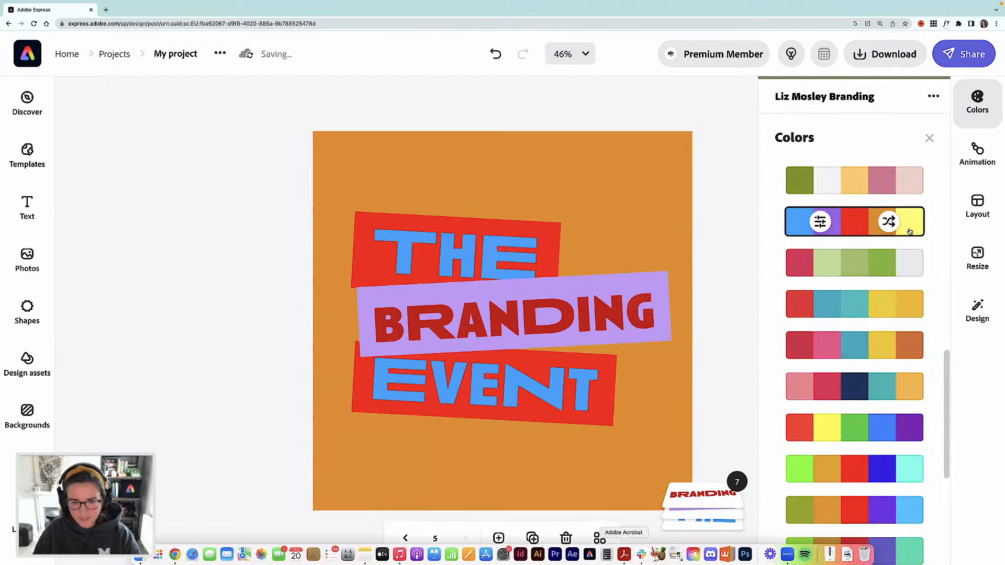
click(888, 222)
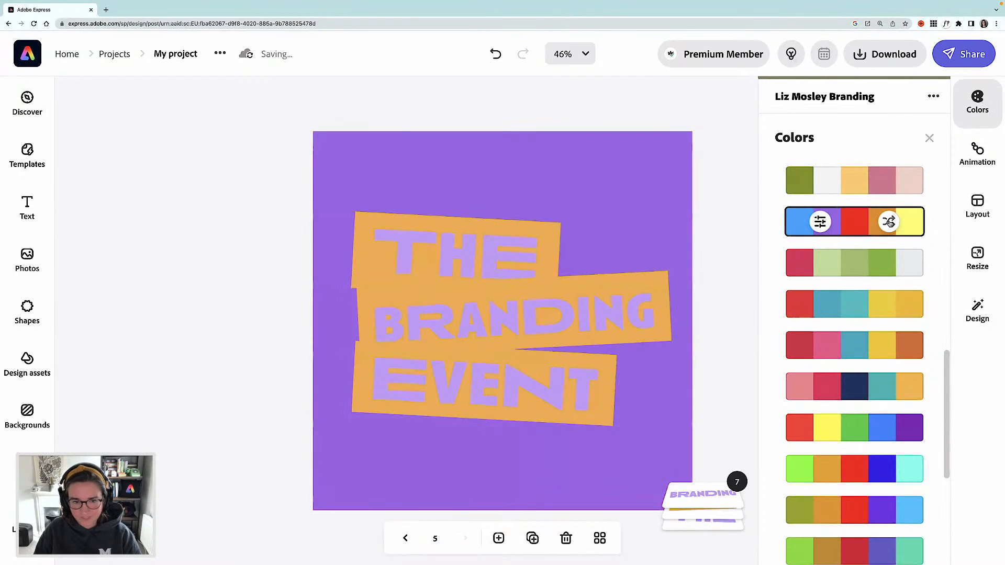
click(889, 222)
click(889, 222)
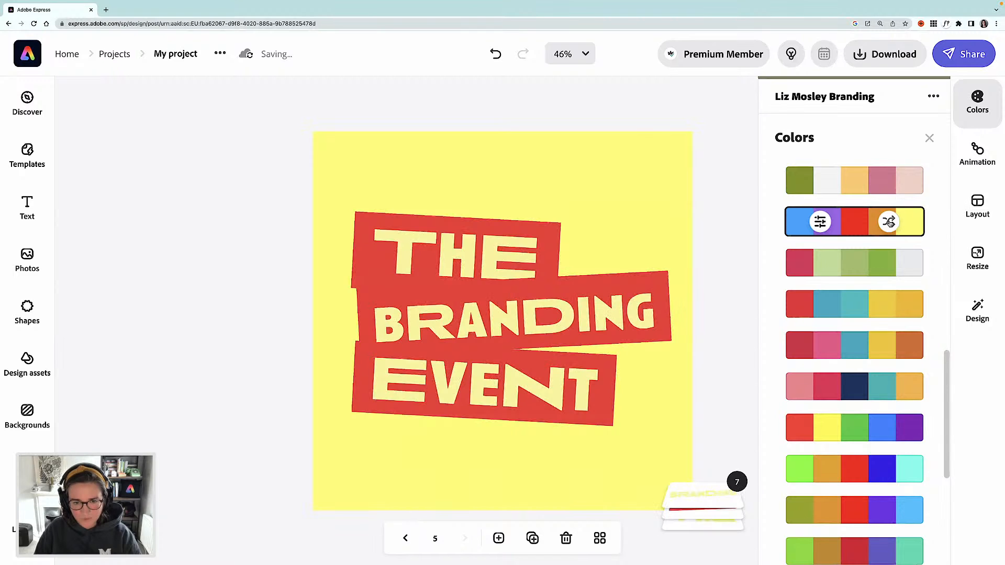
click(889, 223)
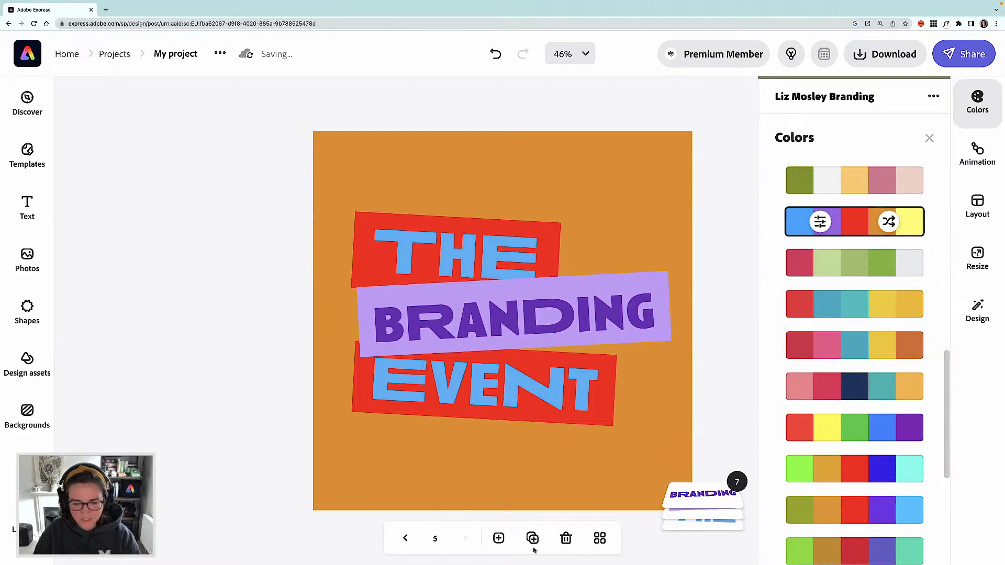
Step: Open page 2 from the page overview and fill its BRANDING block with the palette blue #0DA2FF
click(600, 538)
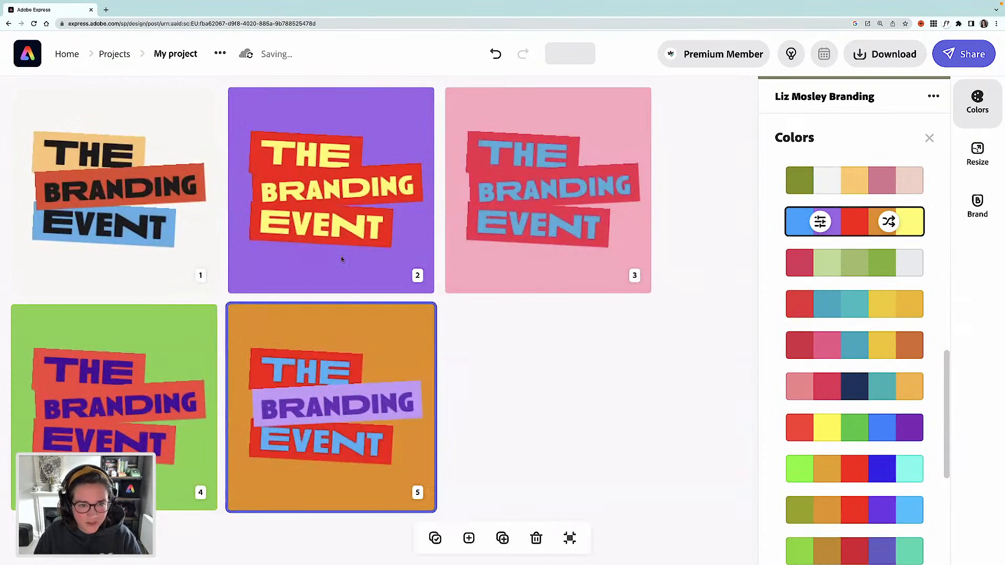
double_click(287, 270)
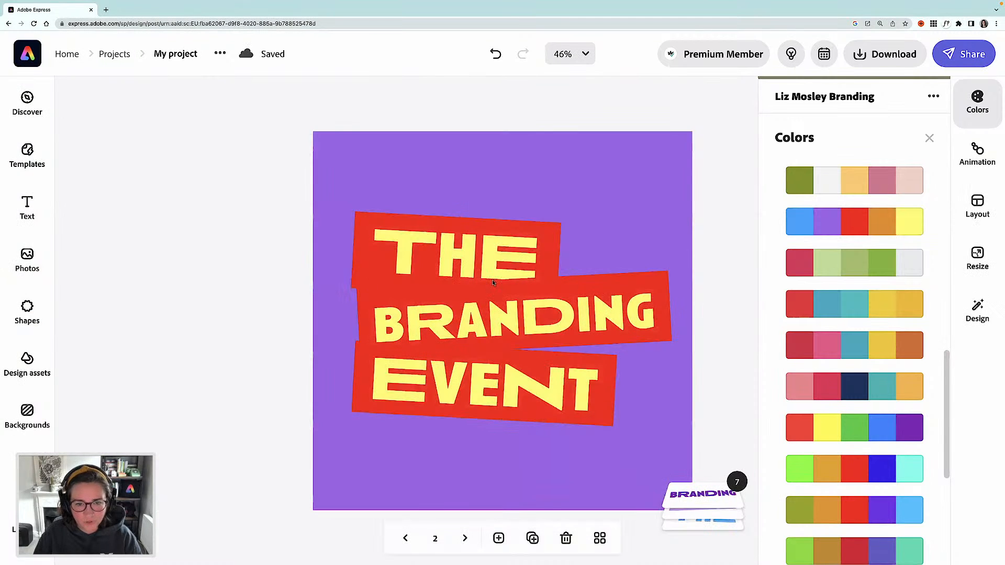
click(567, 282)
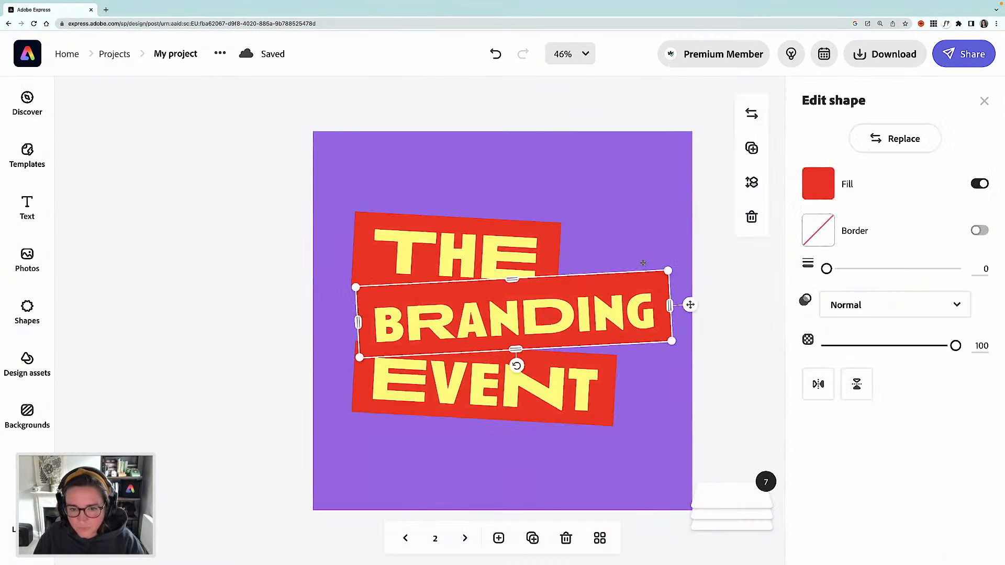
click(807, 188)
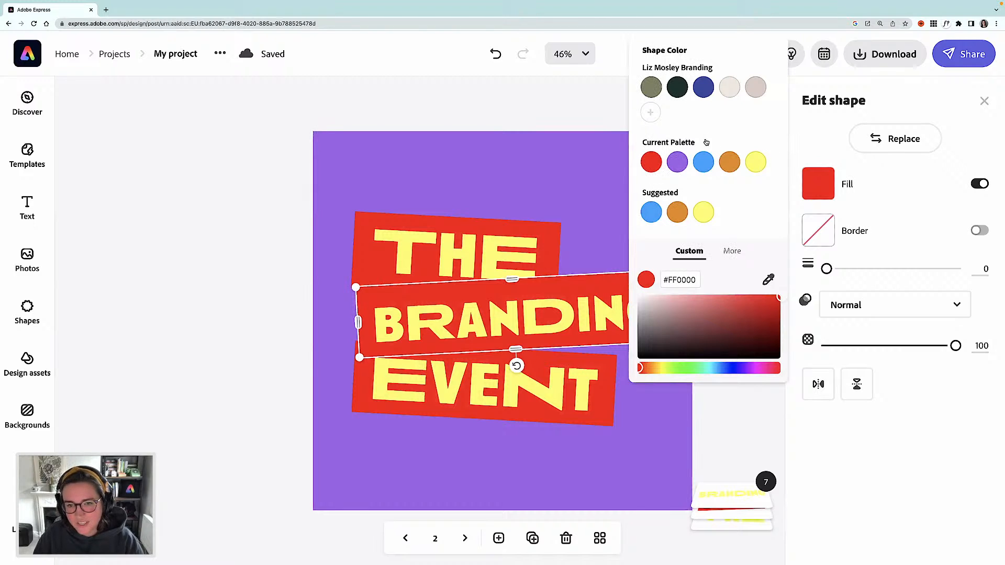
click(701, 166)
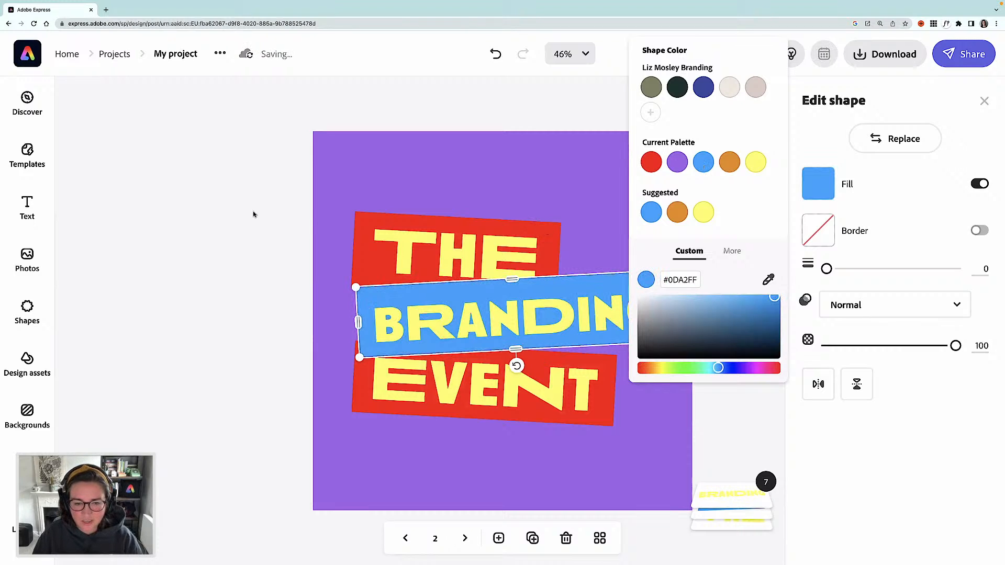
Step: Fill the block behind EVENT with the palette orange #E88C0C and deselect it
click(604, 365)
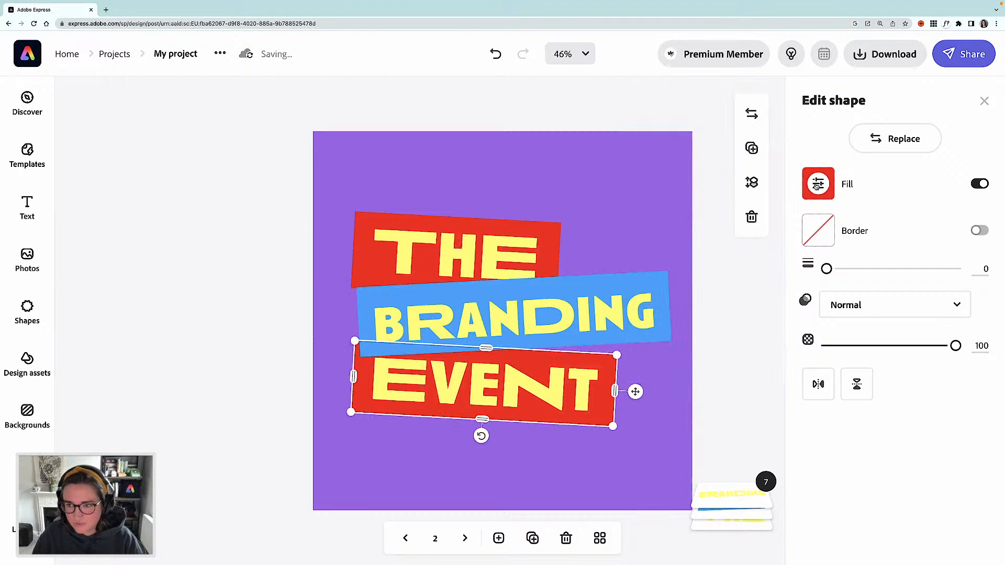
click(819, 183)
click(730, 163)
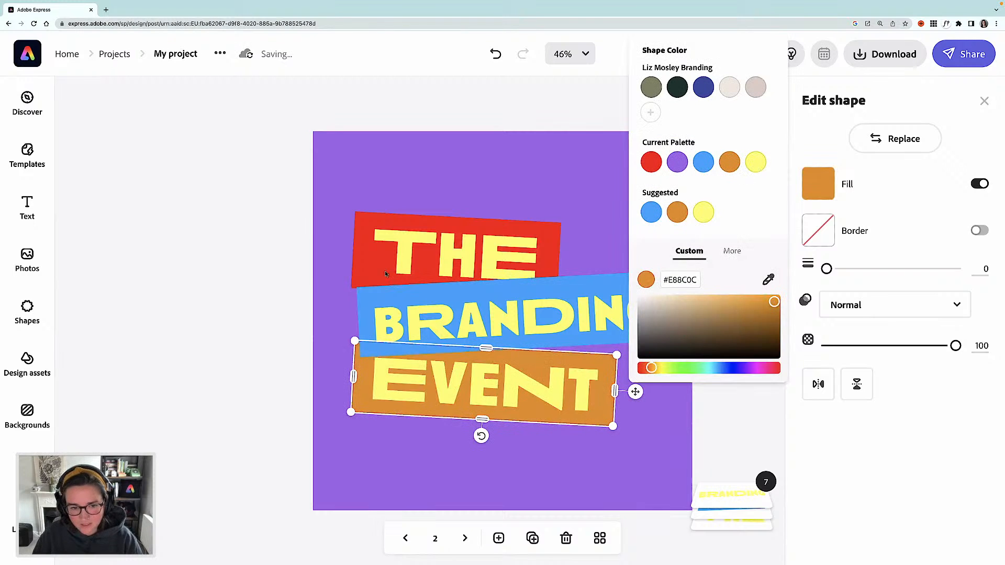
click(228, 287)
click(229, 287)
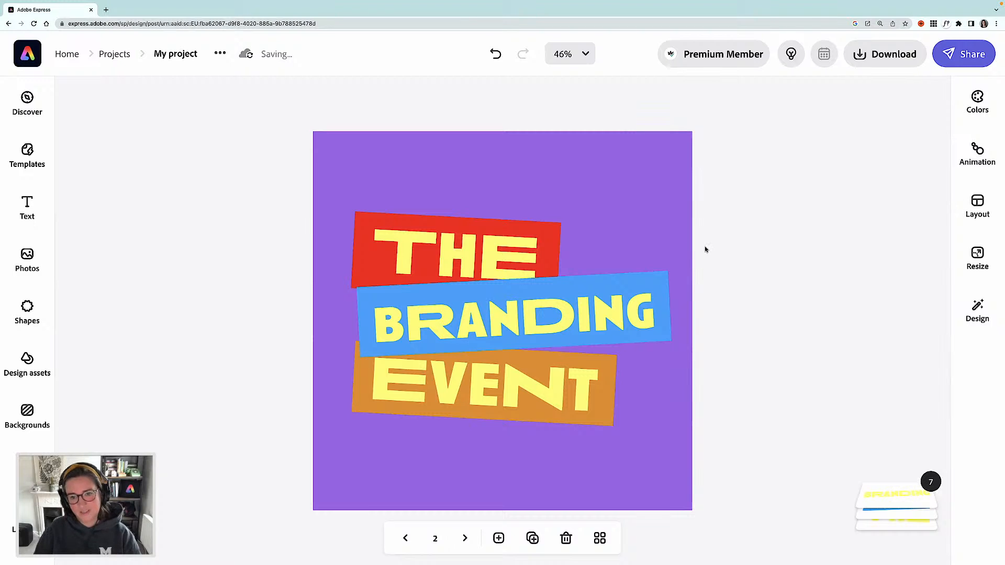
Step: Darken the fill of the BRANDING block to navy #00243A
click(650, 314)
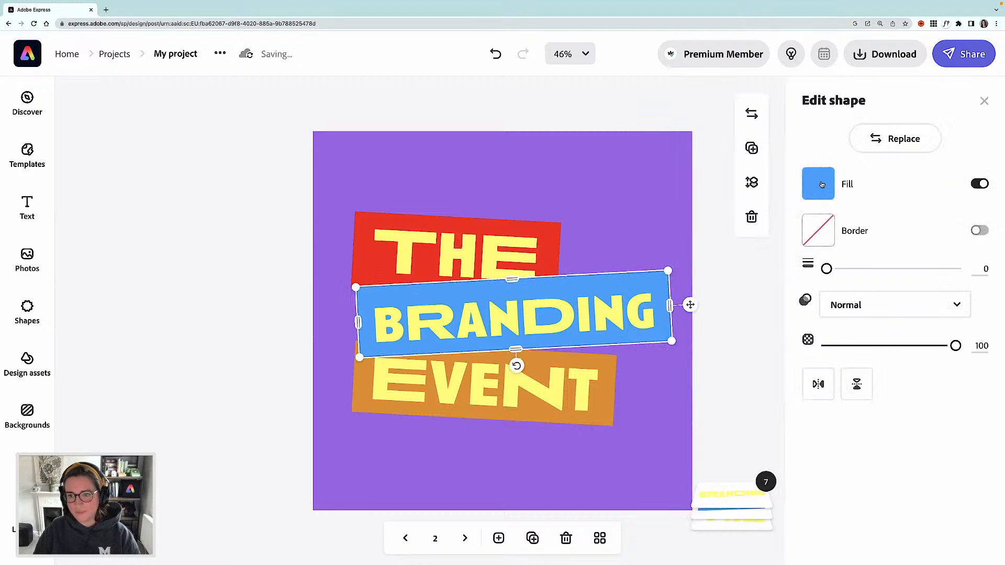
click(819, 183)
drag(772, 317, 784, 344)
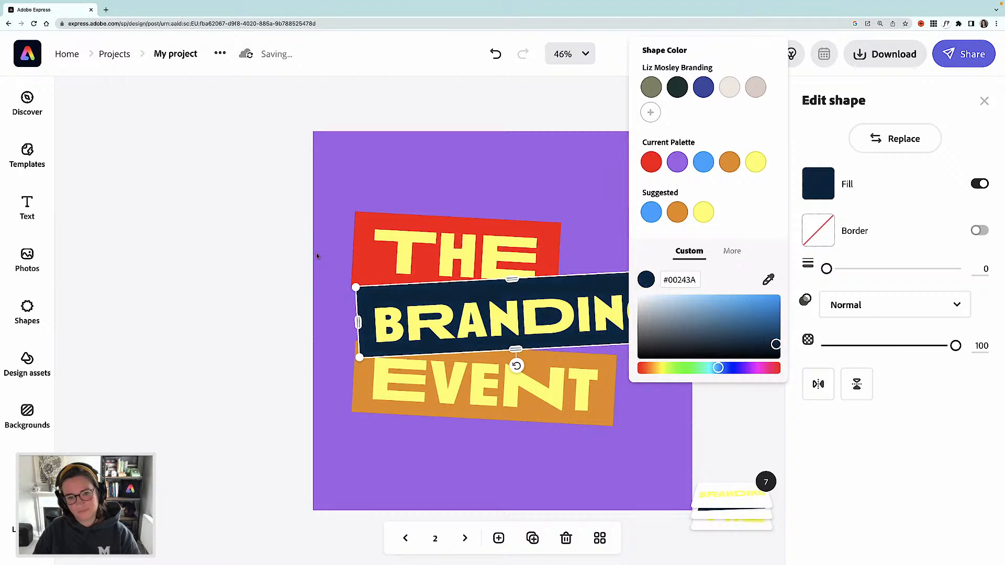
Step: Recolor the word BRANDING with the palette purple and lighten it to lilac #DEC4FE
click(425, 327)
click(596, 297)
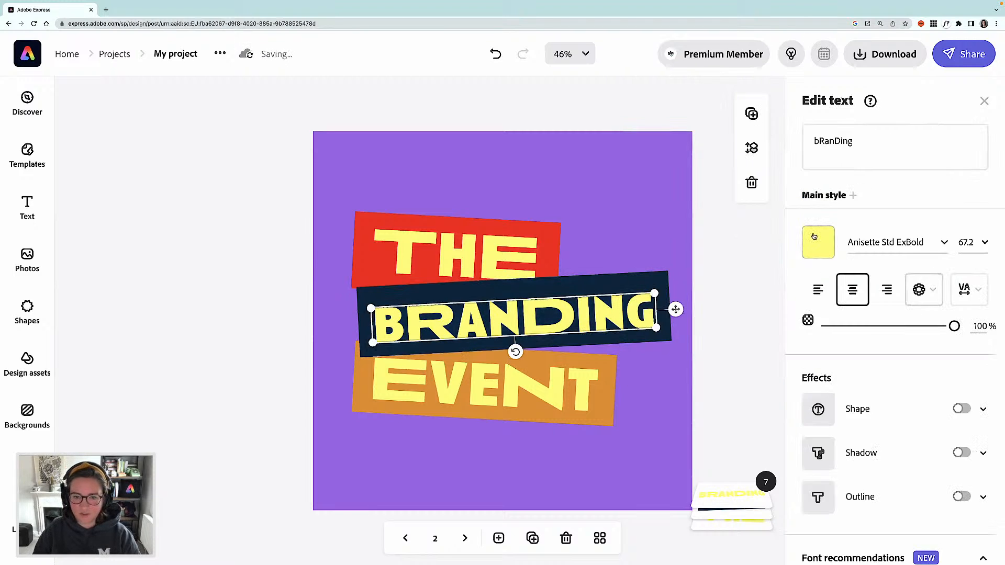
click(818, 241)
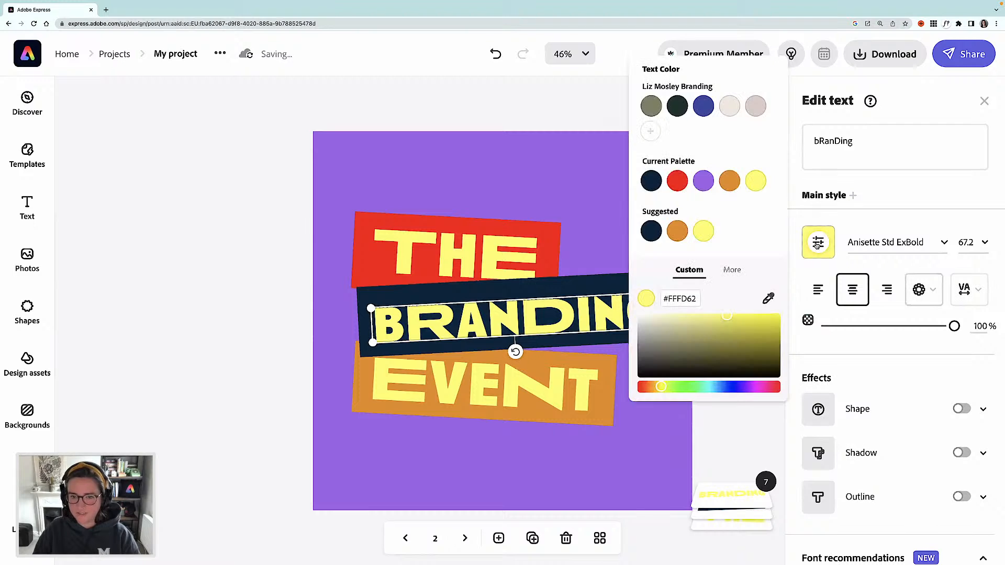
click(704, 181)
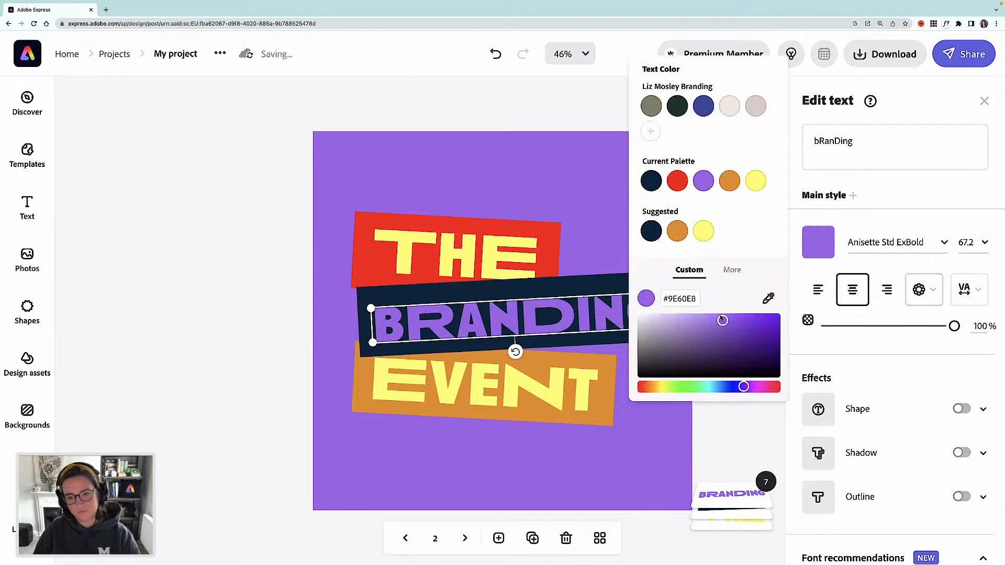
drag(723, 321, 671, 317)
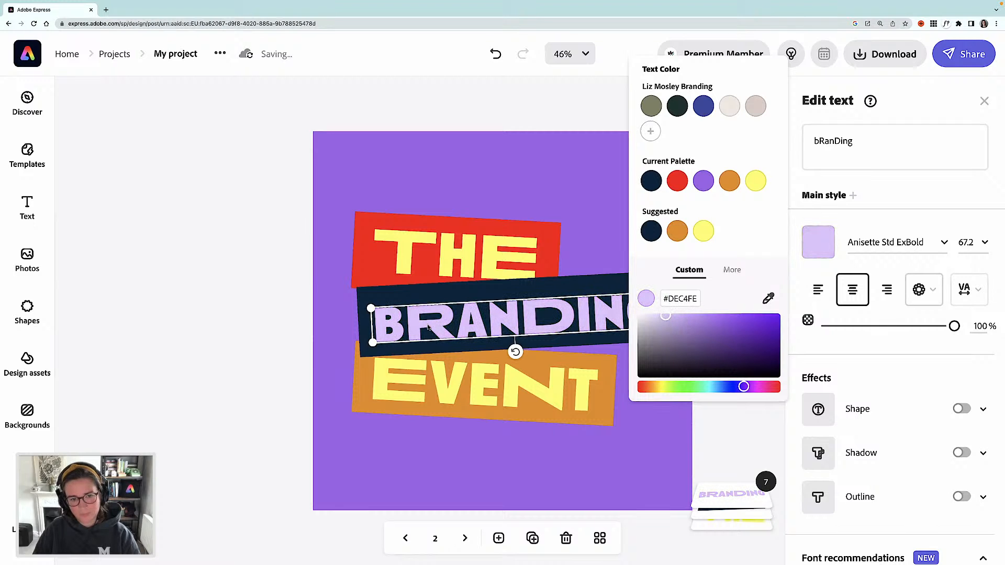
Step: Try lilac #DEC4FE on the word THE and set it back to yellow #FFFD62
click(406, 257)
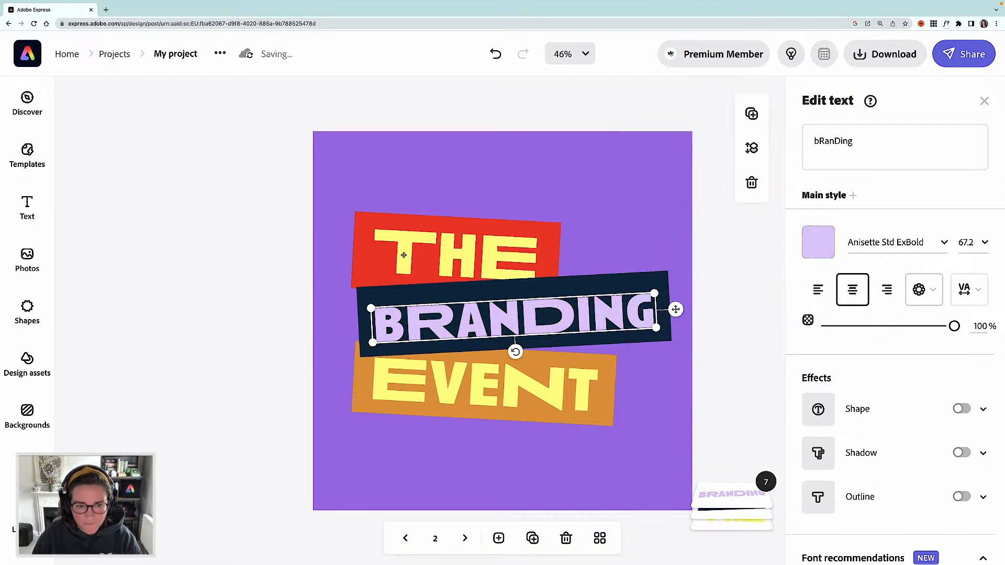
click(533, 267)
click(819, 242)
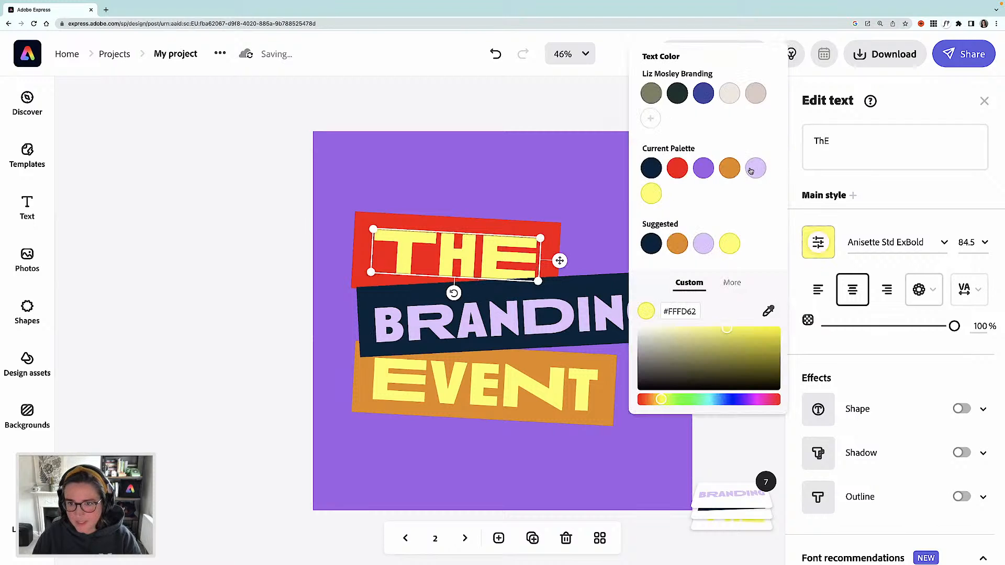
click(754, 169)
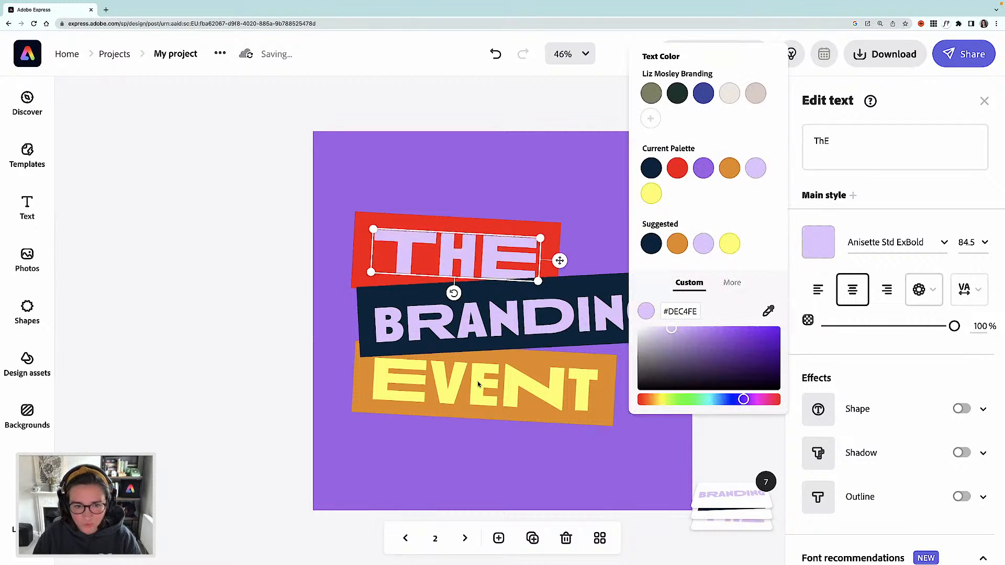
click(652, 195)
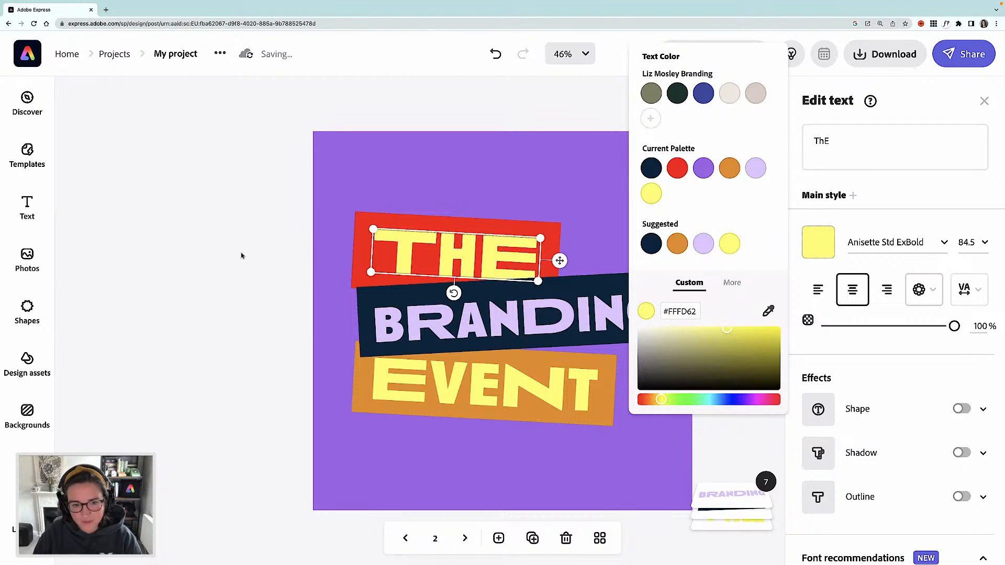
click(241, 255)
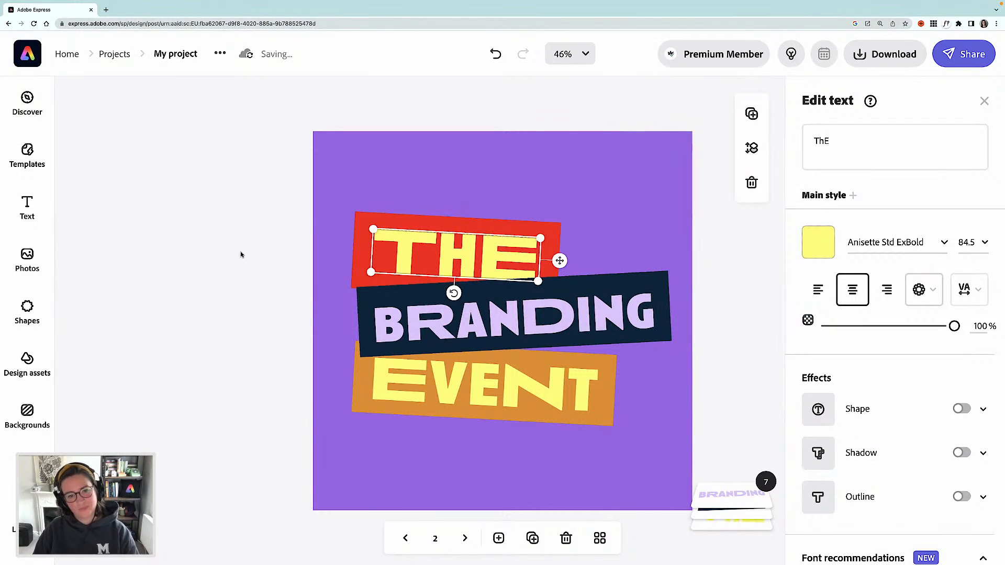
click(241, 254)
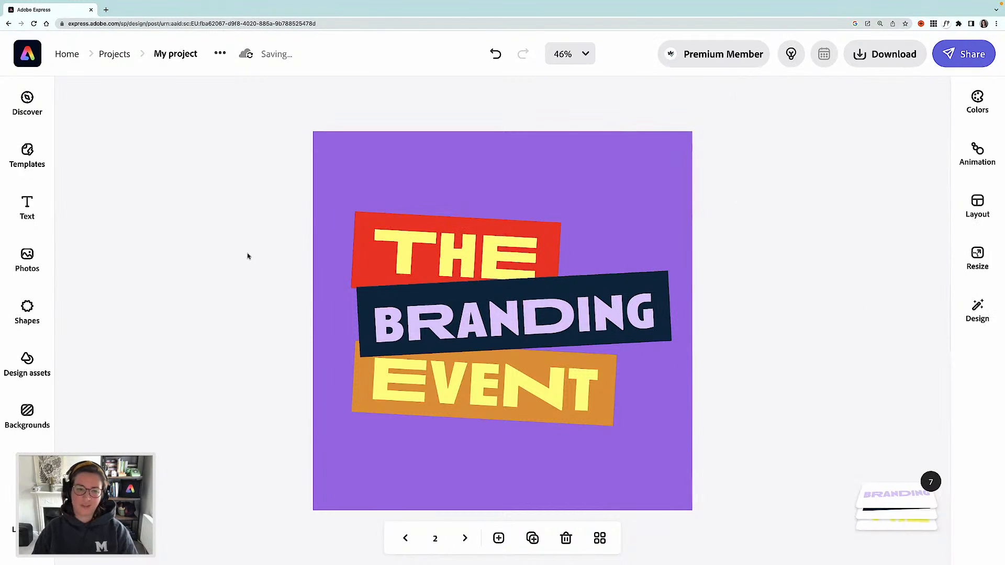
click(599, 363)
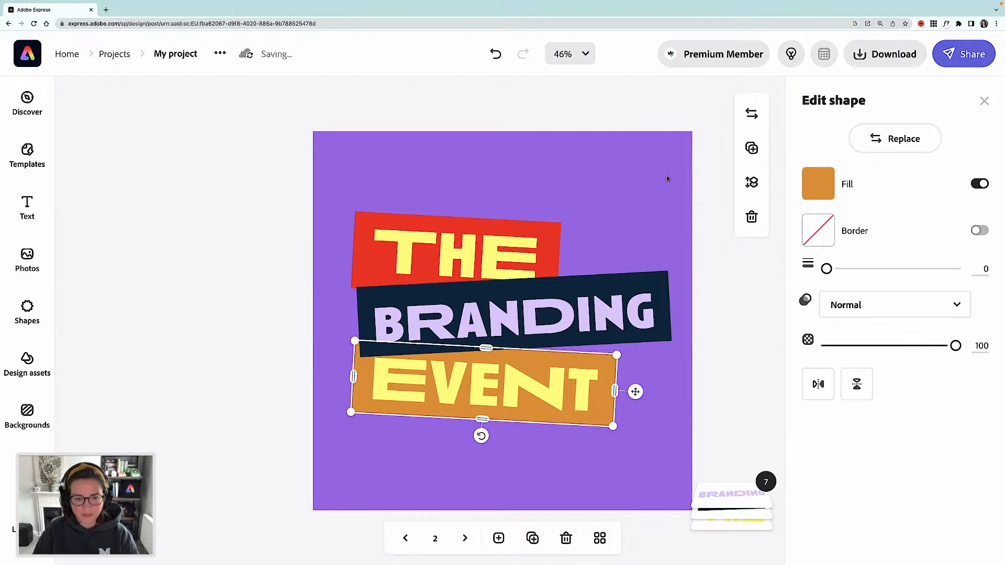
click(818, 183)
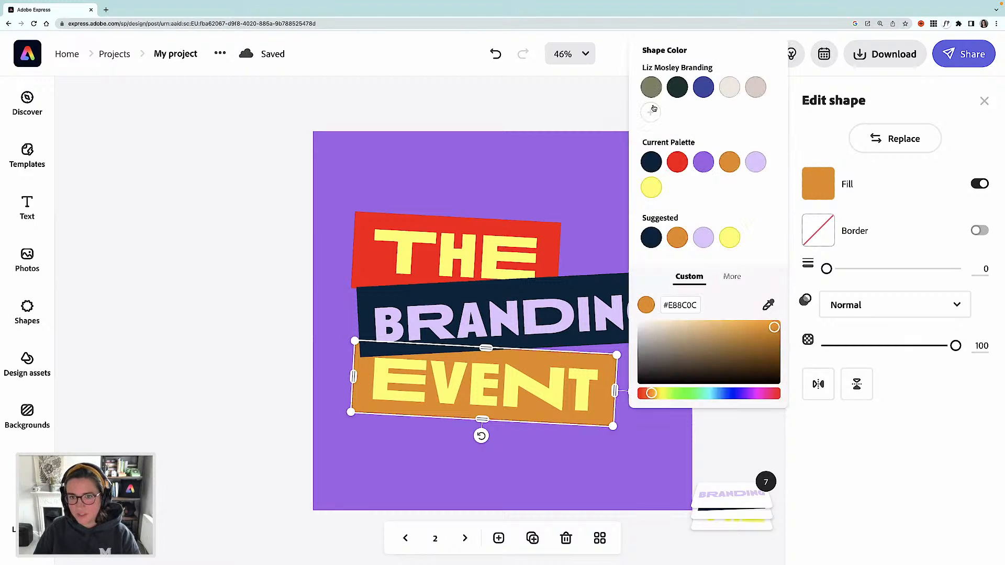
click(984, 101)
click(985, 101)
Step: Apply the saved brand's olive, dark green, blue, cream and blush palette to the logo on page 2
click(976, 111)
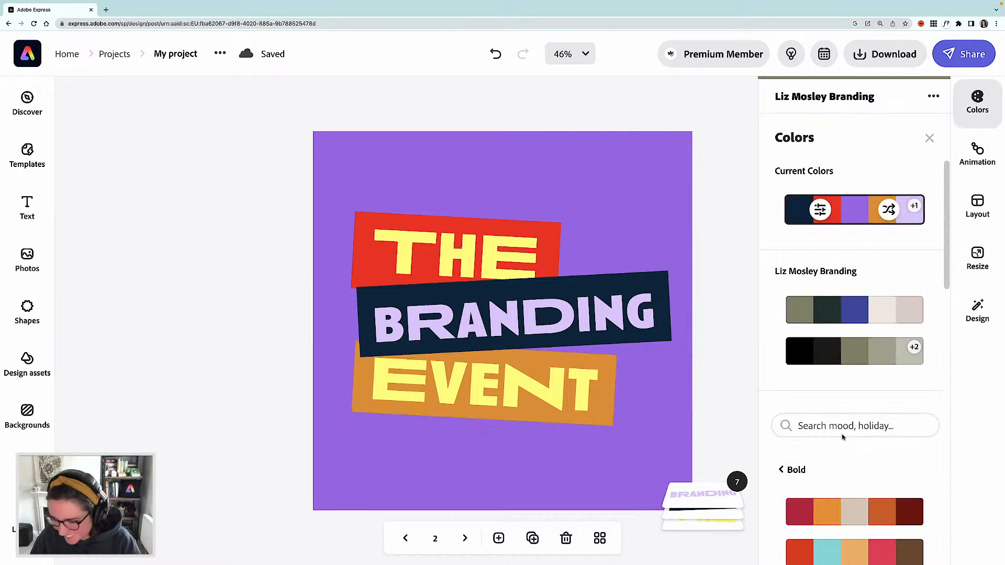
scroll(843, 433, down, 4)
scroll(822, 243, up, 4)
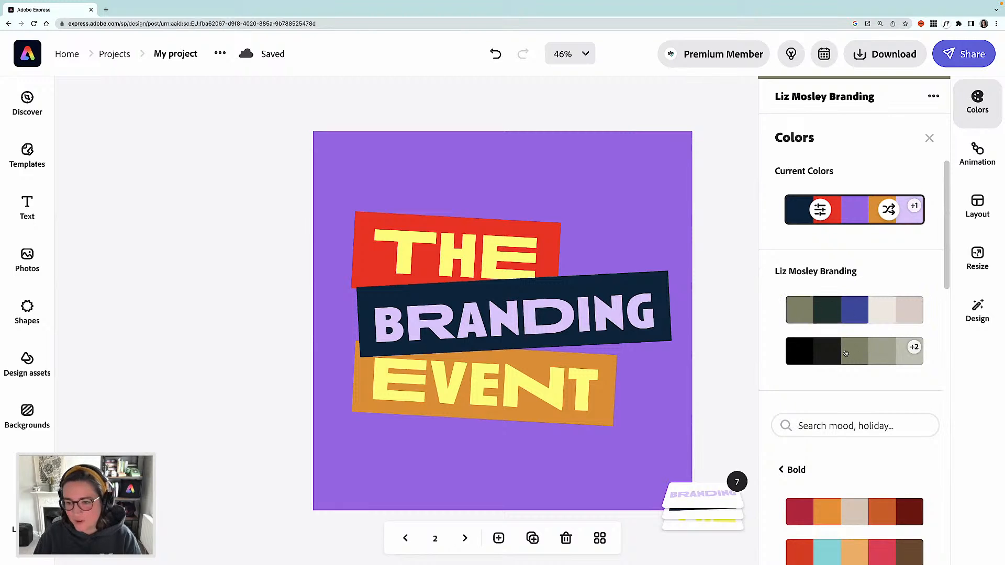
click(854, 310)
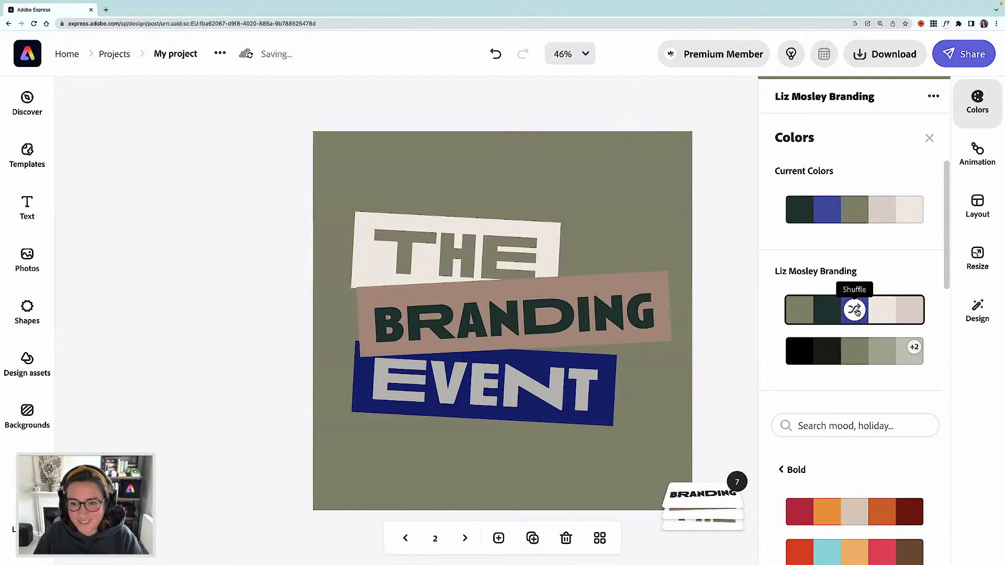
Step: Try several of the Bold palettes on page 2 and apply the pink, navy, aqua, orange and red one
scroll(857, 312, down, 7)
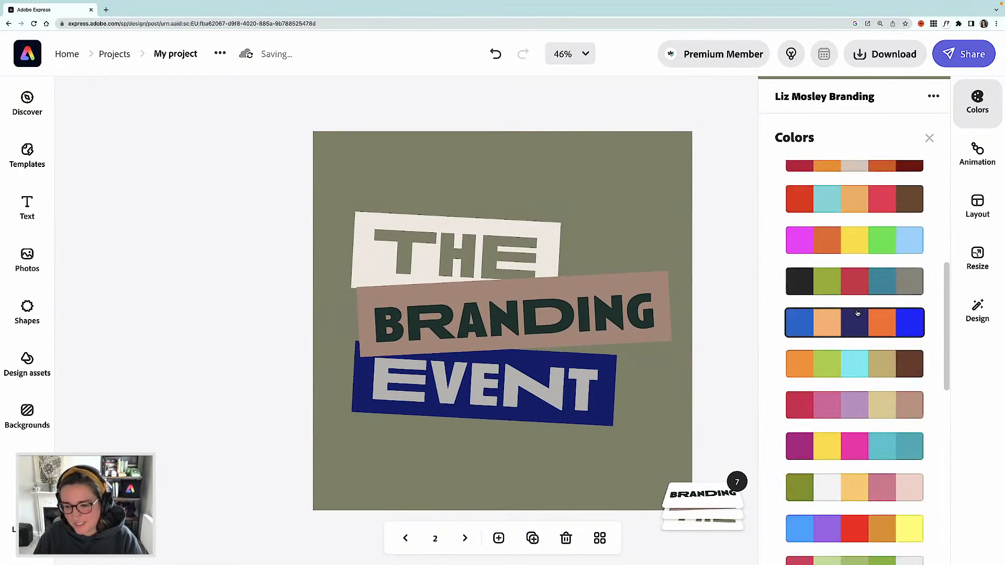
scroll(858, 314, down, 5)
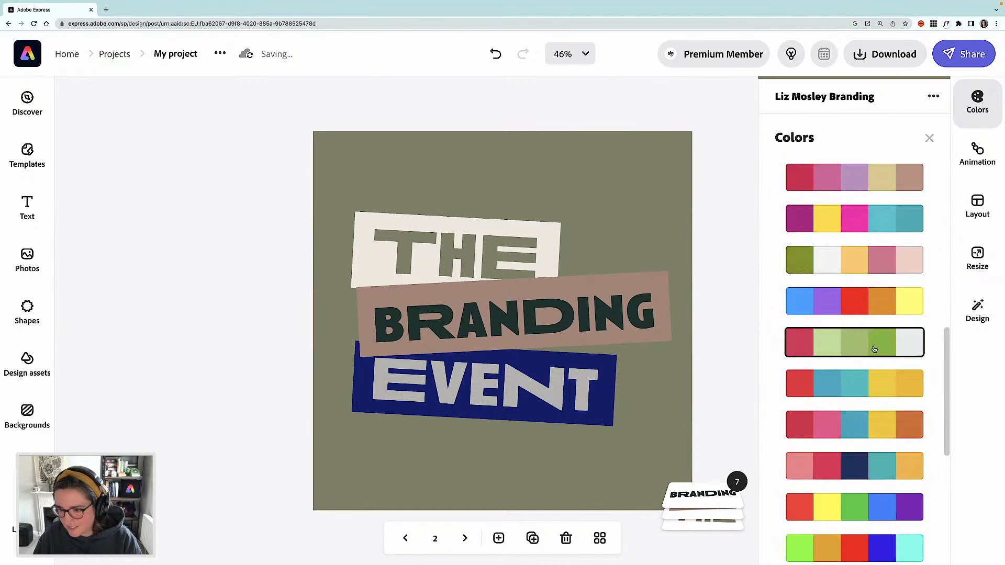
scroll(867, 380, down, 3)
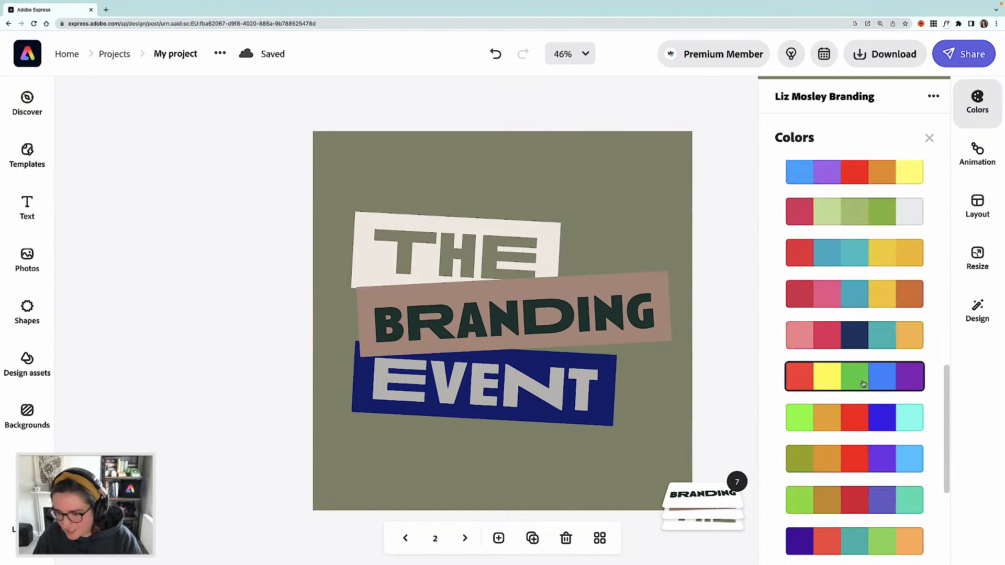
click(863, 383)
click(863, 423)
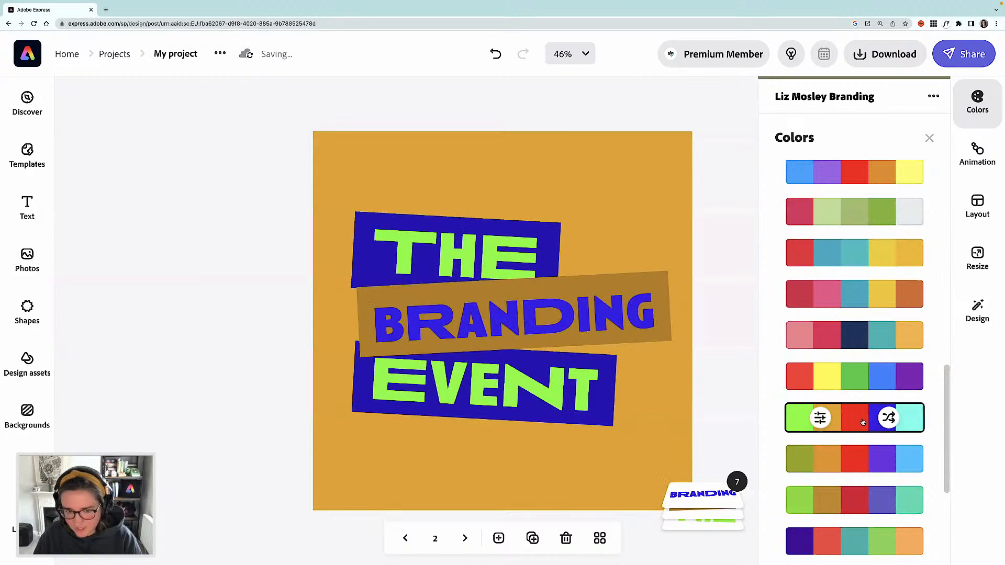
click(859, 460)
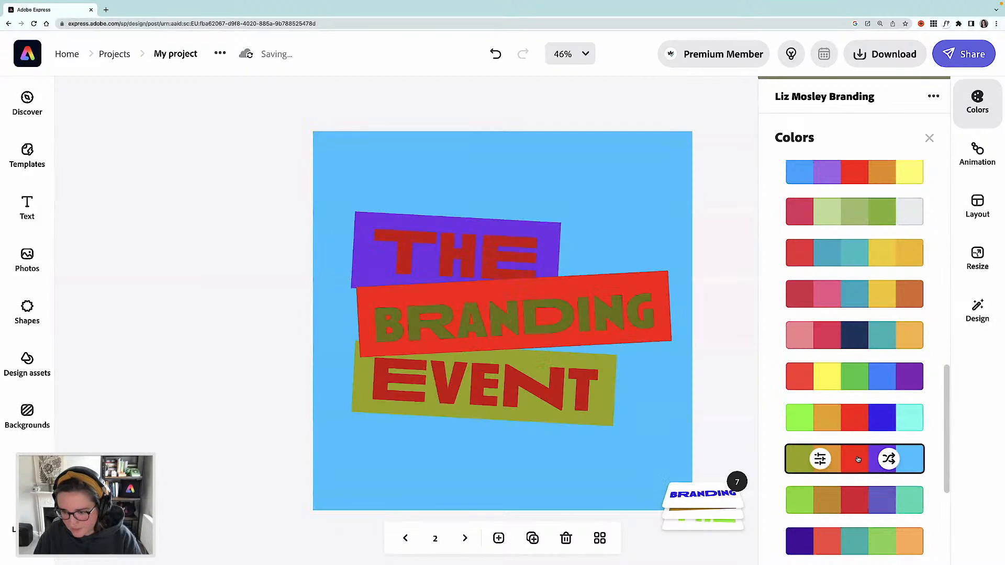
scroll(859, 456, down, 1)
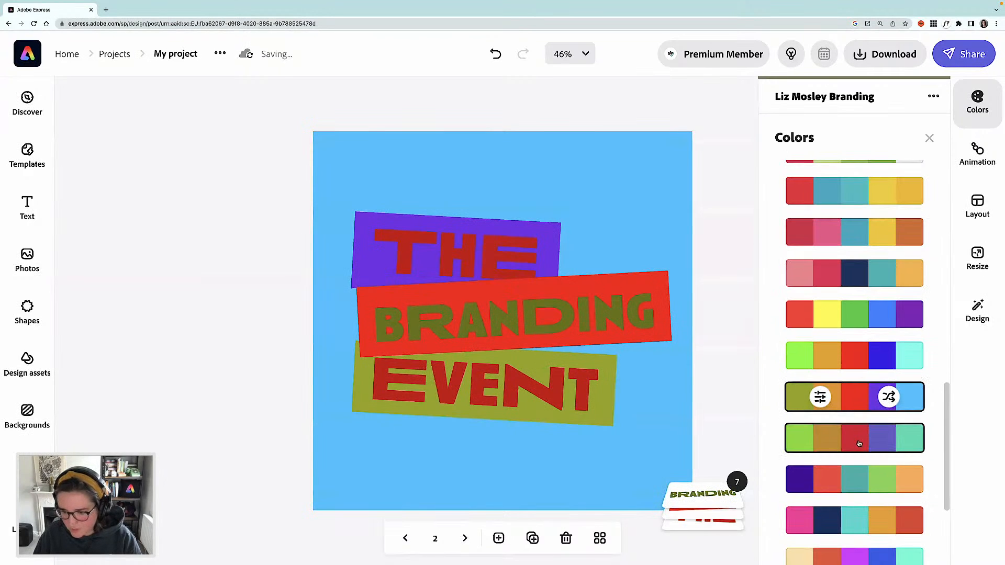
click(855, 475)
scroll(855, 475, down, 1)
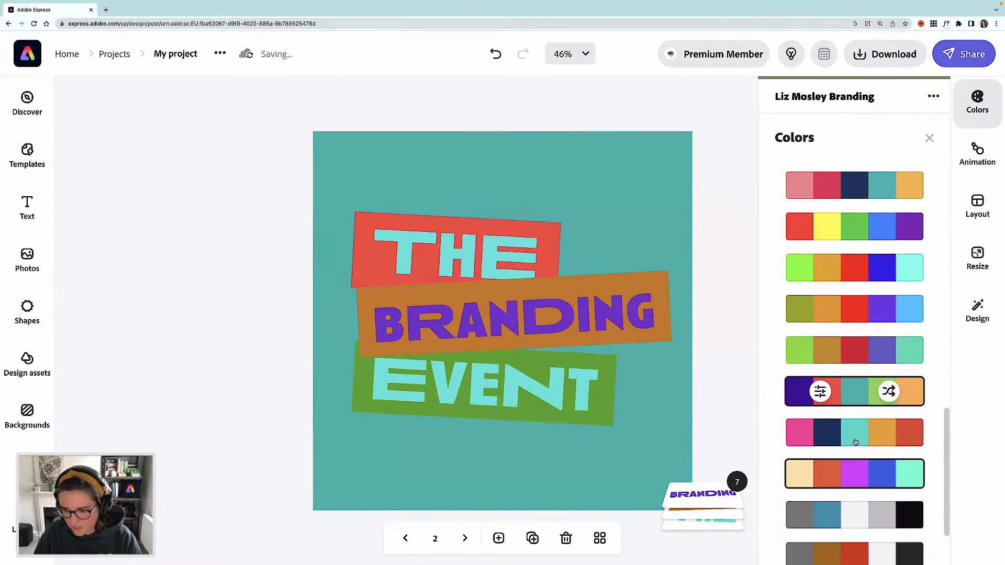
click(856, 443)
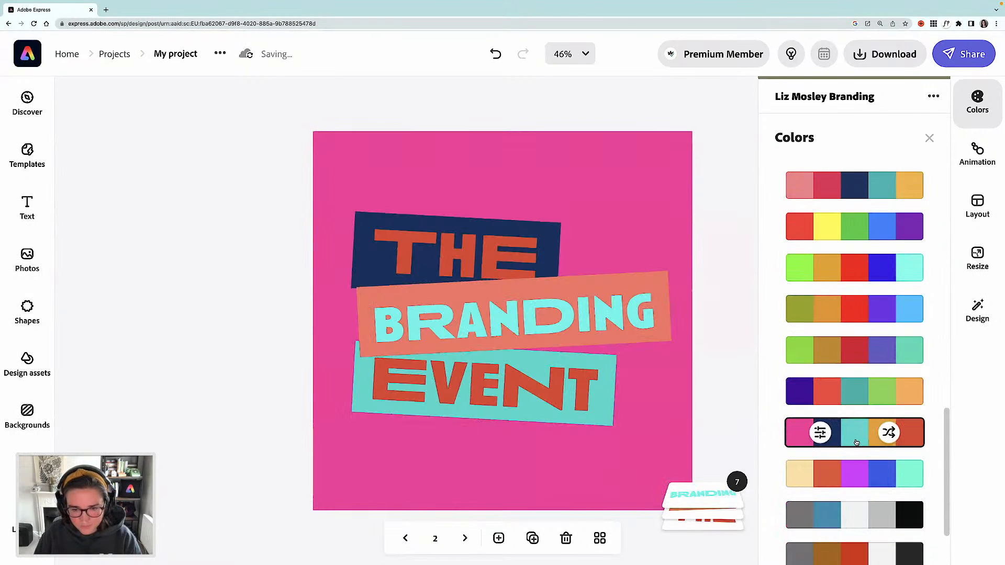
scroll(856, 443, down, 1)
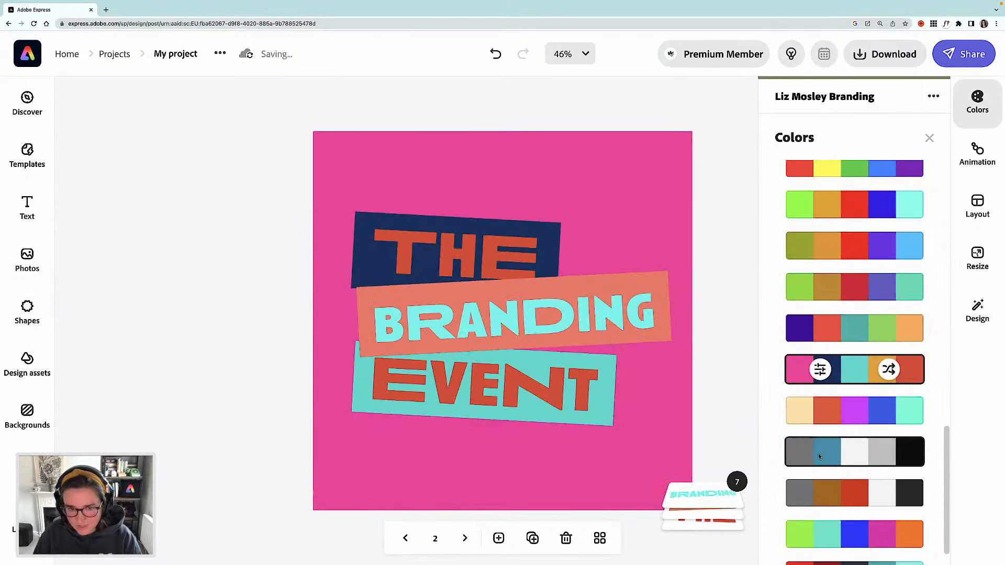
Step: Open the green page 4 from the page overview and change its background to the palette teal #00B2A9
click(600, 538)
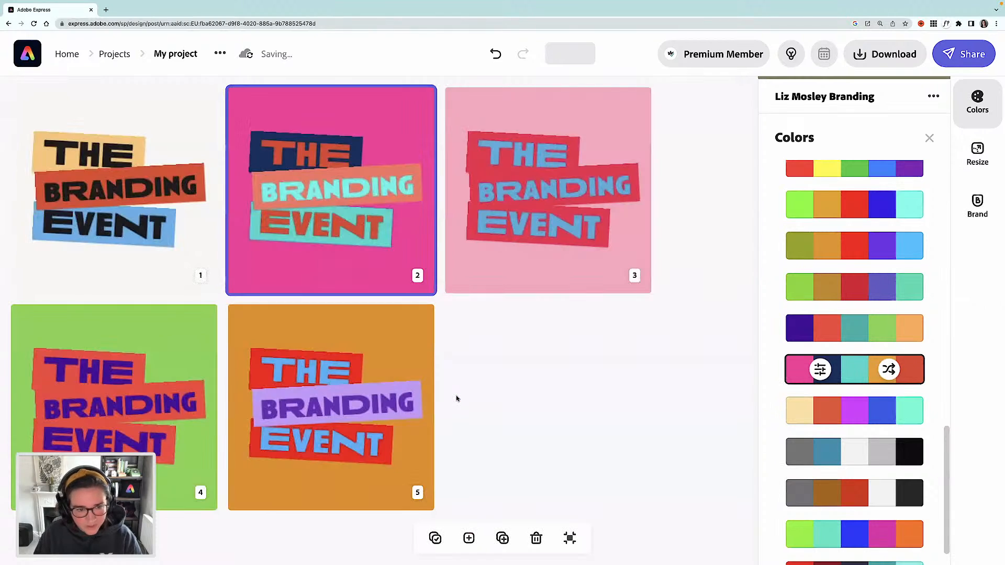
double_click(171, 367)
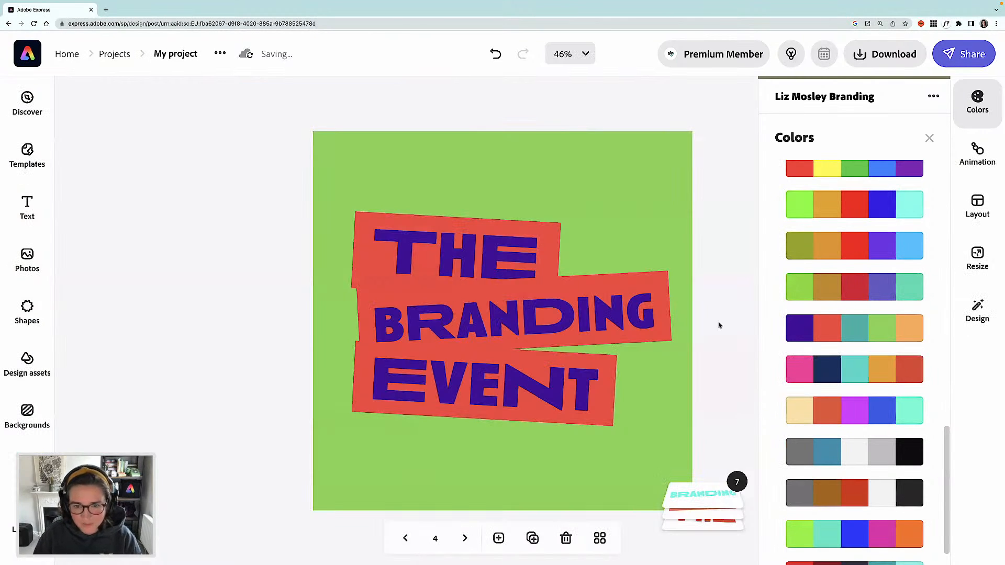
click(689, 279)
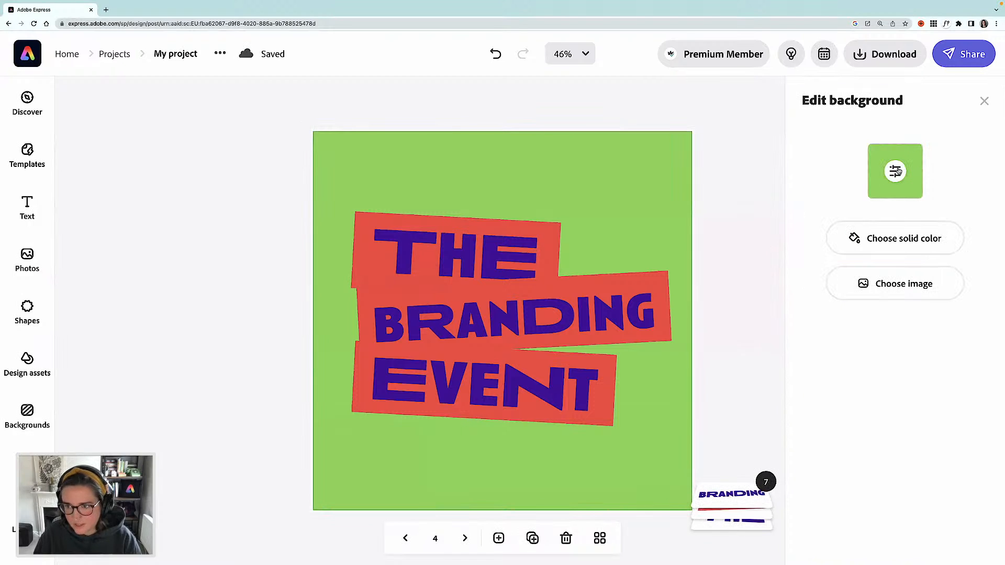
click(896, 170)
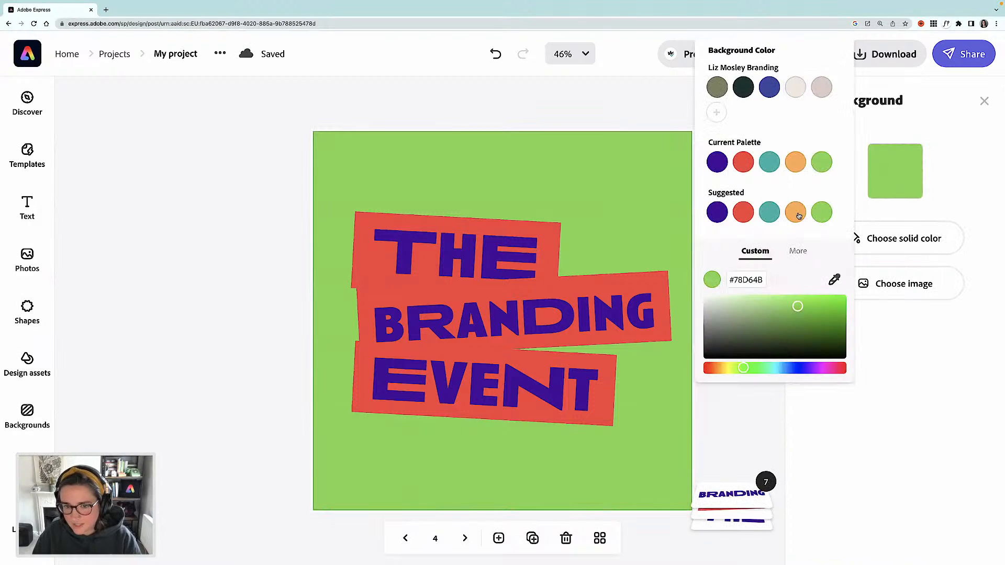
click(798, 216)
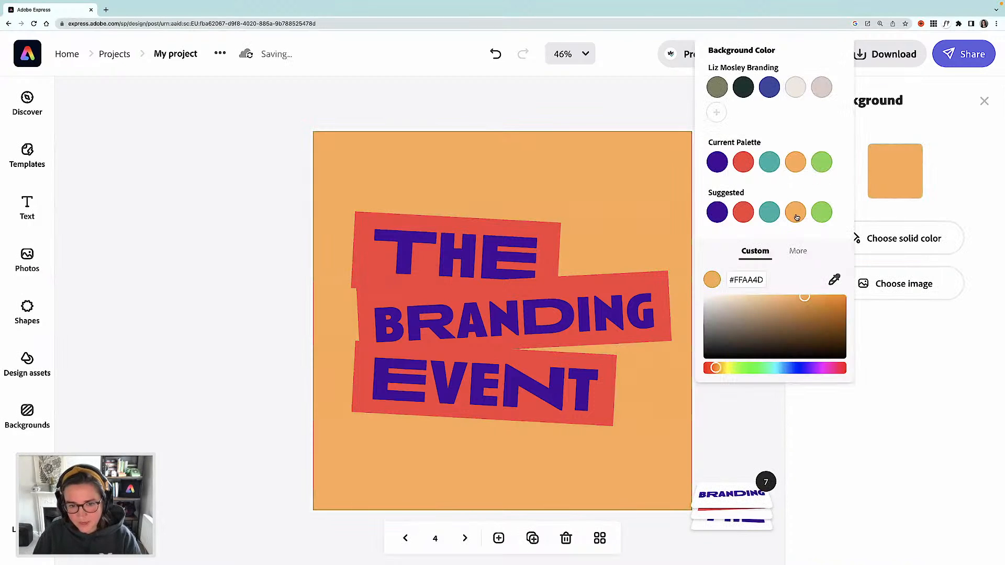
click(769, 217)
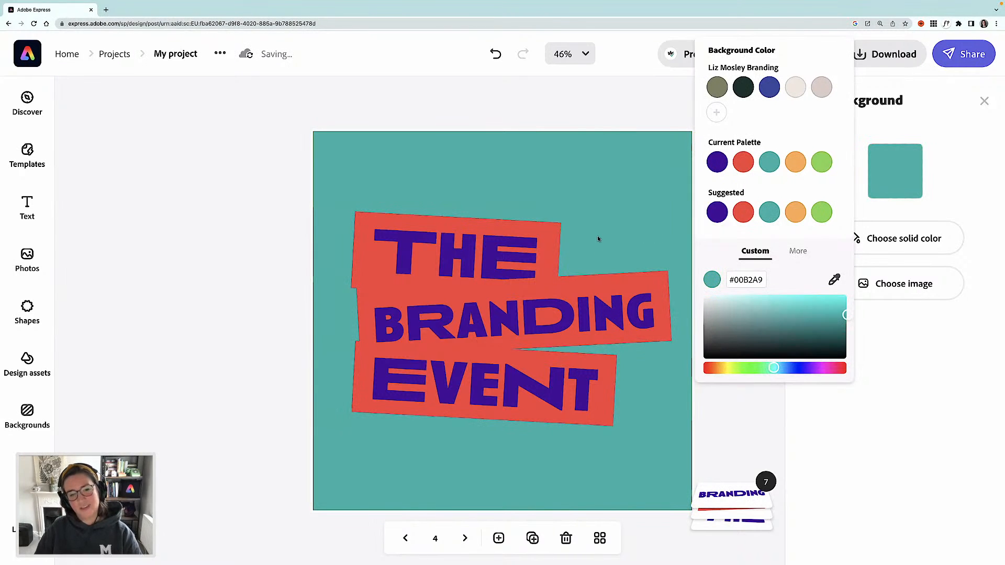
Step: Fill the BRANDING block on page 4 with the palette purple #440099
click(600, 286)
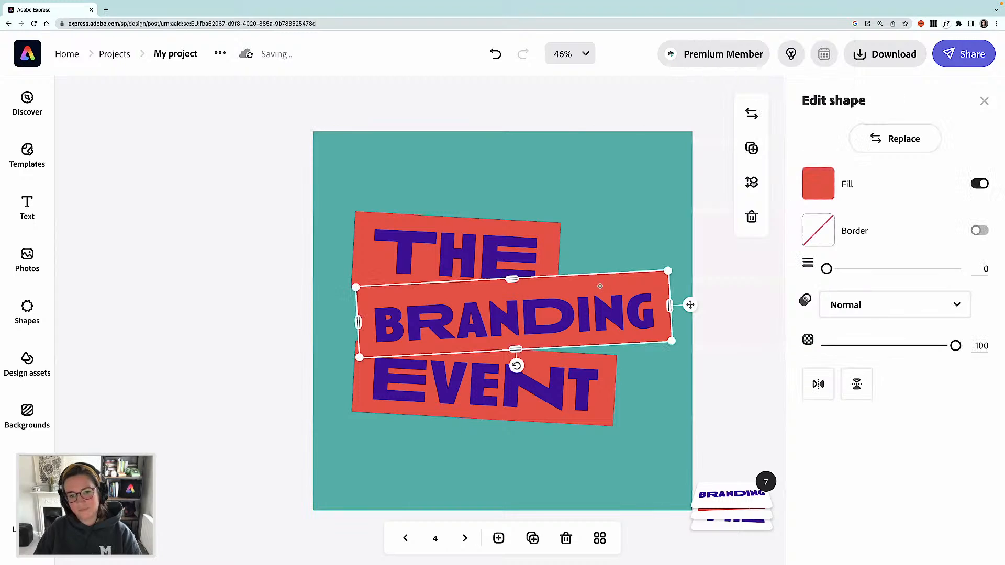
click(822, 180)
click(652, 212)
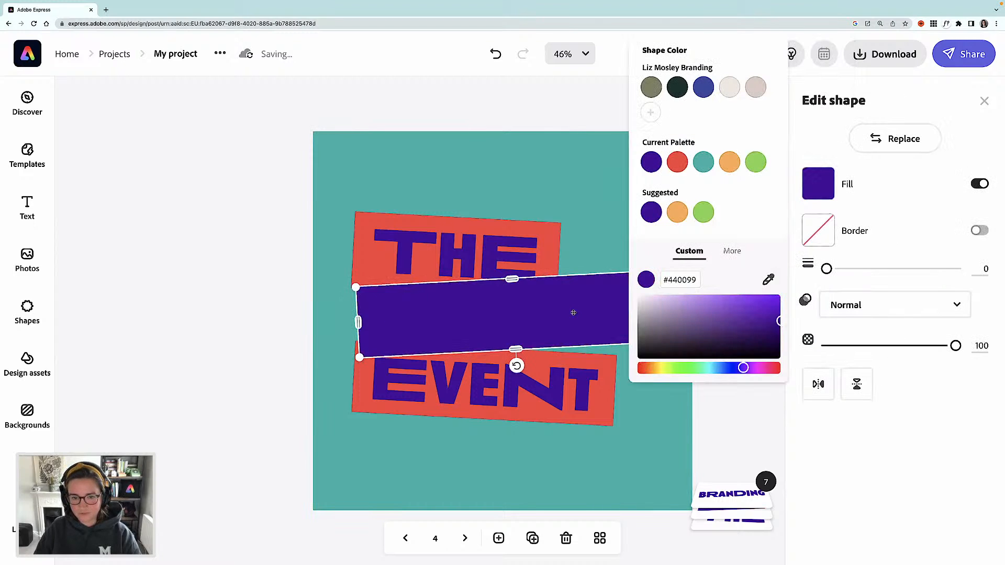
Step: Recolor the word BRANDING on page 4 with the palette red so it contrasts with its block
click(523, 319)
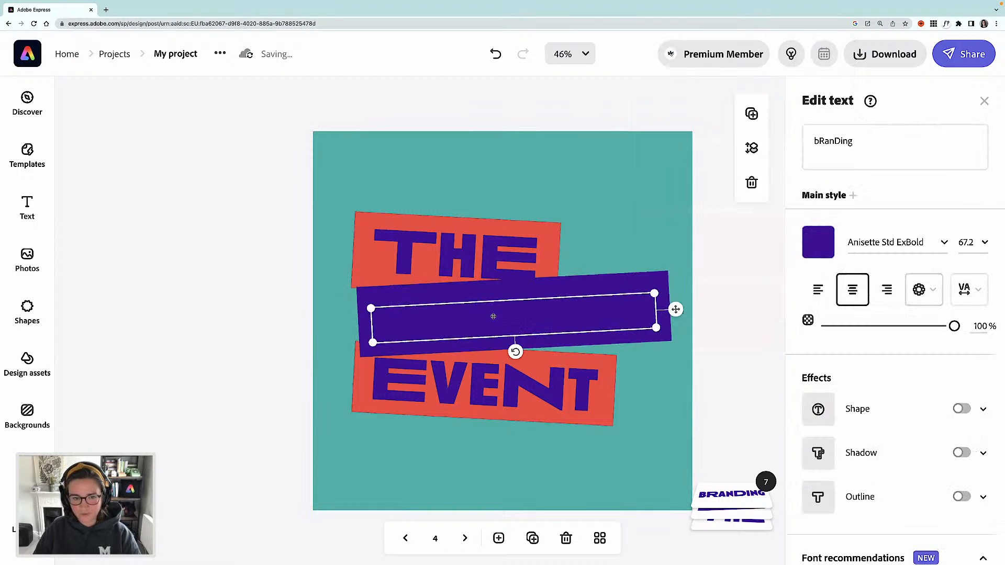
click(814, 233)
click(678, 168)
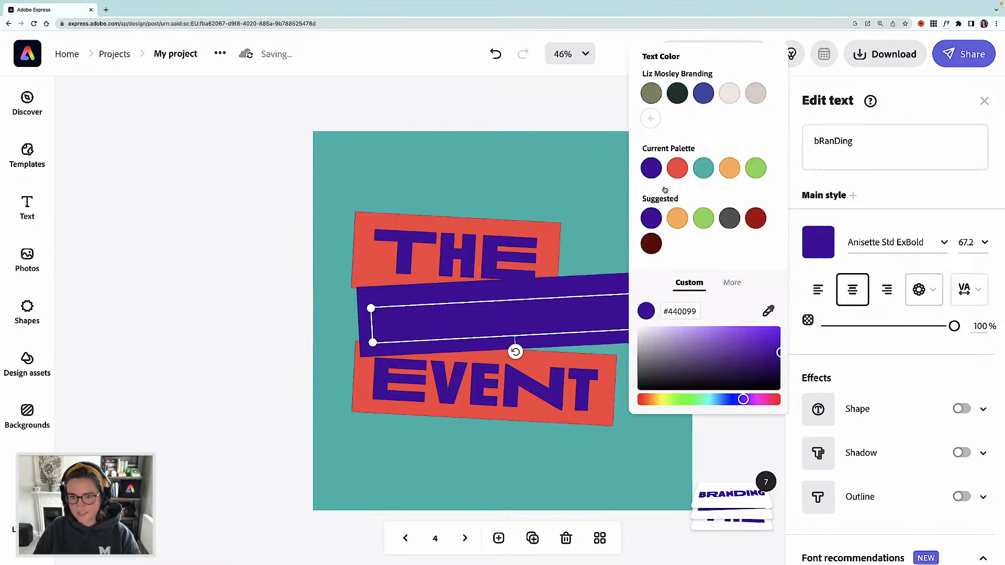
click(279, 269)
click(622, 232)
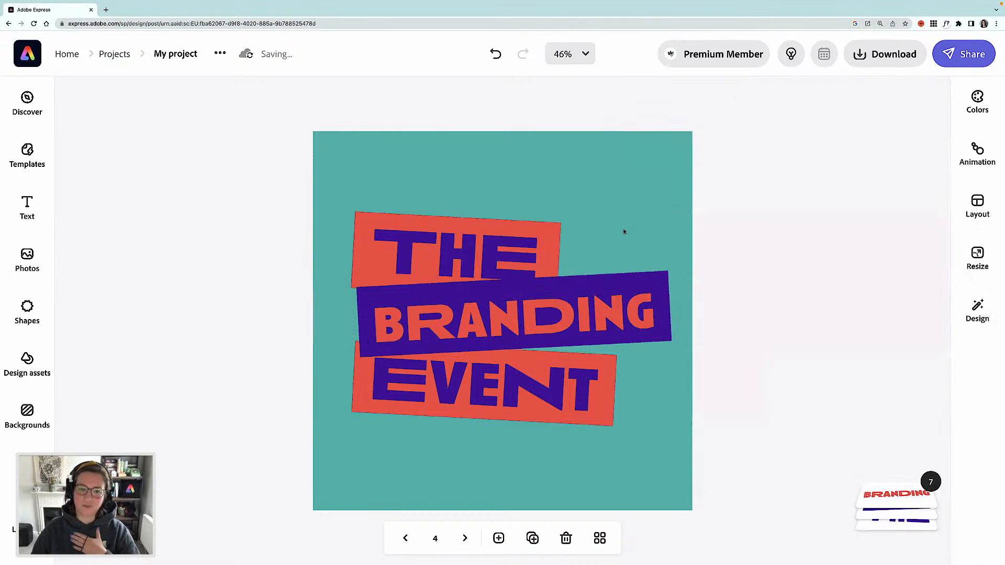
Step: Change the background of page 4 to white and finish editing the background
click(624, 231)
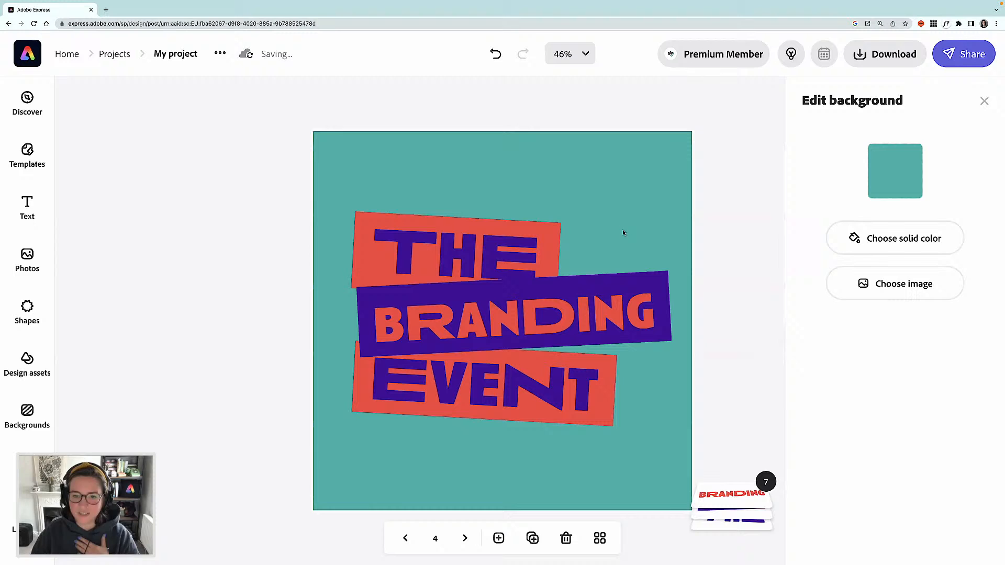
click(895, 172)
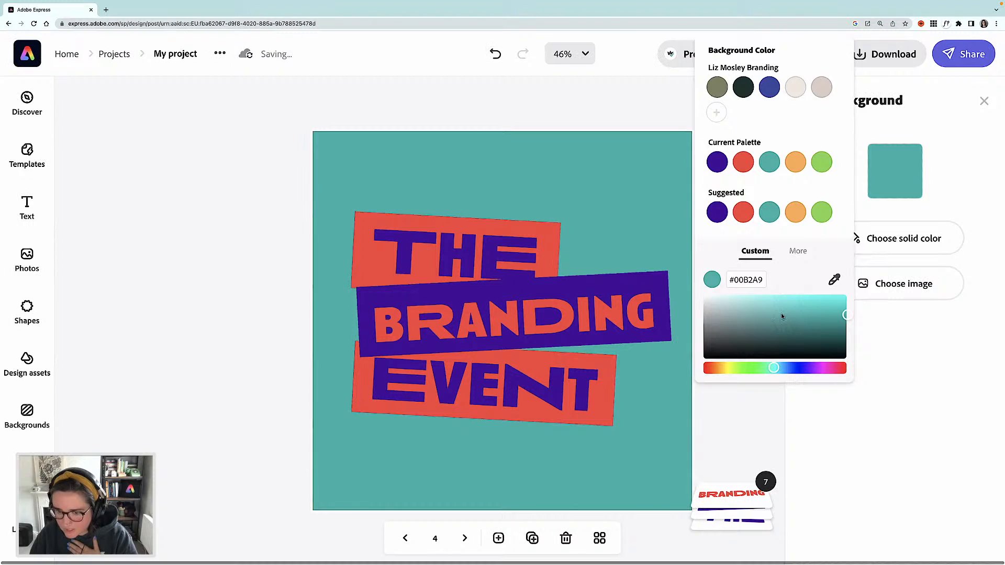
drag(760, 321, 694, 287)
click(297, 262)
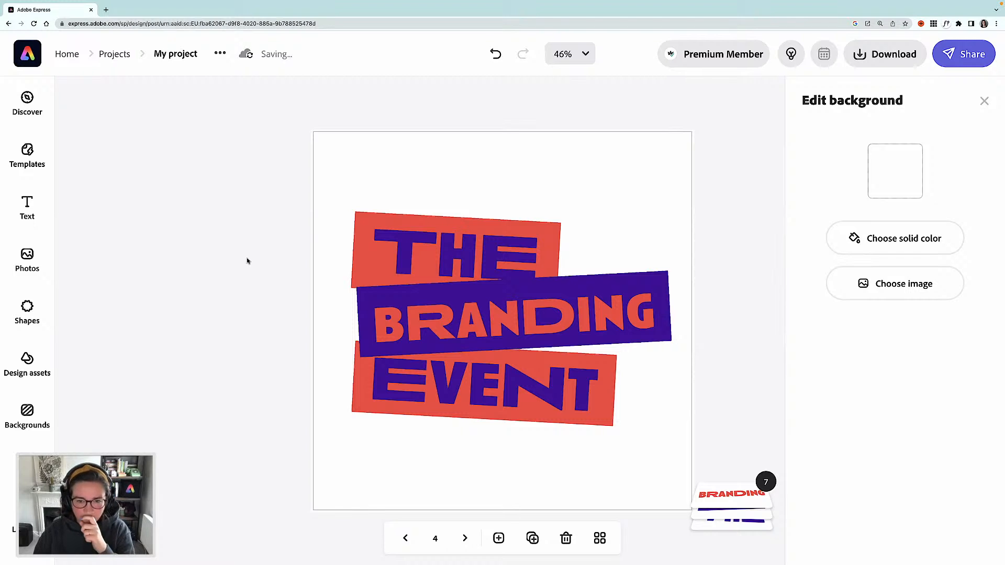
click(985, 101)
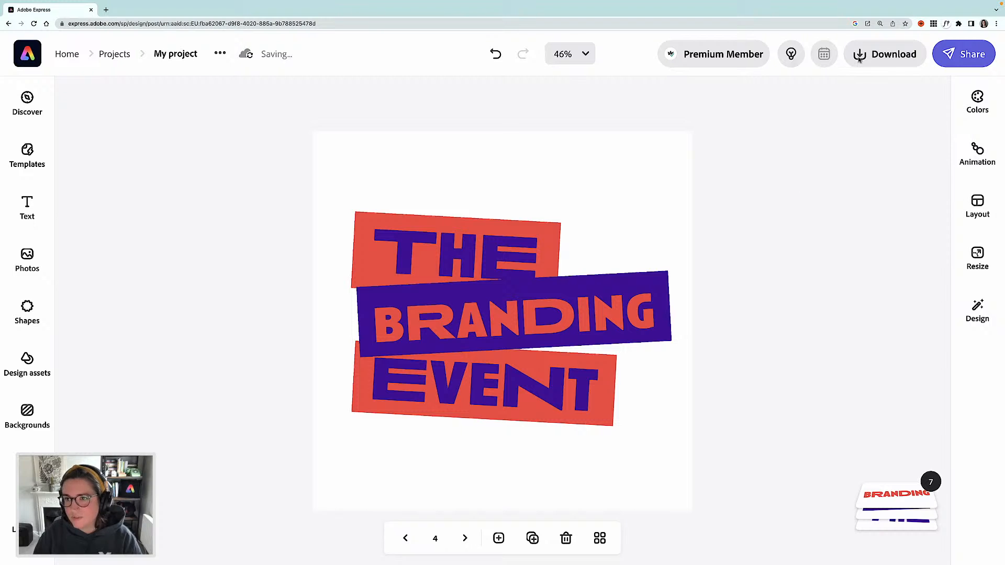
Step: Download only the current page of the logo project as a PNG with transparent background
click(859, 60)
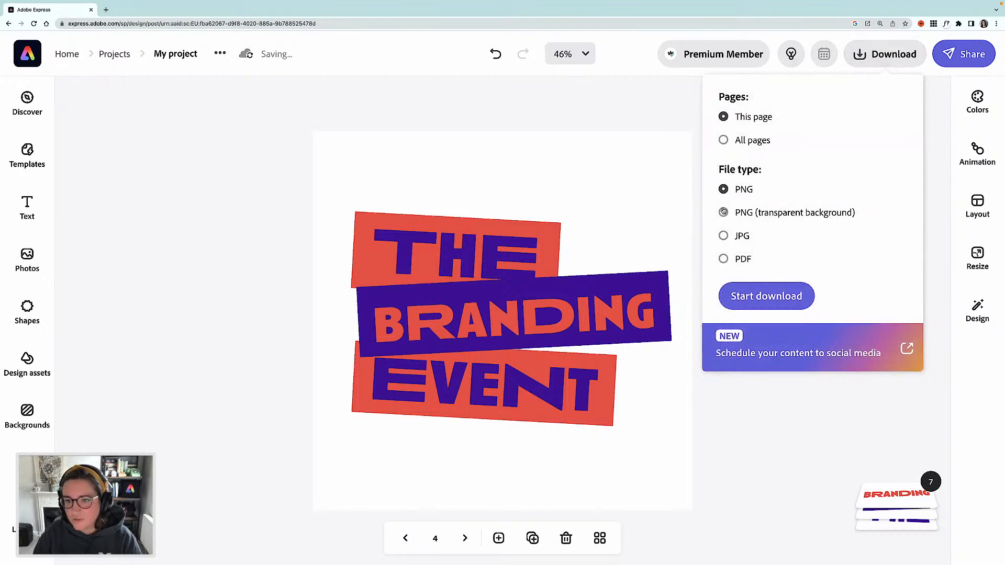
click(723, 213)
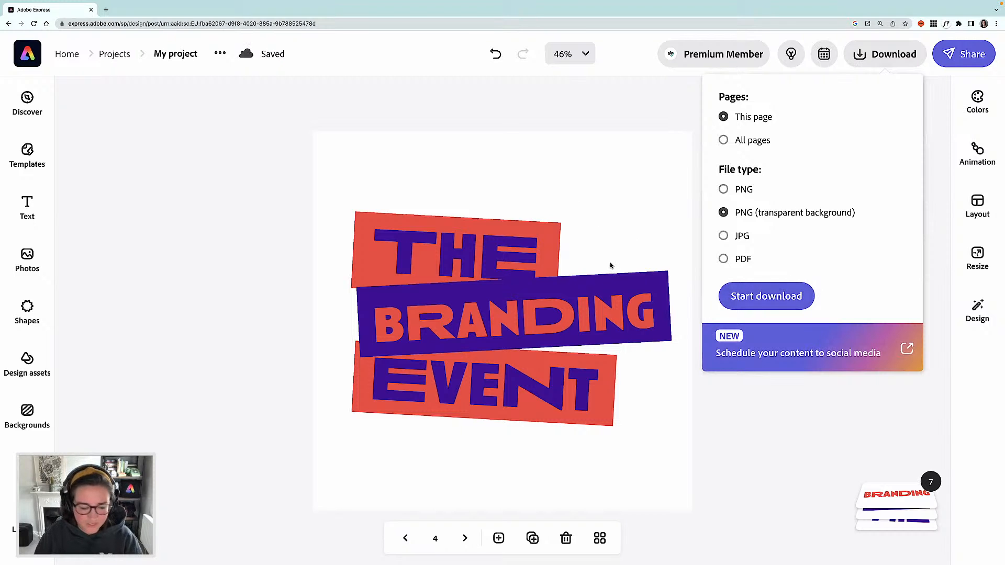
click(768, 298)
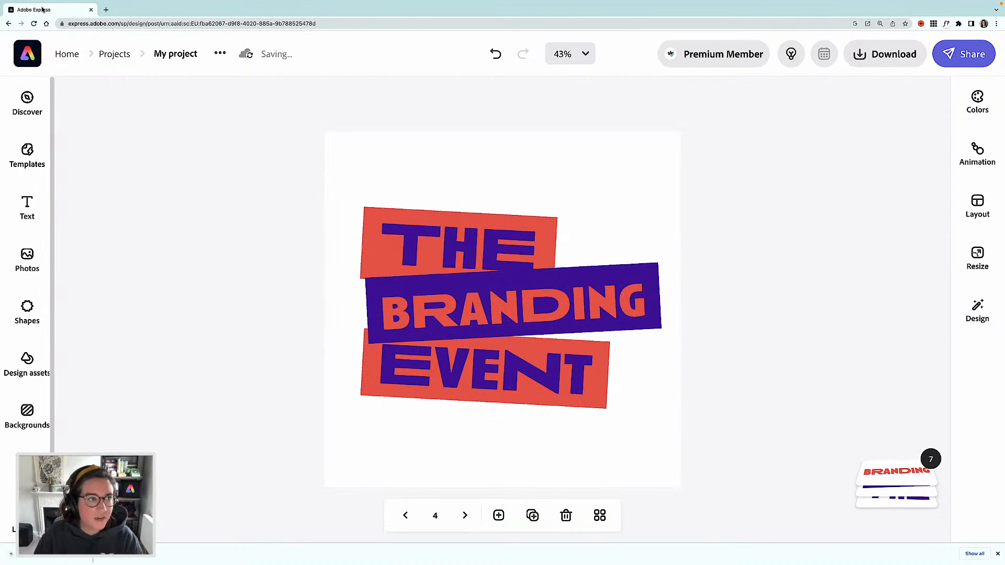
Step: Locate My project-4.png in the Finder Downloads folder, move it to the desktop and return to the browser
click(26, 15)
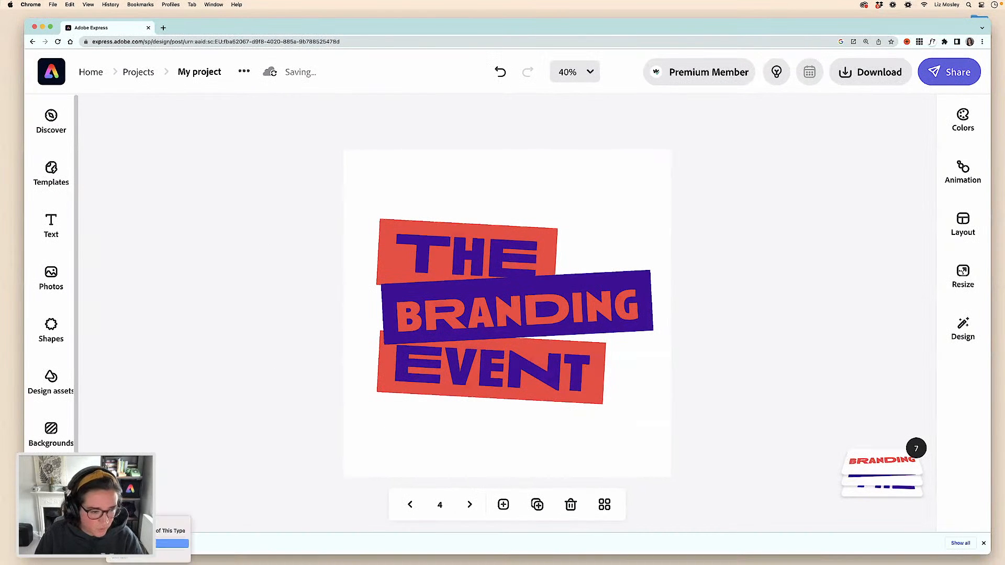
click(172, 544)
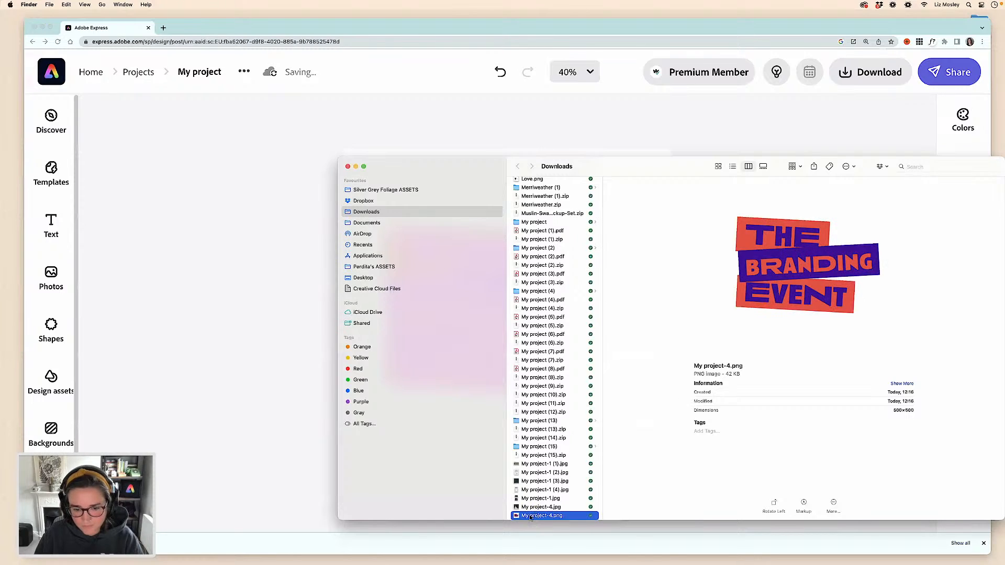
drag(532, 519, 607, 547)
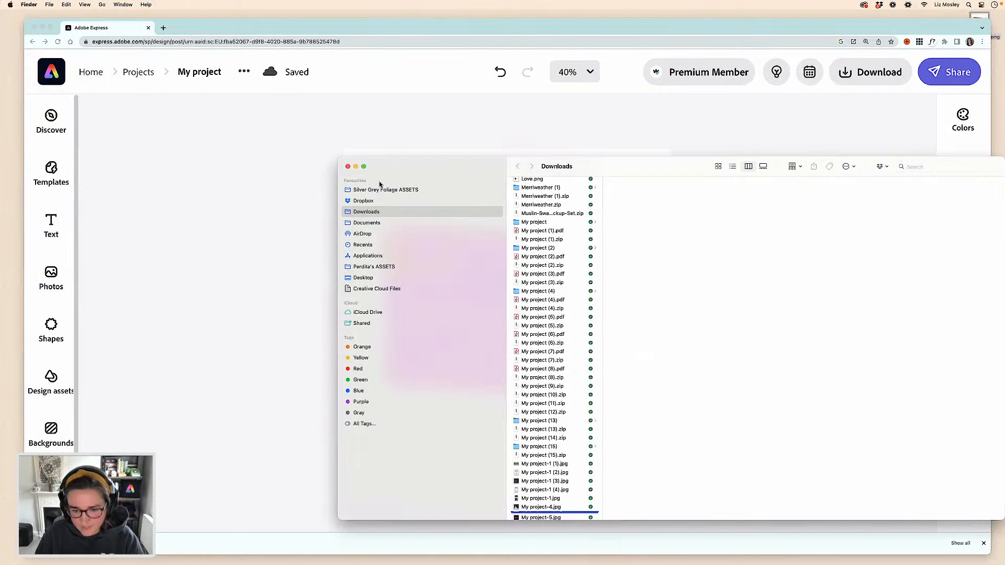
click(349, 167)
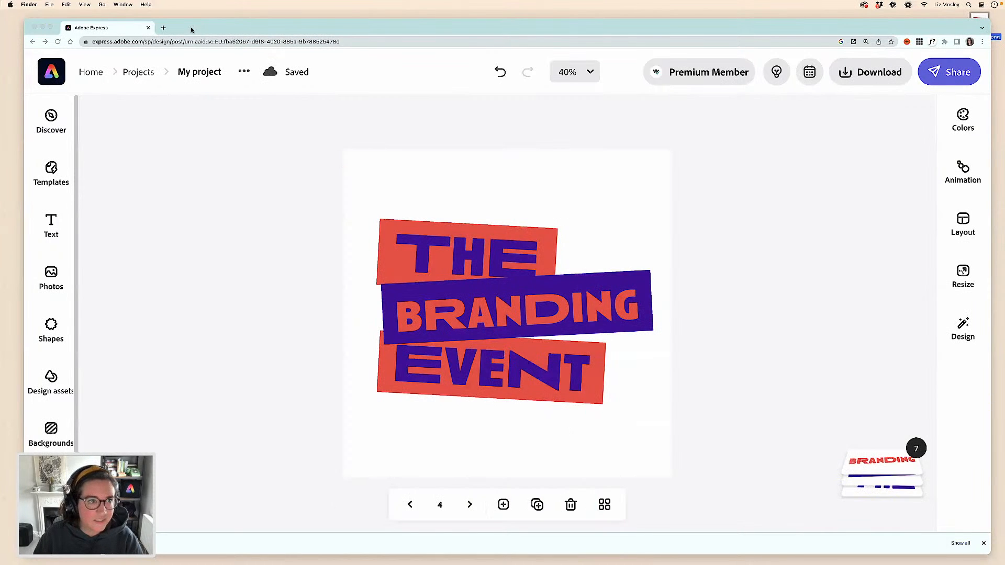
click(54, 28)
click(50, 27)
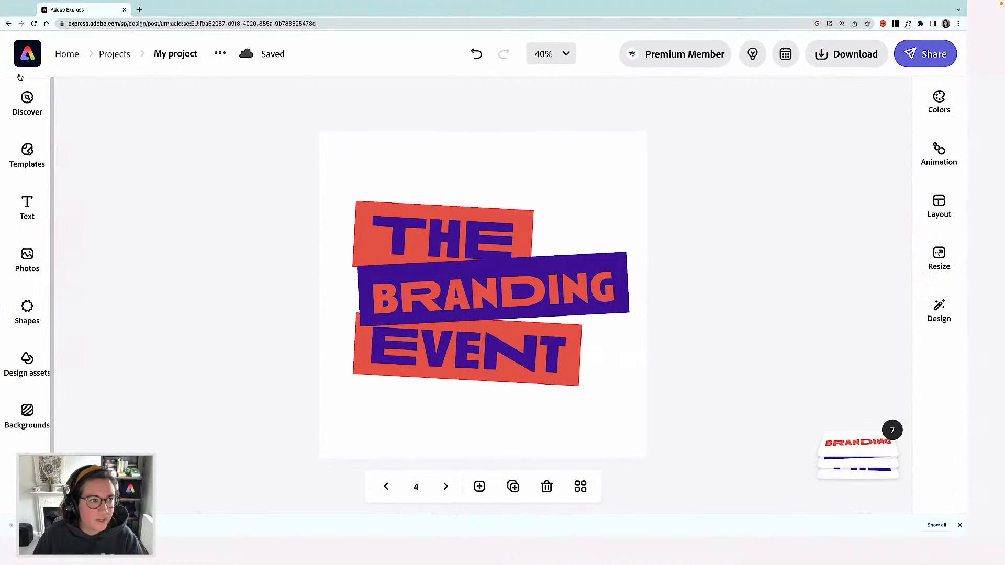
Step: Start a new brand and upload My project-4.png from the Desktop as its logo
click(28, 54)
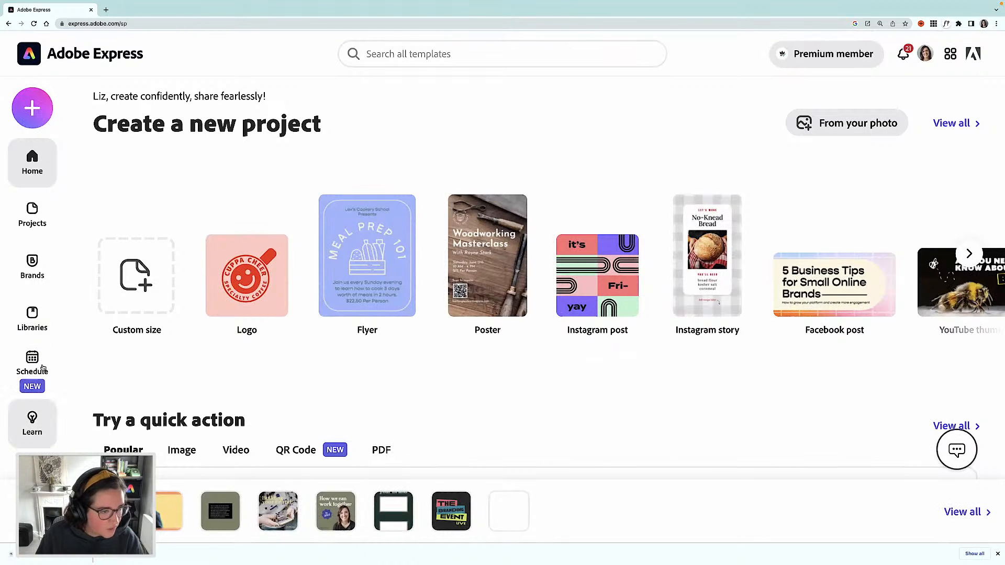
click(50, 265)
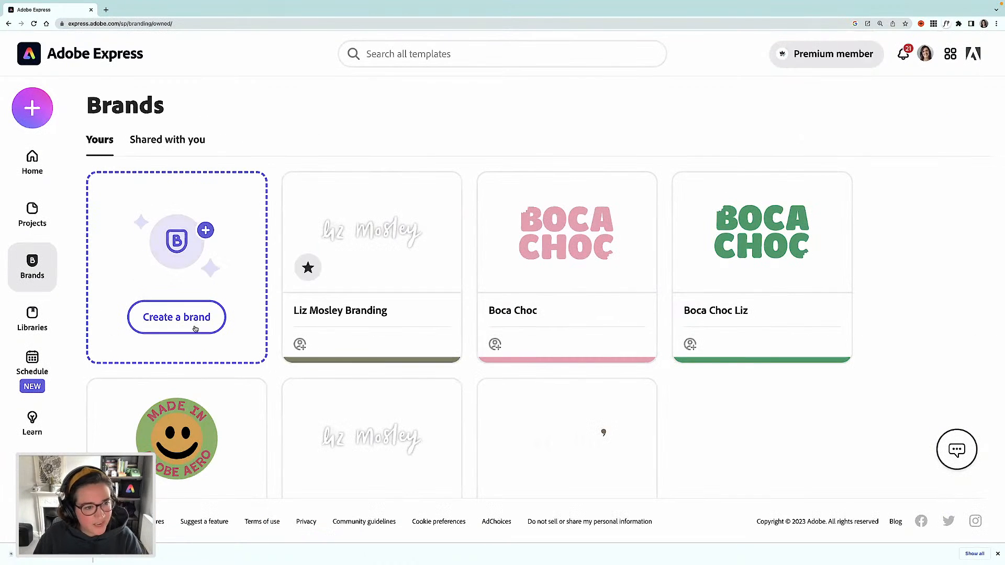
click(178, 316)
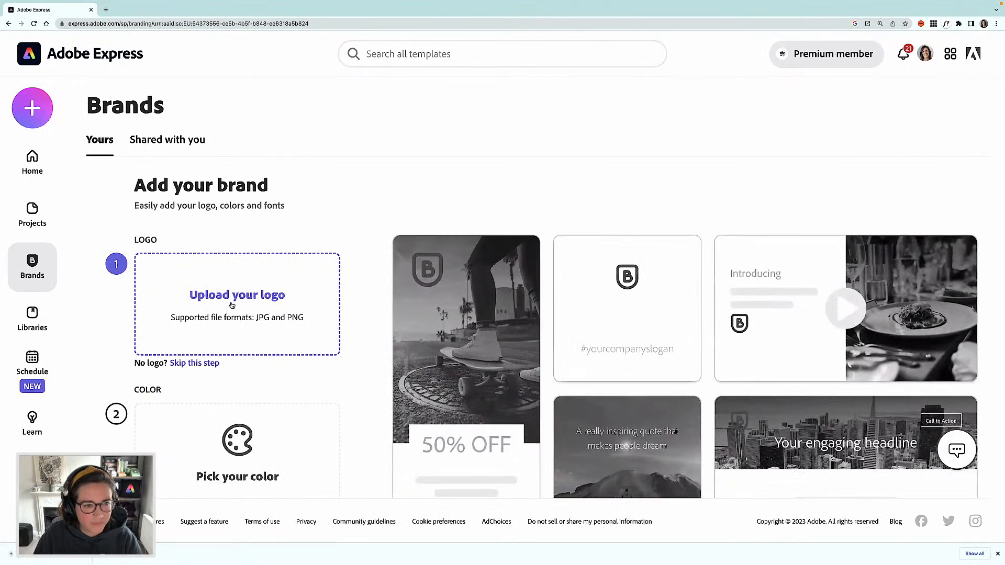
click(234, 306)
click(210, 160)
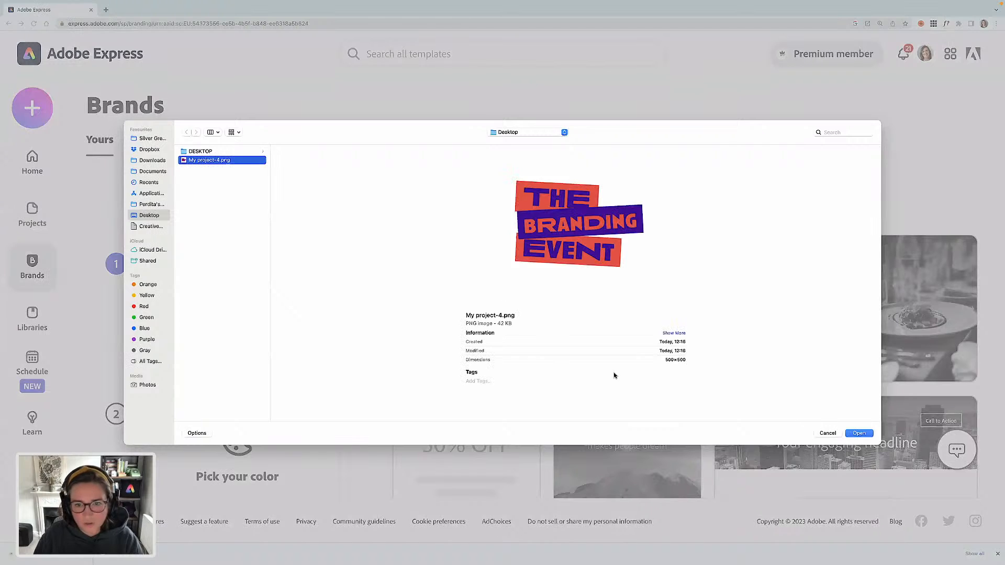
click(860, 433)
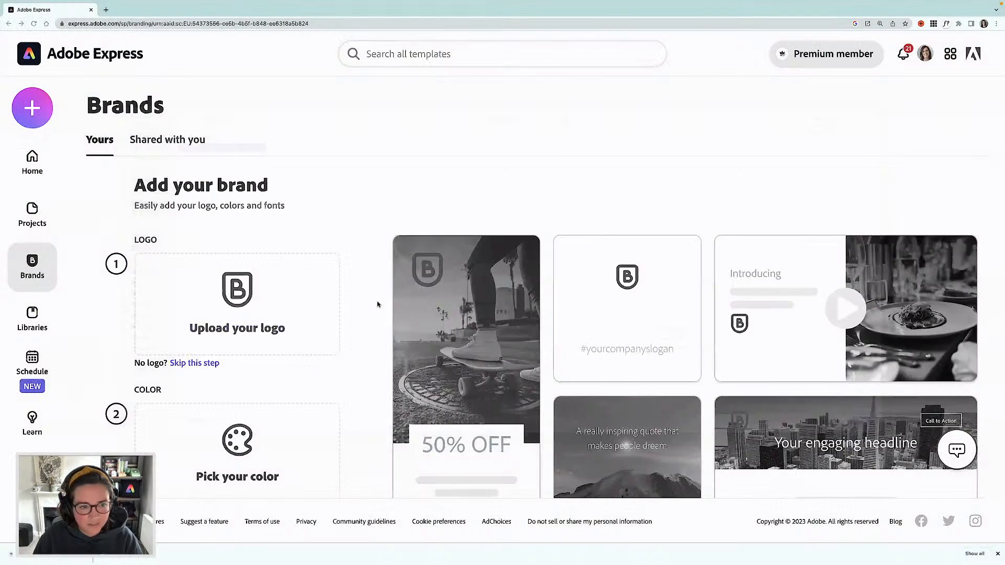
Step: Set the brand colour to the logo's red, #F9423A, and save it
scroll(471, 236, down, 2)
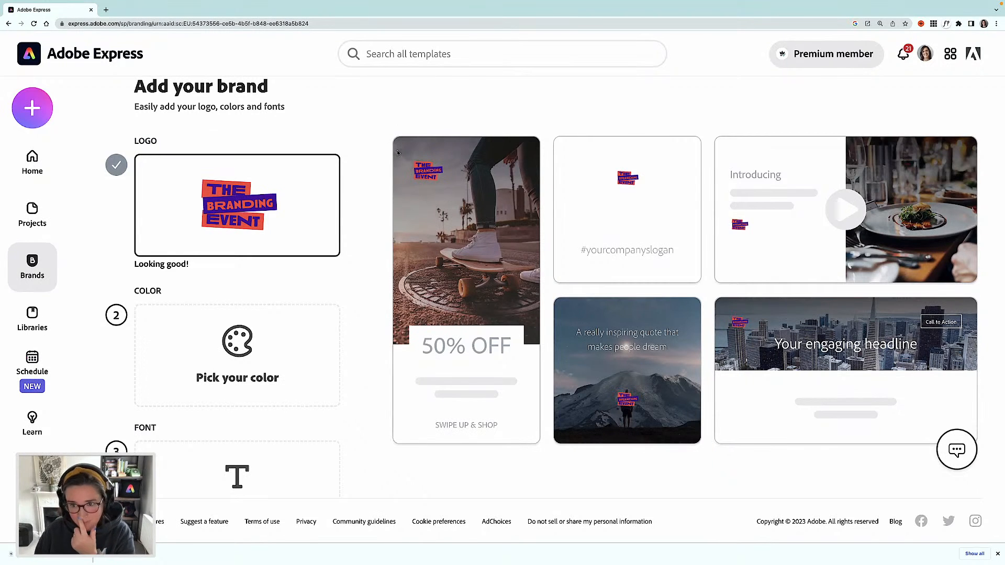
click(233, 348)
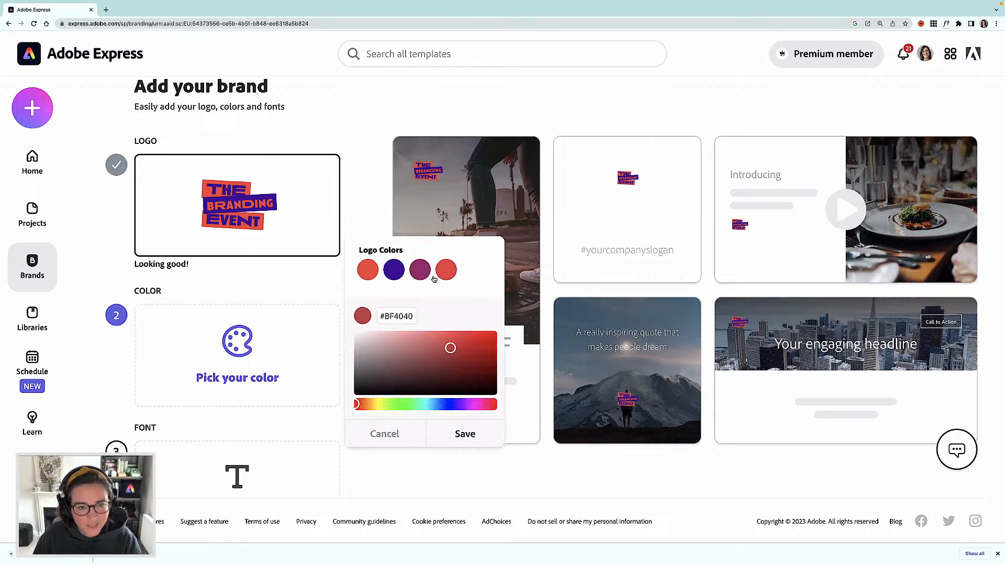
click(369, 272)
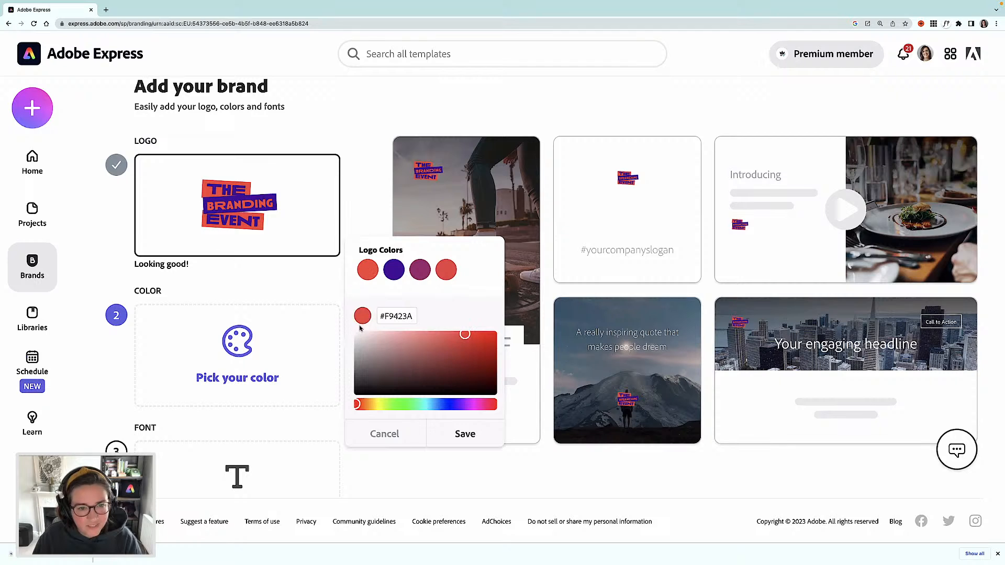
click(470, 435)
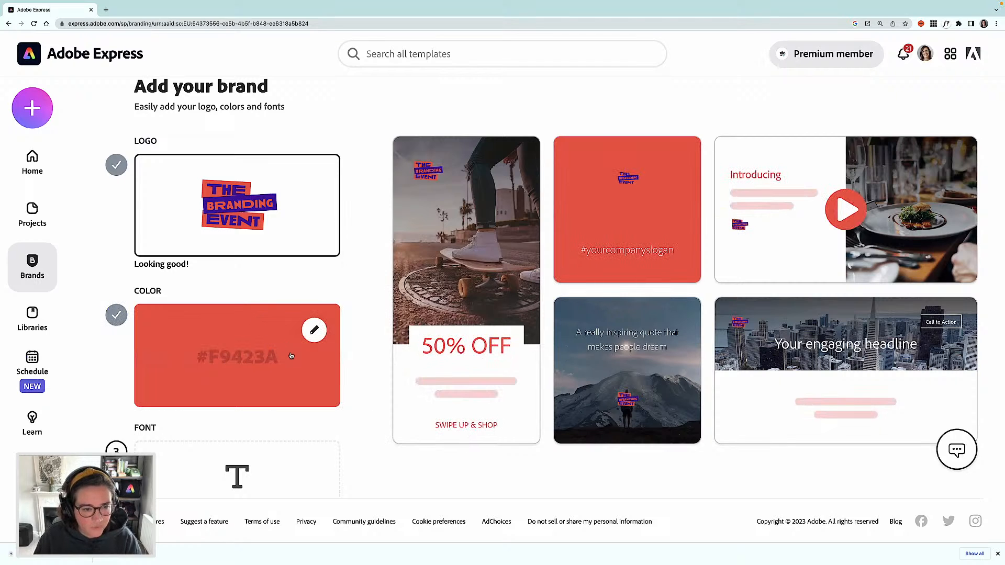
Step: Choose Lato Bold from the Modern fonts as the brand font
scroll(292, 357, down, 1)
scroll(288, 331, down, 1)
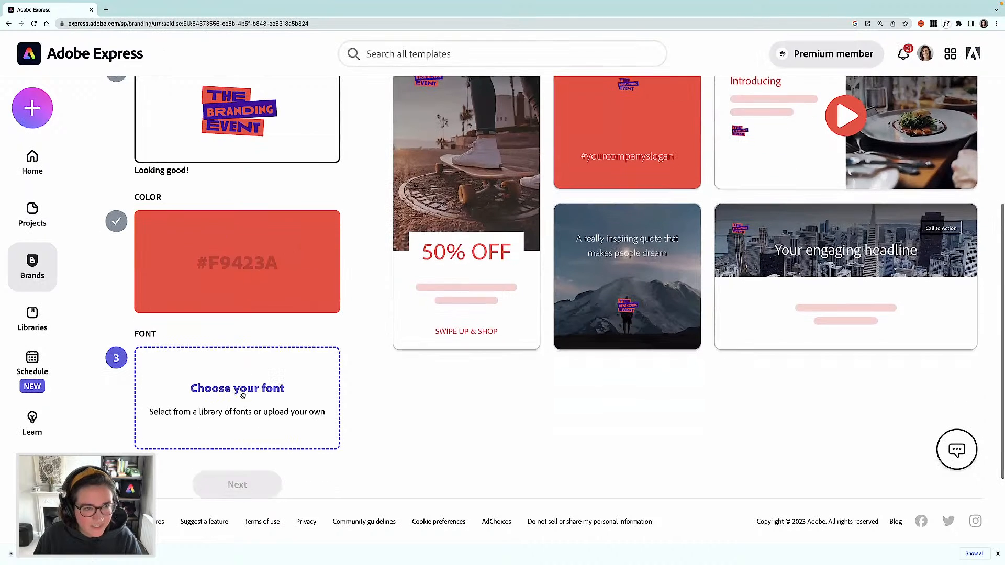
click(244, 395)
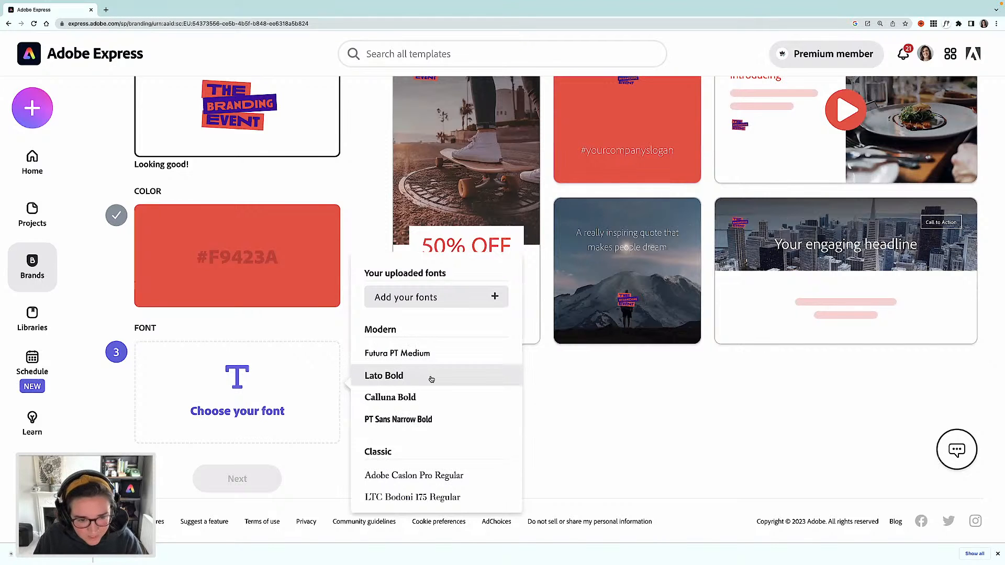
scroll(431, 378, down, 1)
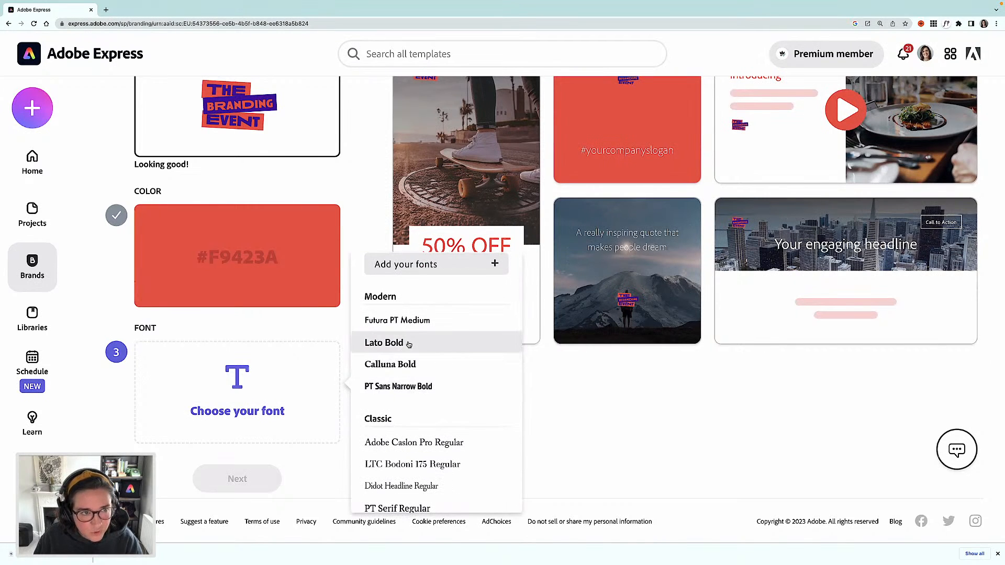
scroll(411, 344, up, 1)
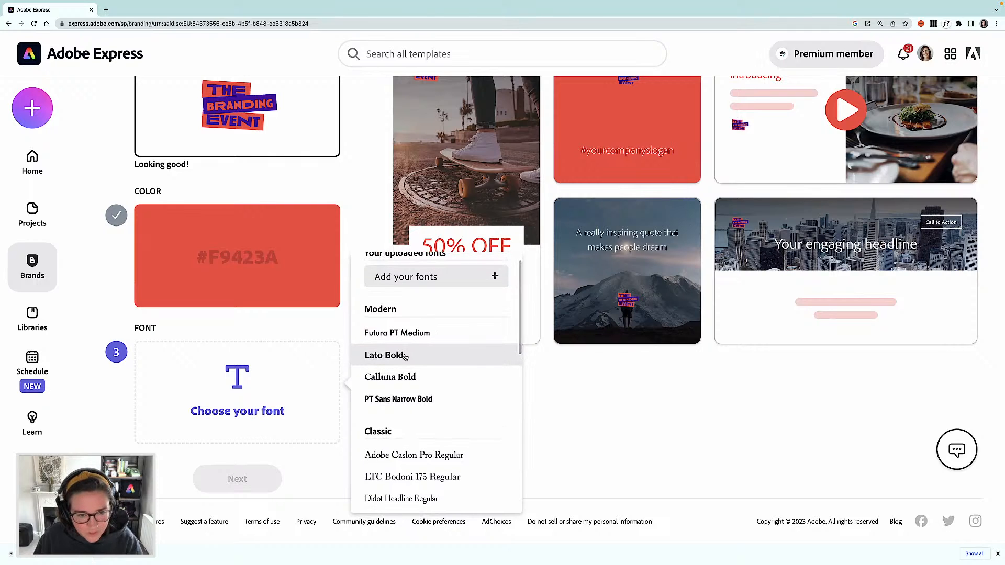
click(405, 357)
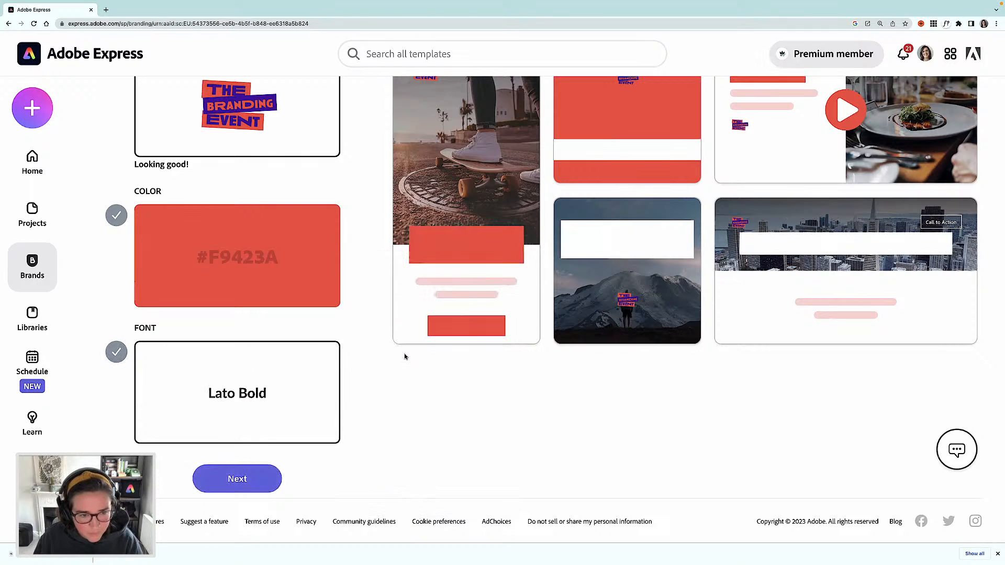
Step: Name the brand "The Branding Event" and create it
scroll(454, 346, up, 2)
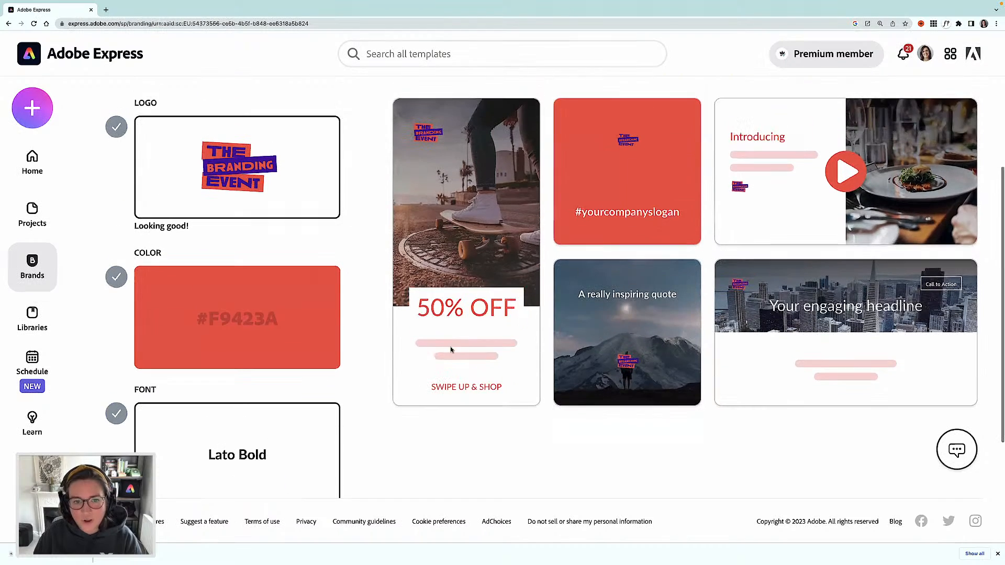
scroll(365, 459, down, 2)
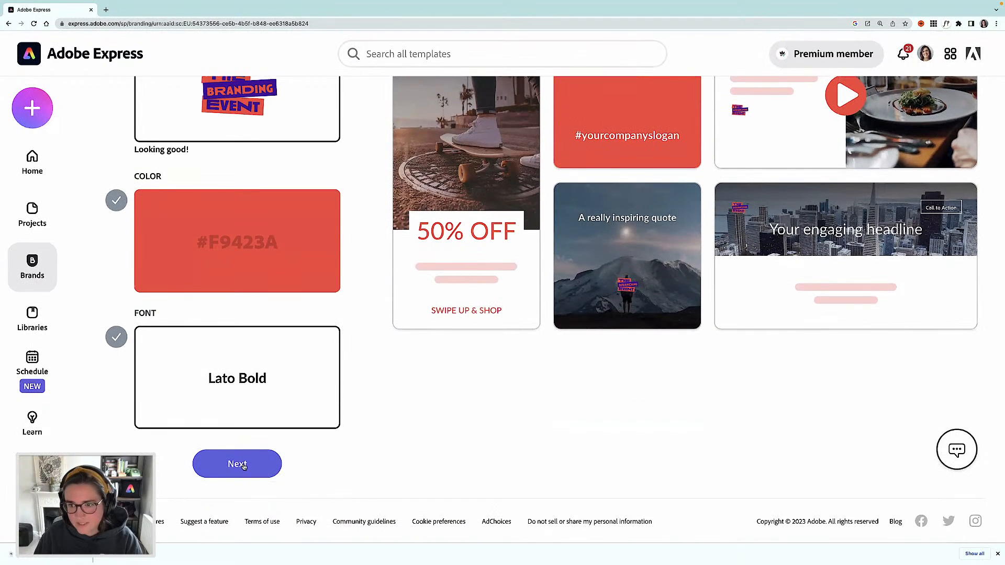
click(243, 466)
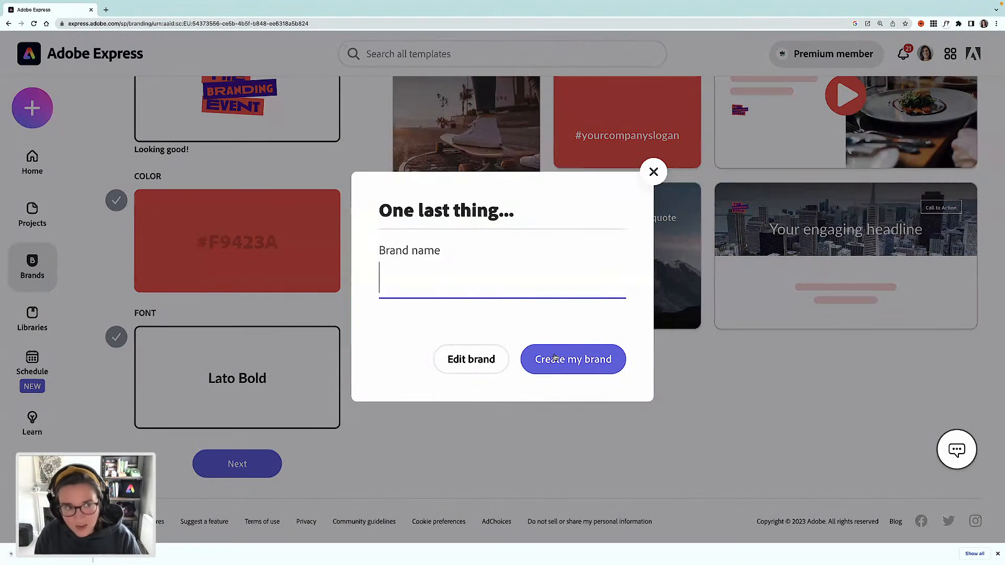
text(The Bra)
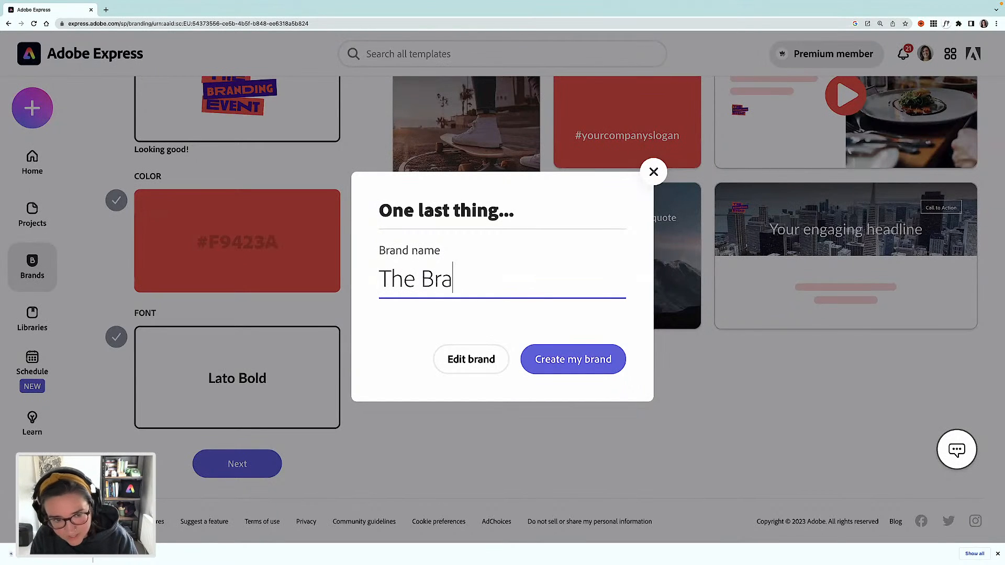
text(nding Eventy)
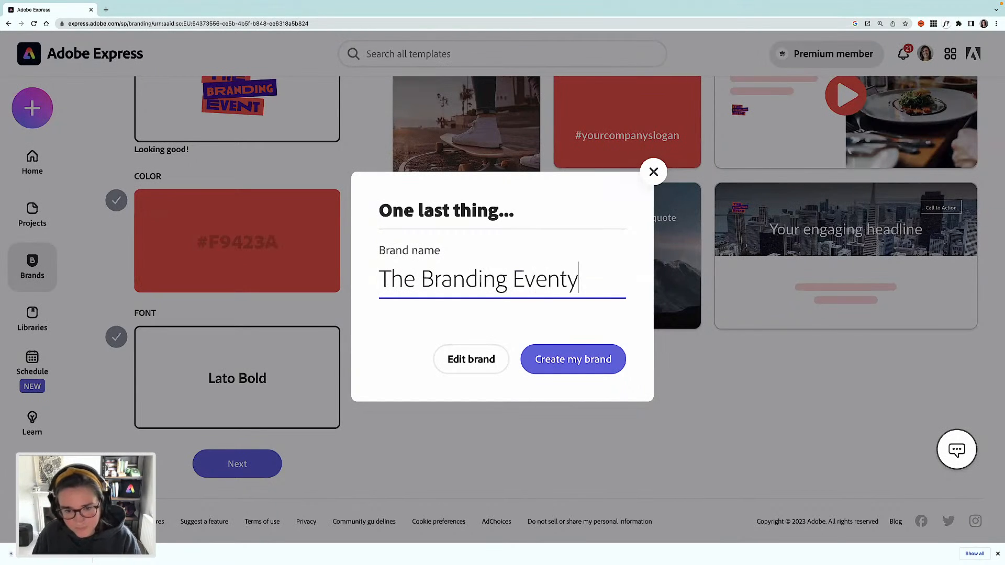
click(557, 357)
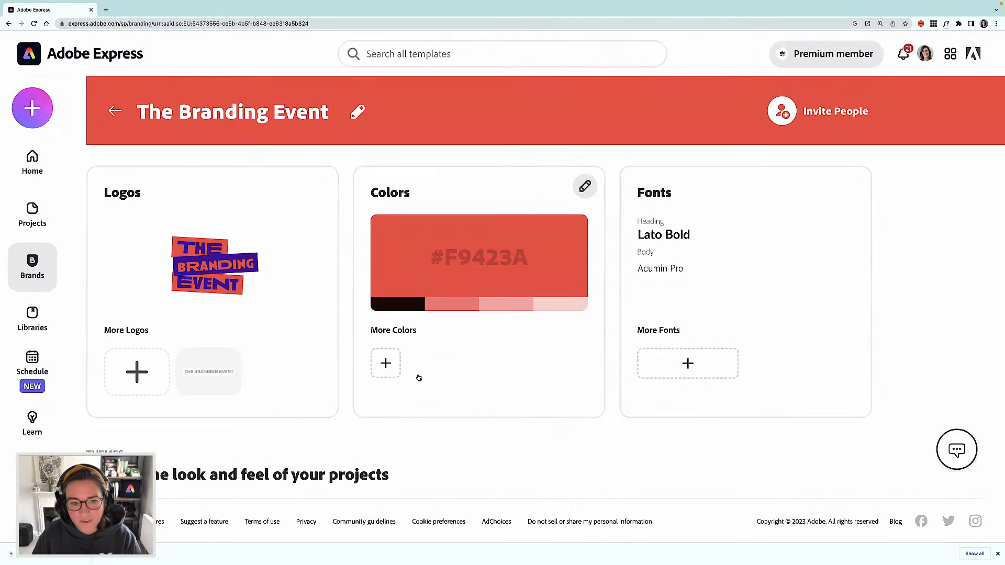
click(385, 365)
click(385, 432)
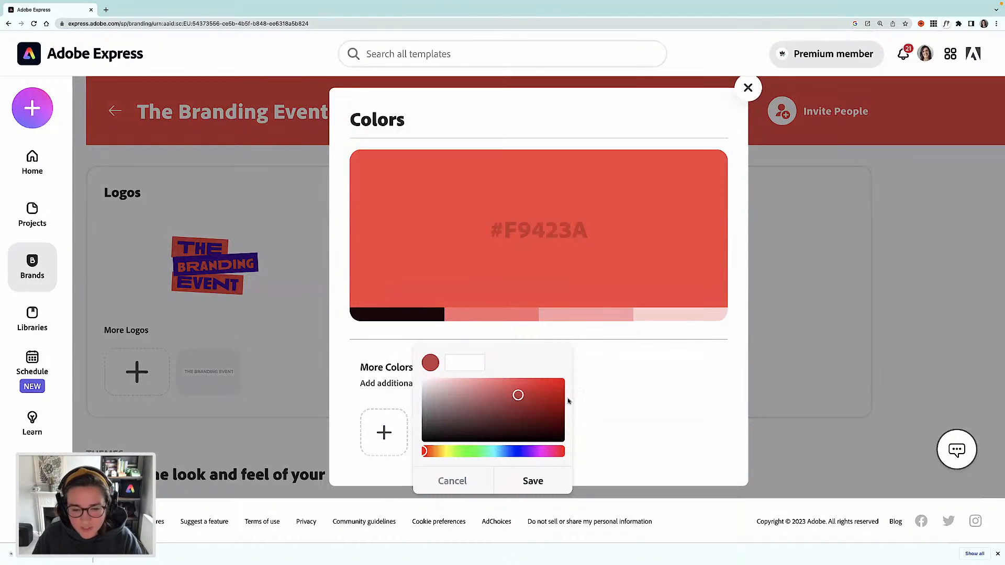
click(748, 88)
click(748, 87)
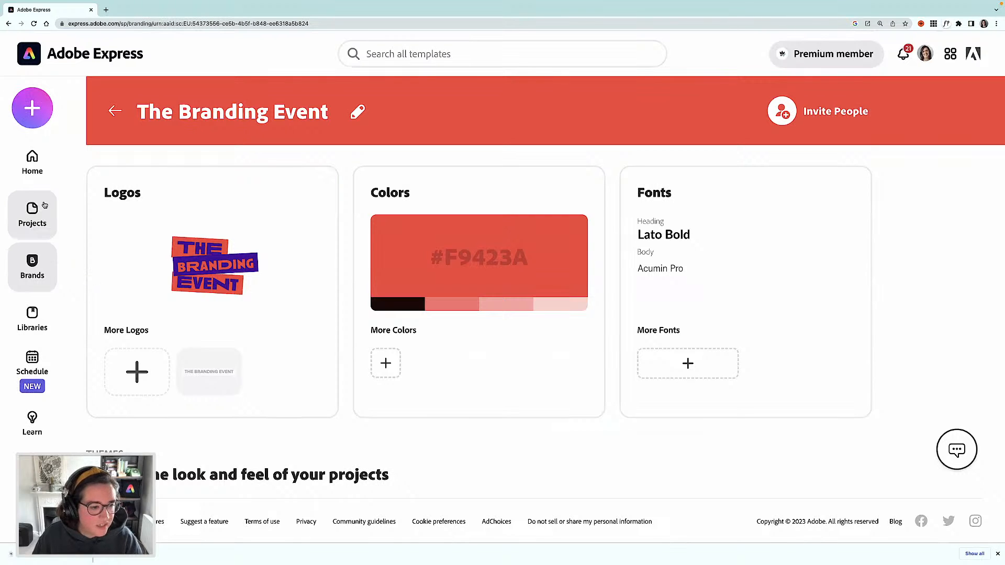
Step: Reopen the recent The Branding Event logo project and go to page 4 with the red and purple logo
click(35, 160)
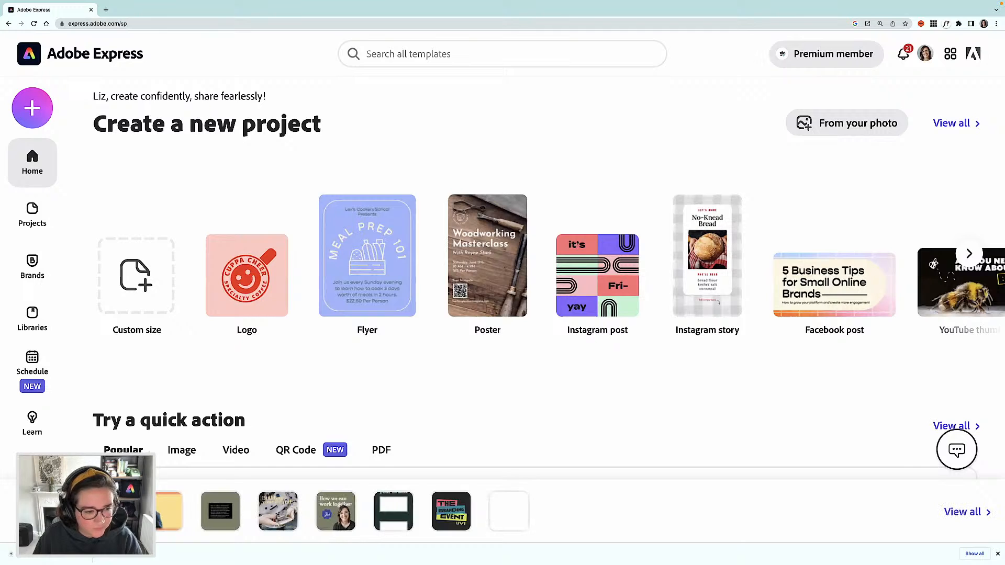
click(452, 511)
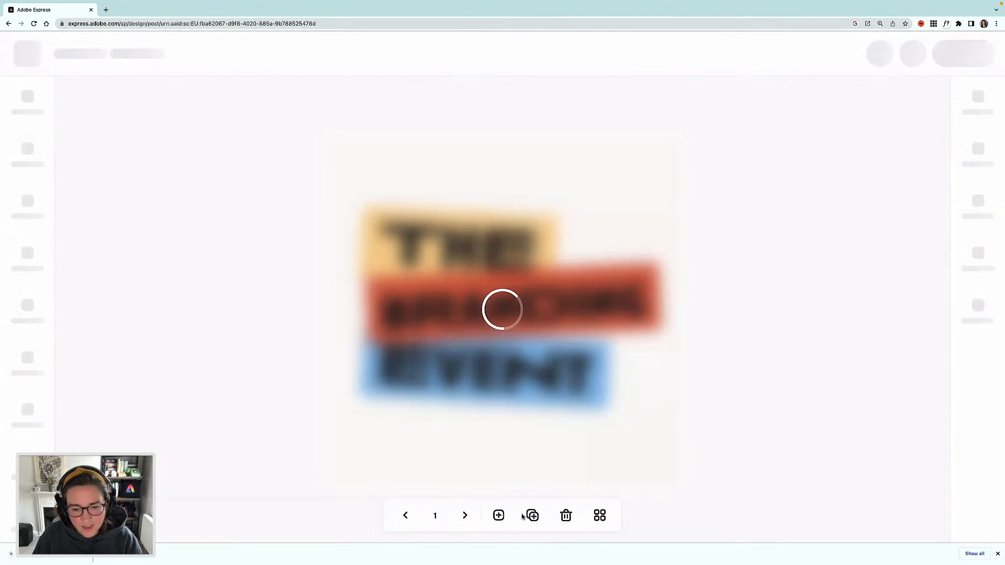
click(600, 515)
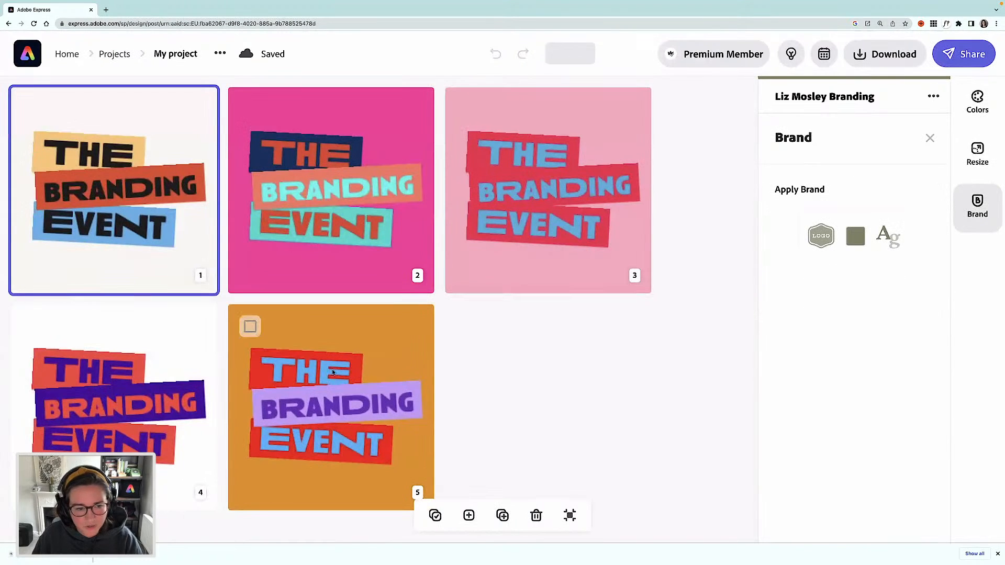
click(143, 346)
double_click(145, 346)
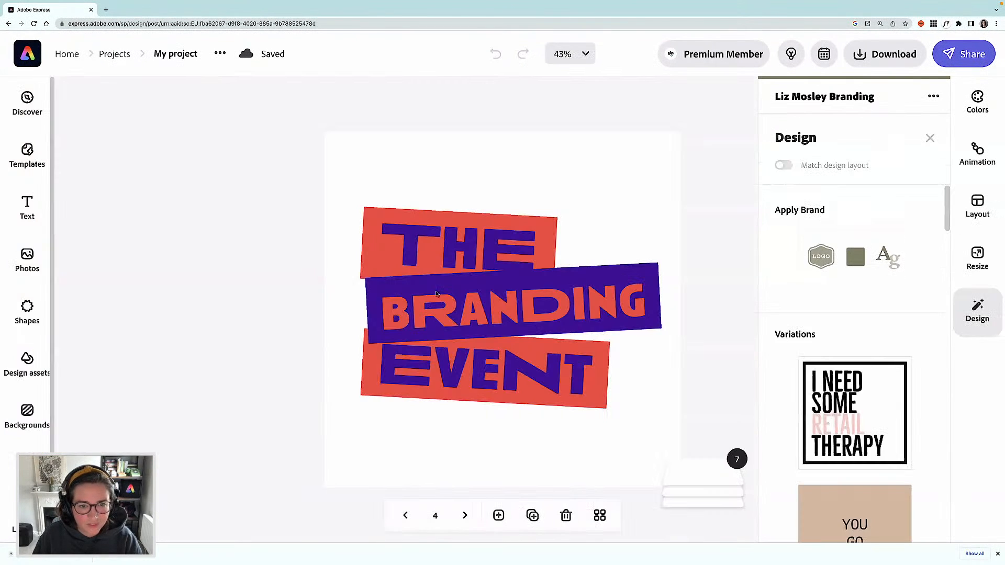
Step: Copy the hex code of the purple fill from the shape behind the word BRANDING
click(437, 281)
click(819, 185)
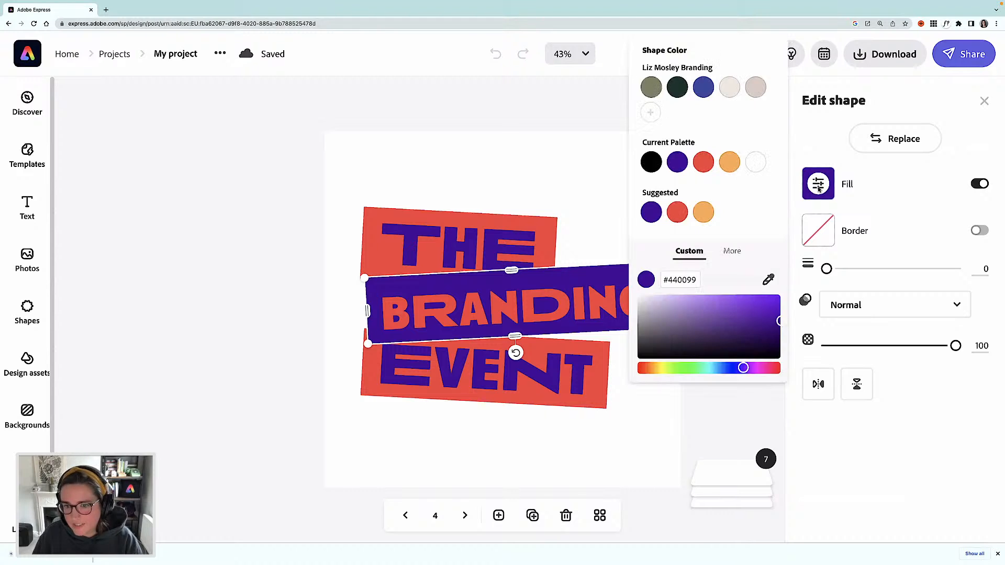
click(665, 279)
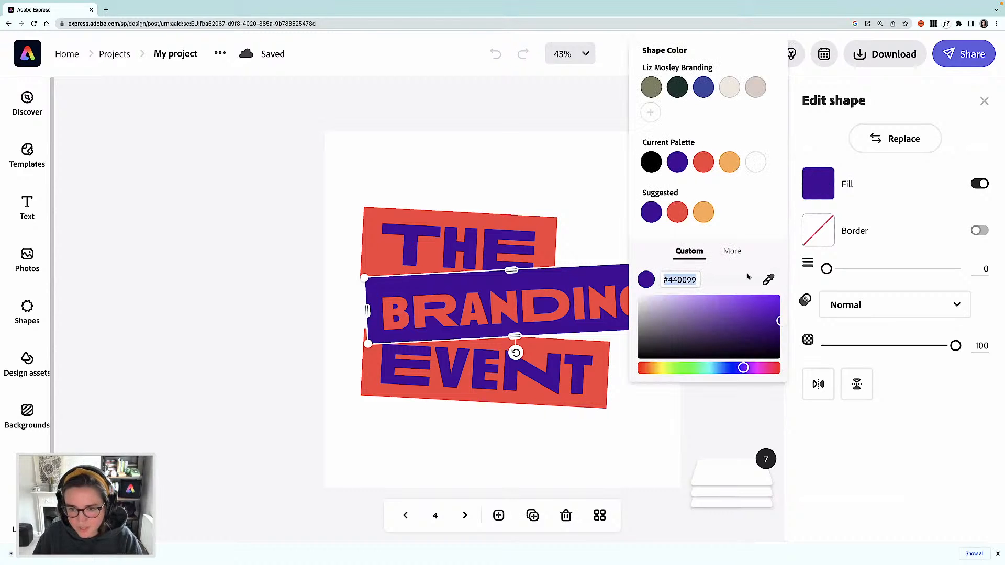
Step: Open The Branding Event brand and add the logo's purple, #440099, as an additional brand colour
click(36, 57)
click(32, 267)
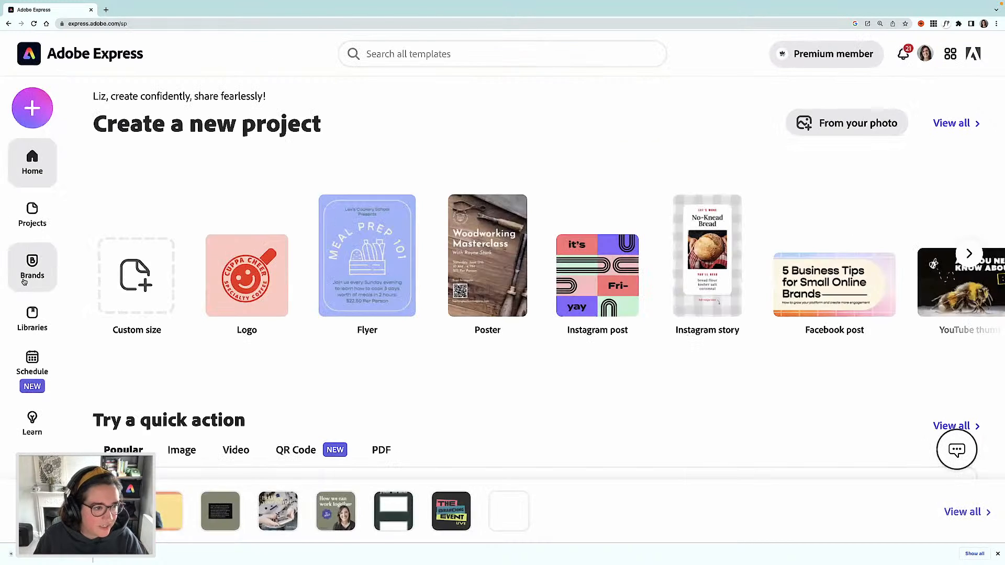
scroll(419, 325, down, 3)
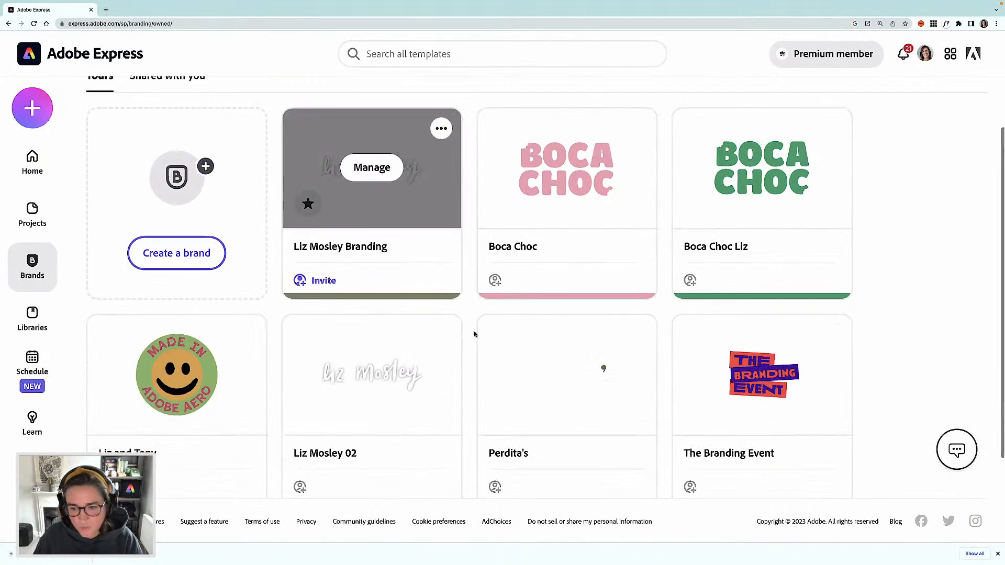
click(725, 358)
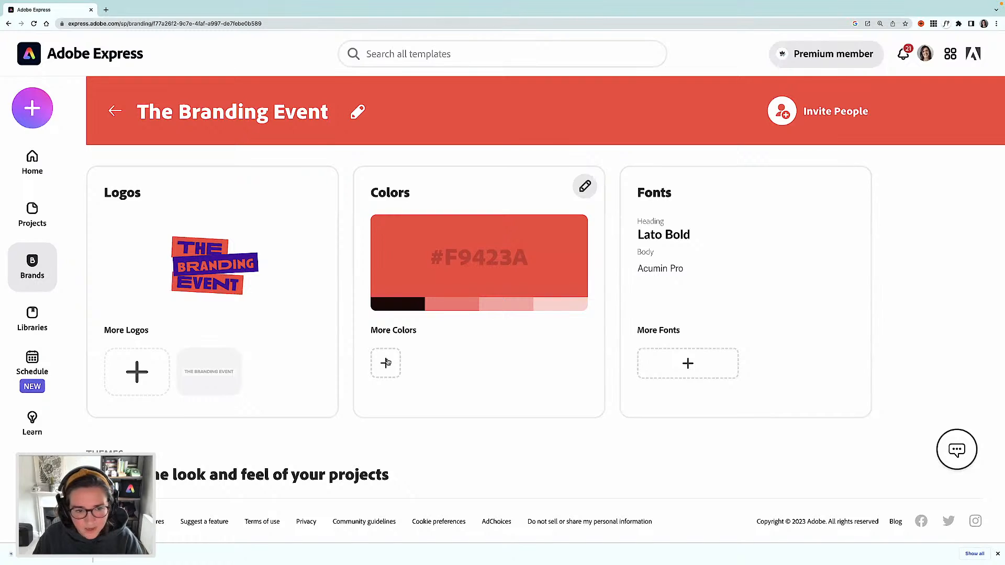
click(386, 363)
click(384, 432)
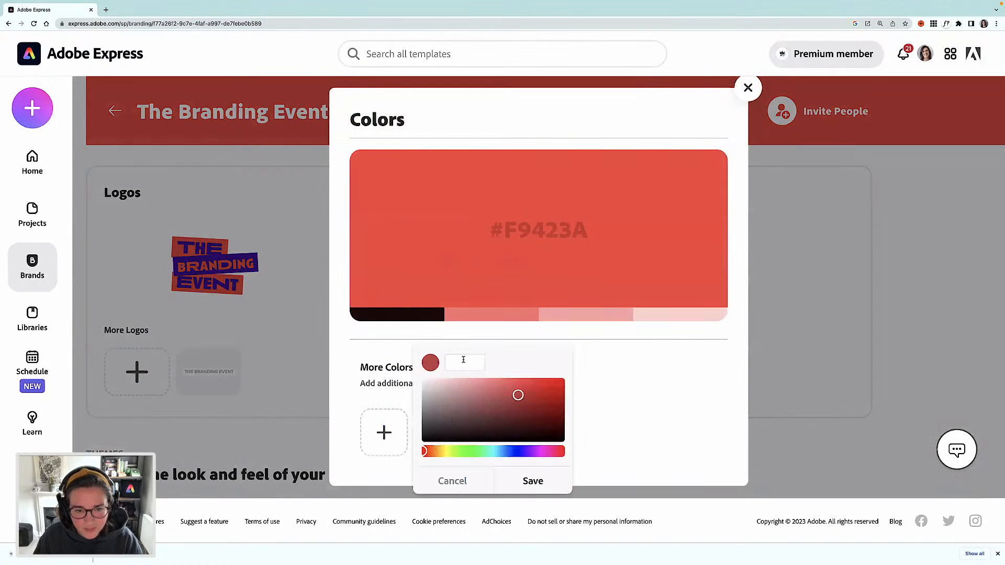
key(ctrl+v)
click(533, 481)
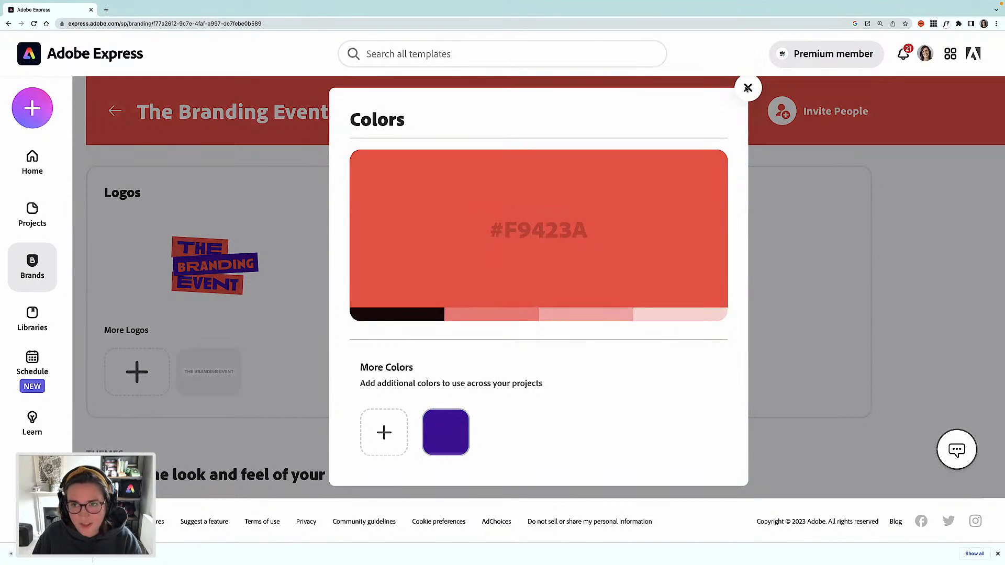
click(748, 88)
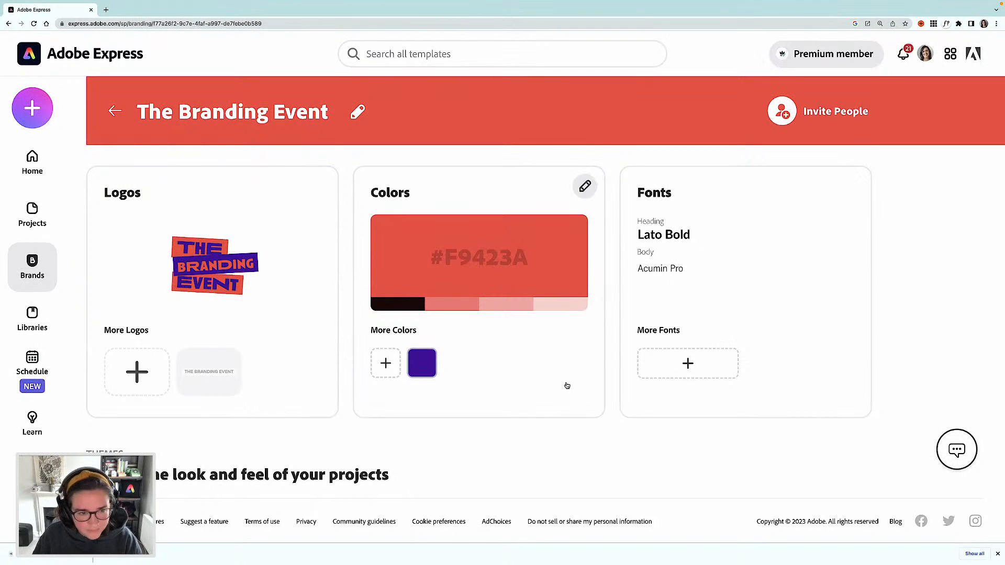
Step: Replace the brand's body font with Lato Regular
scroll(566, 384, down, 1)
scroll(227, 314, up, 1)
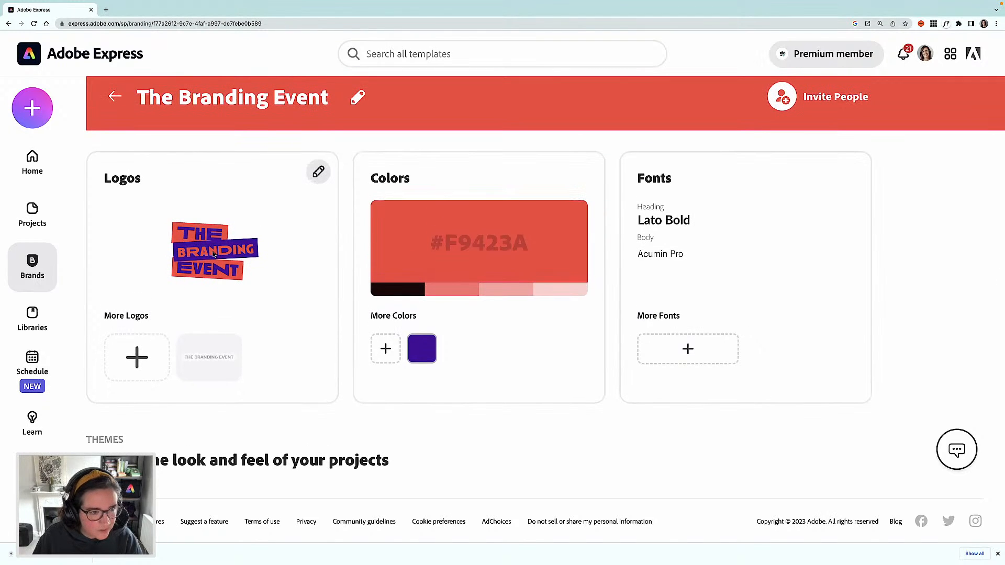
click(687, 351)
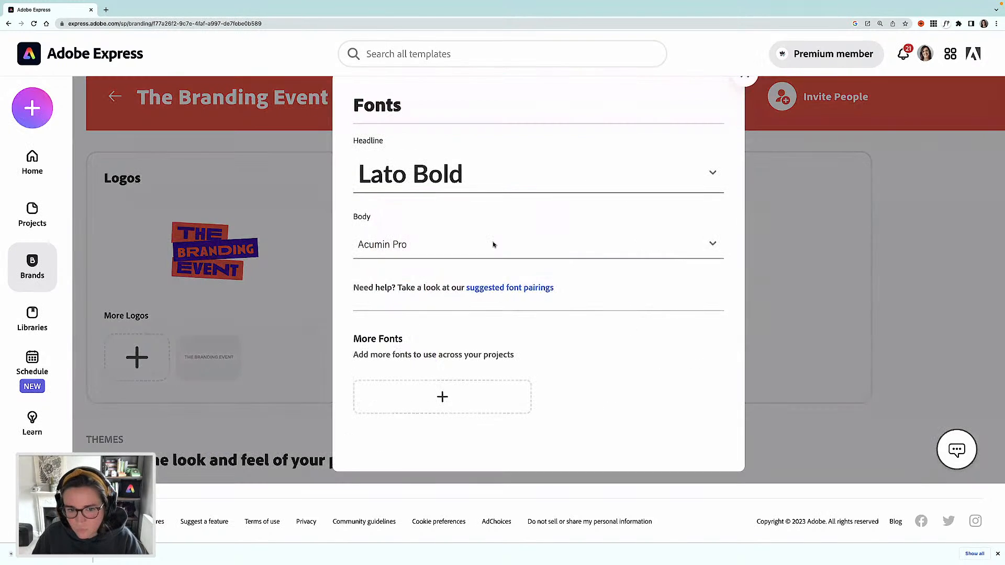
click(398, 168)
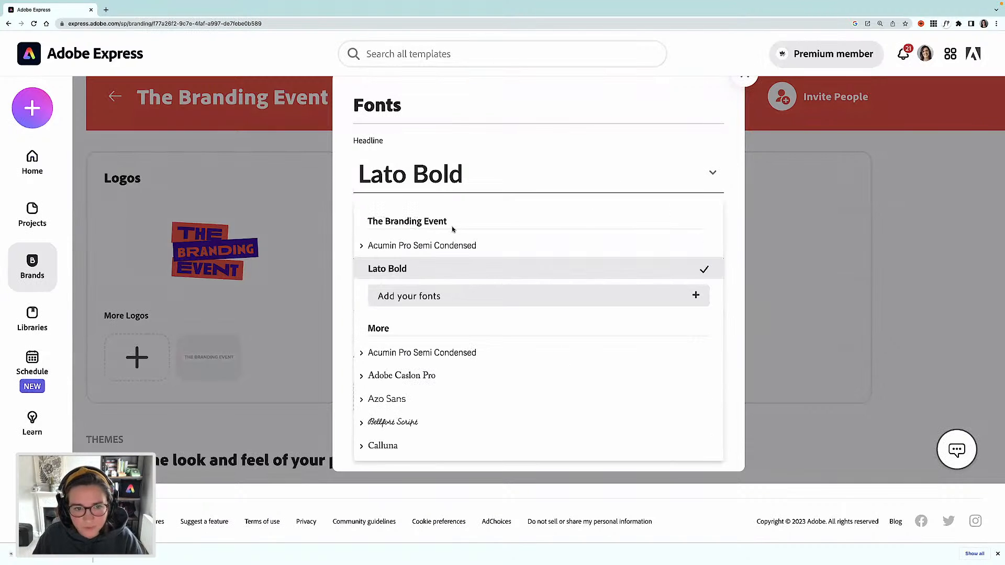
click(734, 203)
click(465, 240)
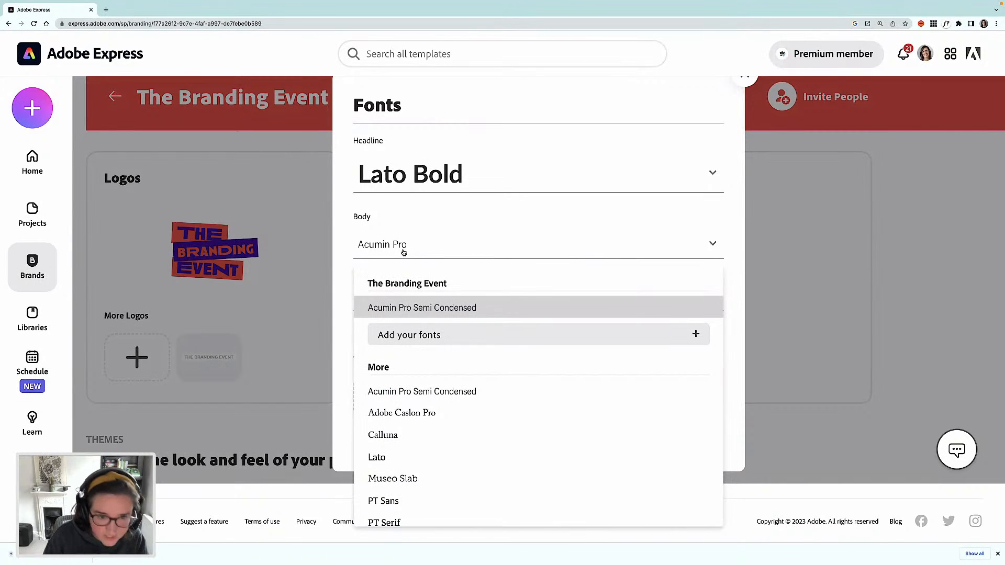
scroll(403, 254, up, 1)
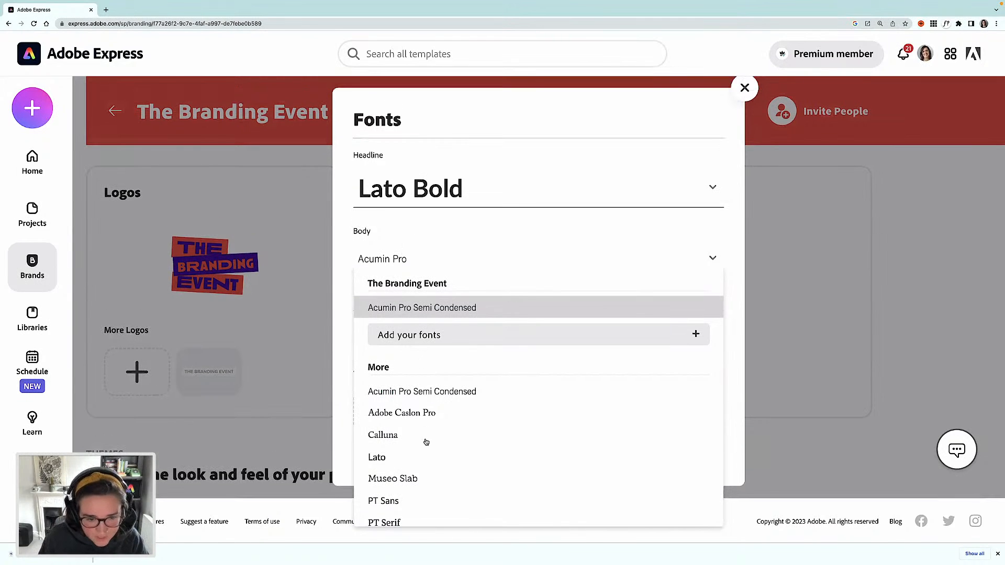
scroll(413, 462, down, 1)
scroll(413, 463, down, 1)
click(409, 421)
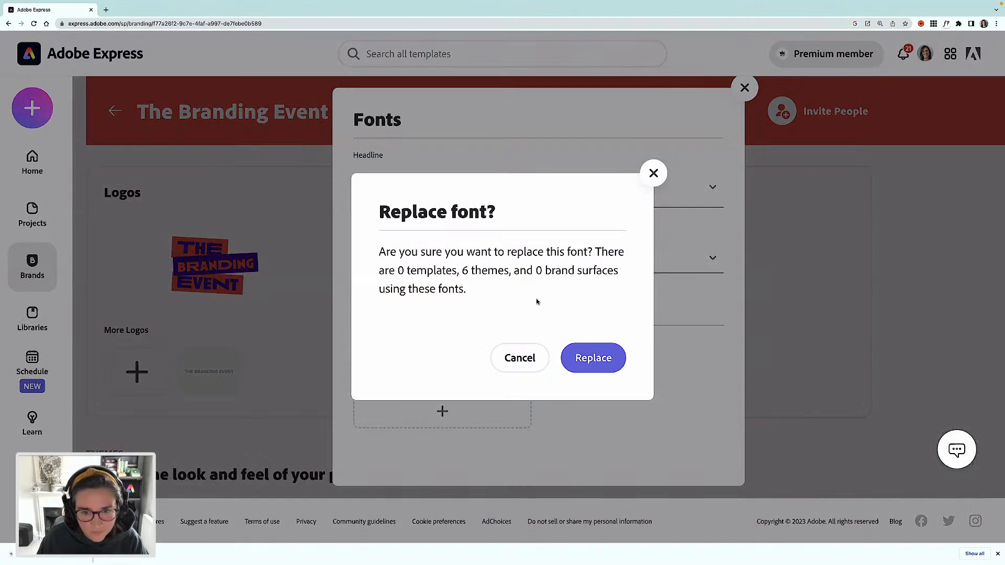
click(580, 353)
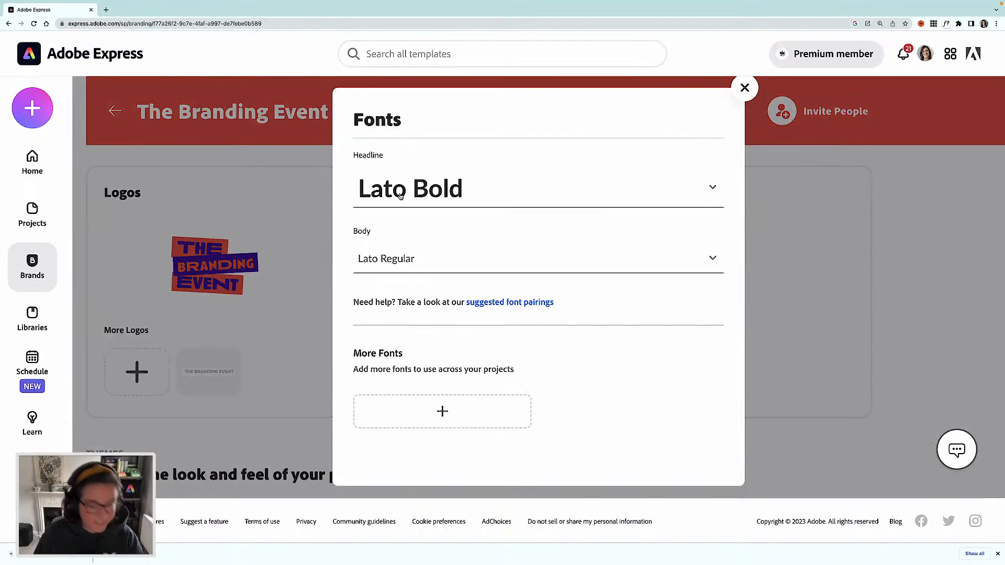
Step: Browse the fonts available for the brand's headline and close the font settings
click(446, 197)
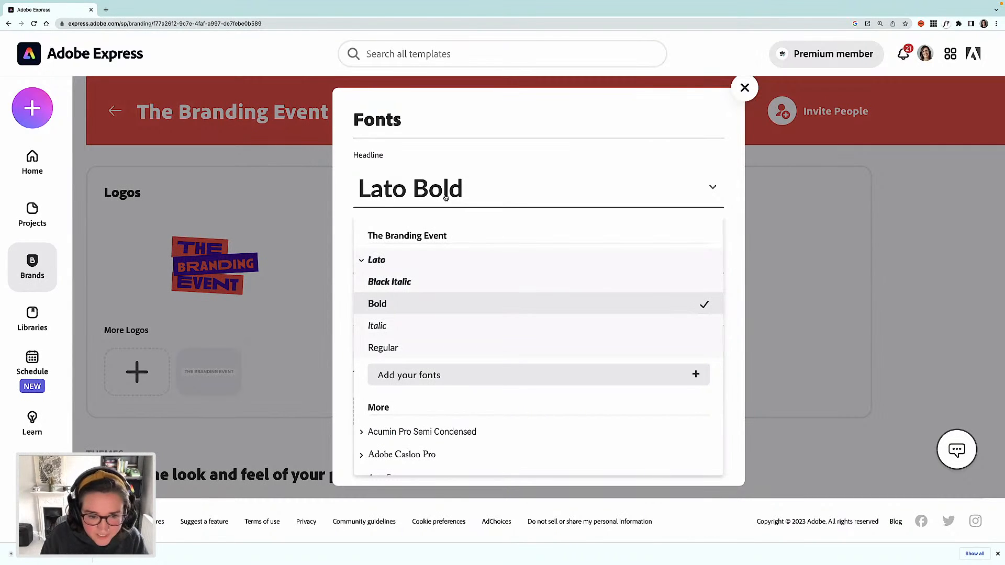
scroll(406, 378, down, 5)
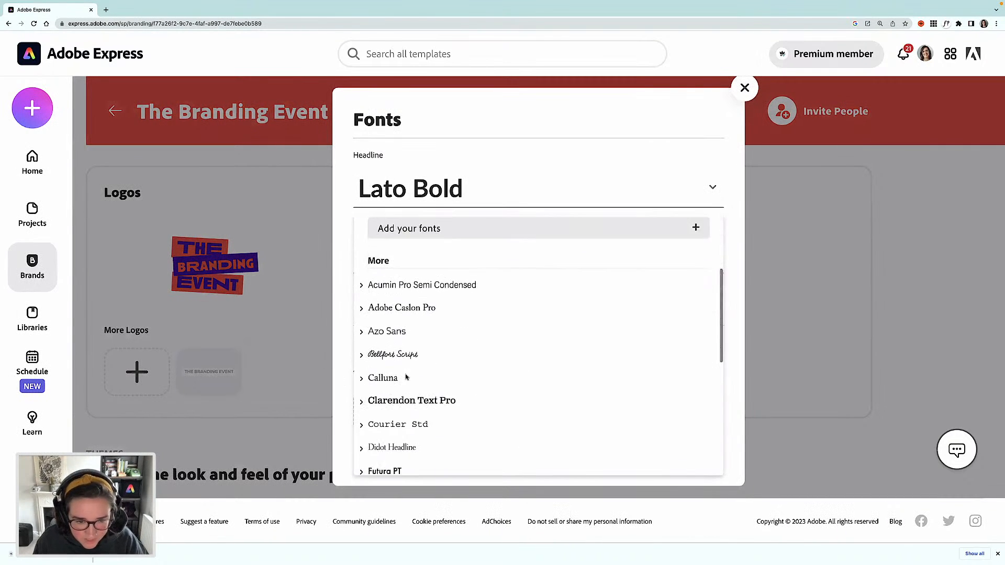
scroll(406, 377, down, 2)
scroll(406, 377, down, 2)
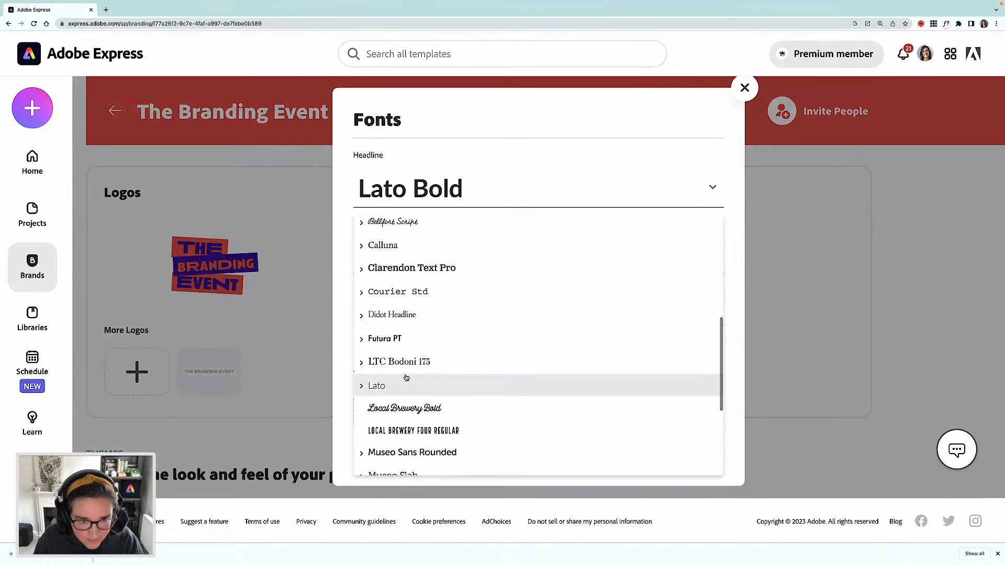
scroll(406, 377, down, 4)
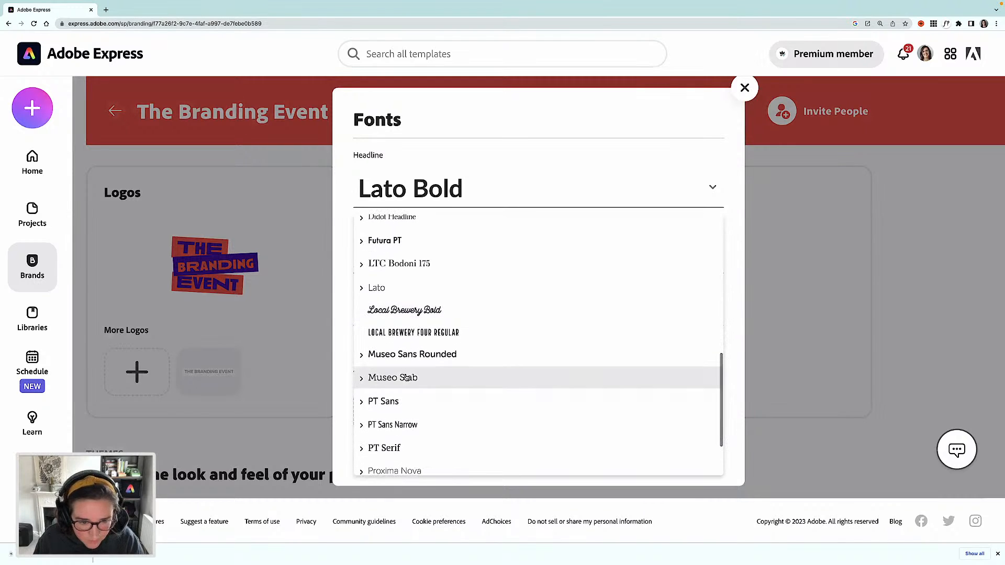
scroll(407, 377, up, 8)
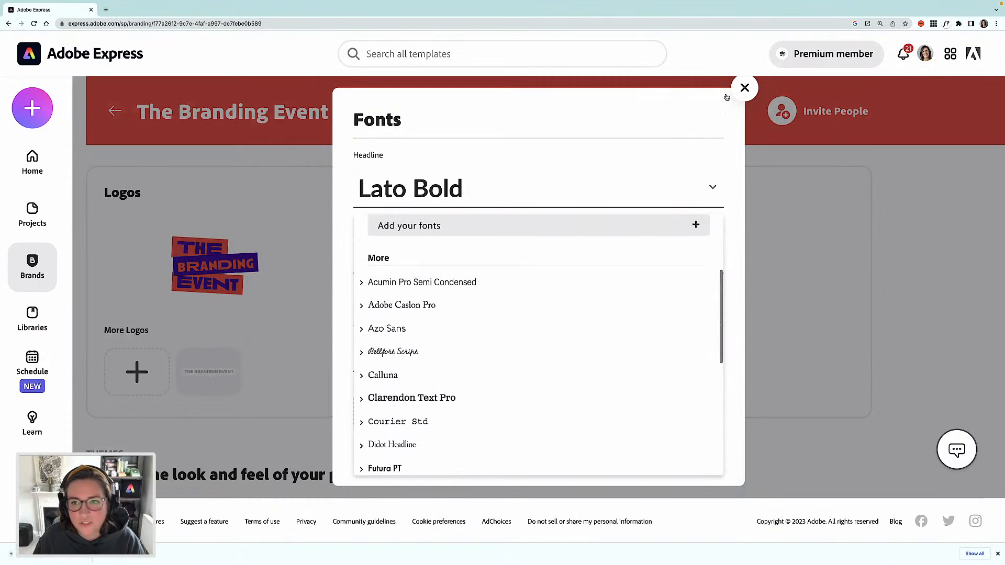
click(744, 88)
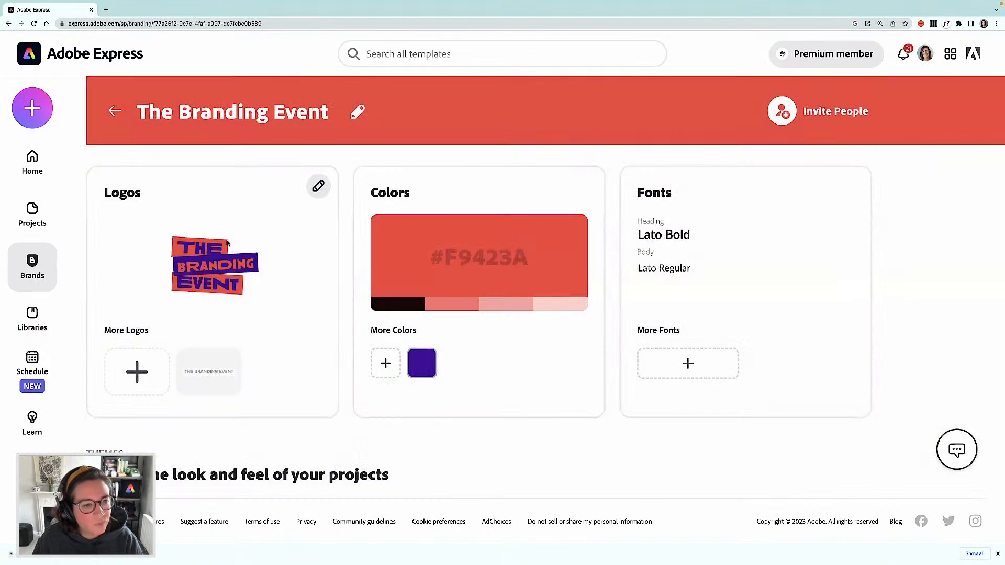
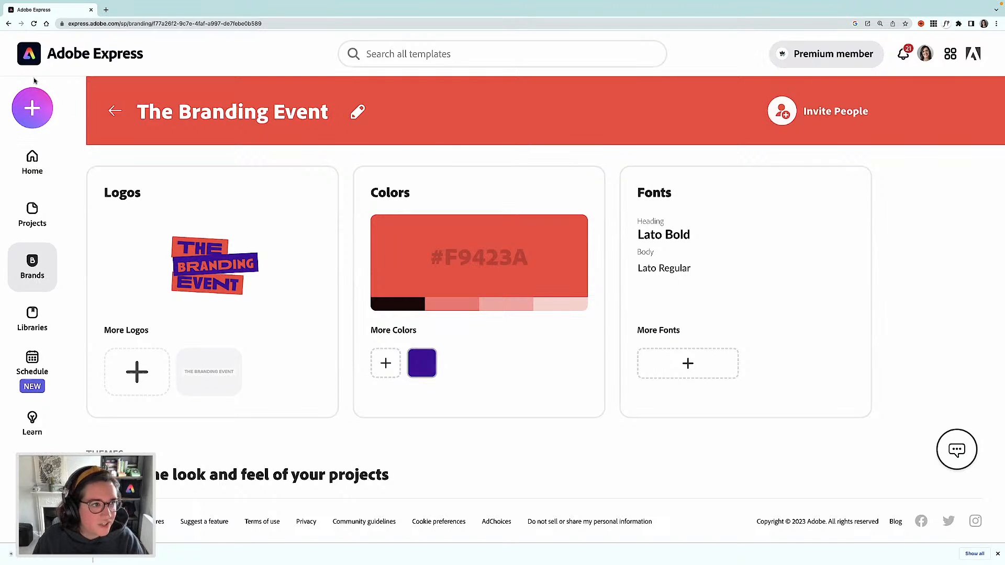
Step: Duplicate the most recent logo project from the home page and name the copy "Branding Event"
click(32, 160)
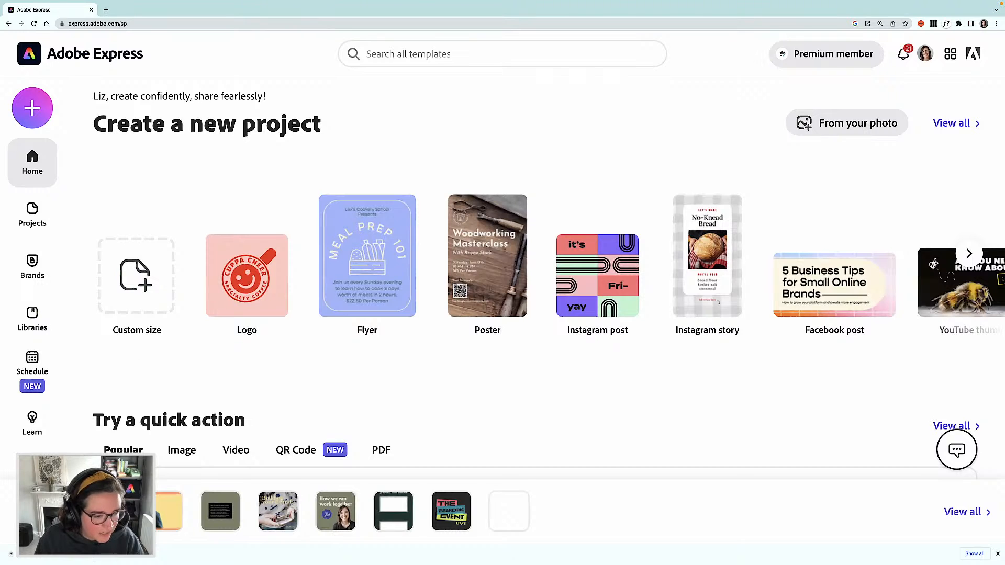
click(121, 498)
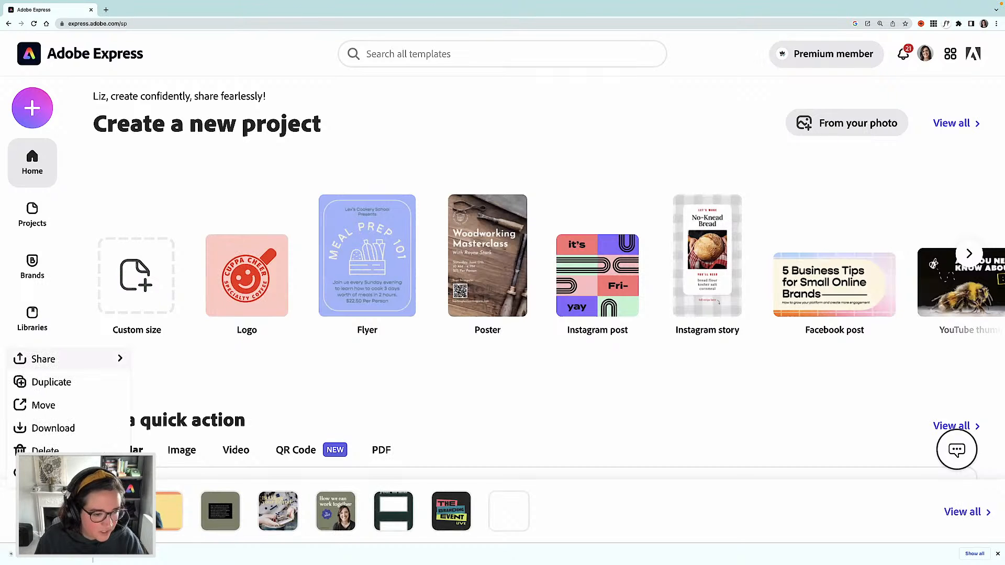
click(69, 382)
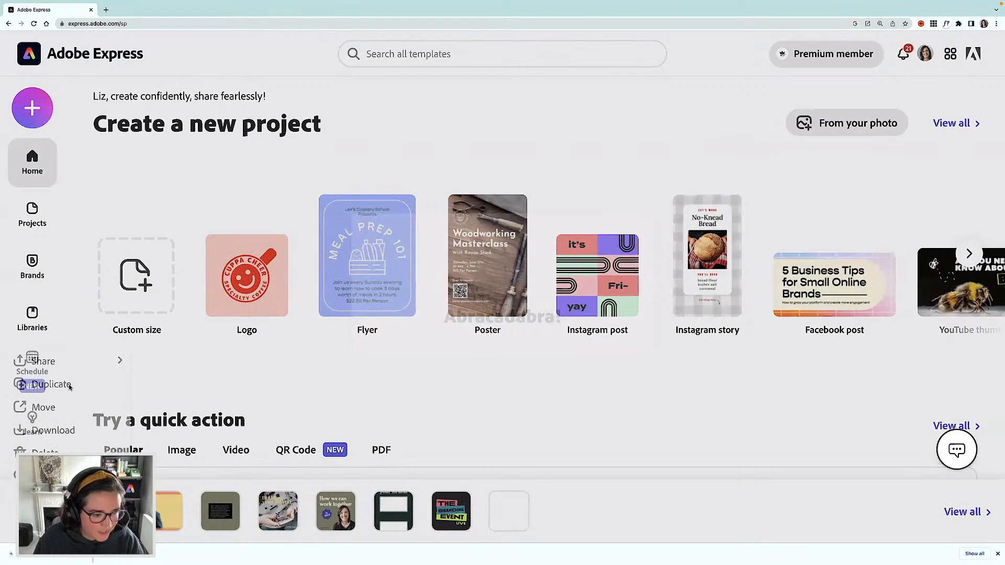
triple_click(479, 269)
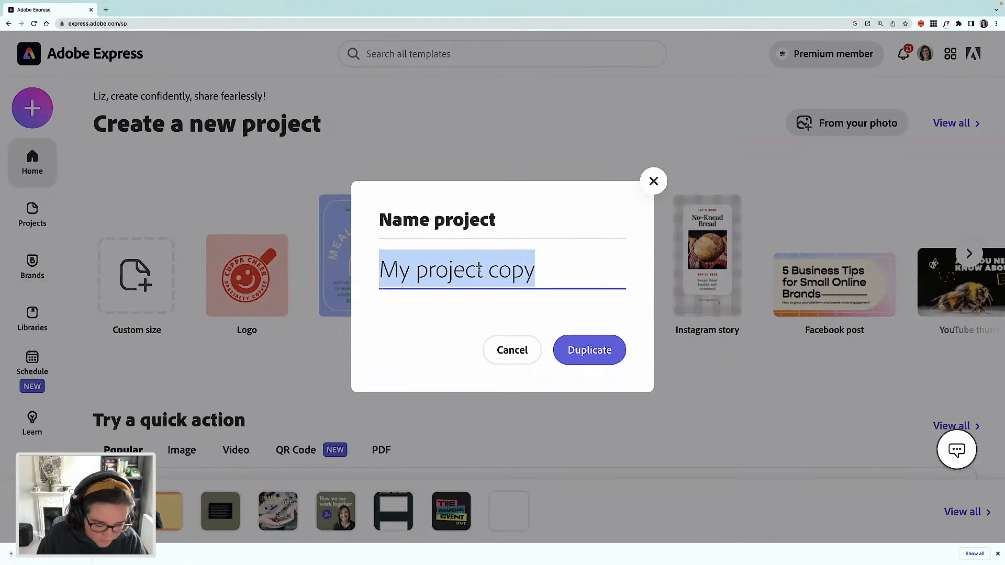
text(Bra)
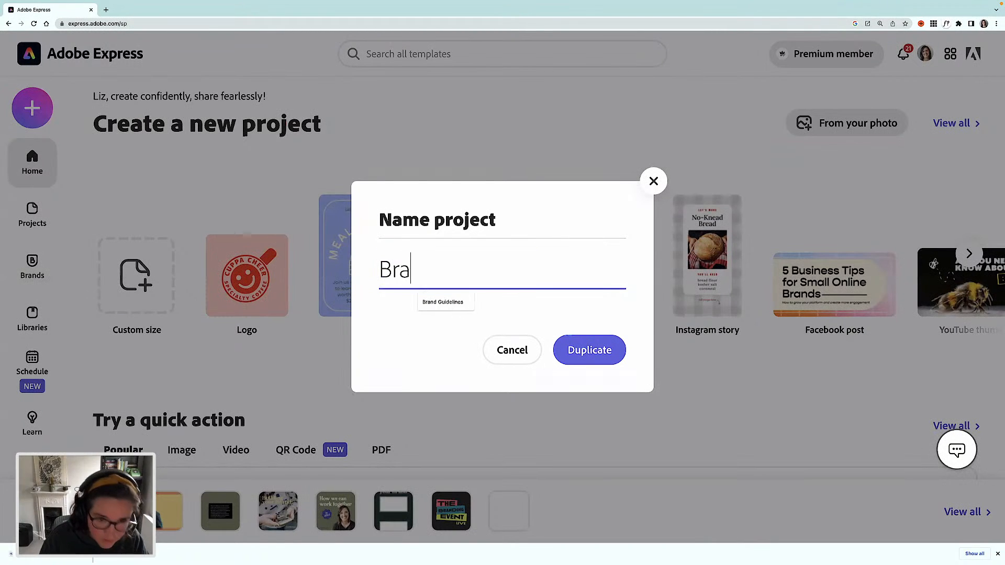
text(nding Event)
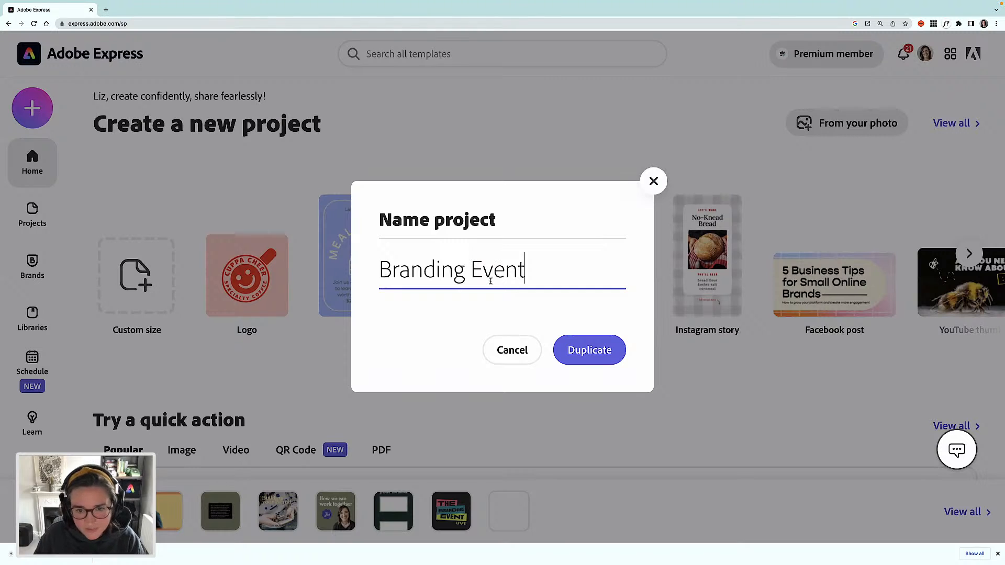
click(588, 357)
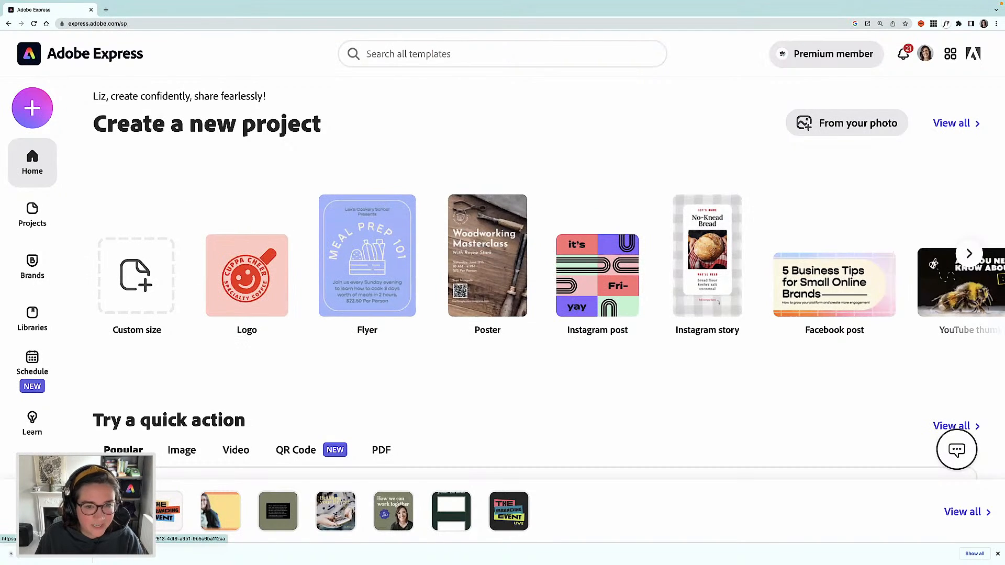
Step: In the Branding Event project copy, delete every page except the red and purple logo and duplicate the remaining page
click(168, 511)
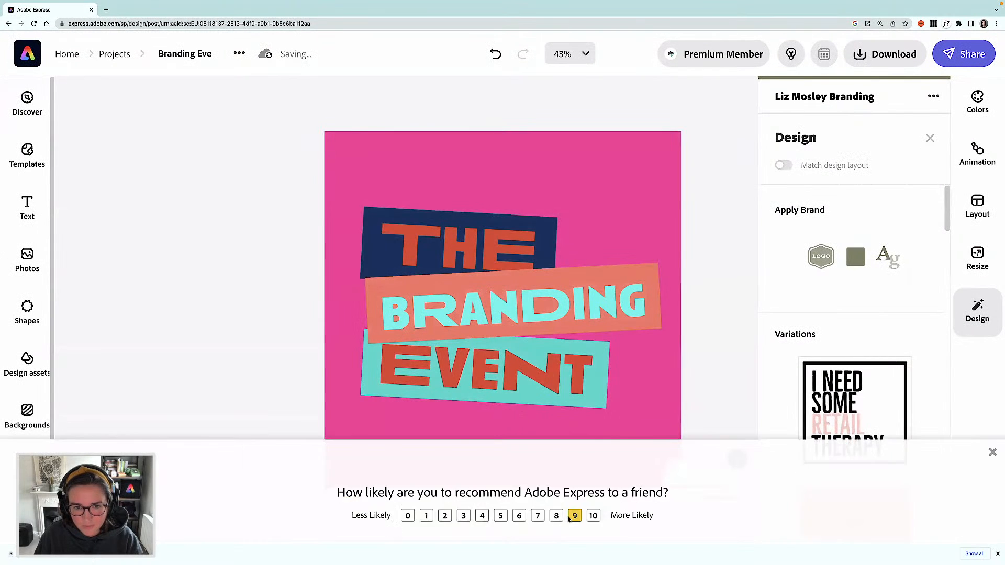
click(569, 515)
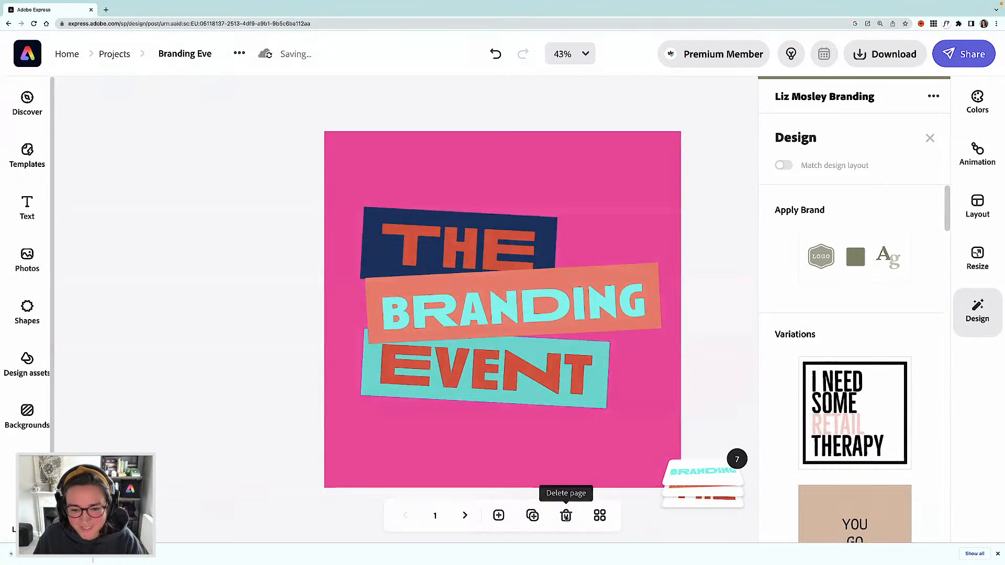
click(566, 517)
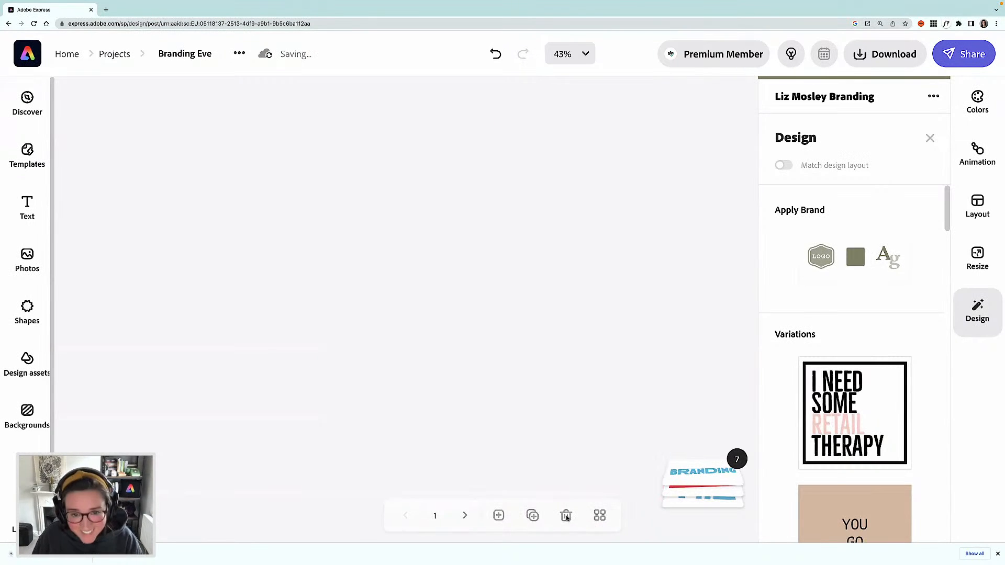
click(465, 517)
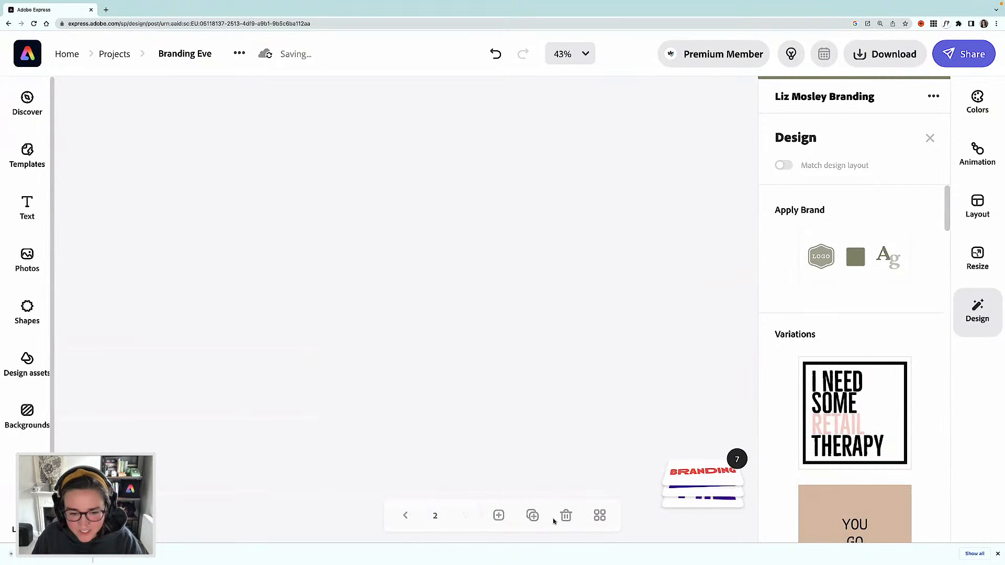
click(566, 517)
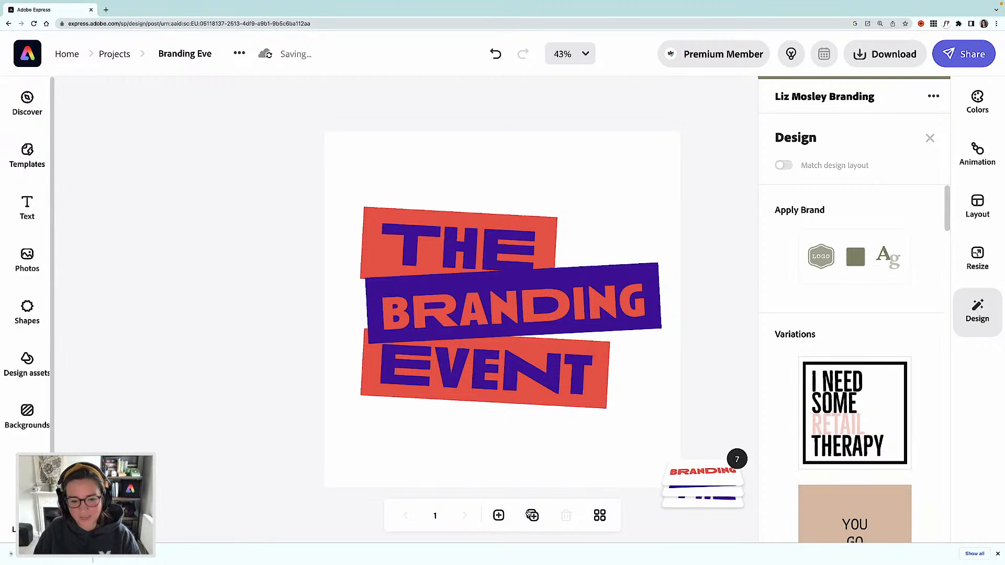
click(532, 516)
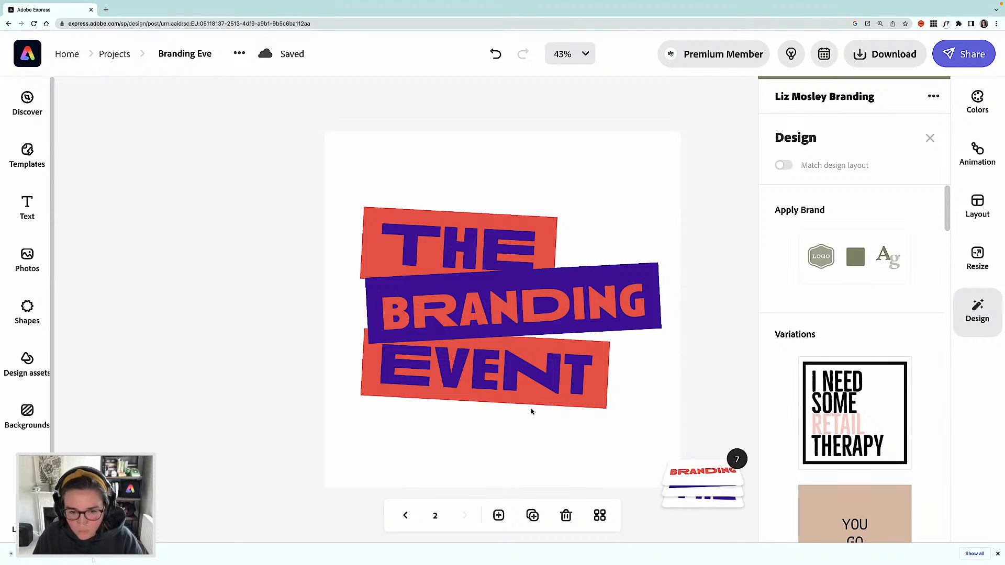
Step: Separate the logo's word blocks on the duplicated page, placing BRANDING near the page's top with THE and EVENT in the lower half
click(496, 316)
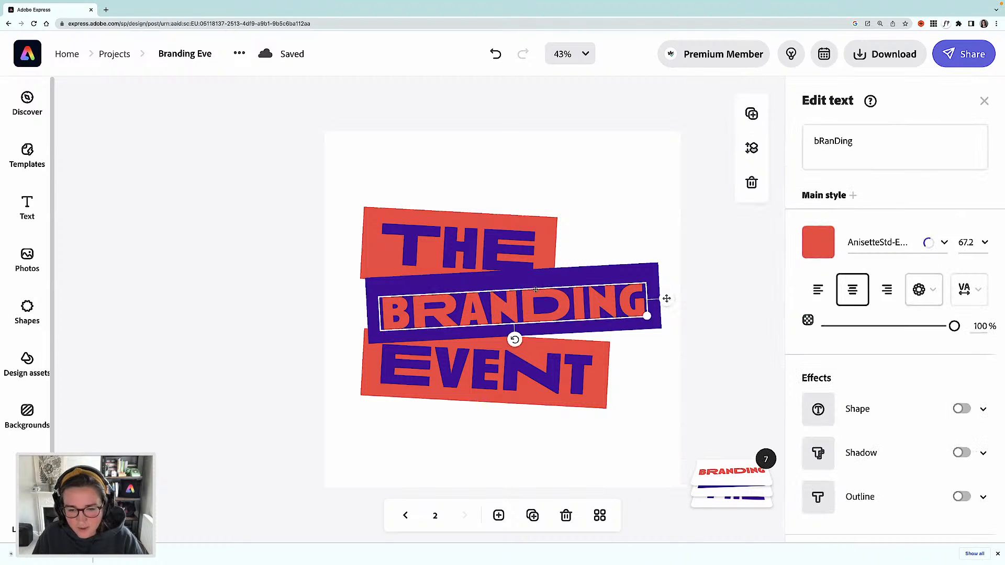
shift+click(537, 283)
drag(537, 281, 606, 158)
click(533, 346)
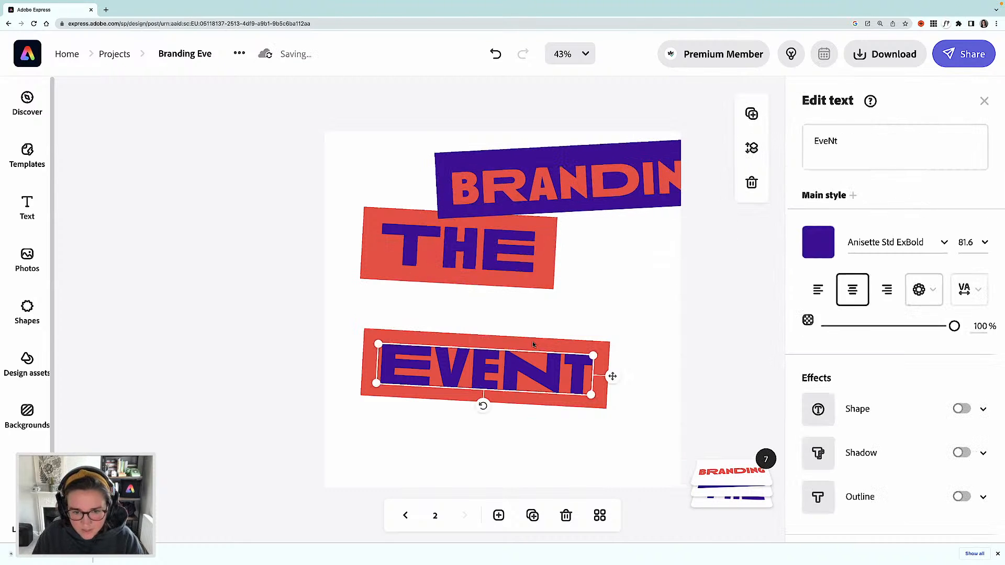
shift+click(538, 344)
drag(538, 344, 565, 412)
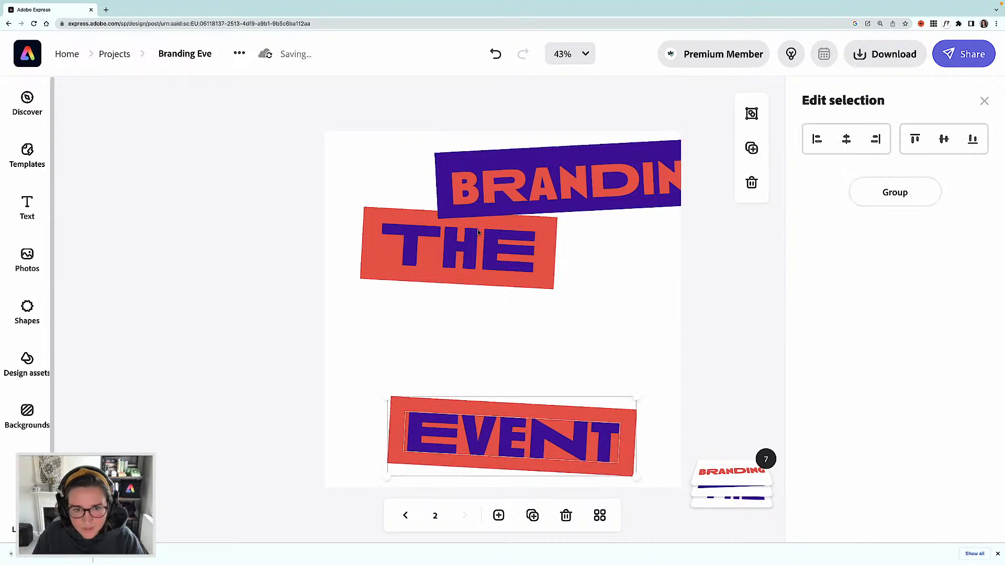
click(416, 267)
shift+click(414, 278)
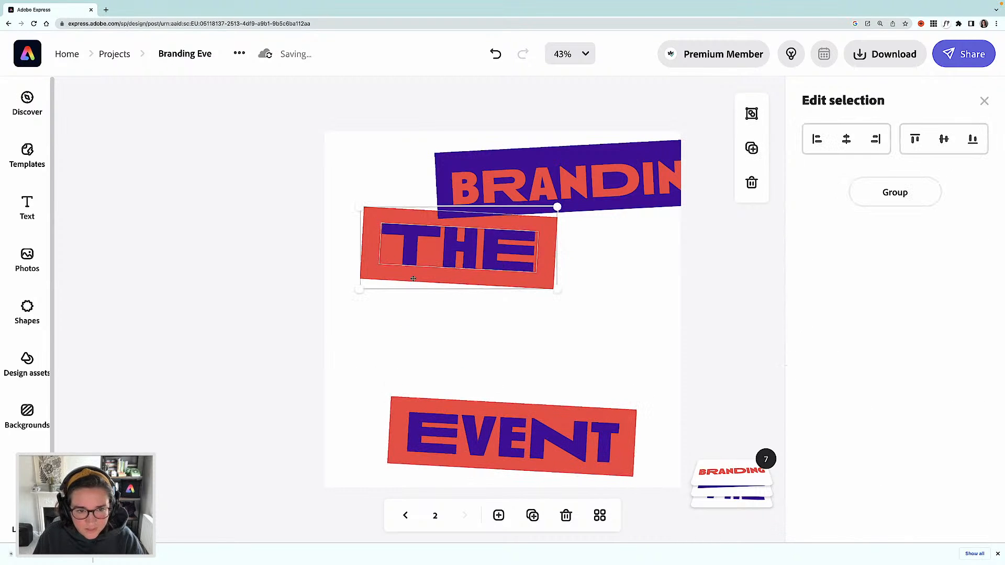
drag(414, 278, 432, 386)
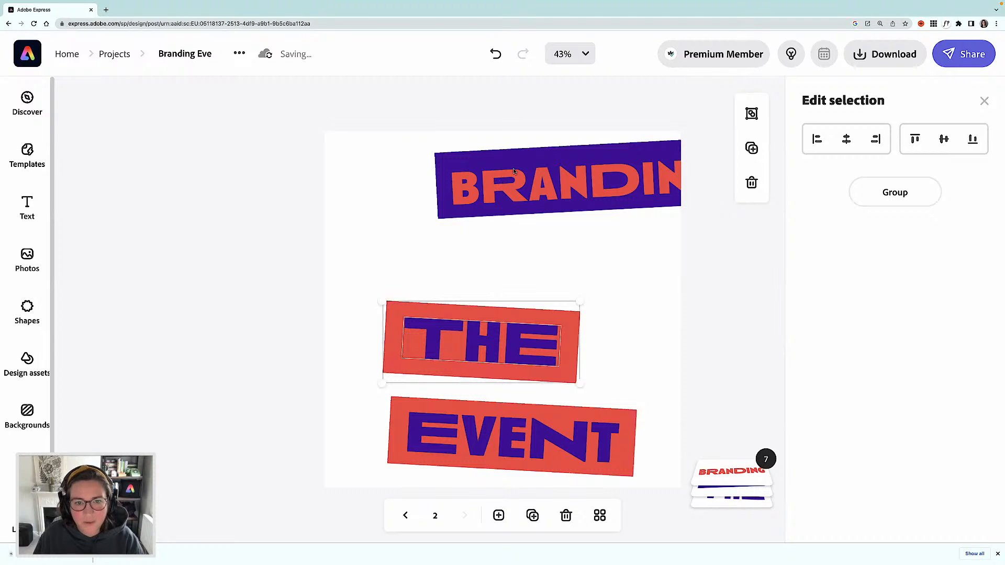
click(533, 161)
shift+click(557, 156)
drag(556, 156, 481, 178)
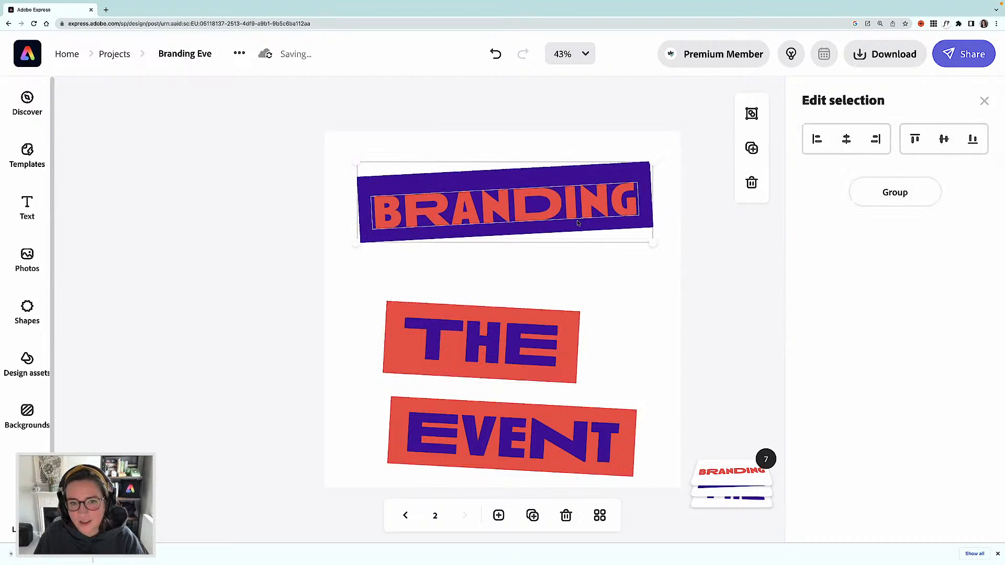
Step: Replace the BRANDING text with "SPeaKers", reduce it to size 63 and centre it within its purple banner
click(554, 212)
double_click(846, 146)
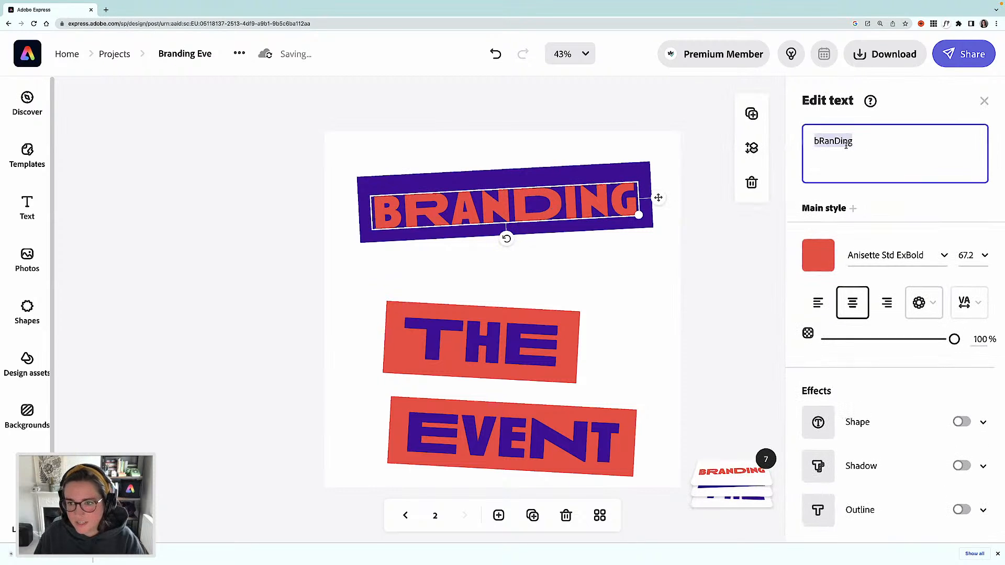
text(SPEAER)
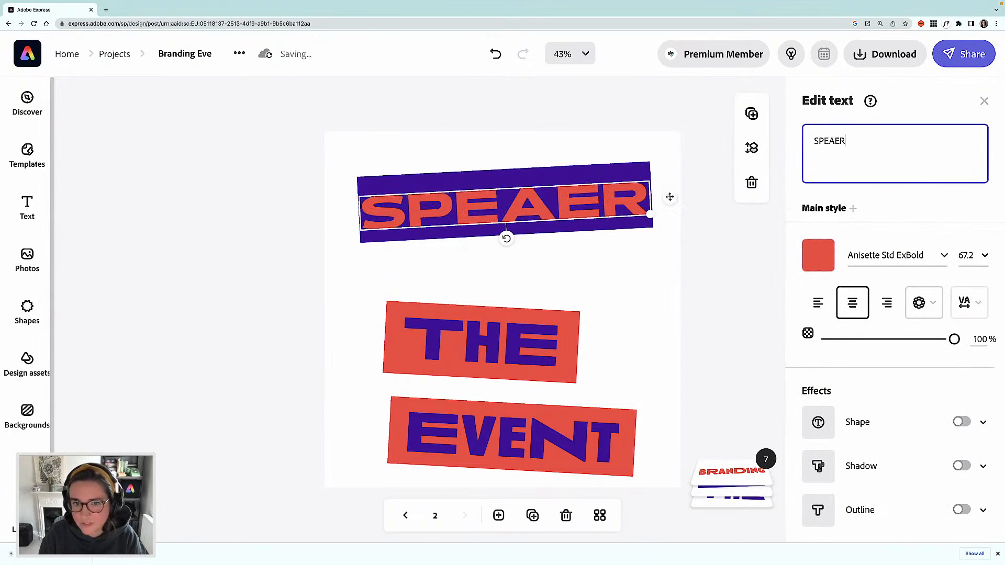
key(BackSpace)
key(BackSpace)
key(BackSpace)
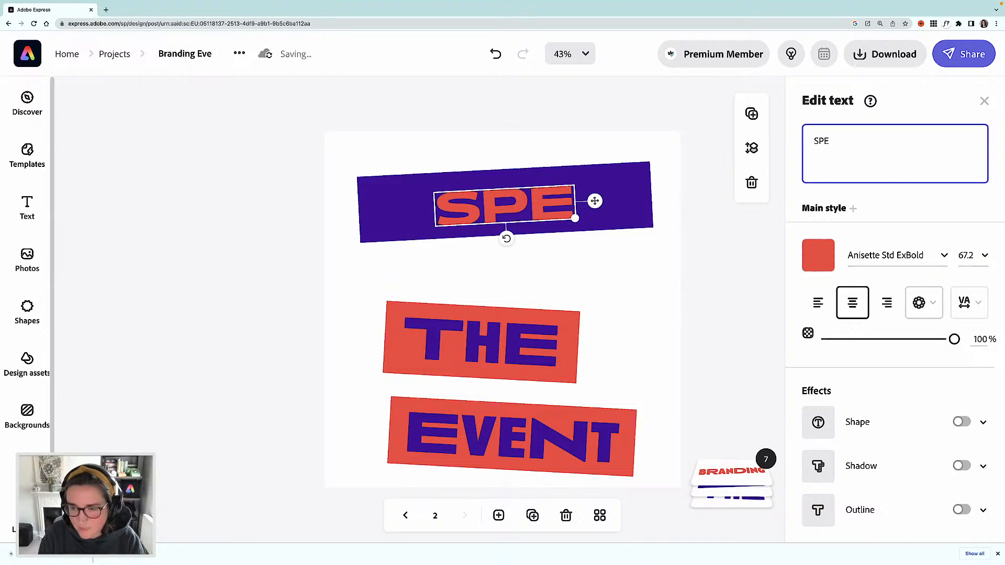
key(BackSpace)
text(e)
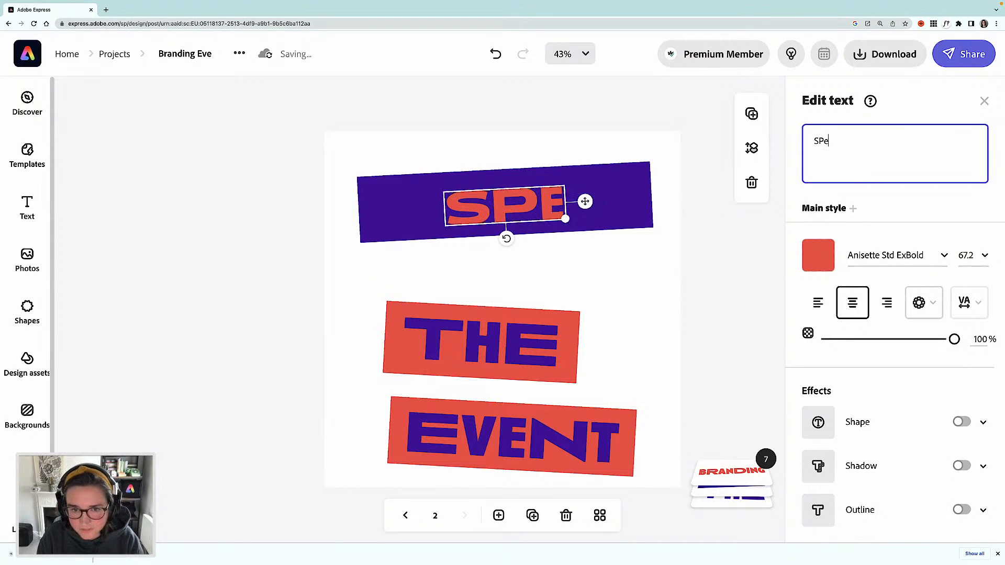
text(aKe)
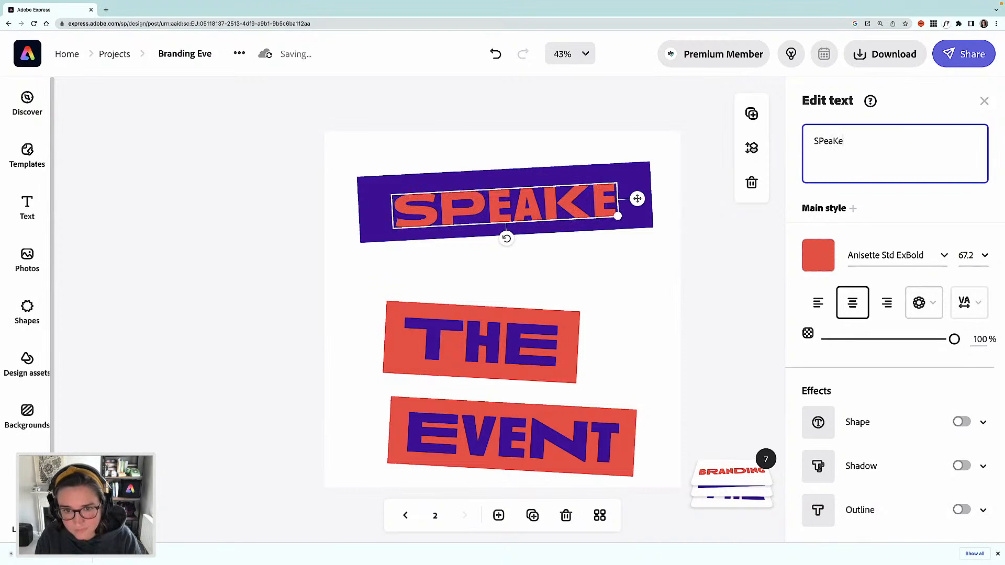
text(rs)
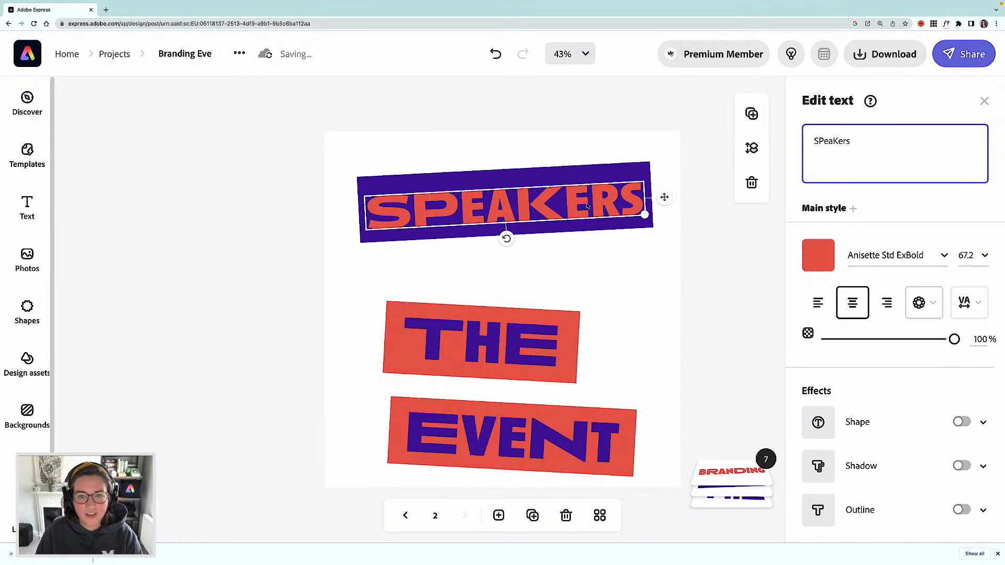
drag(633, 214, 604, 204)
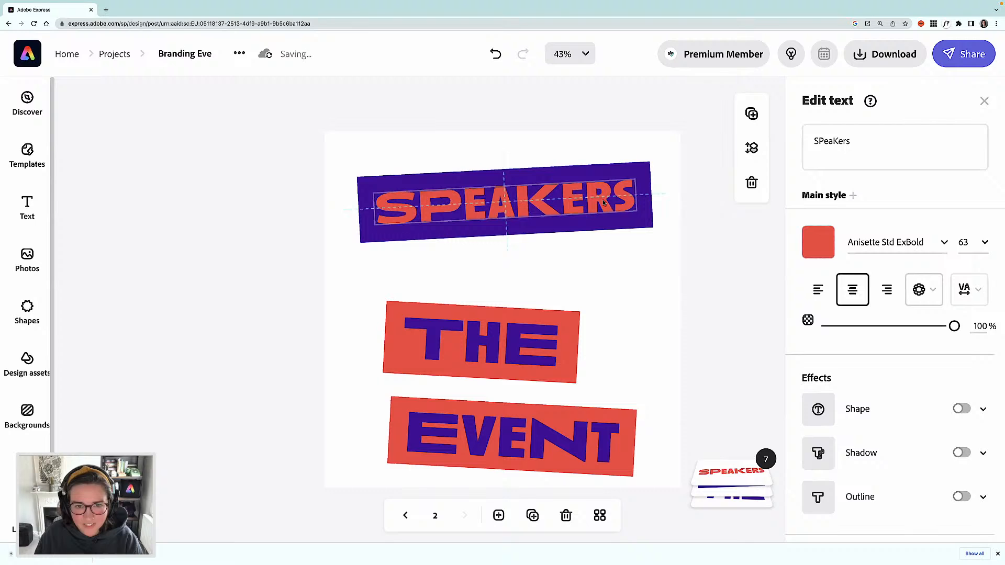
Step: Delete the THE and EVENT words together with their red background rectangles
click(632, 285)
click(481, 358)
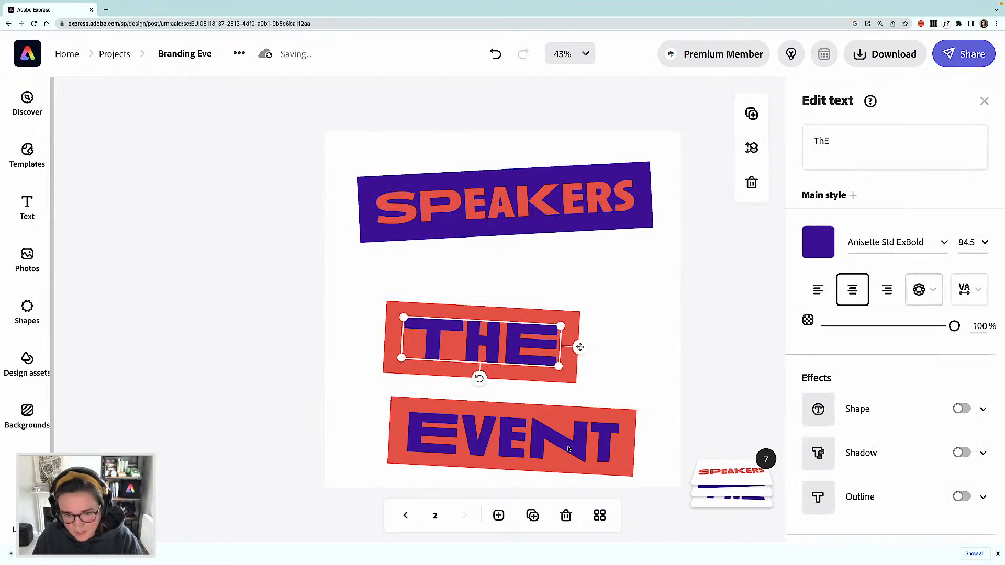
shift+click(568, 377)
key(Delete)
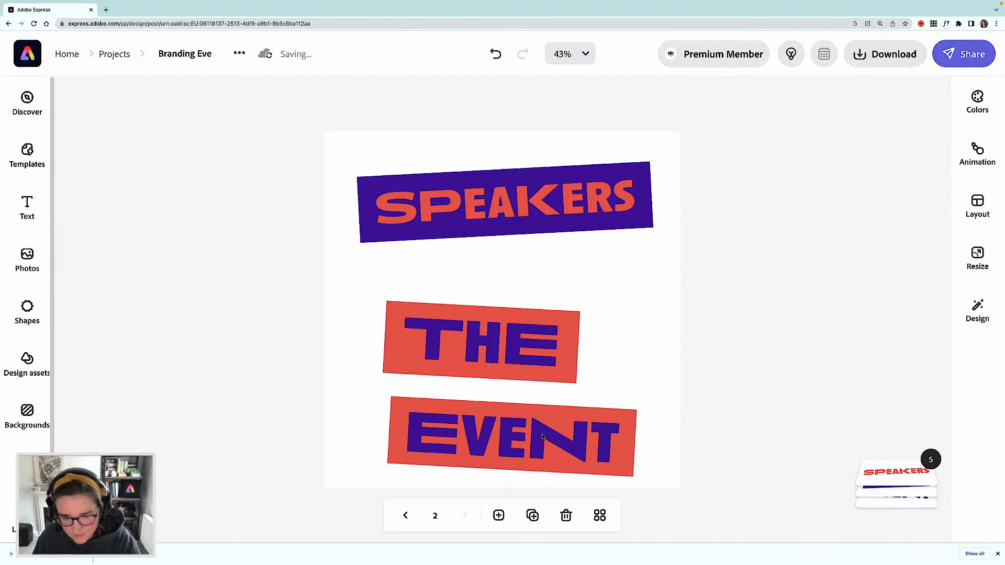
click(543, 435)
key(Delete)
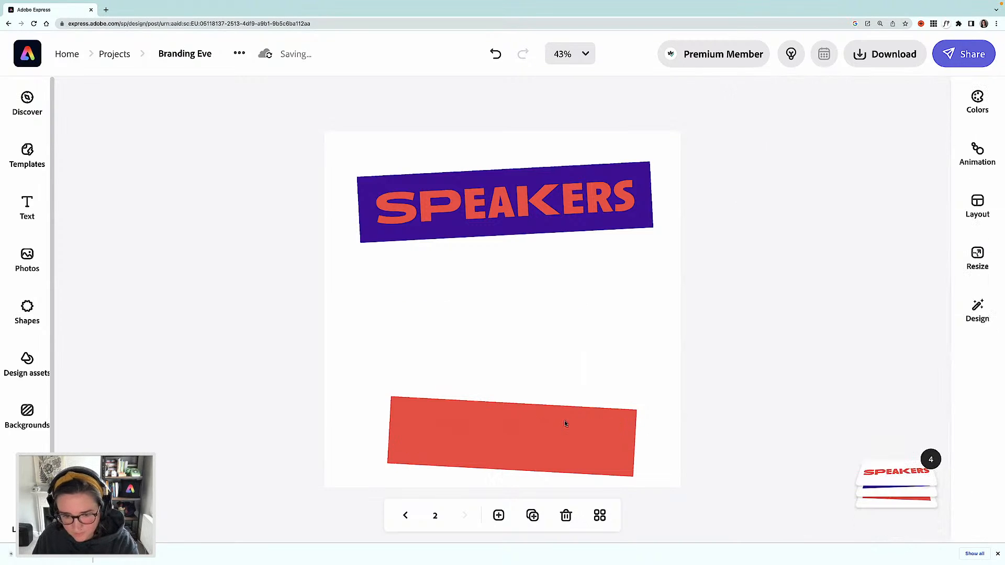
click(563, 421)
key(Delete)
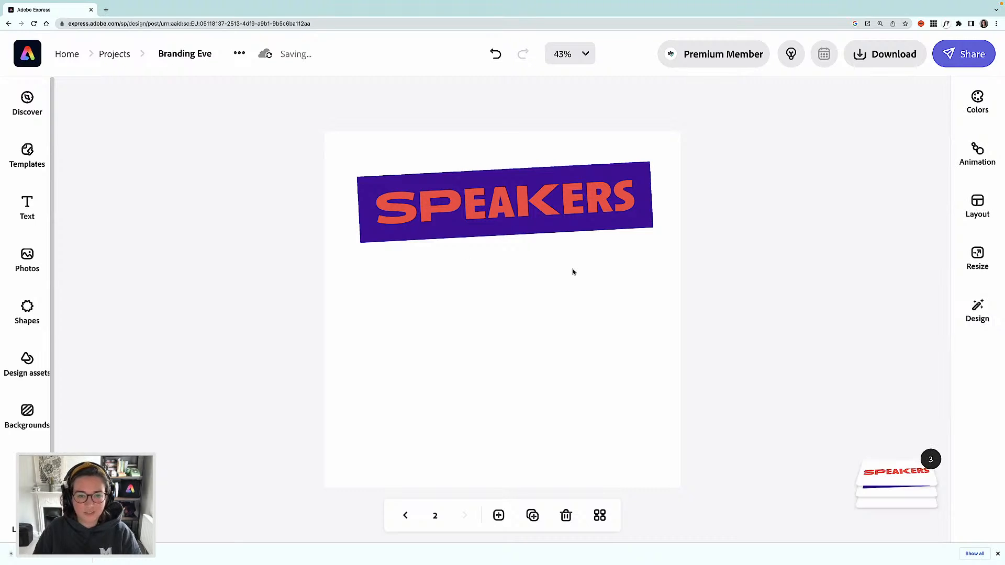
Step: Select the SPEAKERS text and its purple banner together and nudge them slightly down the page
drag(572, 272, 632, 250)
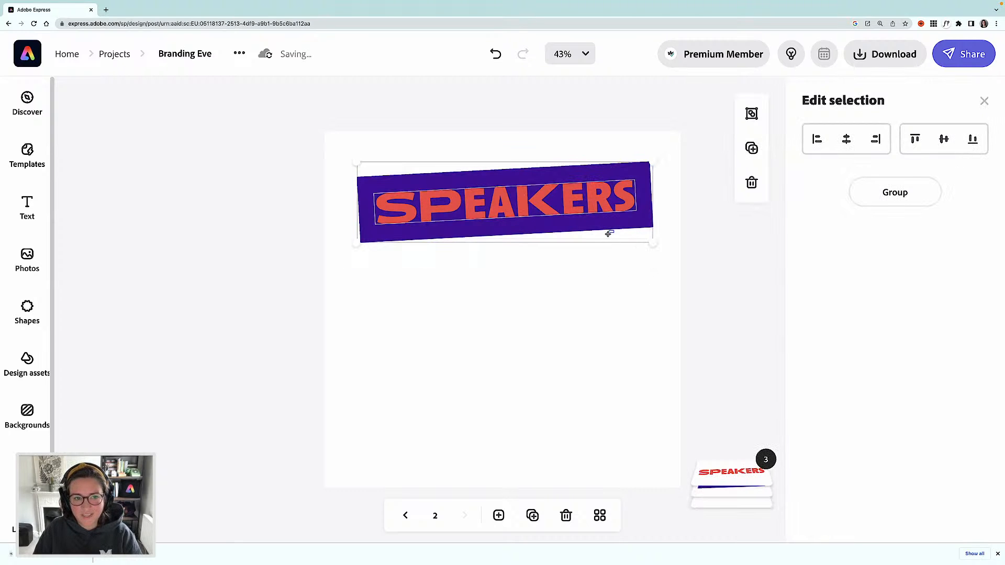
click(460, 148)
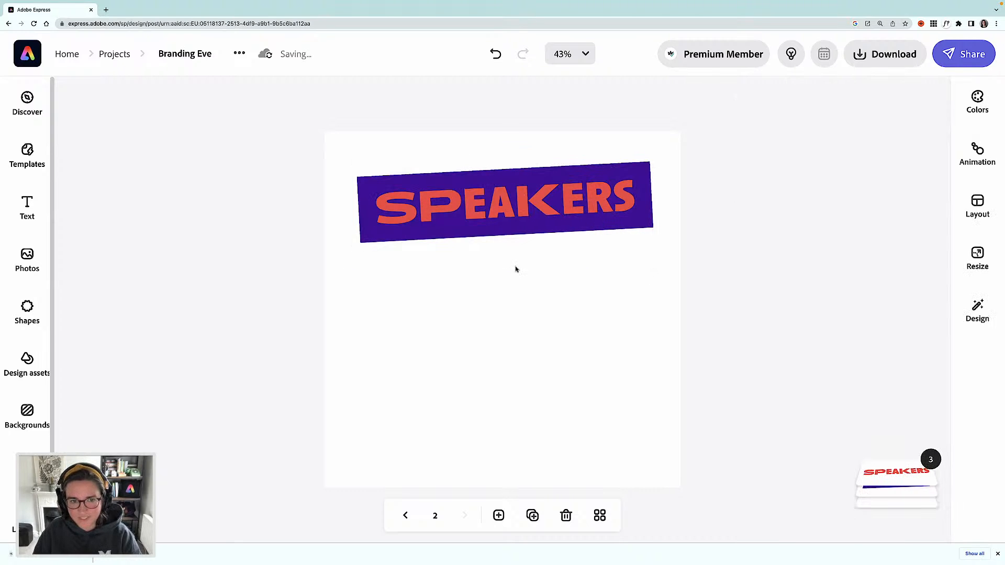
drag(516, 269, 454, 143)
key(shift+Down)
key(shift+Down)
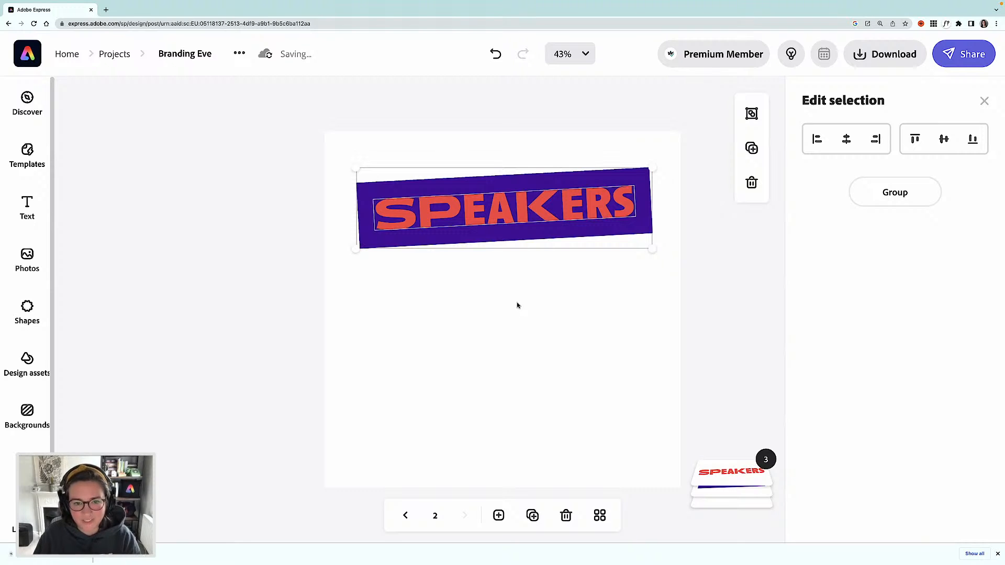
click(518, 306)
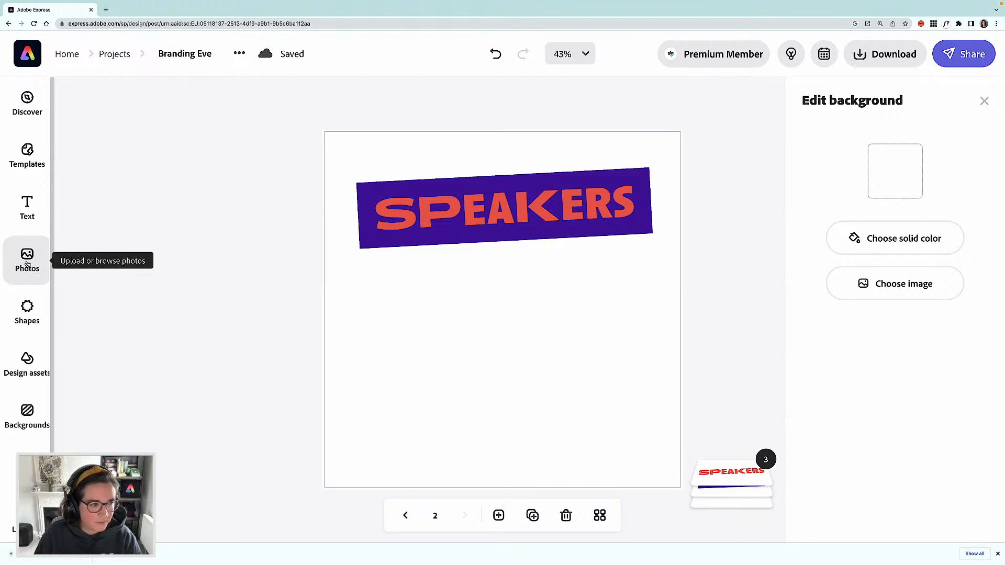
Step: Search the stock photos for "headshots" and add the portrait of the blonde woman in a green top to the page
click(28, 265)
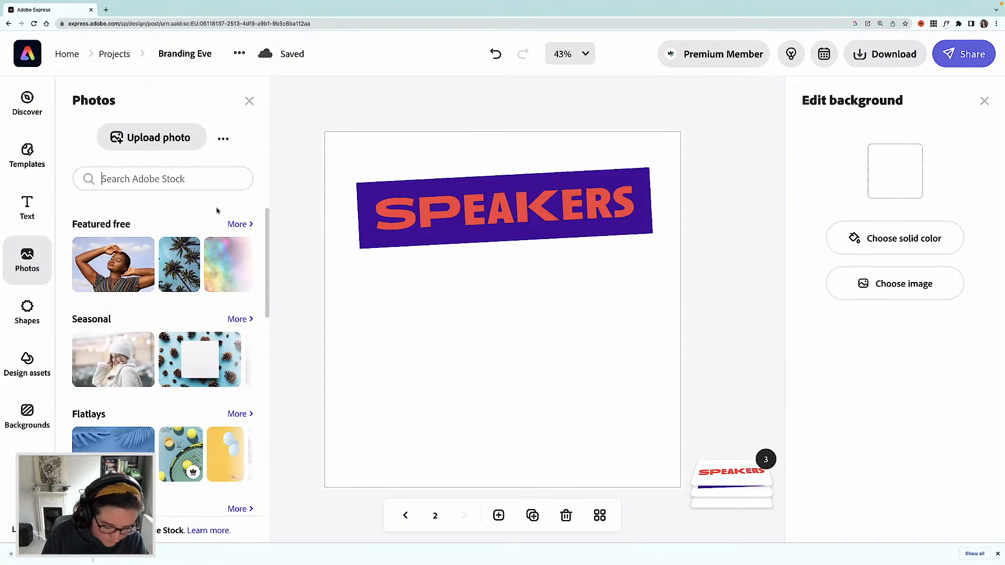
text(headshots)
key(Return)
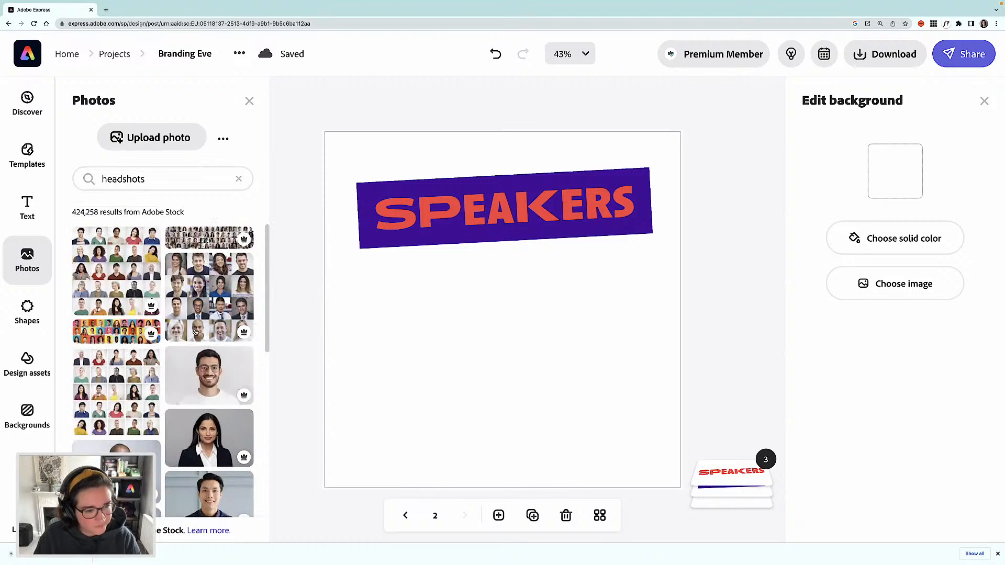
scroll(194, 337, down, 5)
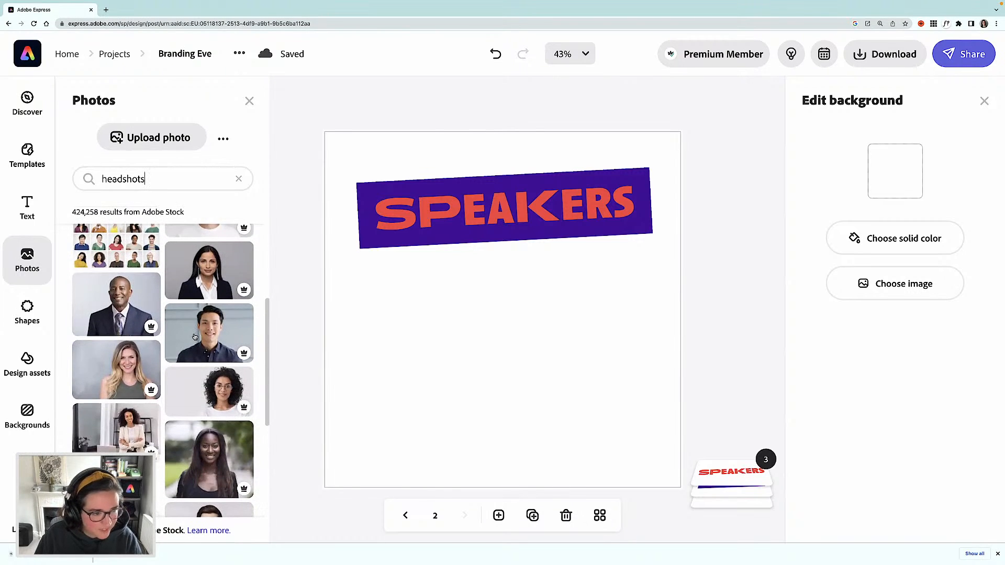
scroll(131, 320, down, 1)
click(132, 319)
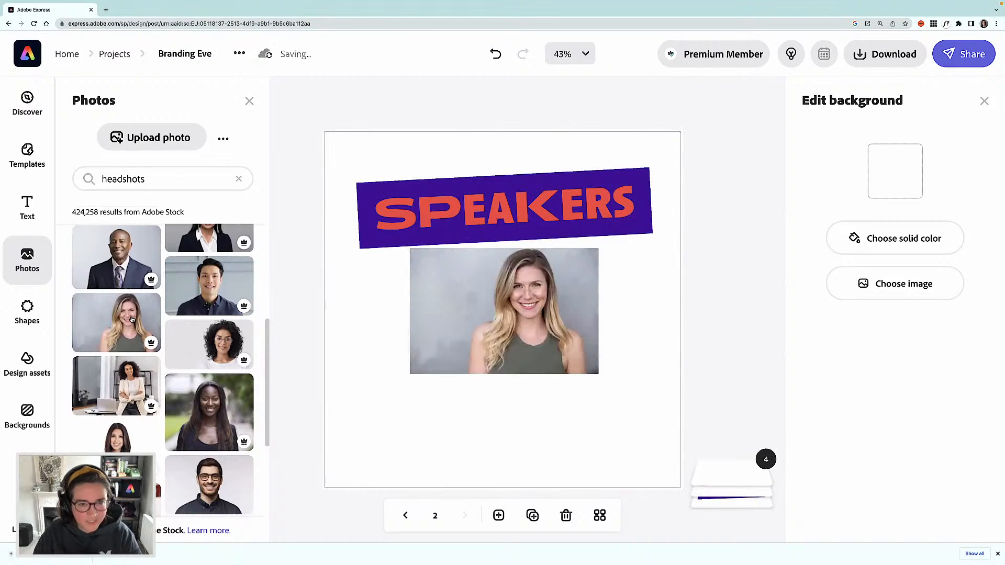
click(355, 329)
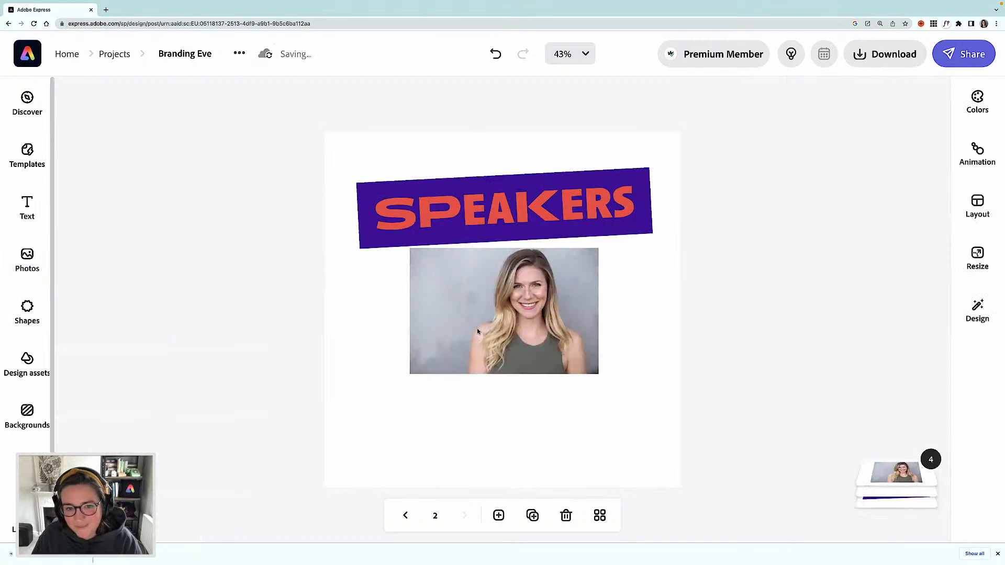
Step: Crop the blonde woman's headshot to a circle, shrink it and place it under the left end of the SPEAKERS banner
click(482, 331)
drag(552, 326, 523, 364)
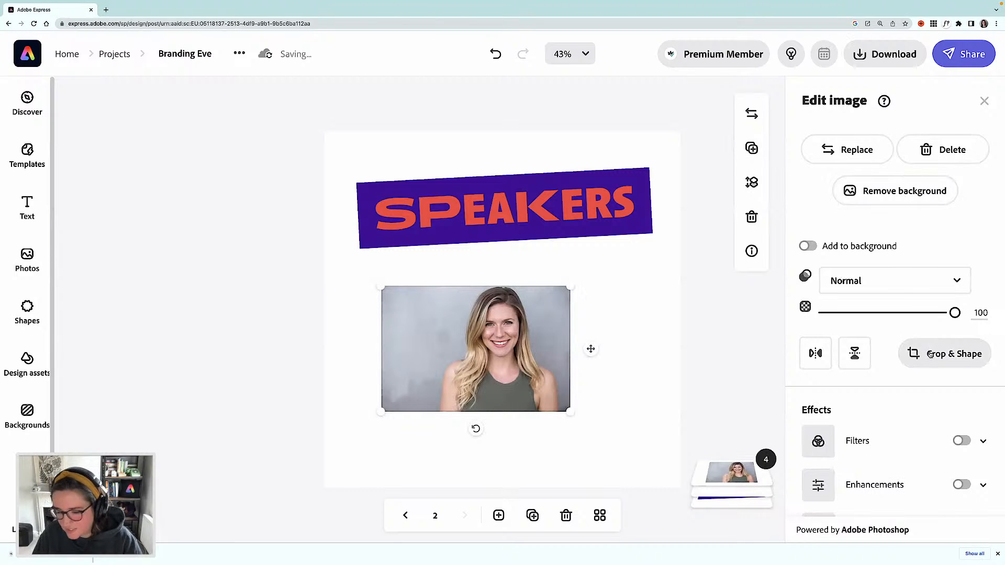
click(930, 354)
scroll(861, 425, down, 2)
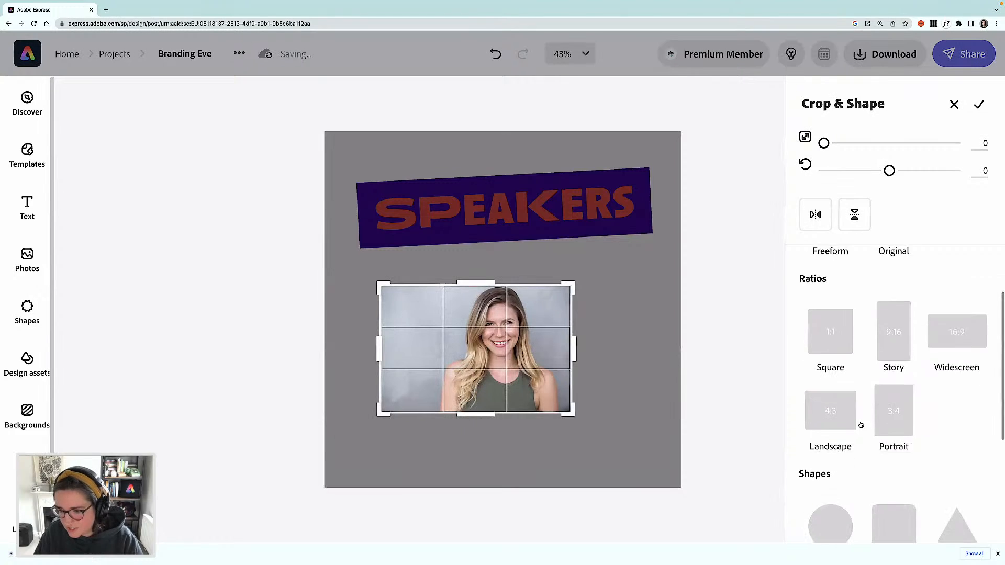
scroll(861, 425, down, 3)
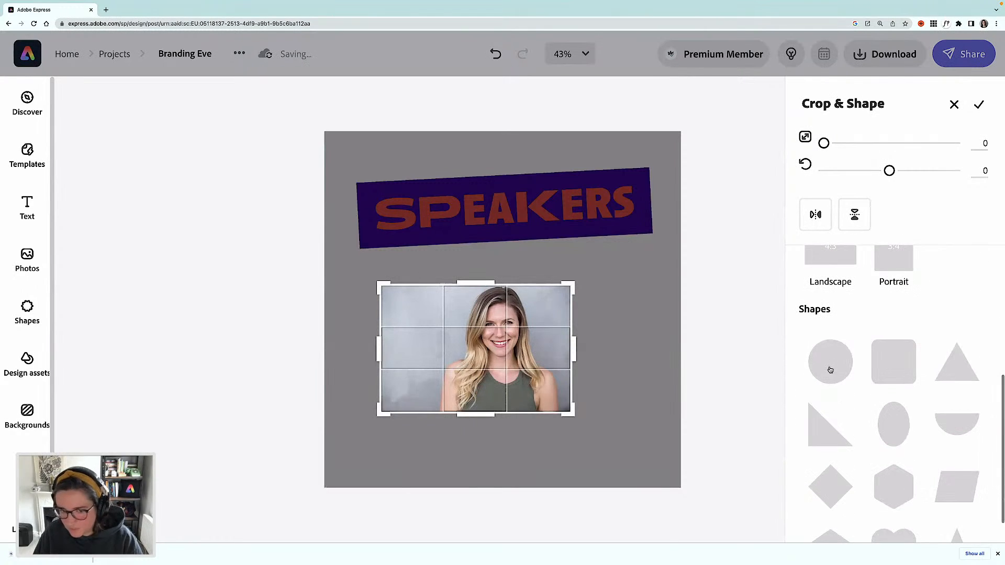
click(831, 369)
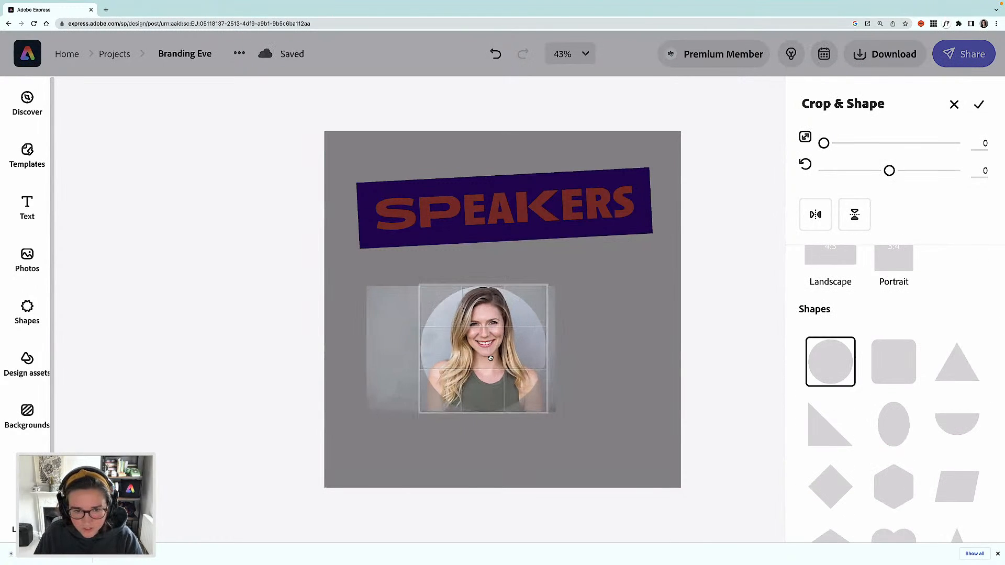
click(300, 325)
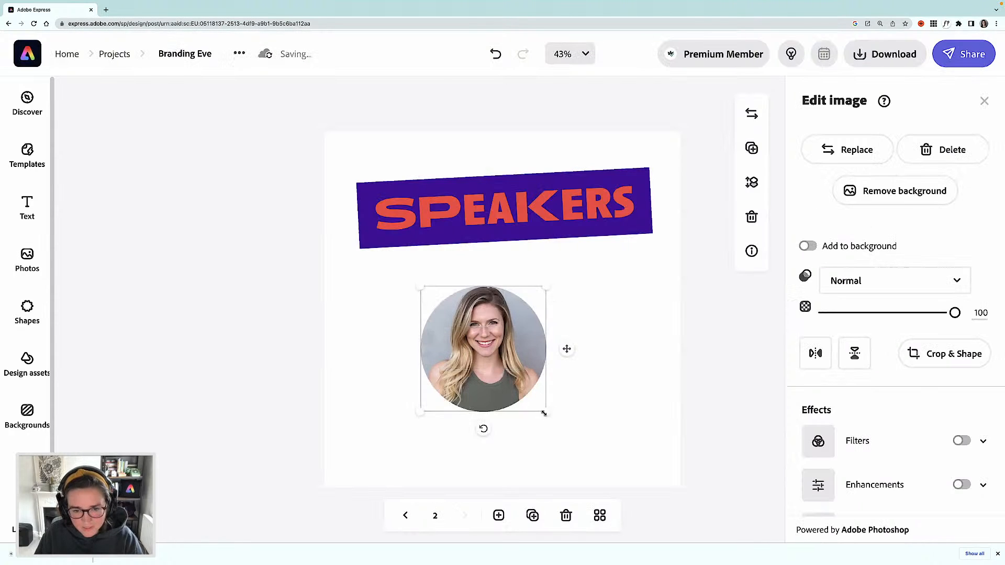
drag(535, 406, 409, 302)
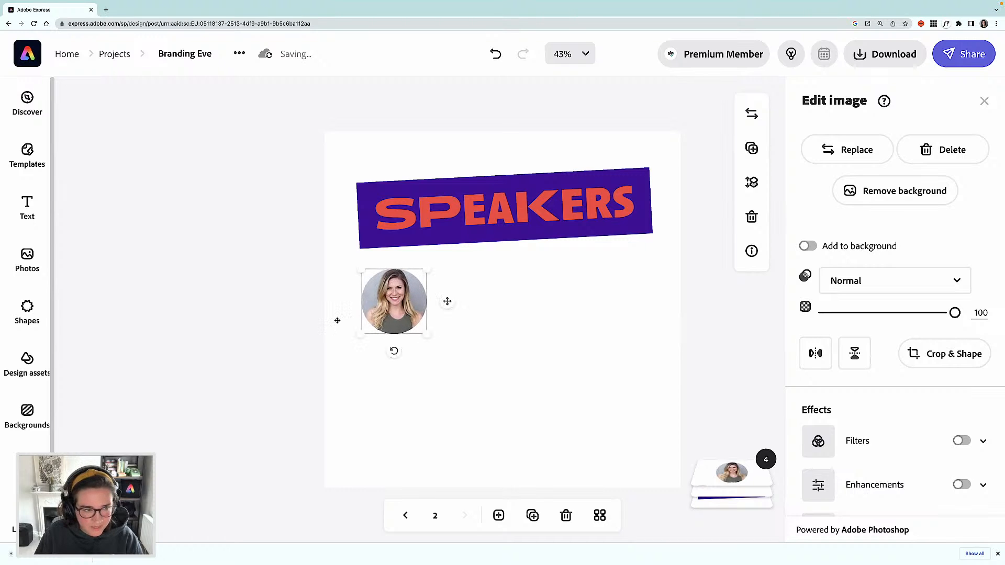
Step: Add the stock portrait of the woman with long dark hair outdoors to the page, clear of the first headshot
click(23, 257)
scroll(219, 324, down, 5)
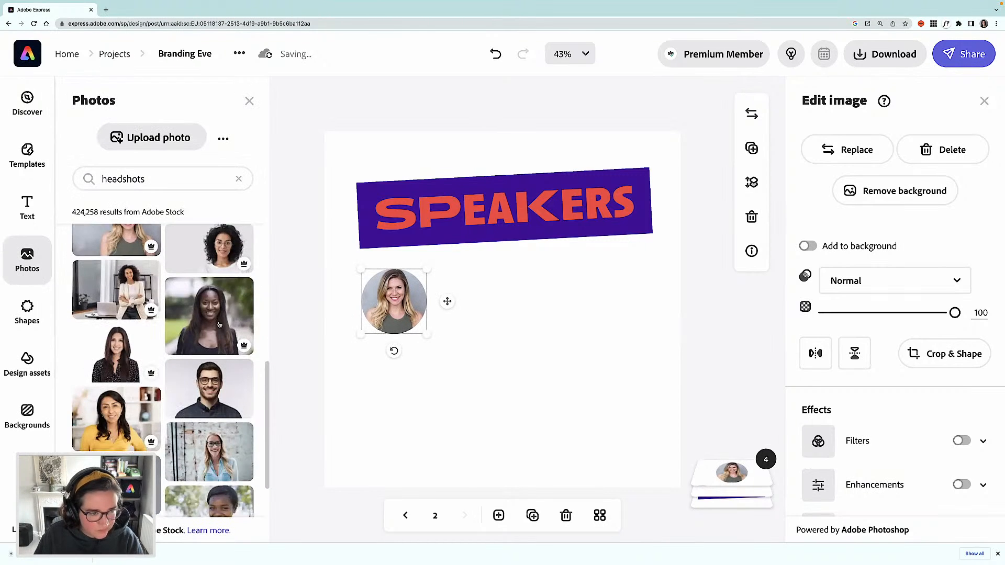
click(206, 344)
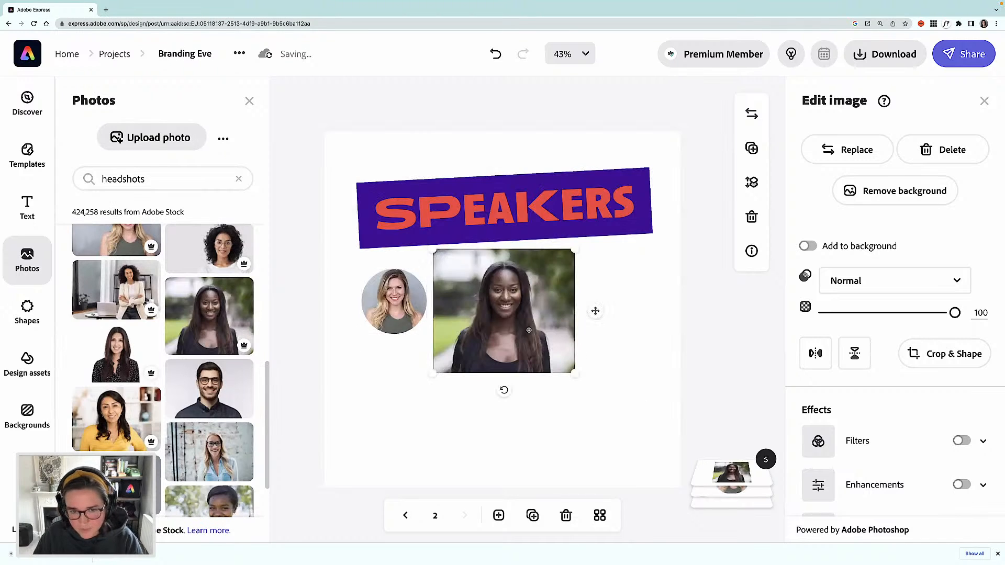
drag(529, 330, 597, 382)
Step: Crop the dark-haired woman's portrait to a circle, shrink it and place it directly below the blonde woman's headshot
click(957, 368)
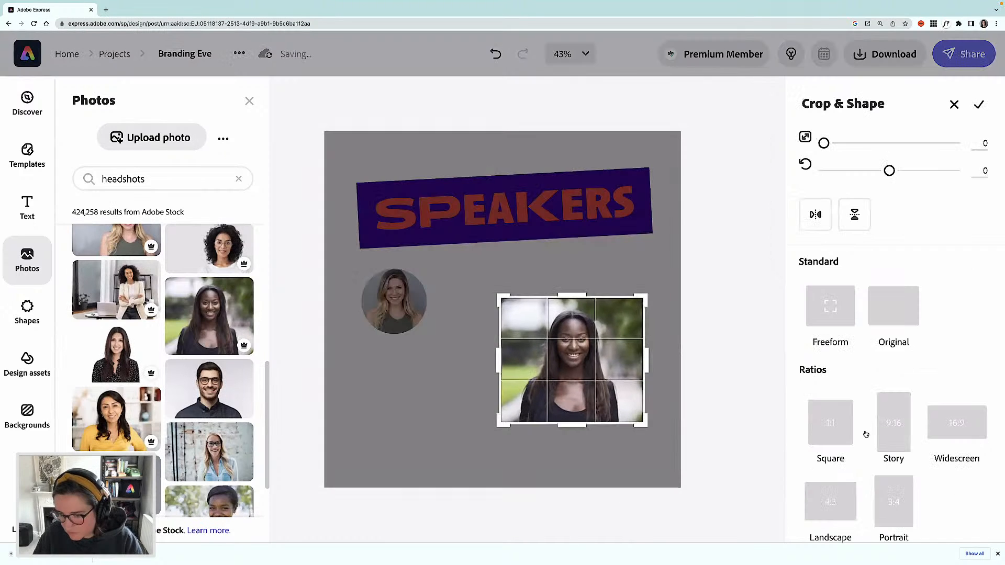
scroll(866, 434, down, 3)
scroll(858, 430, down, 1)
click(829, 402)
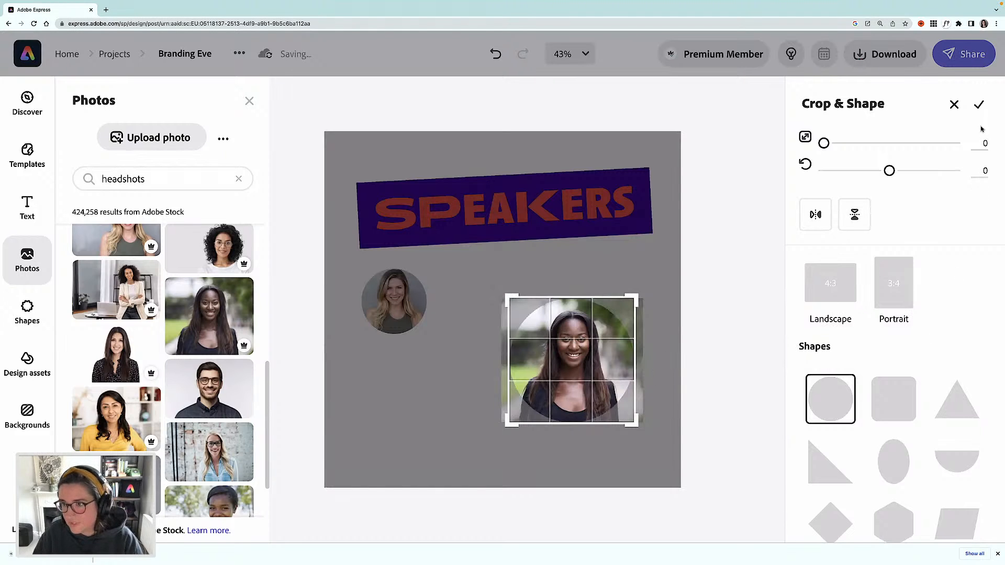
click(979, 105)
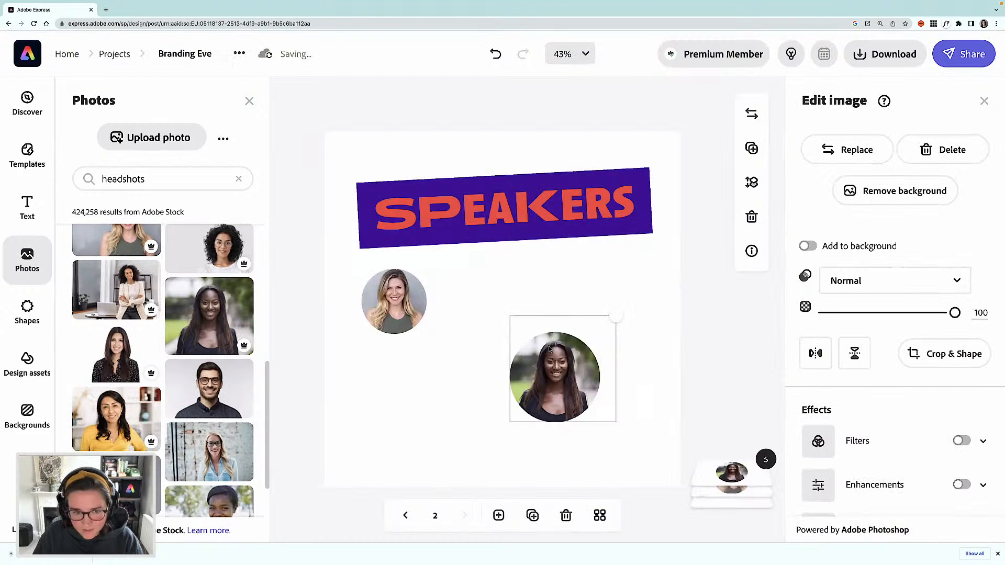
drag(545, 404, 397, 369)
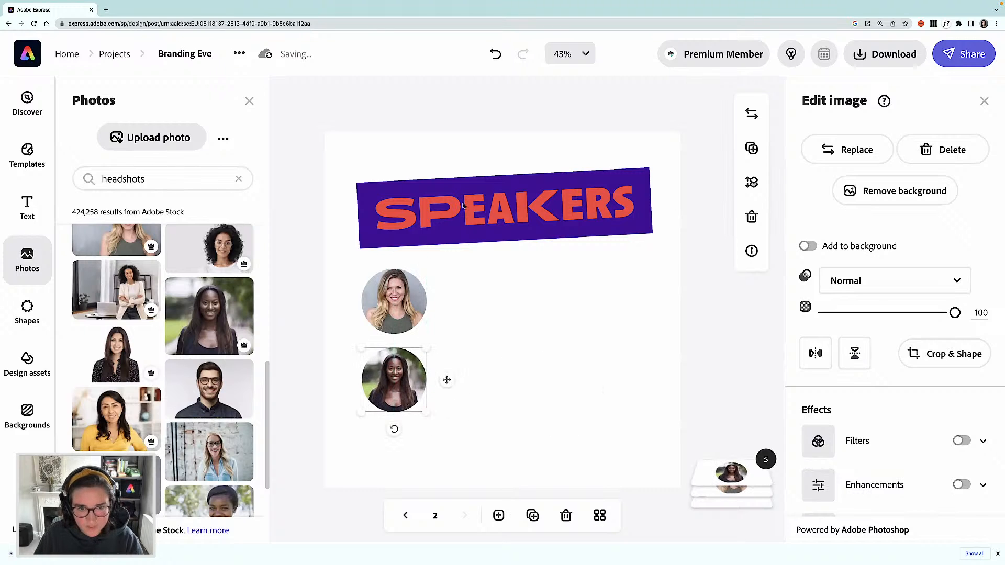
Step: Move the SPEAKERS text with its purple banner up the page and shift both circular headshots up beneath it
click(469, 202)
shift+click(473, 191)
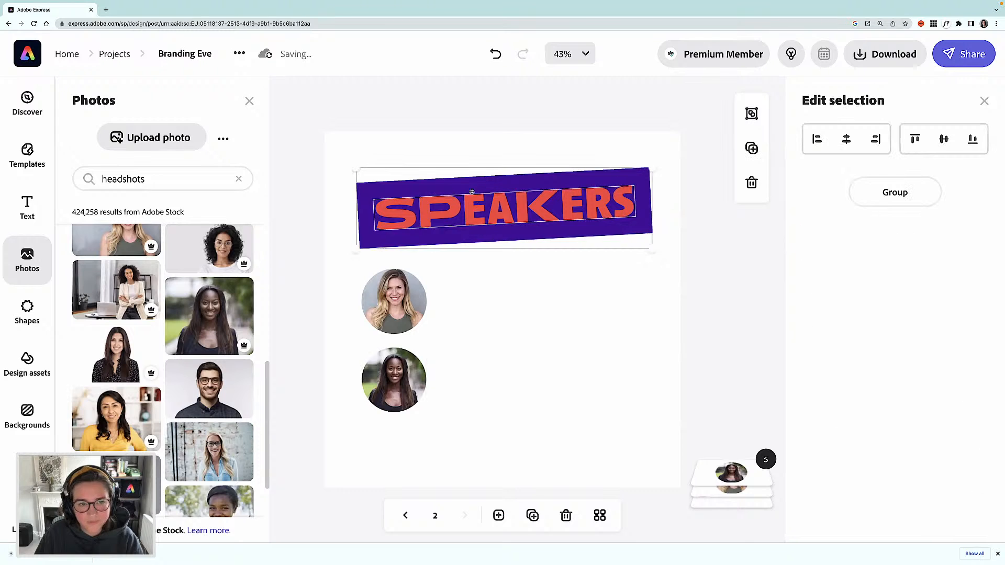
drag(472, 191, 471, 170)
click(398, 309)
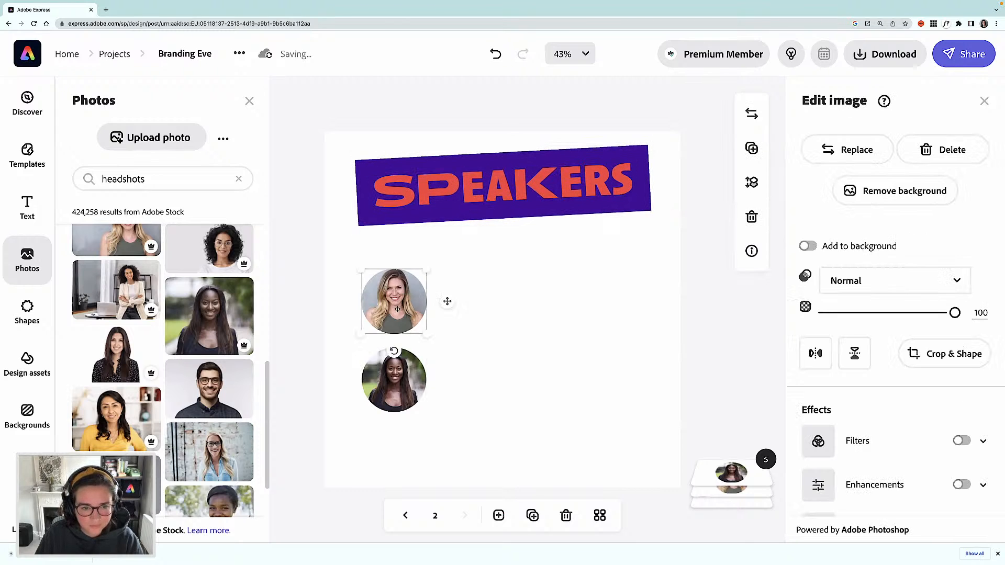
drag(395, 290, 394, 284)
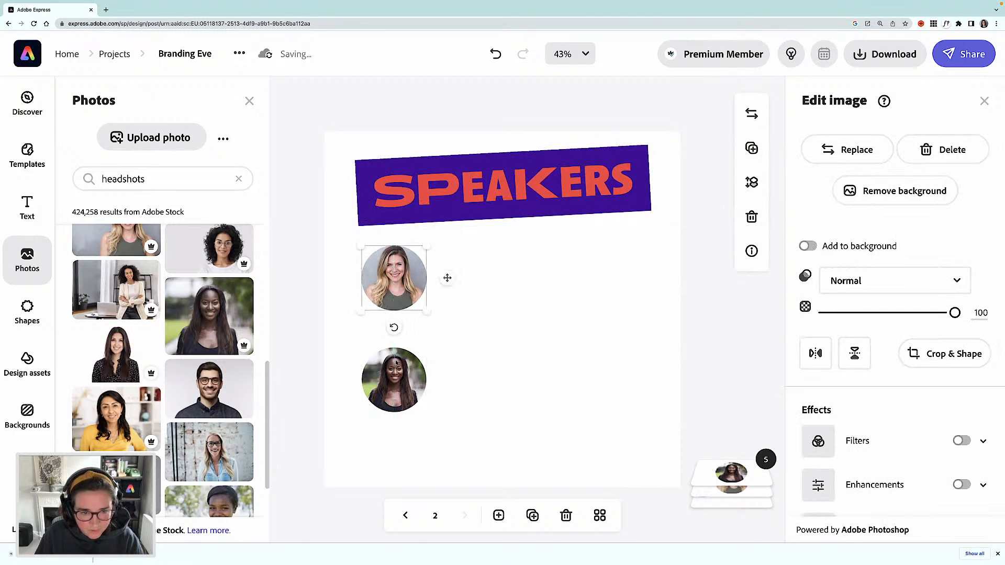
drag(396, 377, 396, 357)
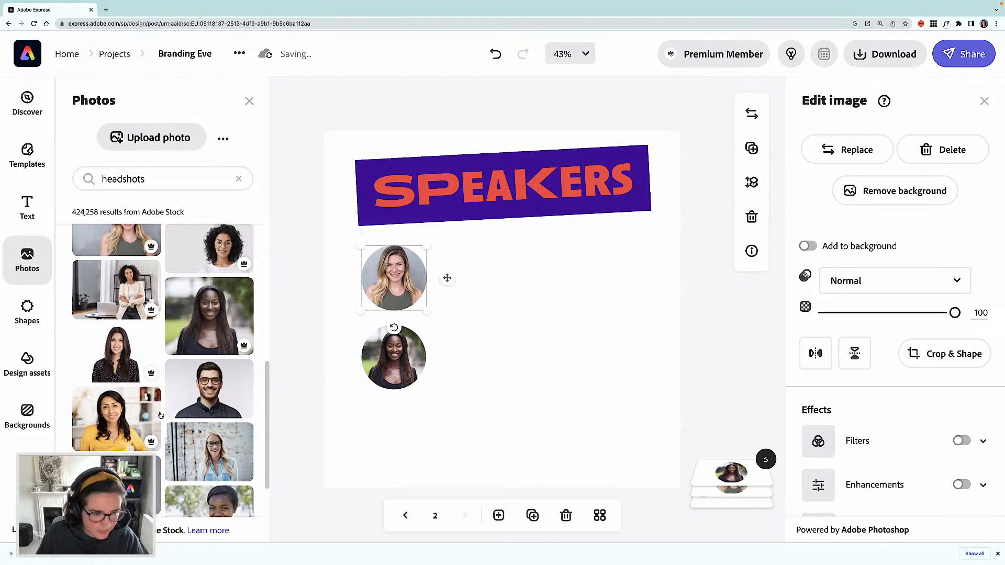
Step: Add the stock portrait of the smiling man in a light grey sweater and crop it to a circle
scroll(161, 415, down, 5)
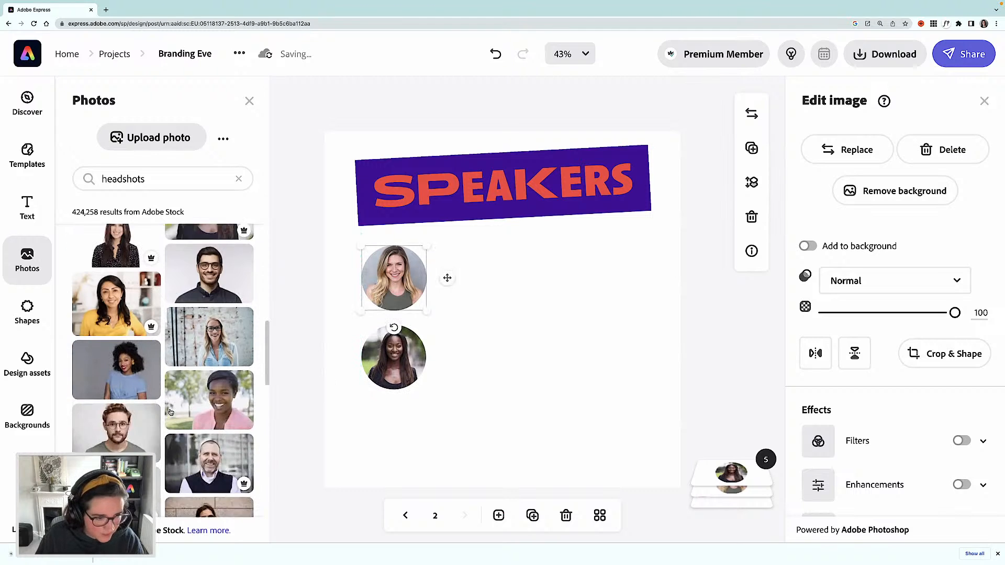
scroll(171, 412, down, 6)
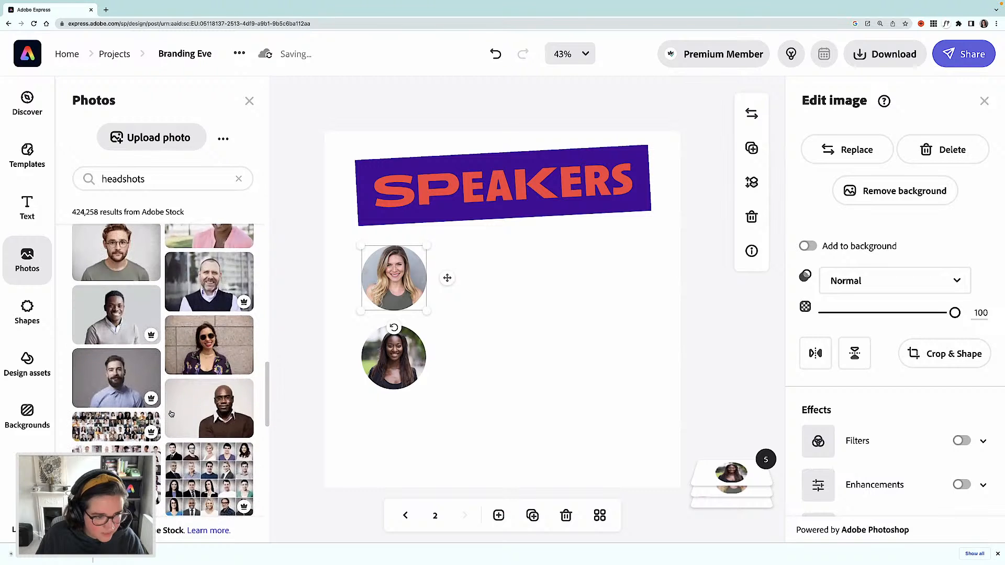
click(128, 324)
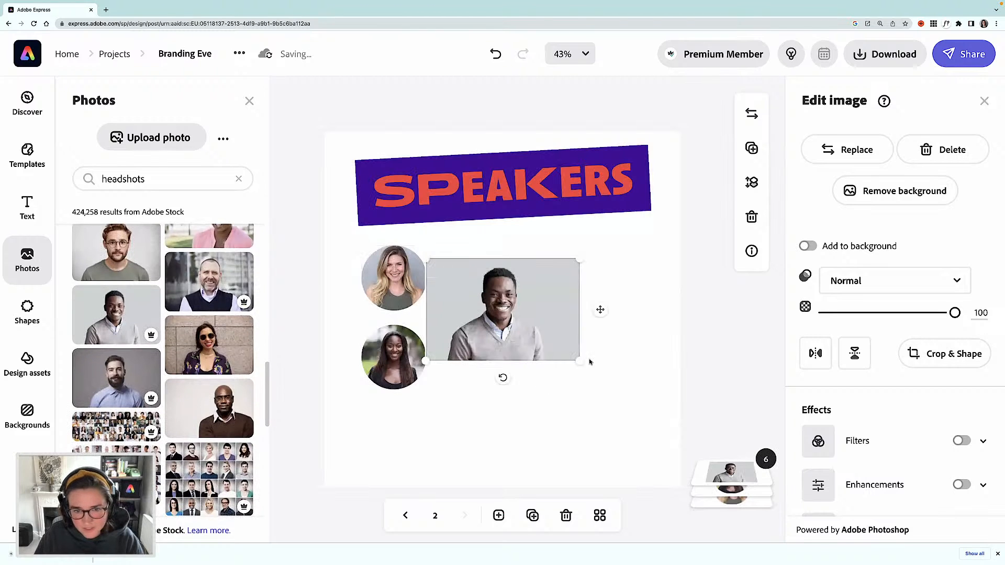
click(934, 352)
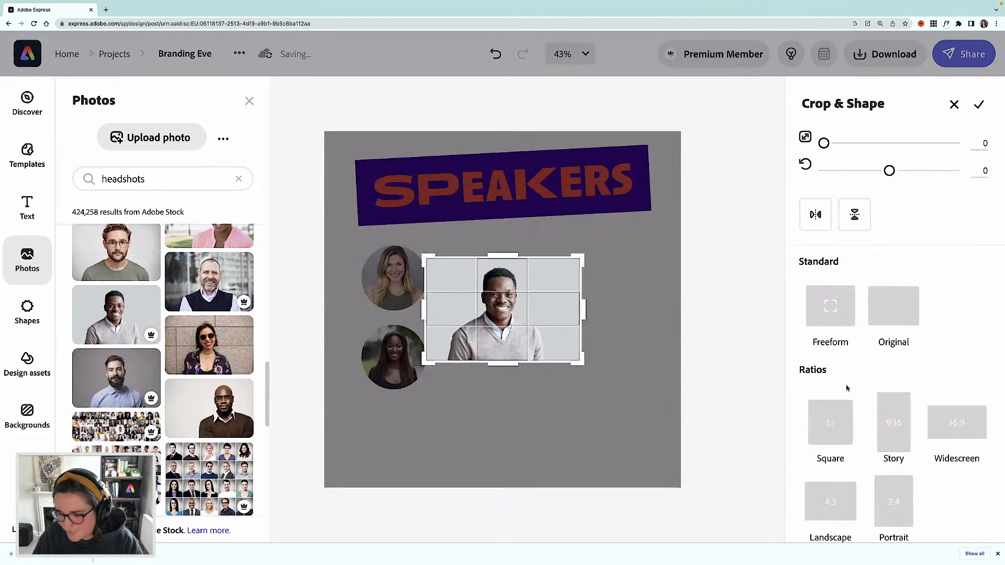
scroll(847, 387, down, 5)
click(833, 379)
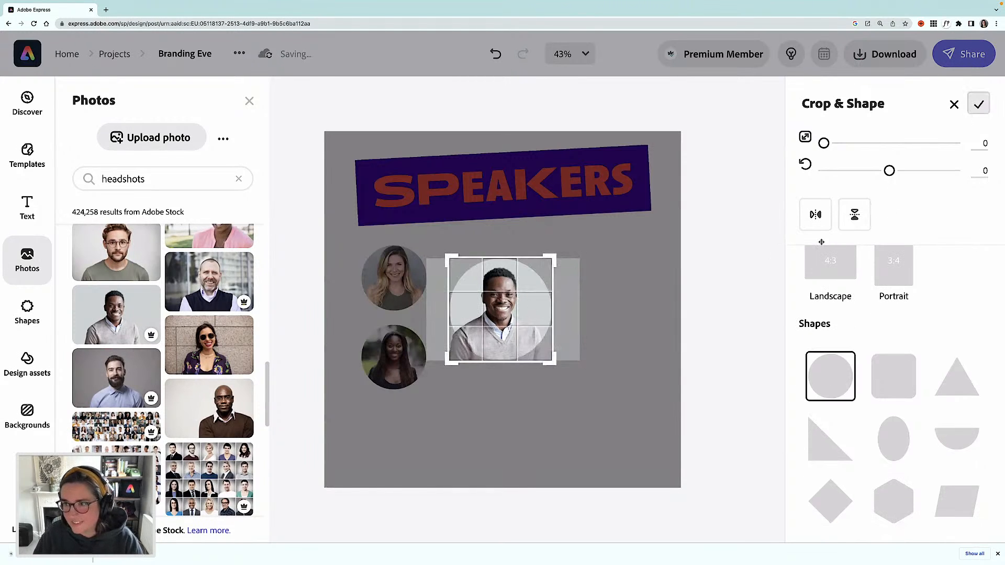
click(979, 104)
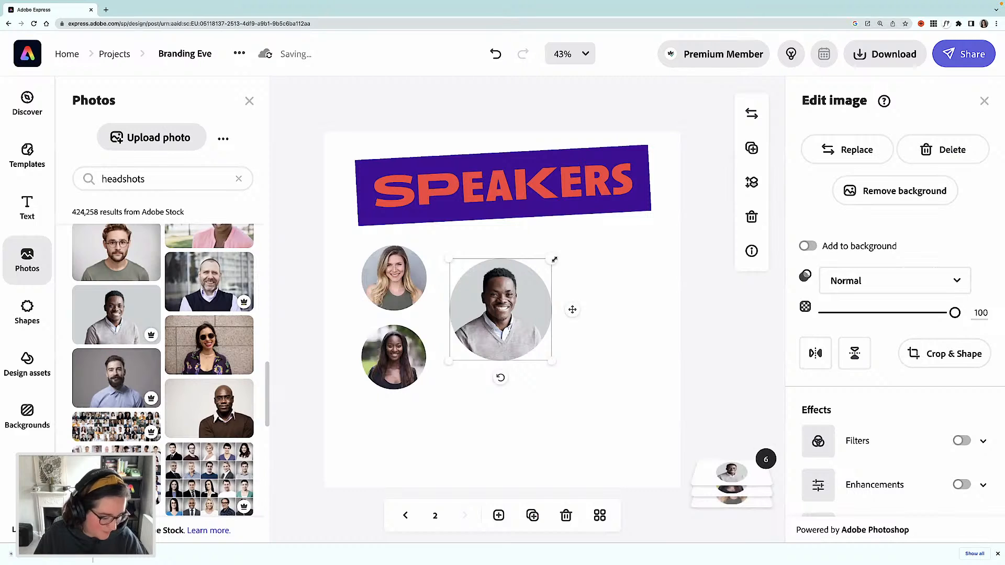
Step: Shrink the man's circular headshot to match the other two and place it at the bottom of their column
drag(554, 259, 522, 289)
drag(495, 341, 425, 411)
drag(401, 447, 401, 438)
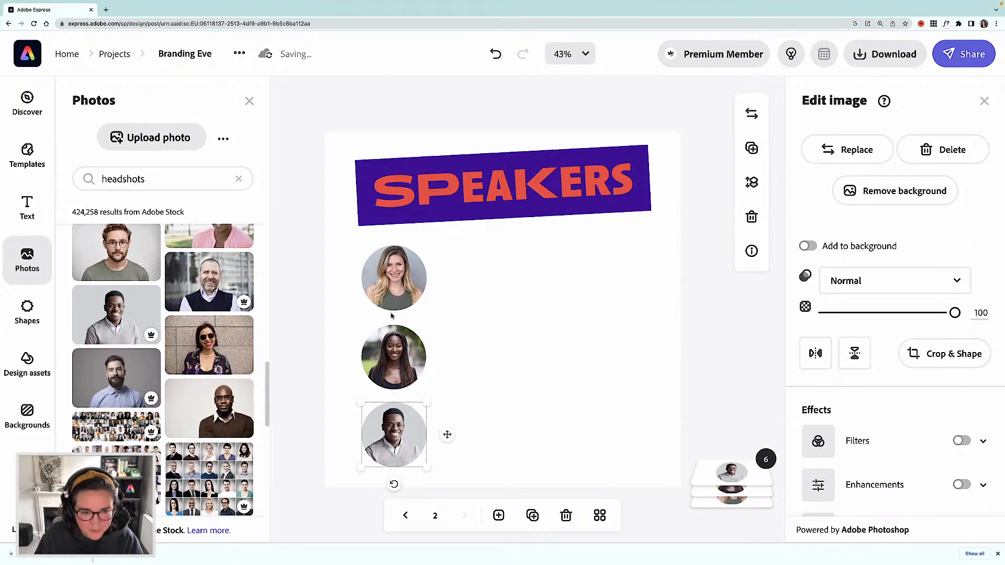
Step: Nudge the three circular headshots slightly upward, keeping them aligned in one column under the banner
click(398, 298)
drag(399, 294, 399, 290)
click(399, 364)
drag(399, 363, 399, 355)
click(396, 443)
drag(396, 437, 396, 430)
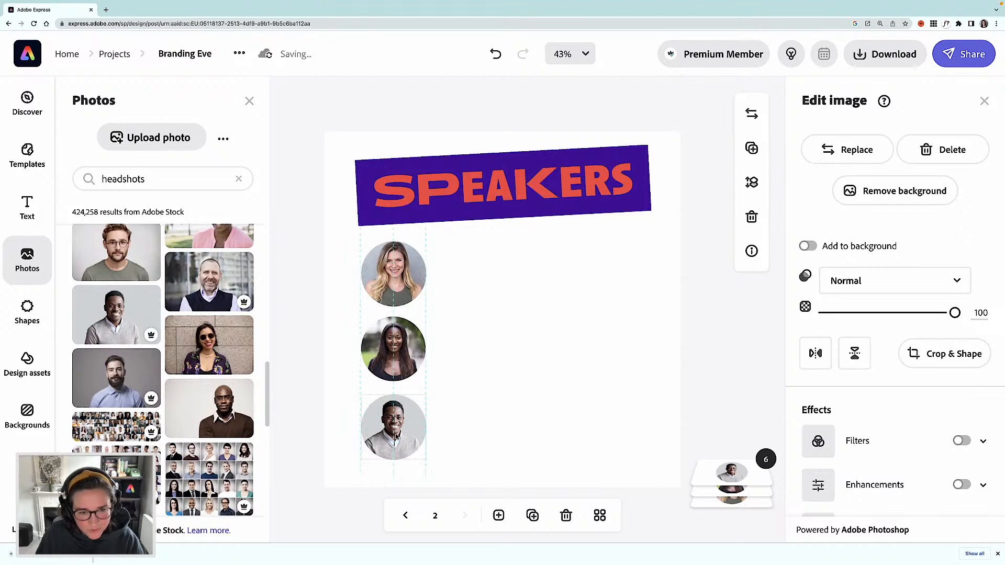
Step: Add a basic square shape to the page and fill it with the palette's red, #F9423A
click(25, 305)
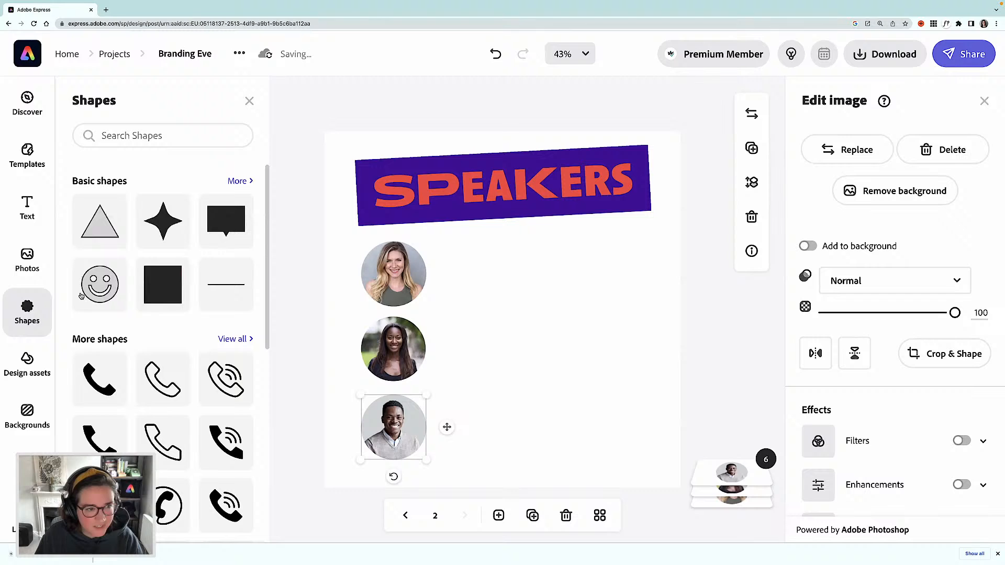
click(163, 284)
click(818, 183)
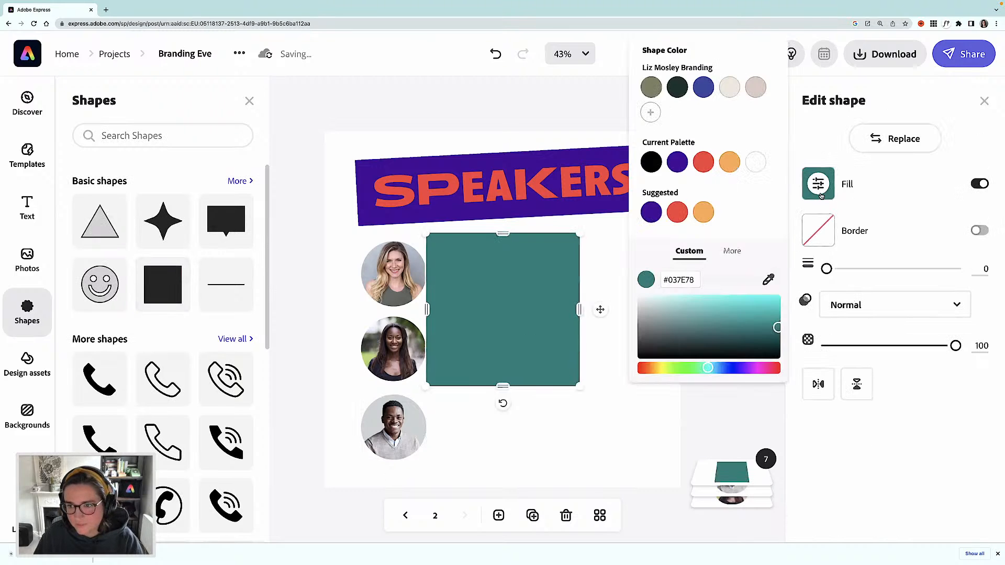
click(703, 162)
click(502, 303)
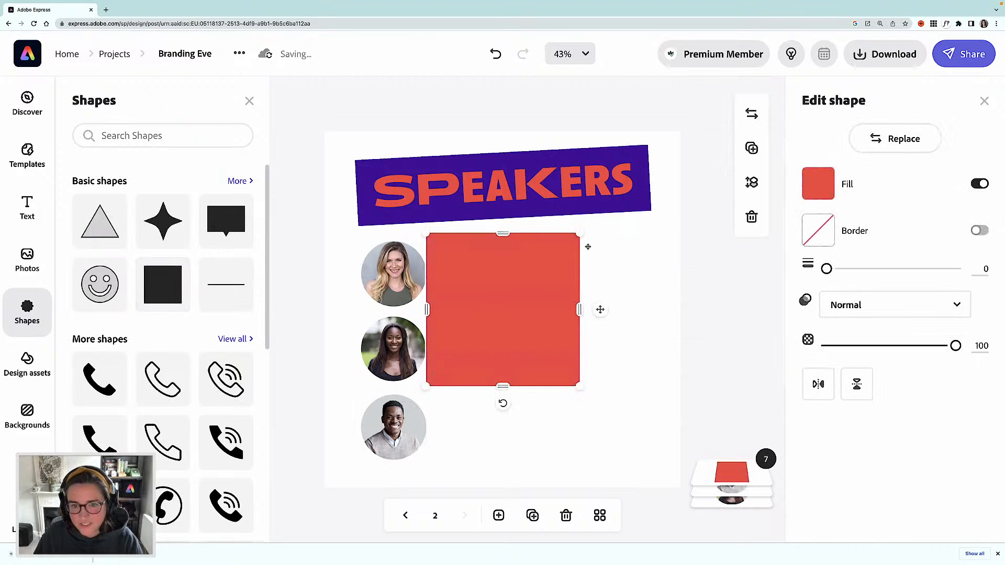
click(817, 185)
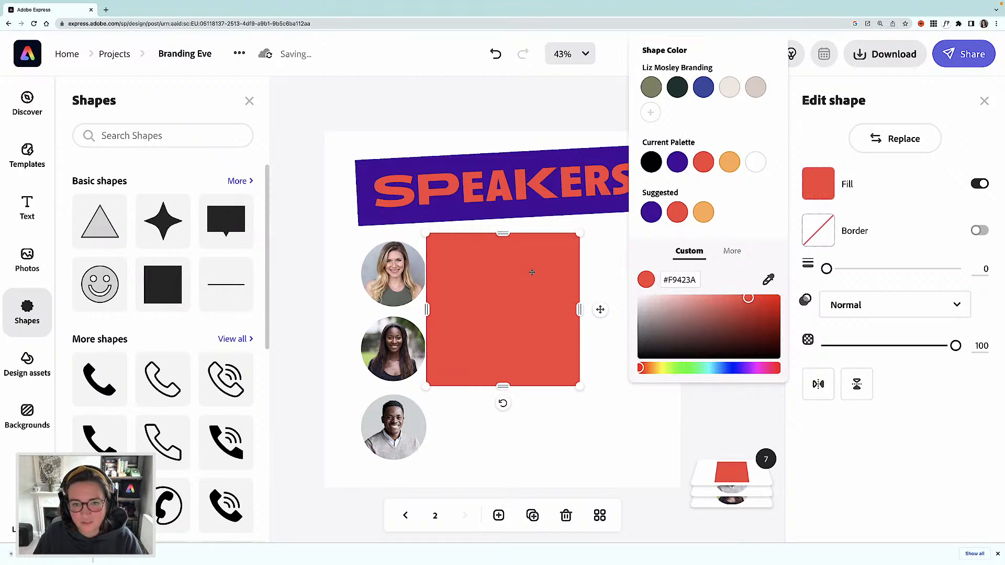
Step: Shrink the red square to frame the blonde woman's headshot, centred on it and layered behind it
drag(583, 233, 505, 307)
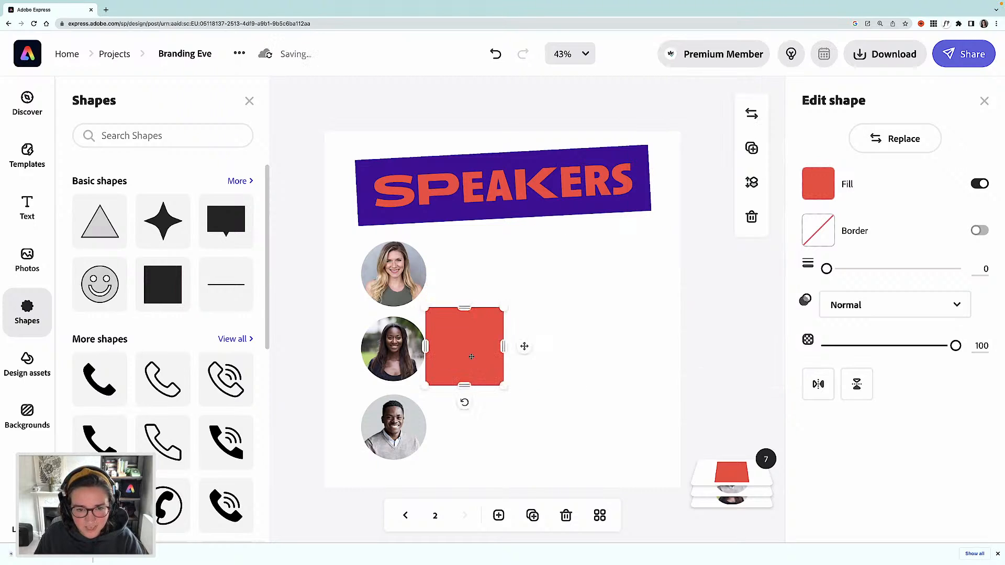
drag(457, 338, 401, 280)
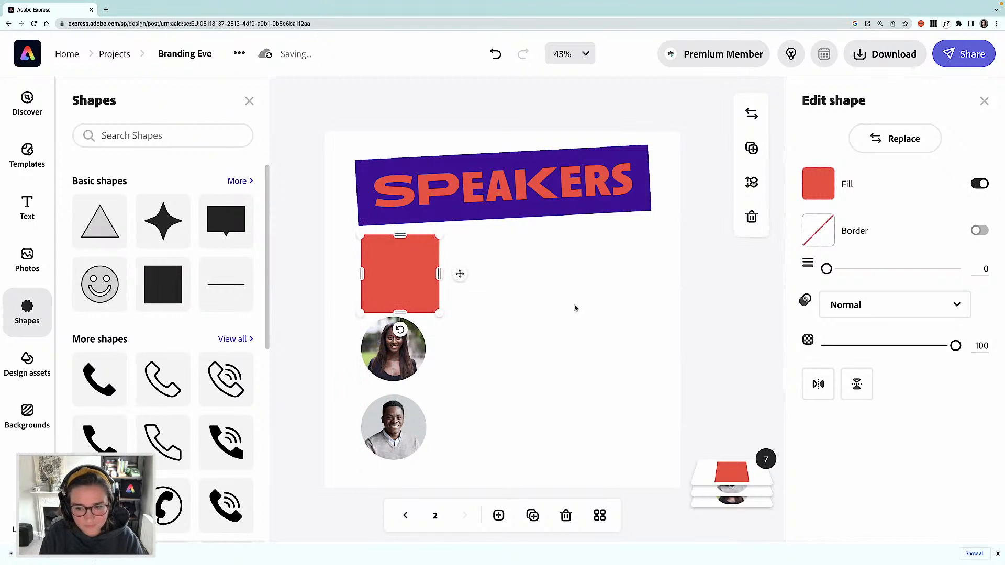
click(738, 473)
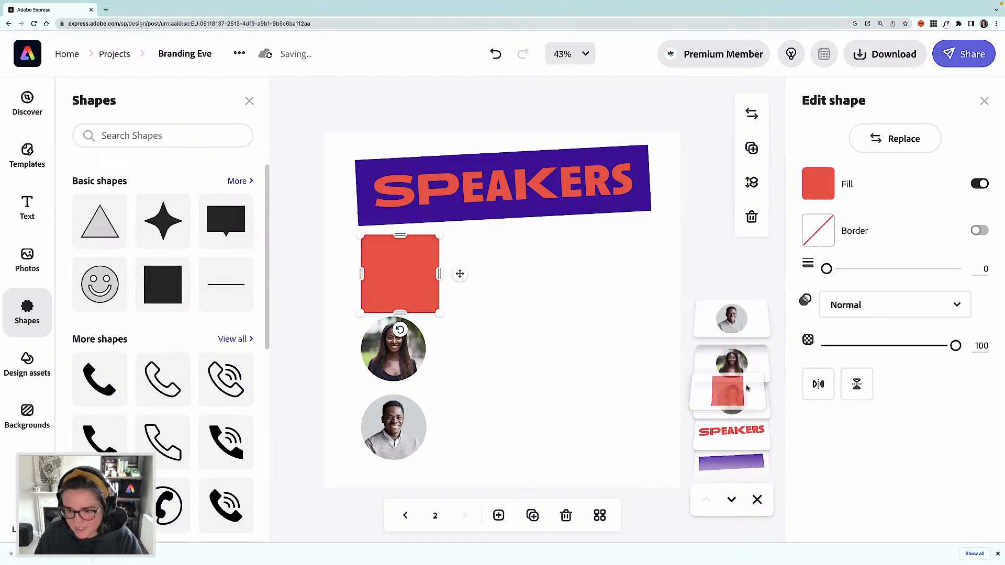
drag(747, 417, 753, 417)
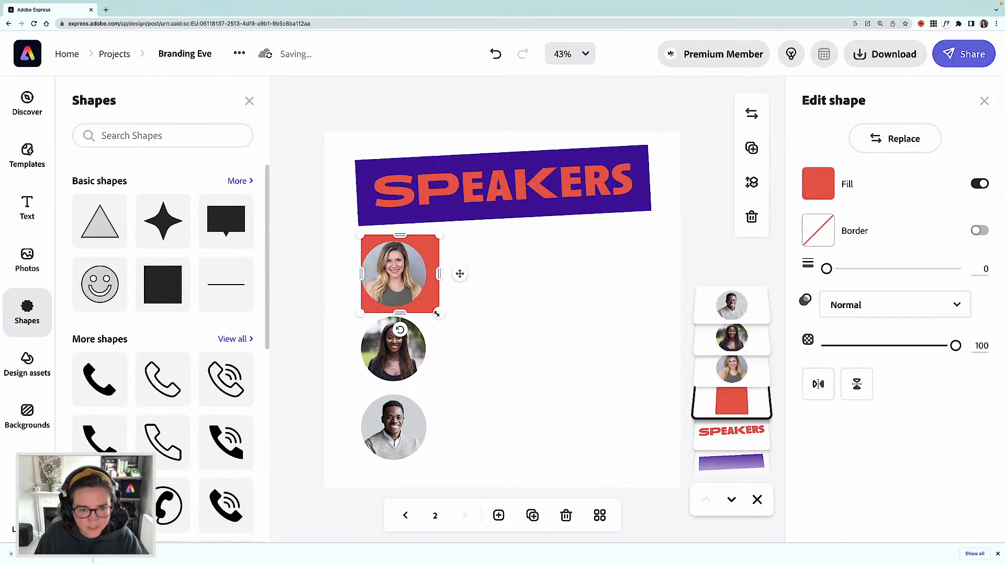
drag(433, 309, 432, 269)
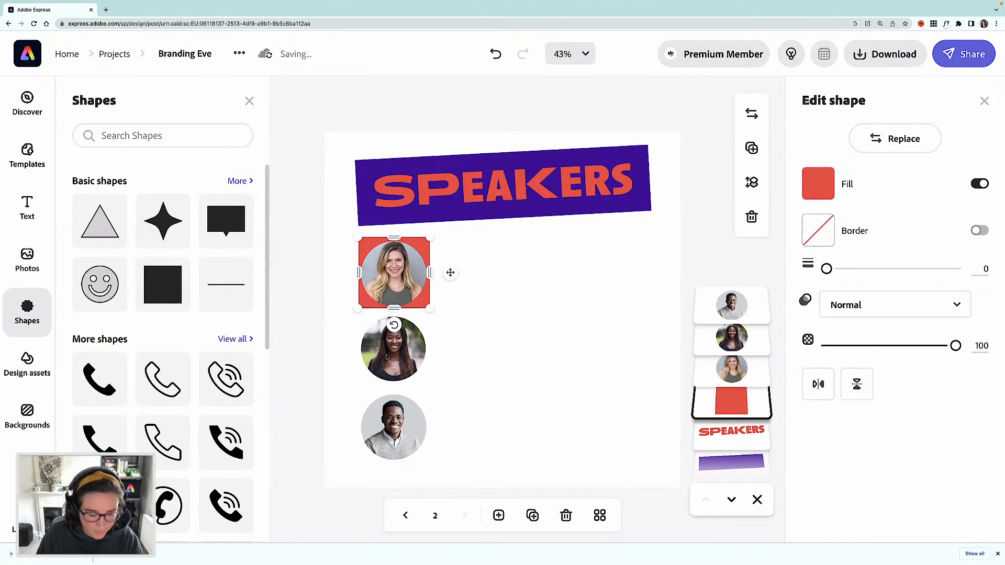
Step: Group the blonde woman's headshot with its red square and scale the group down slightly
shift+click(413, 283)
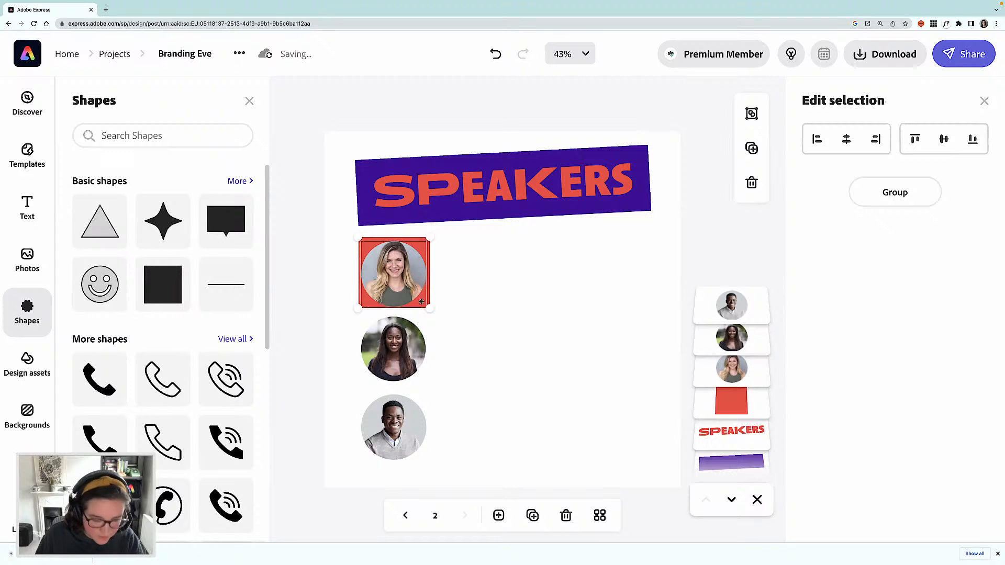
key(super+g)
drag(431, 309, 415, 279)
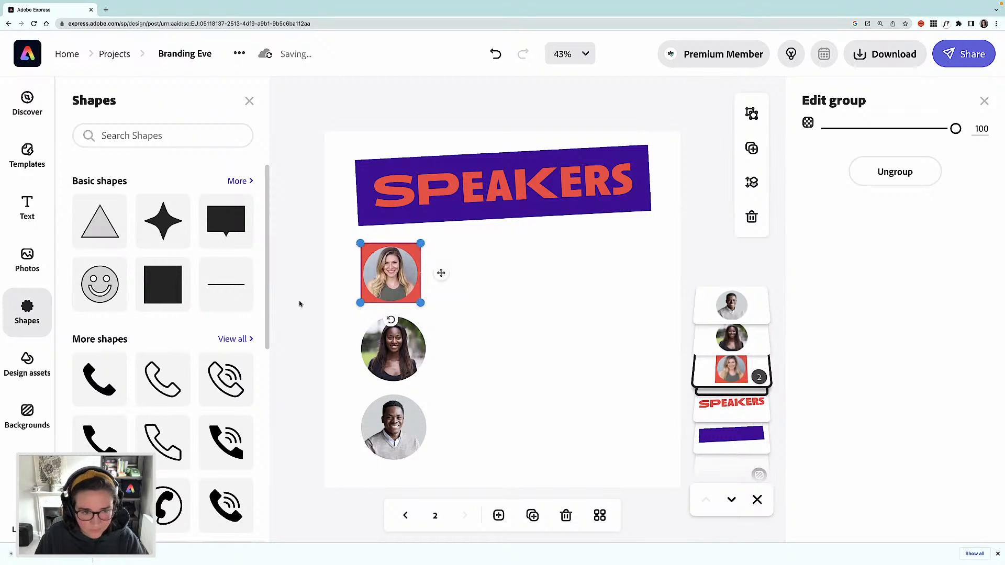
Step: Add another basic square shape and fill it with the palette's purple, #440099
click(164, 284)
click(512, 329)
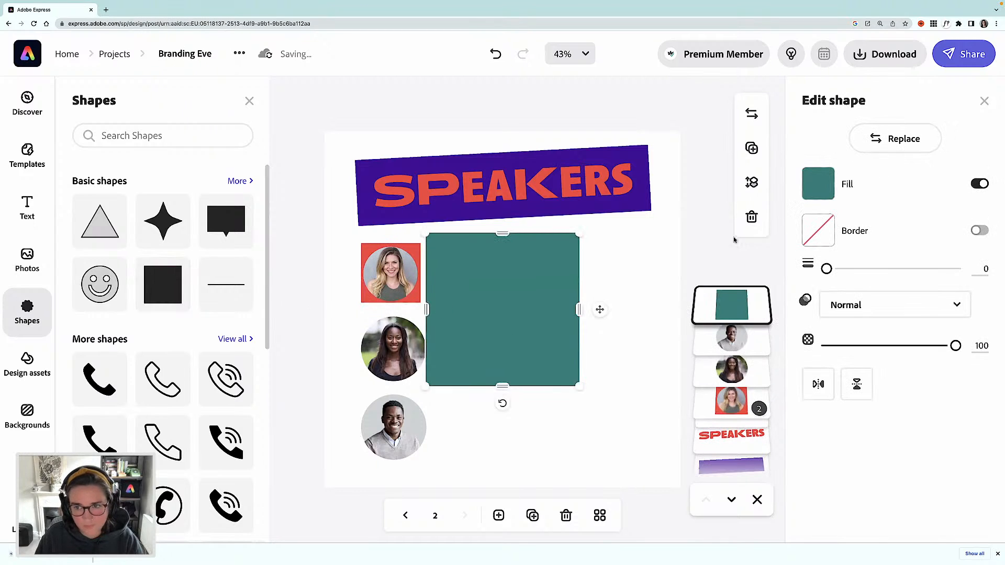
click(818, 183)
key(super+z)
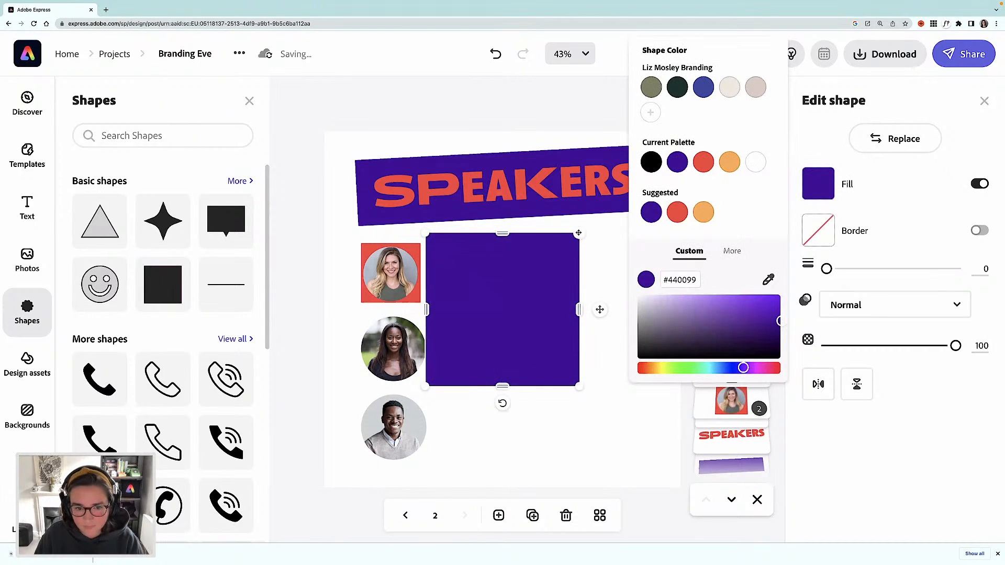
Step: Shrink the purple square to the red tile's size and place it just below that tile, aligned with its left edge
drag(578, 233, 494, 317)
click(453, 343)
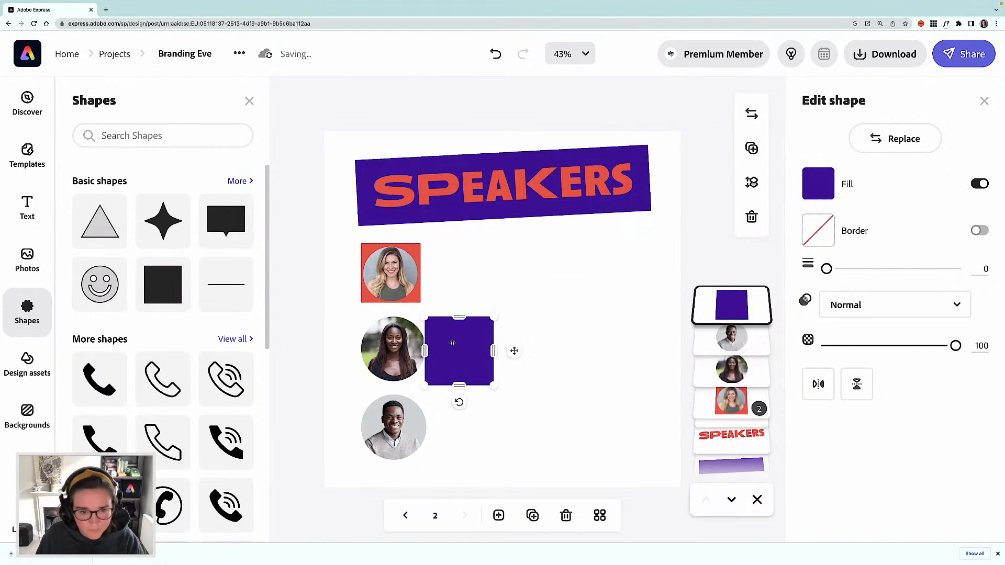
drag(453, 343, 406, 333)
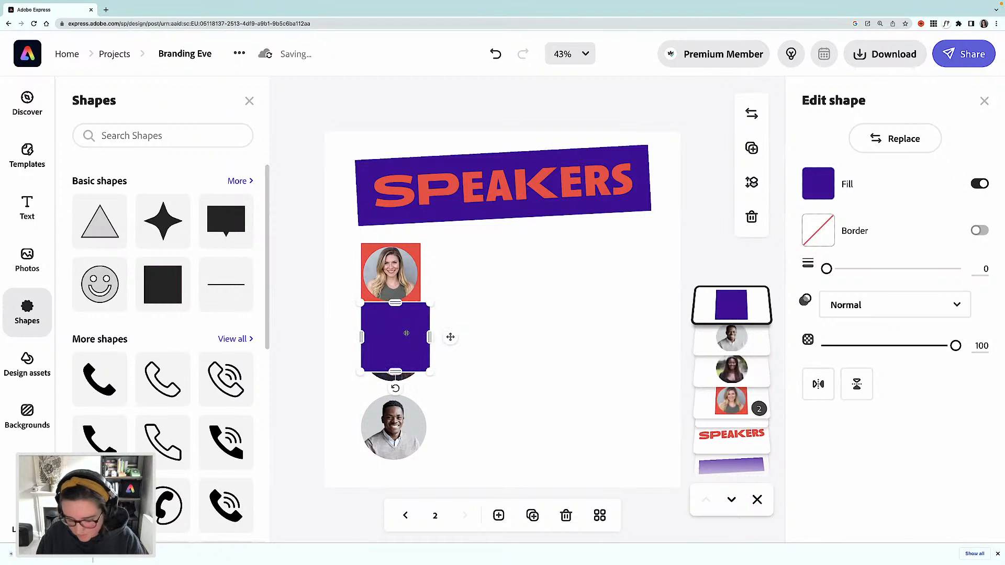
key(Down)
key(Down)
key(Down)
key(Down)
key(Down)
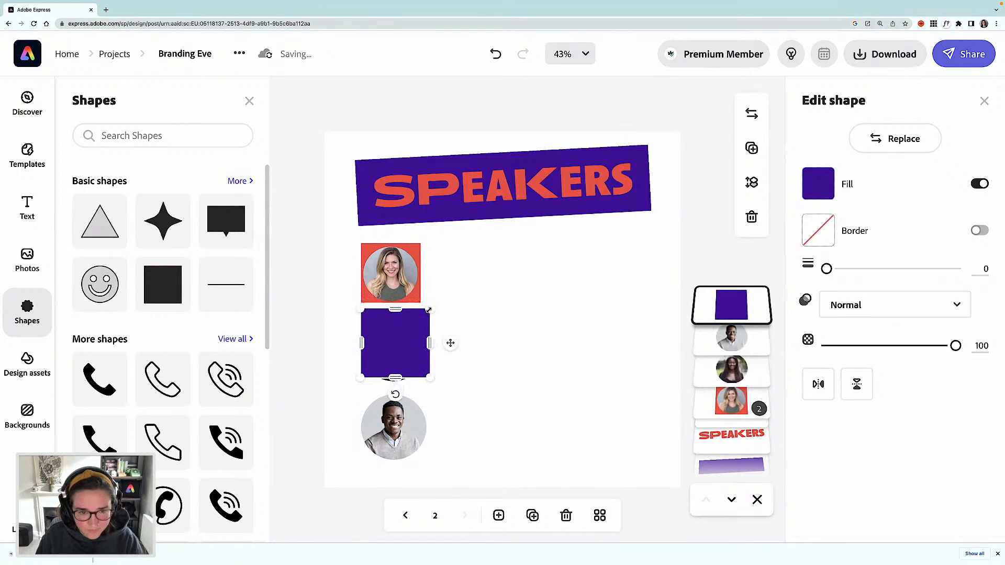
drag(429, 310, 403, 327)
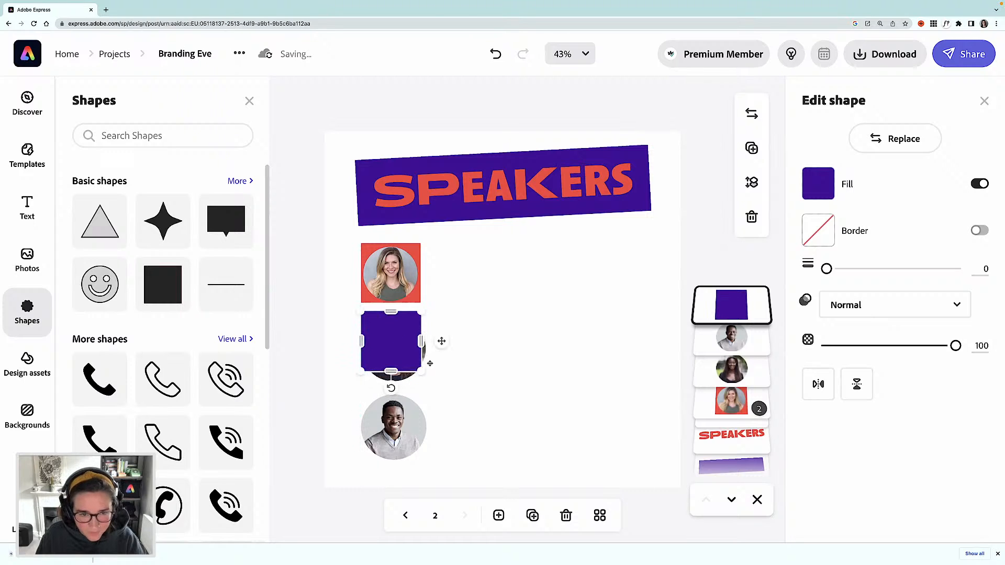
Step: Bring the dark-haired woman's headshot in front of the purple square and shrink it to fit inside
click(414, 380)
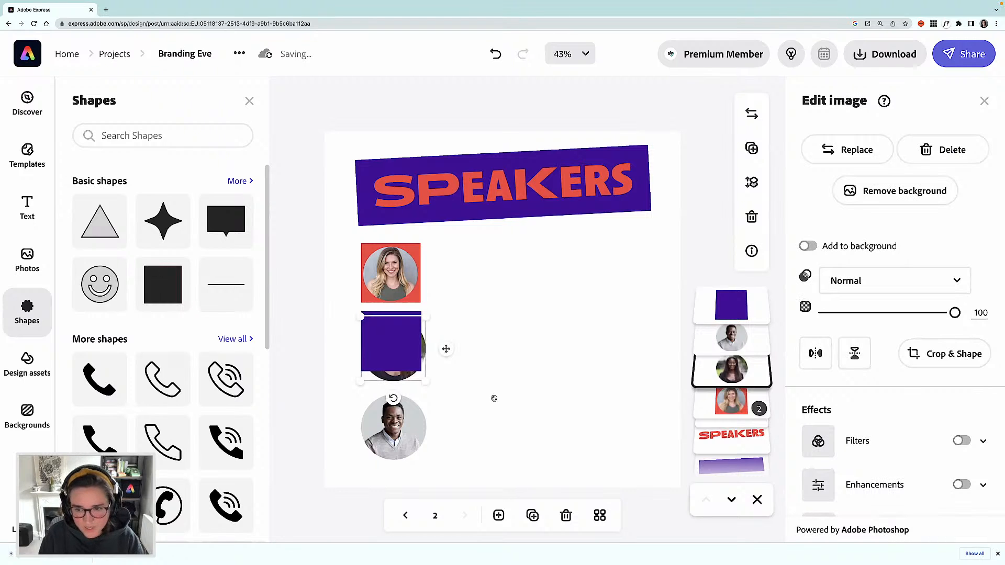
key(super+shift+bracketright)
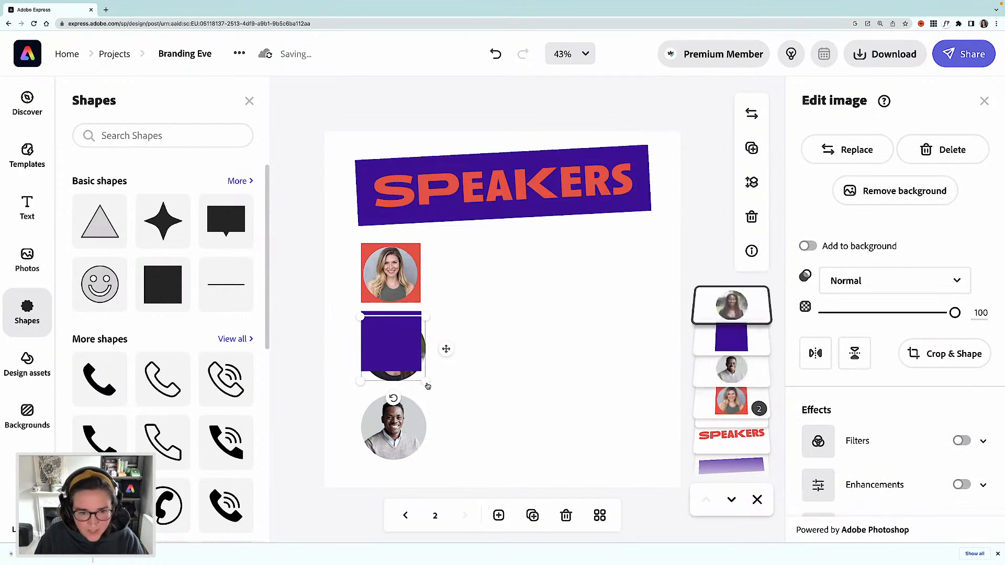
drag(425, 380, 414, 370)
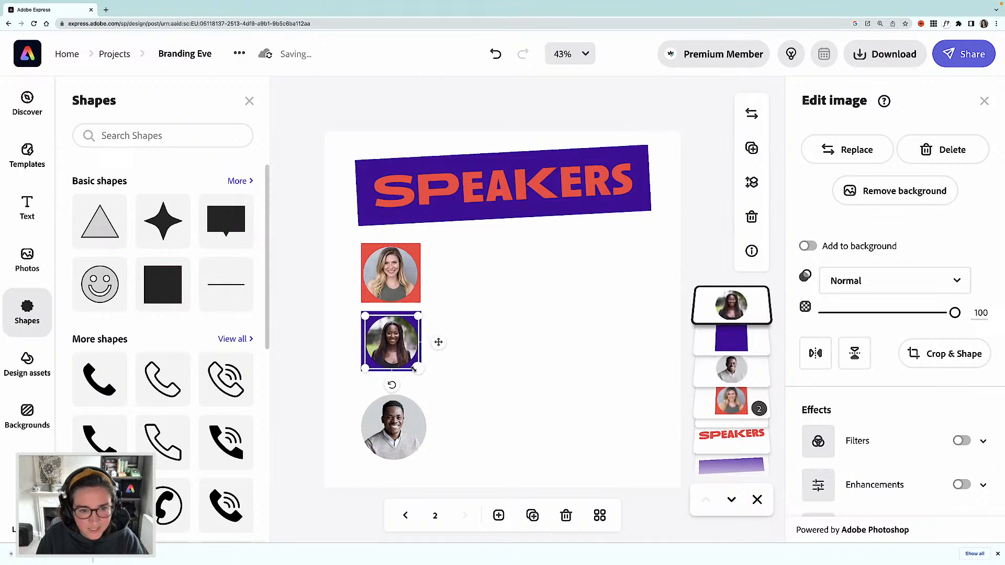
click(436, 370)
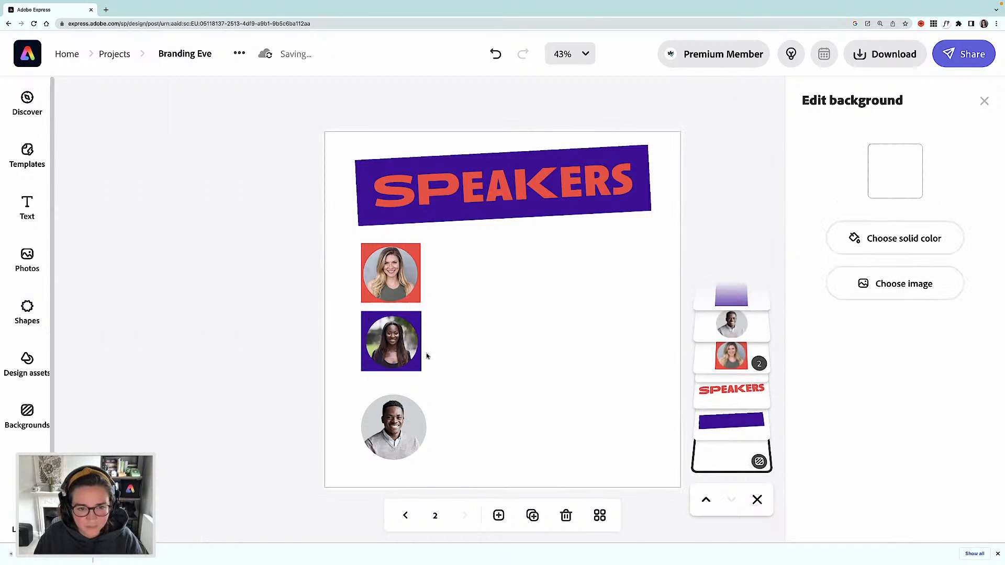
Step: Ungroup the blonde woman's tile, duplicate its red square and place the copy just below the purple tile, aligned with the column
click(418, 361)
click(420, 251)
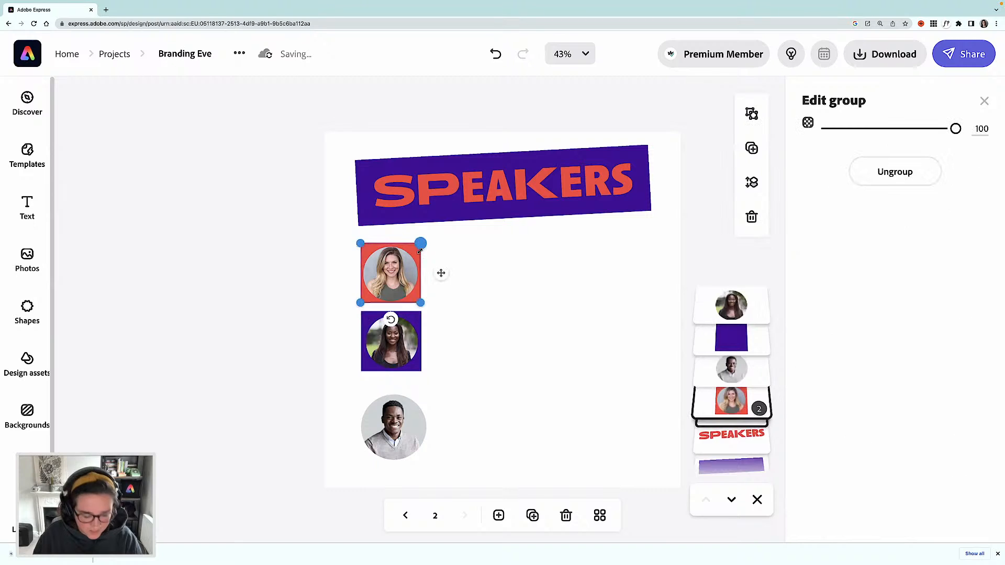
click(879, 173)
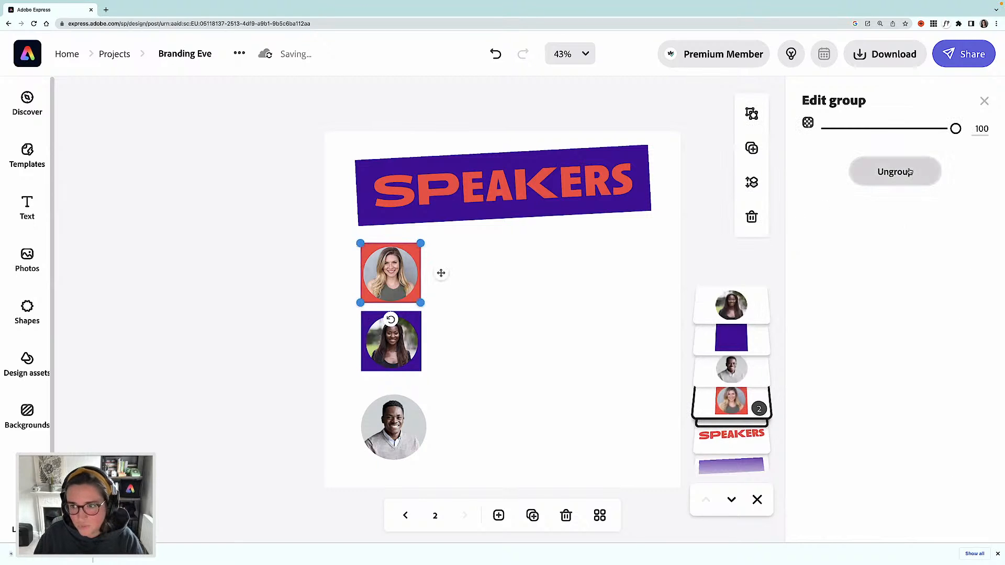
click(437, 268)
click(416, 245)
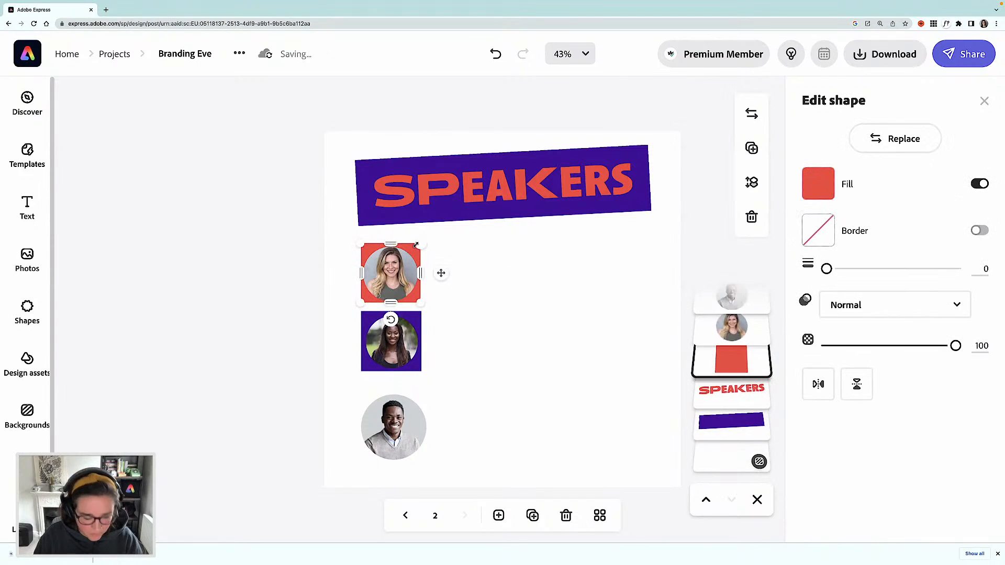
key(super+d)
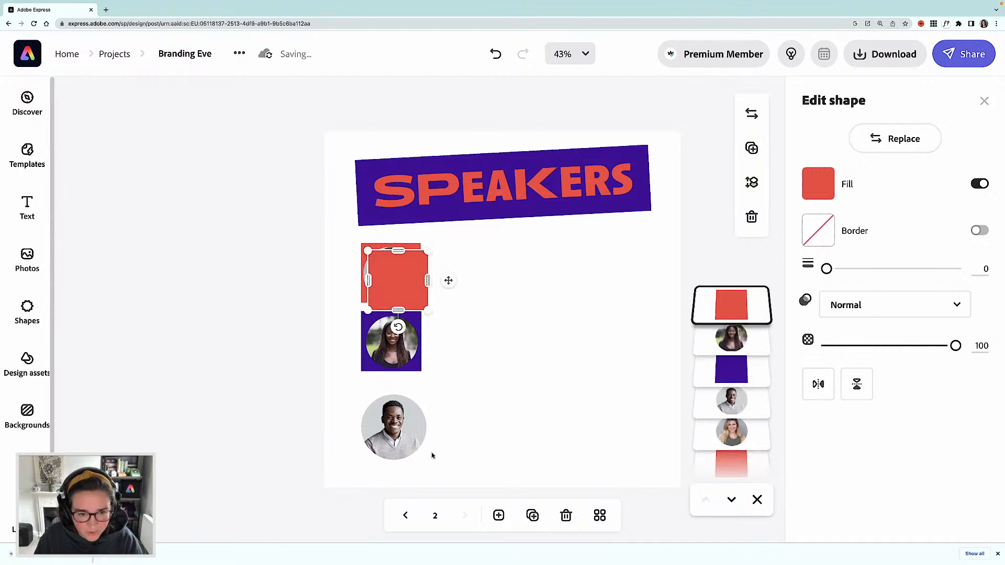
drag(423, 293, 414, 453)
Step: Move the man's headshot to the top layer and shrink it to fit centred inside the lower red square
click(414, 453)
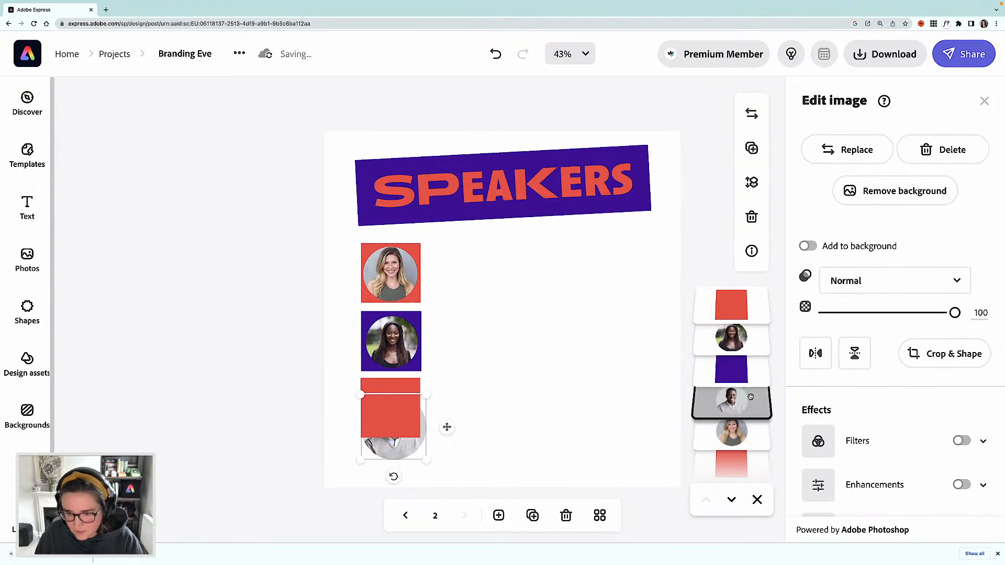
drag(750, 320, 743, 306)
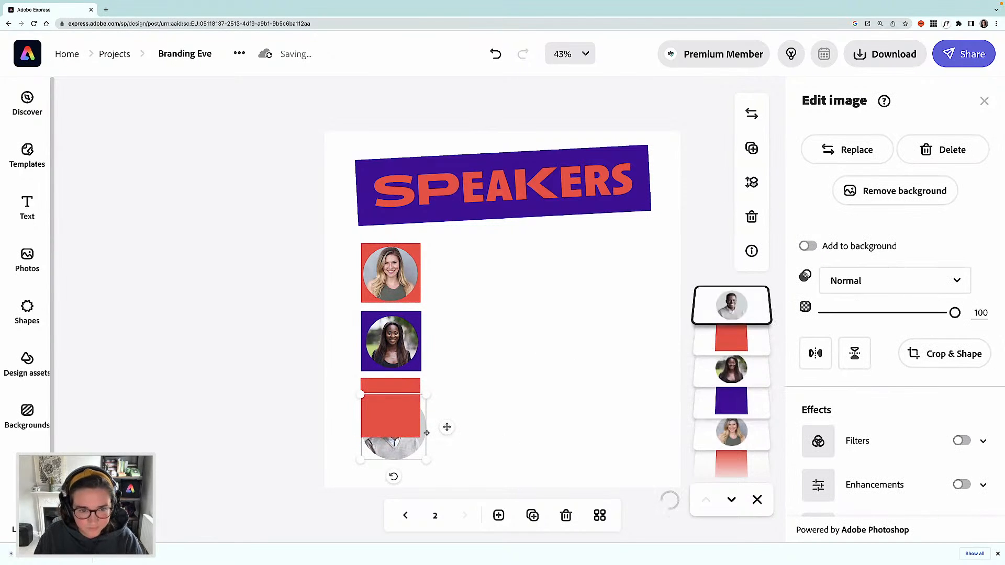
mouse_move(424, 452)
mouse_down()
mouse_move(409, 442)
mouse_move(405, 408)
mouse_move(418, 435)
mouse_up()
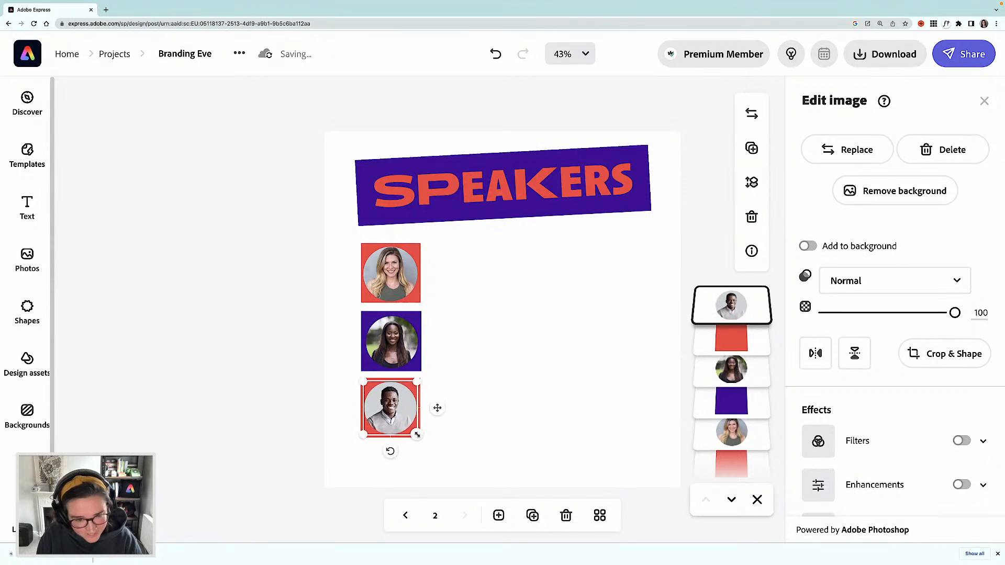
click(488, 443)
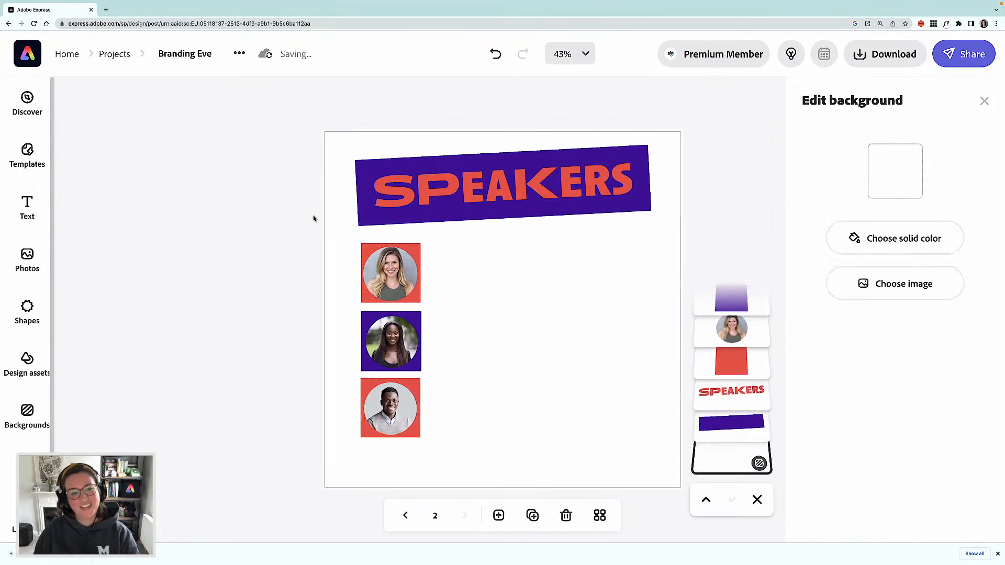
Step: Add the text "Speaker Name" on a single line, scaled to about size 31 and placed beside the blonde woman's tile
click(30, 212)
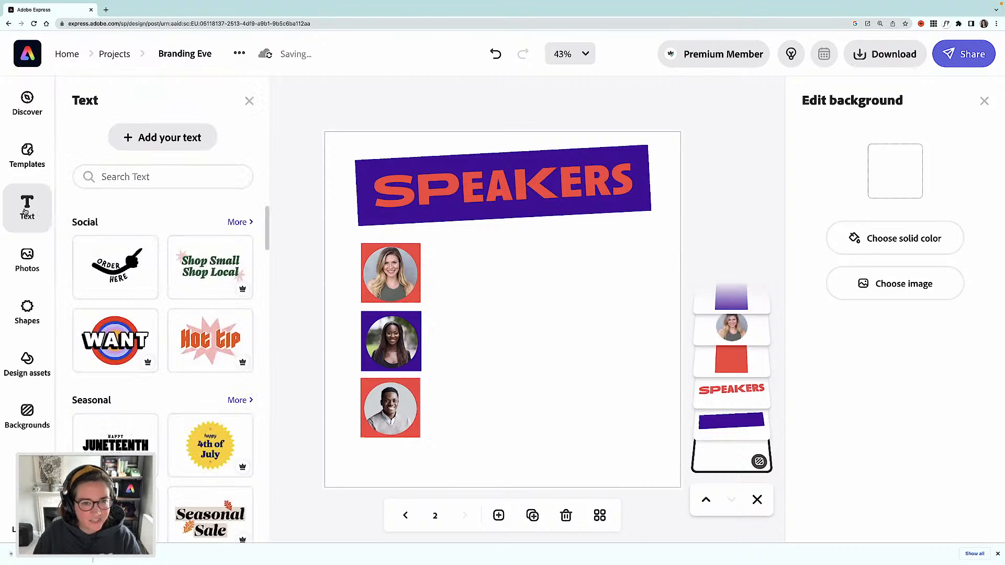
key(t)
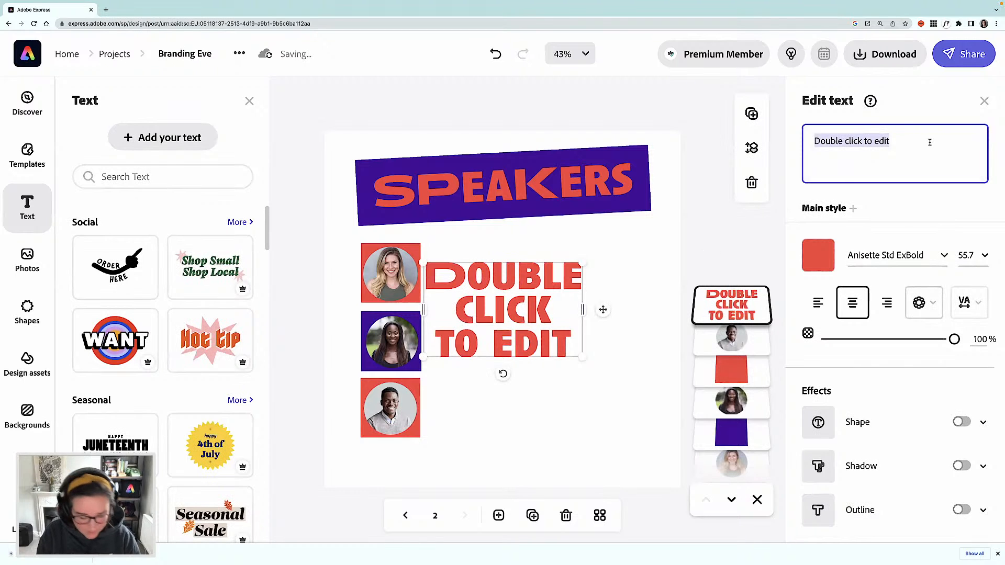
text(Speaks)
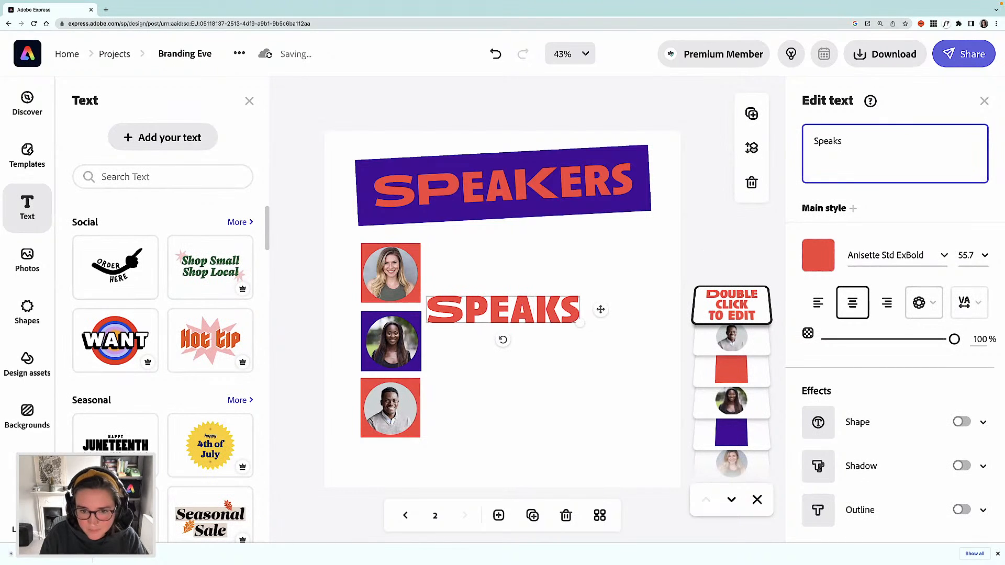
key(BackSpace)
text(er Name)
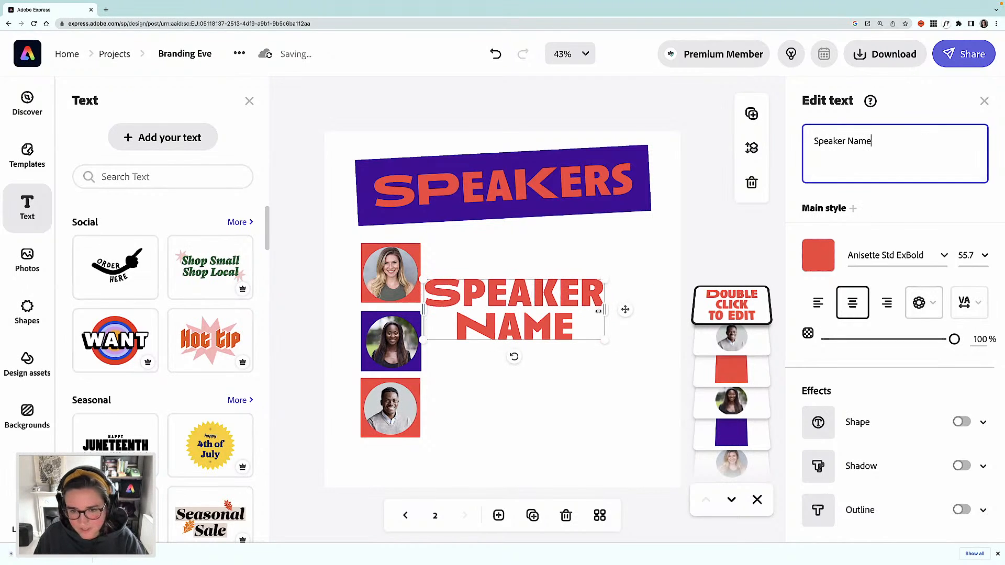
drag(652, 302, 763, 288)
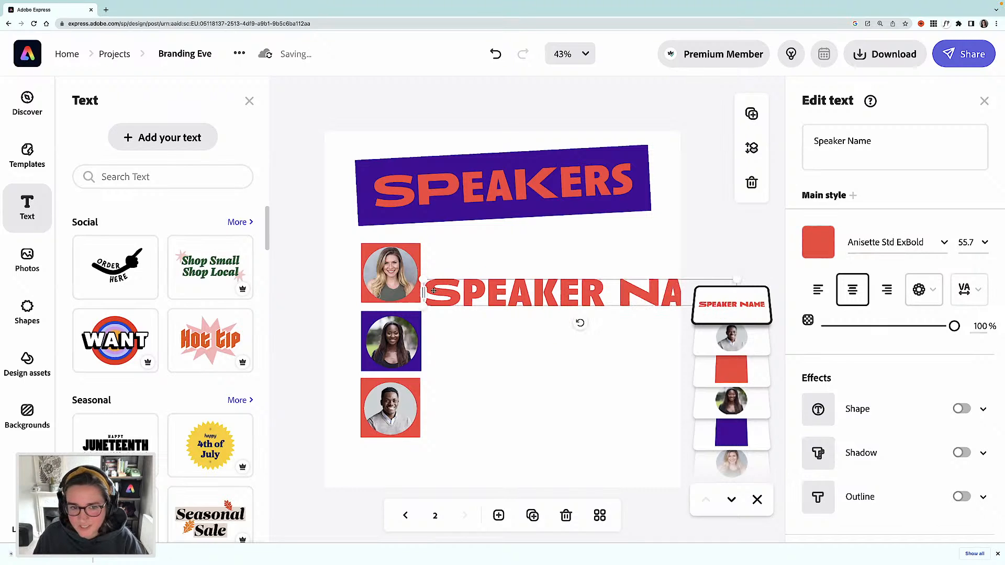
drag(424, 280, 476, 277)
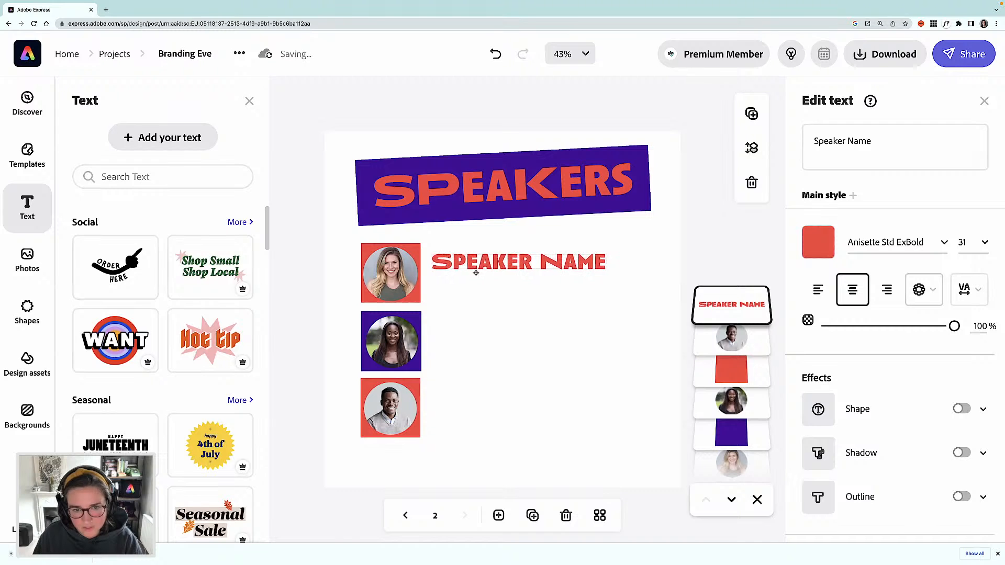
Step: Change the speaker name text to Lato Bold at size 22.7, beside the upper part of the blonde woman's tile
click(917, 243)
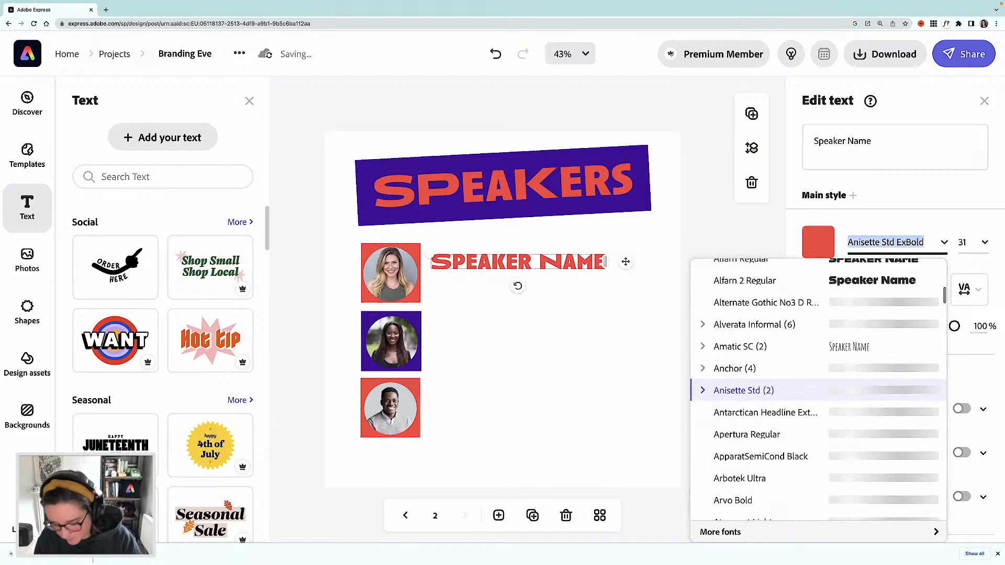
text(lato bo)
key(BackSpace)
key(BackSpace)
key(BackSpace)
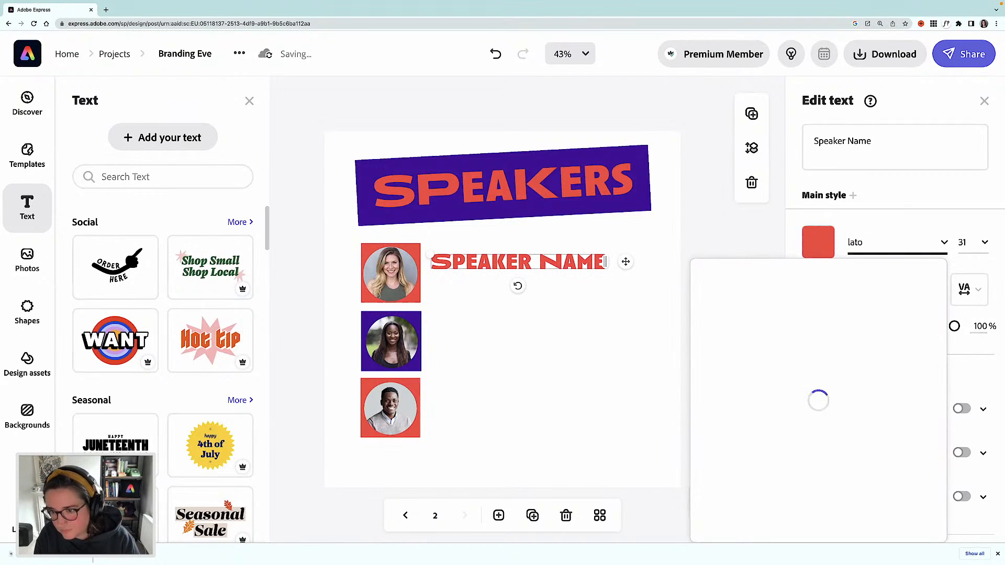
text(bold)
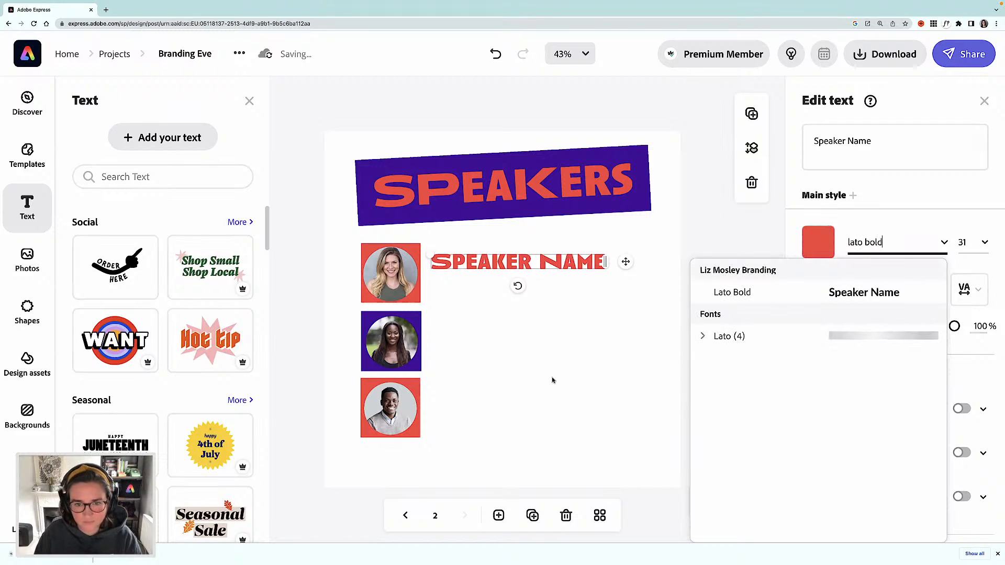
click(772, 291)
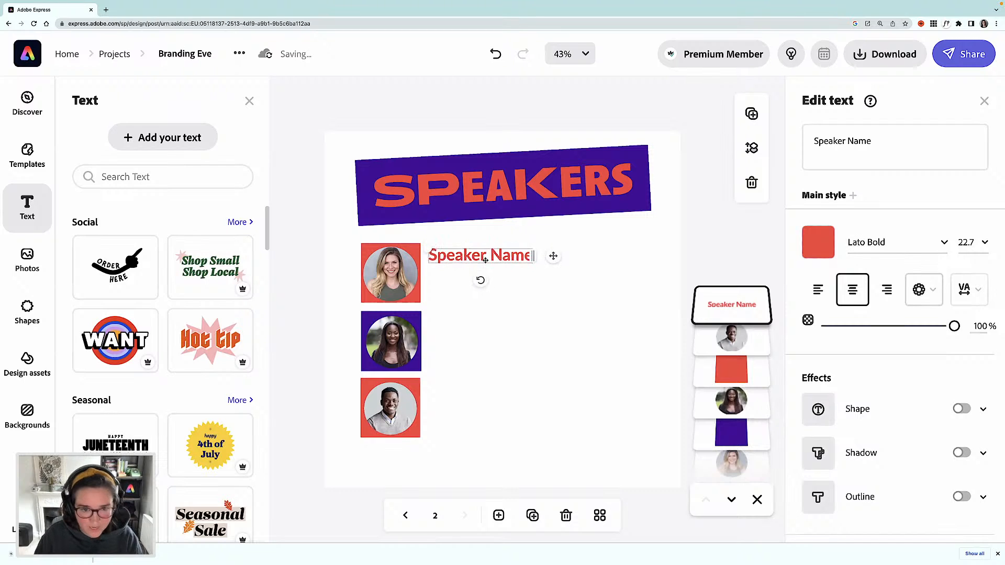
Step: Duplicate the speaker name text directly below itself, then colour the copy purple #440099 and set it in Lato Regular
drag(473, 265, 470, 285)
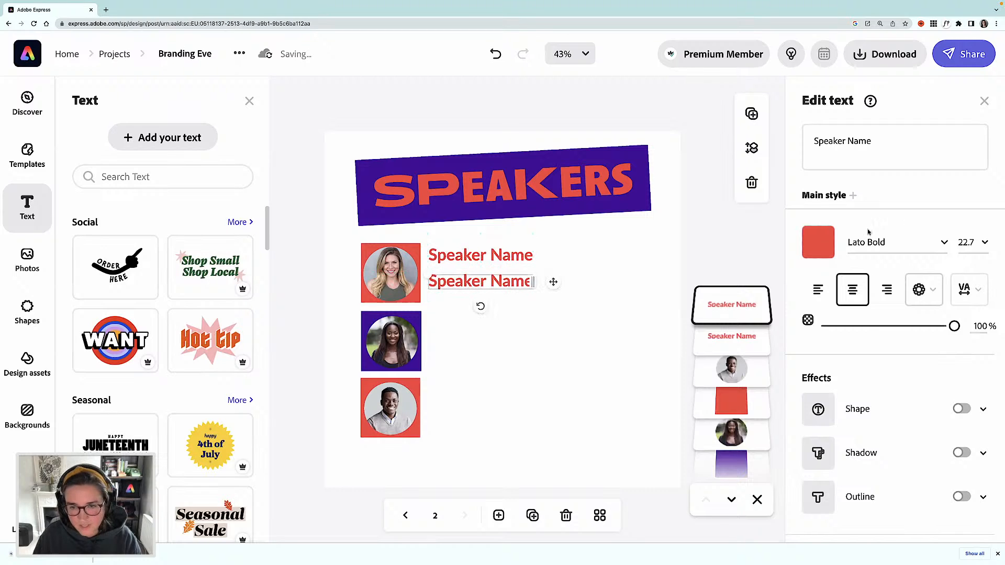
click(818, 242)
click(672, 172)
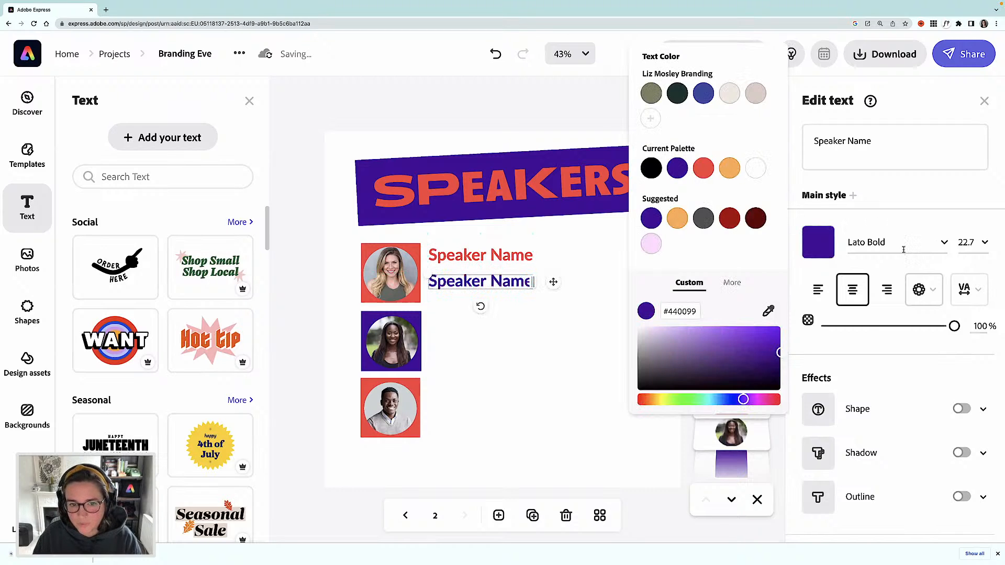
click(898, 244)
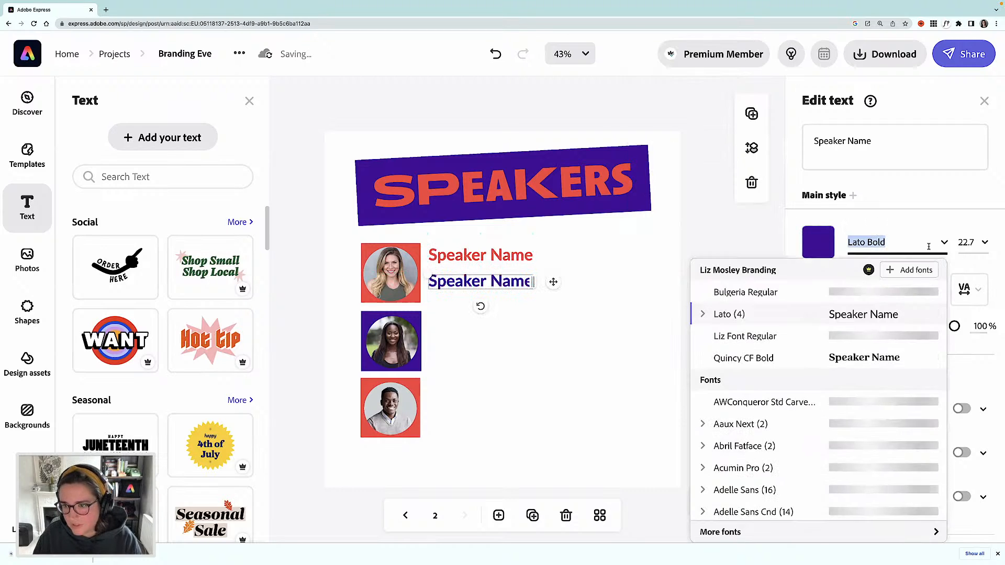
click(693, 316)
click(737, 336)
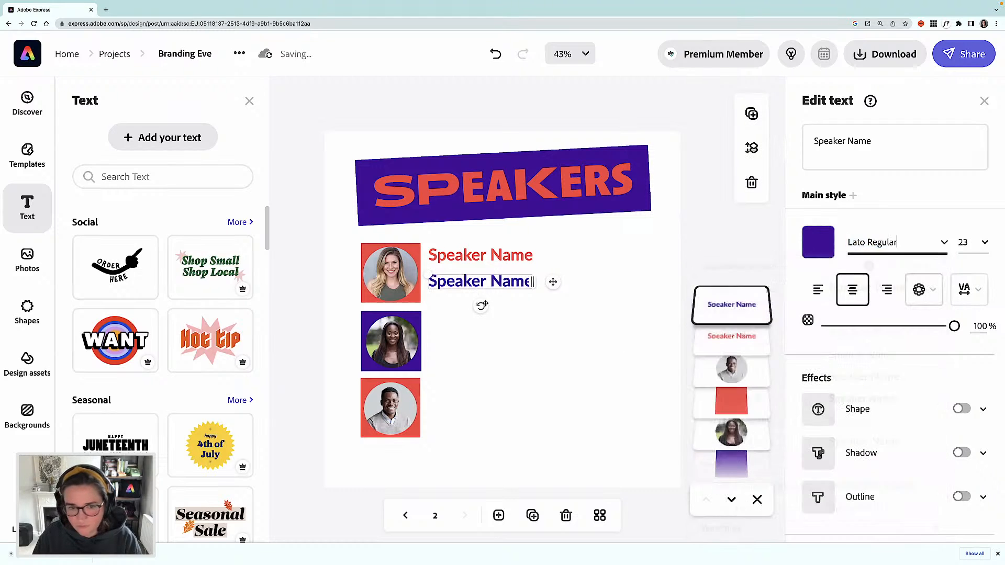
Step: Replace the purple text's wording with "Name of the talk they are giving"
click(901, 150)
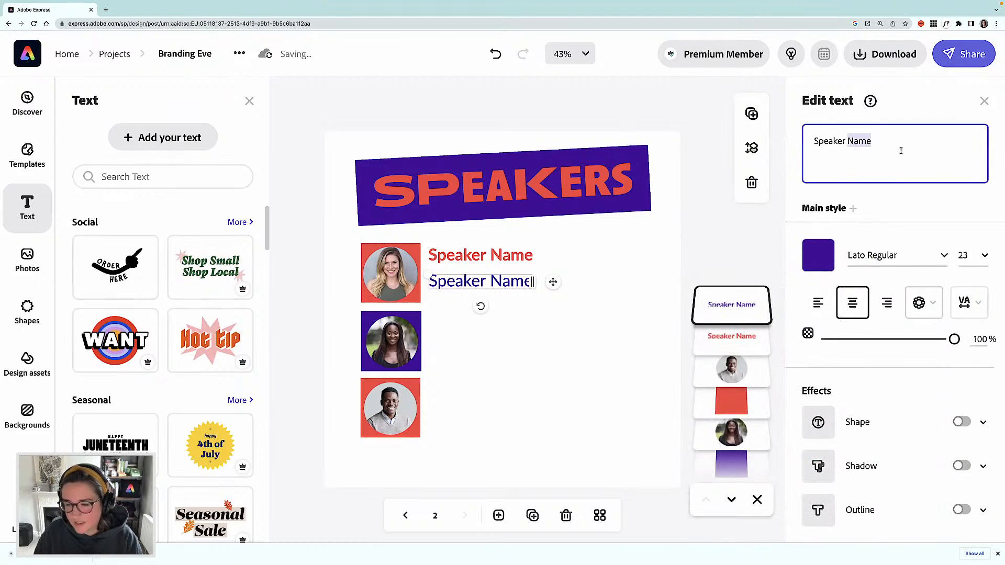
text(N)
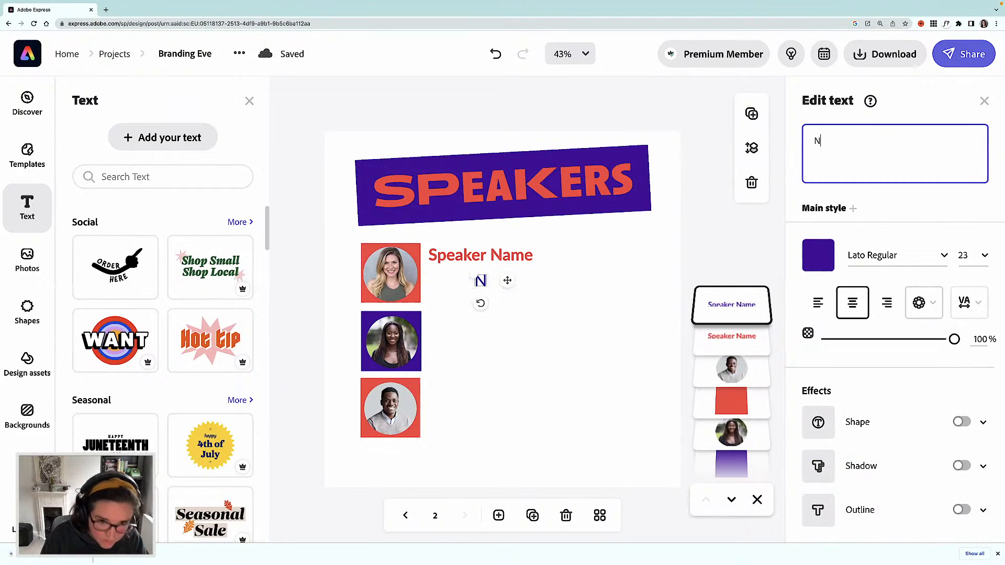
text(ame of the talk th)
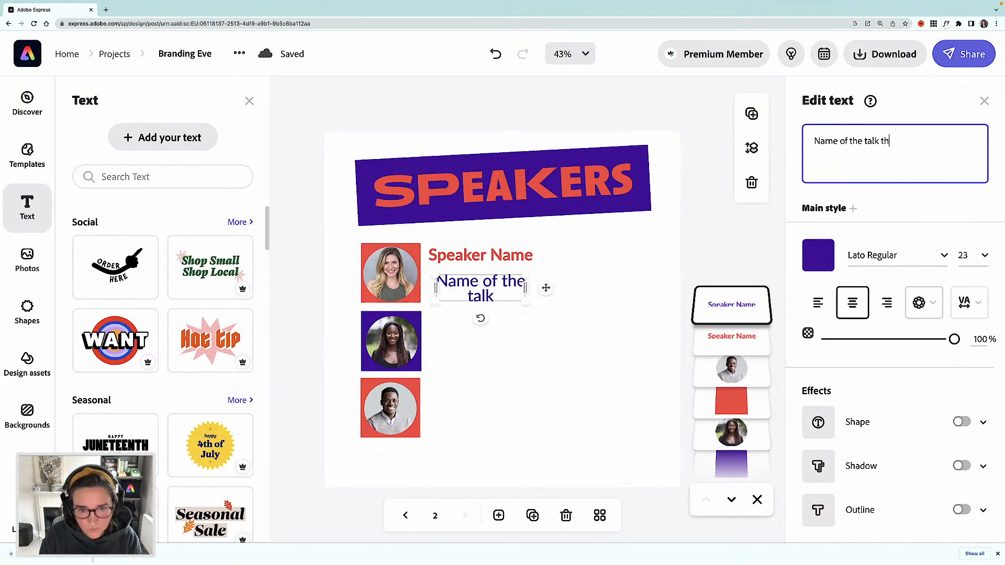
text(ey are giving)
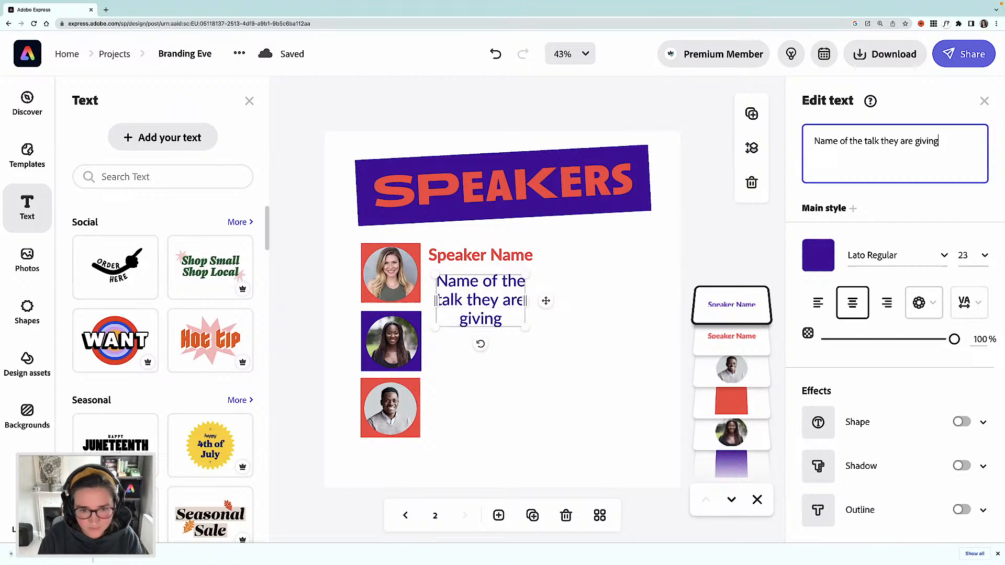
Step: Left-align the talk title, fit its text box so it wraps onto two lines, and set the text size to 18
drag(594, 300, 625, 298)
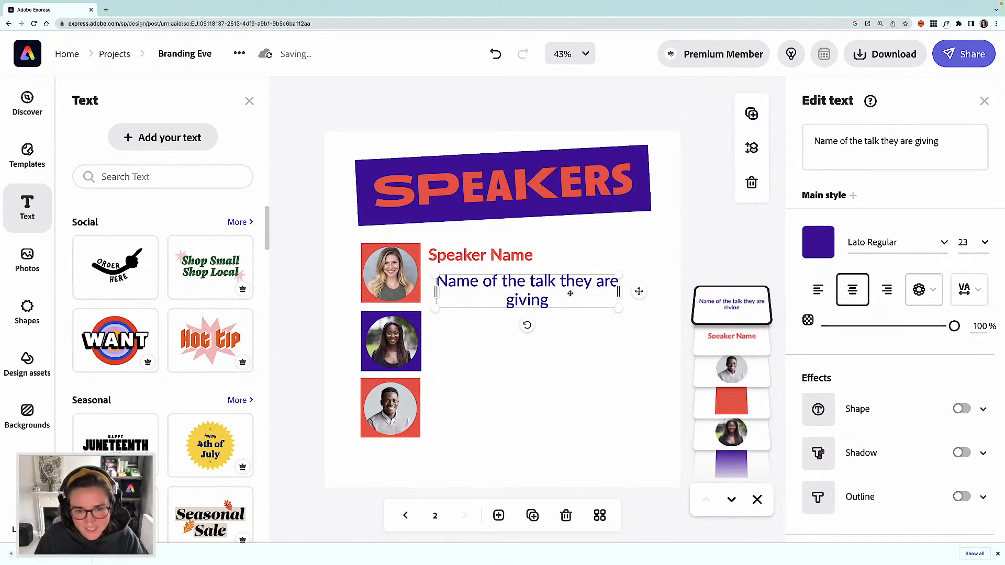
click(818, 291)
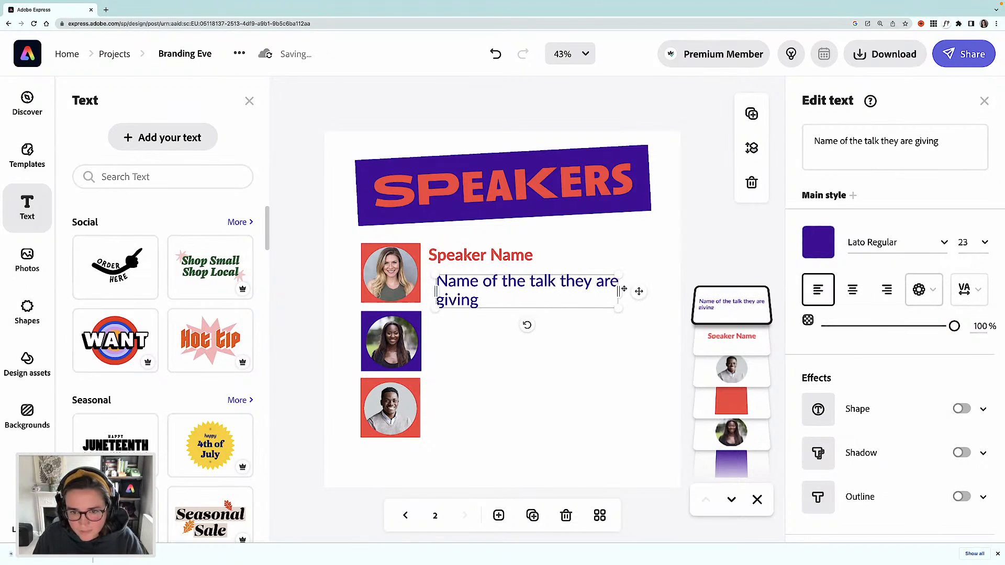
drag(617, 292, 556, 291)
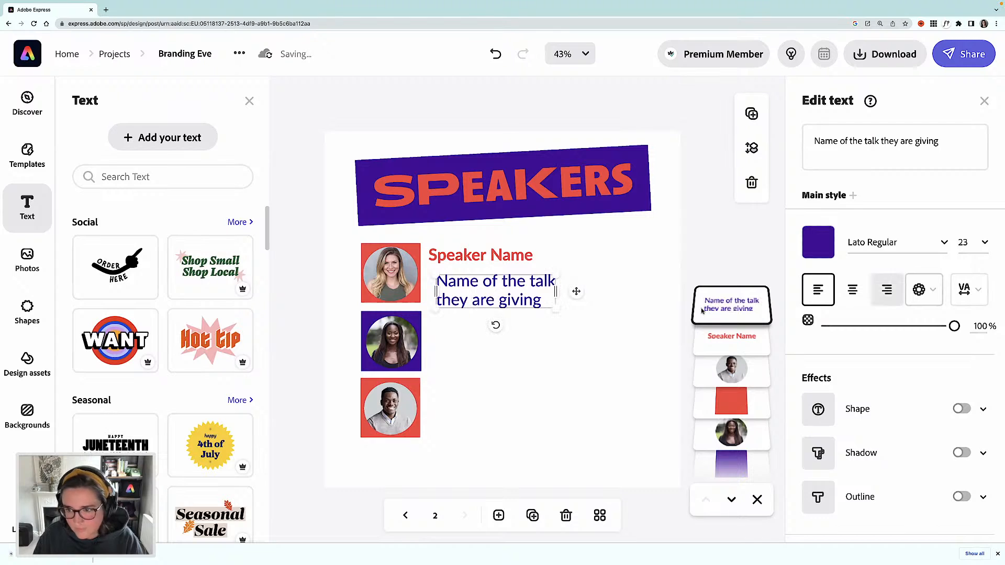
click(979, 250)
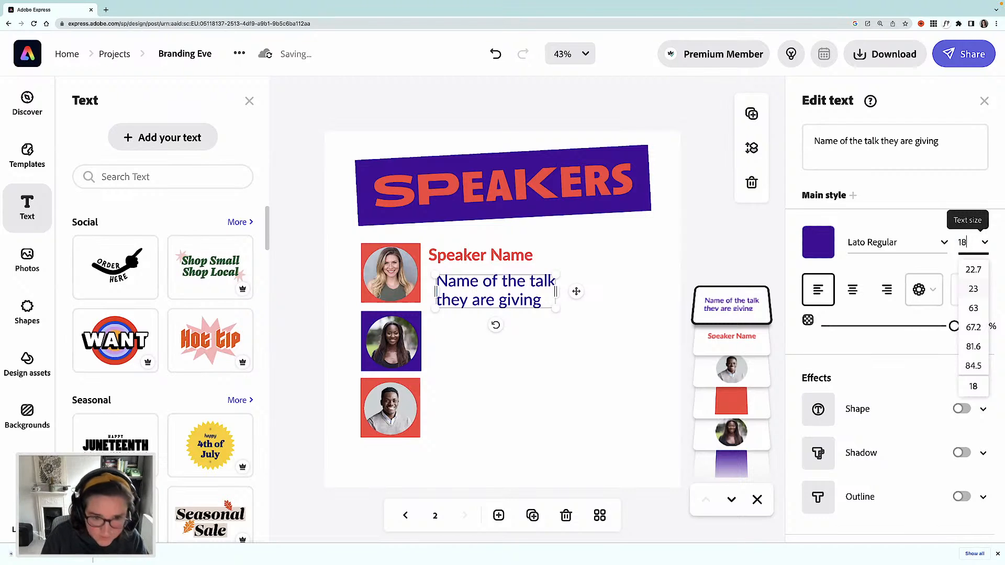
text(18)
key(Return)
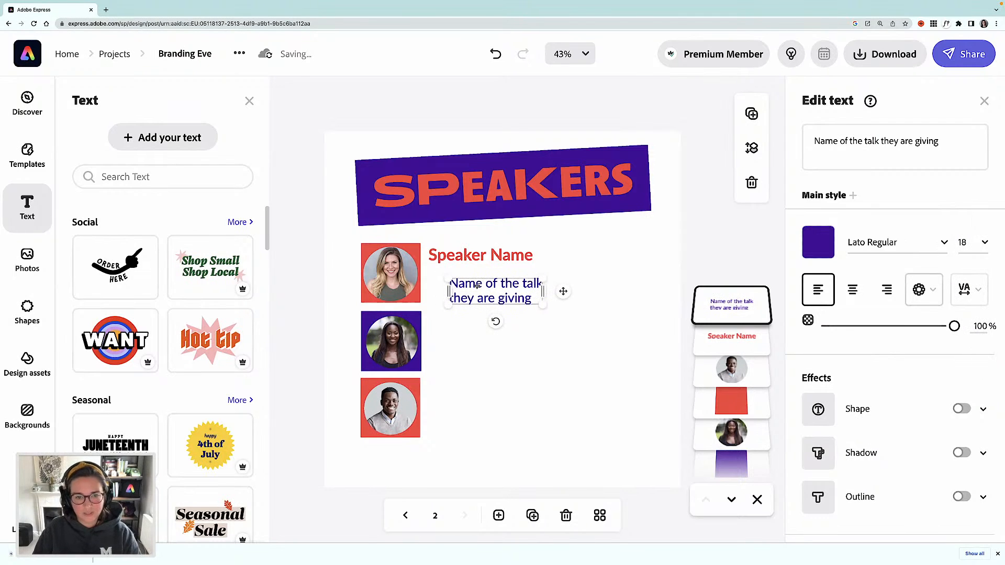
Step: Align the talk title beneath the first speaker name, then duplicate both texts and place the copies beside the middle headshot
drag(477, 285, 465, 278)
shift+click(492, 255)
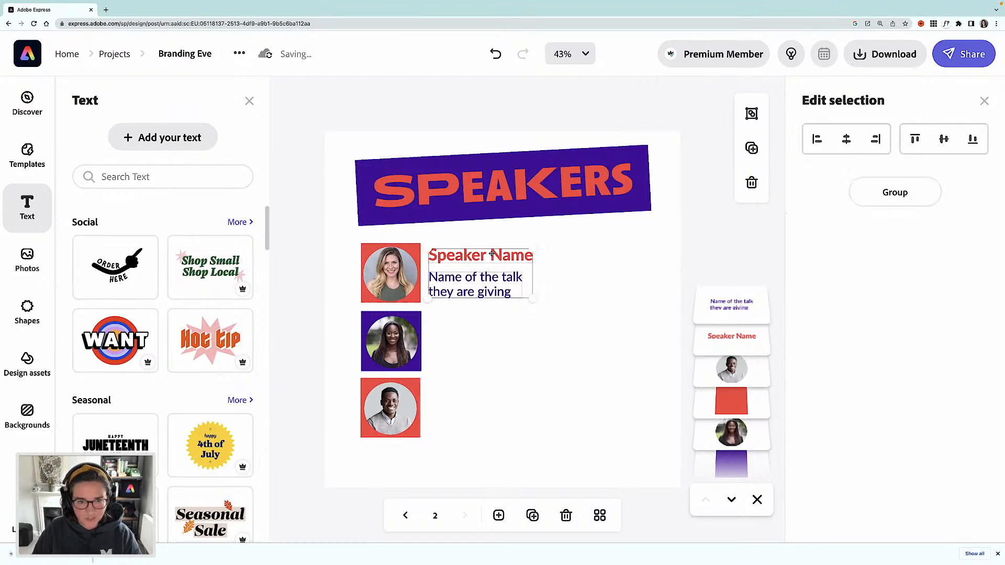
key(super+d)
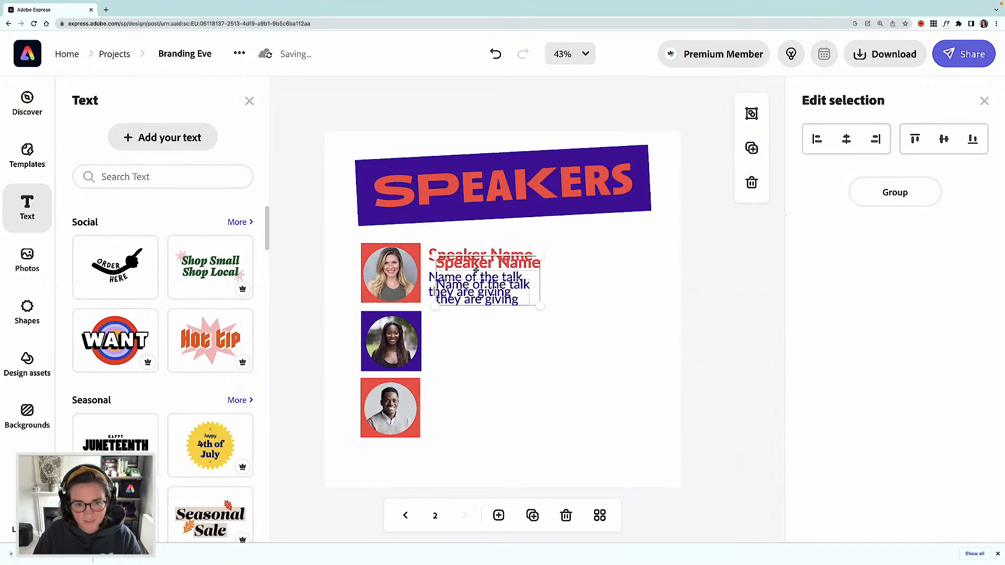
drag(492, 257, 468, 325)
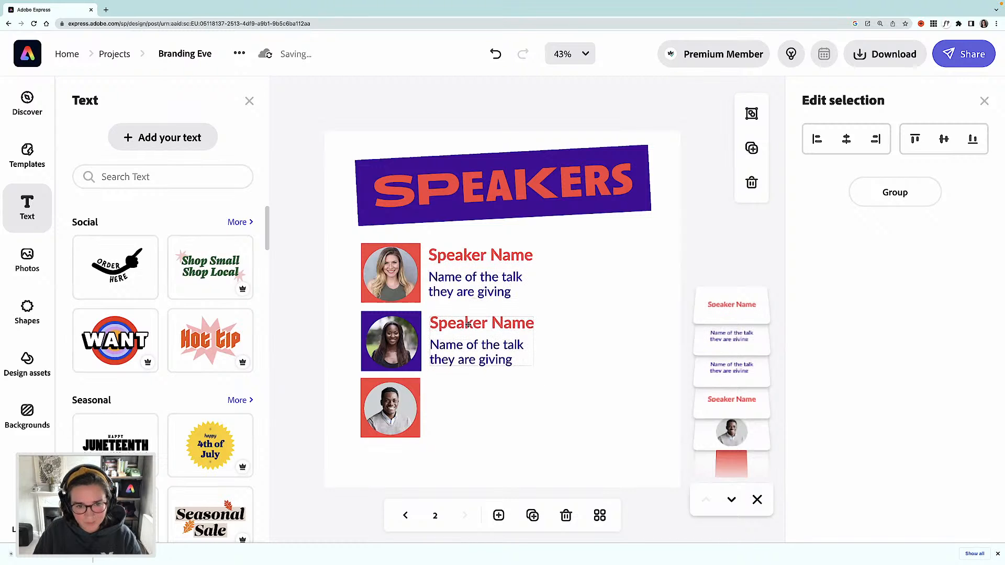
Step: Duplicate the first speaker name and talk title together and place the copies beside the lowest headshot
click(496, 280)
shift+click(487, 255)
key(super+d)
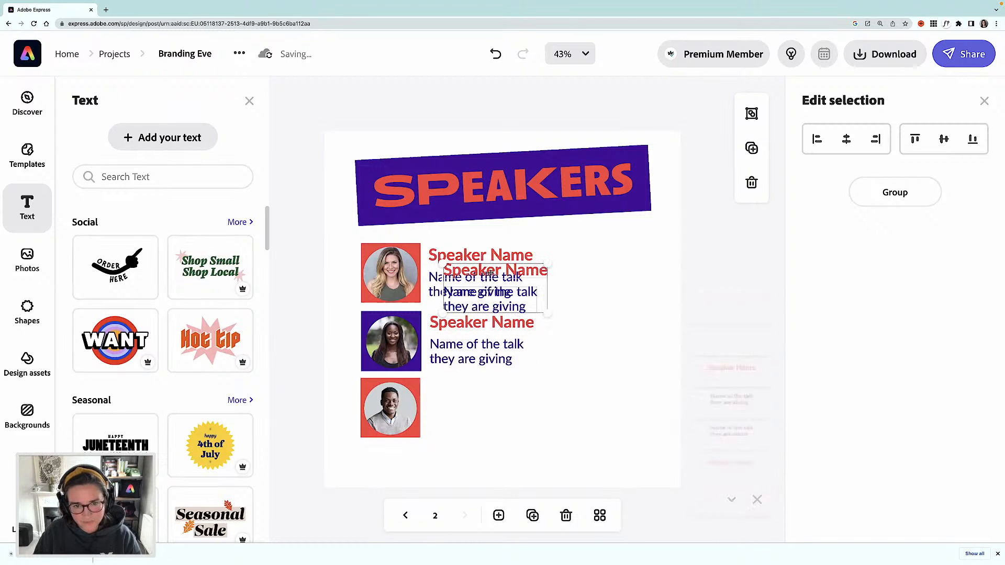
drag(495, 283, 479, 391)
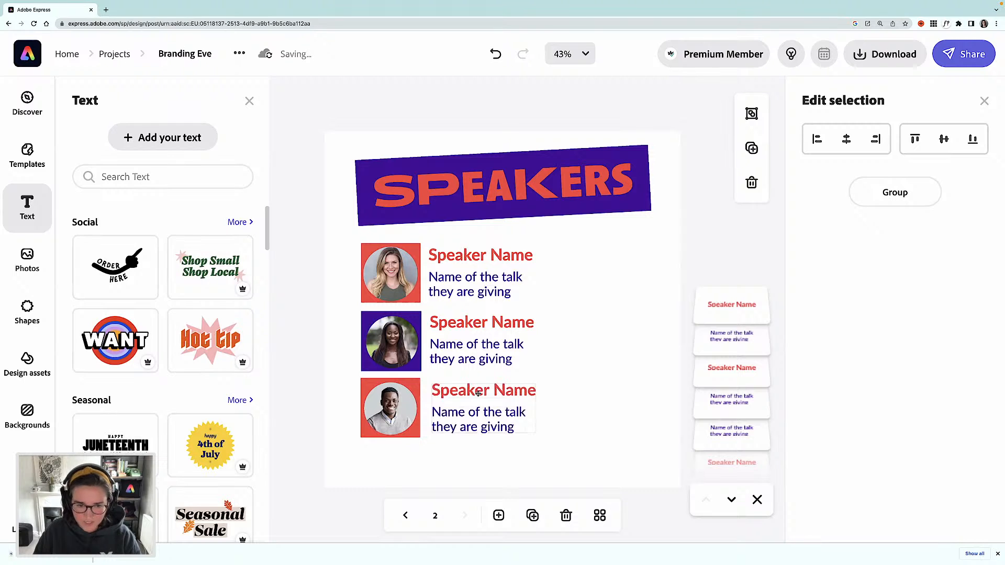
click(602, 400)
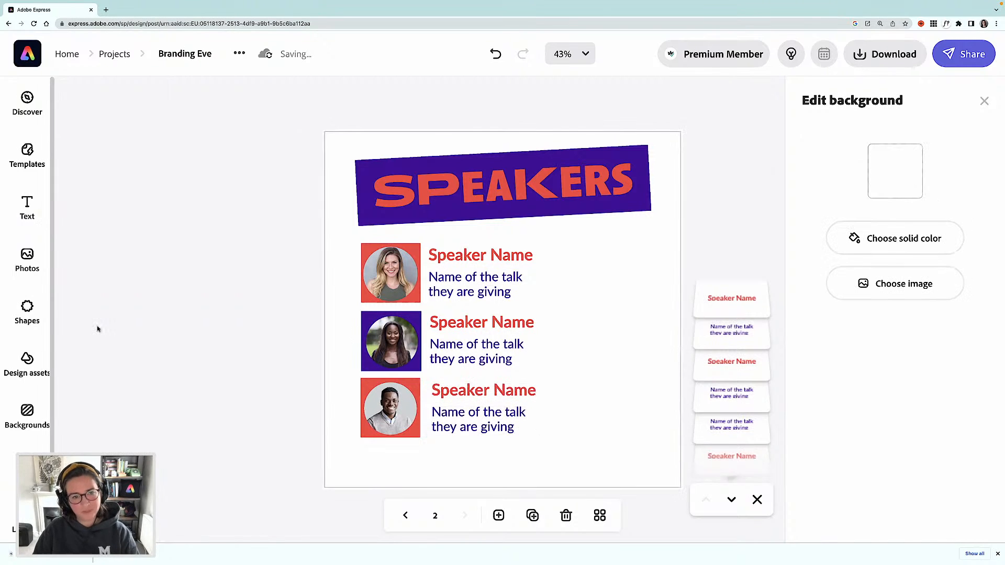
Step: Search the shapes library for "speaking"
click(23, 313)
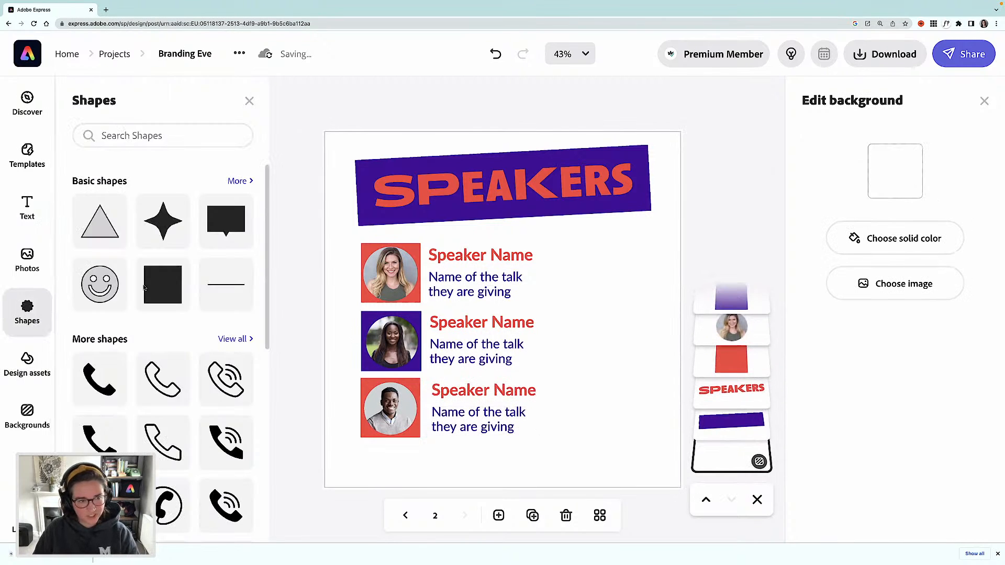
click(120, 137)
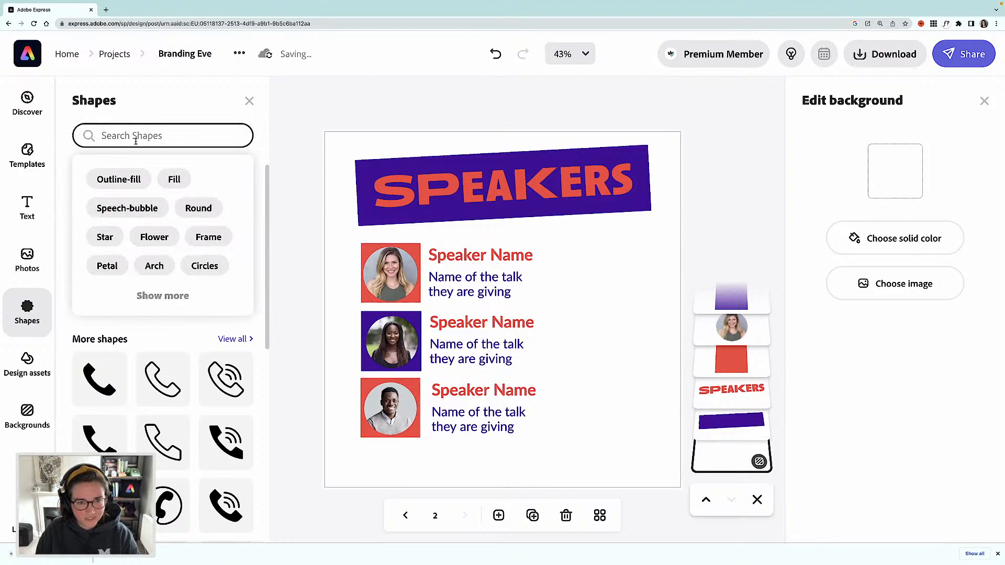
text(speaking)
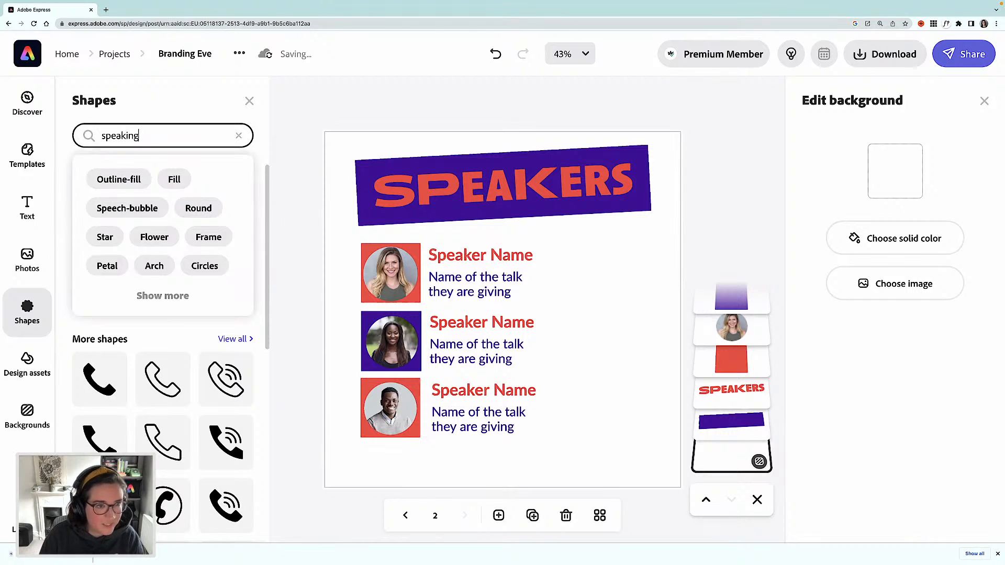
key(Return)
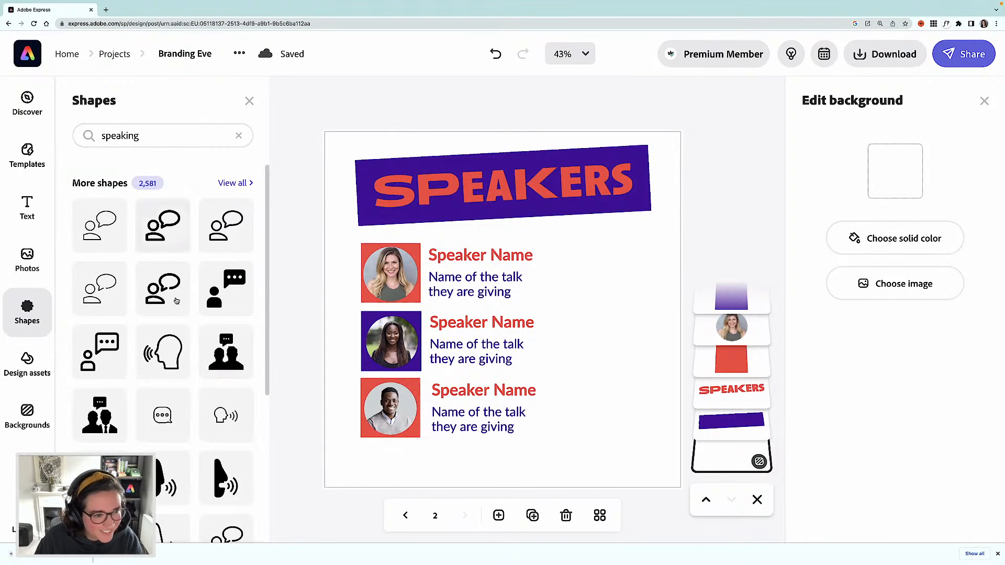
Step: Add the outline icon of two people behind a desk with a globe beside the speaker list
scroll(173, 298, down, 2)
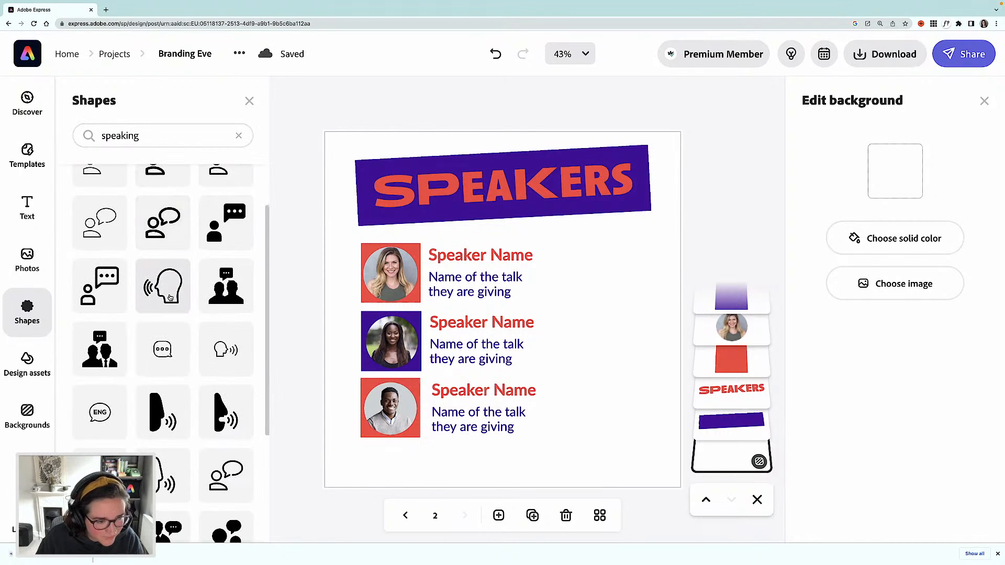
scroll(170, 298, down, 8)
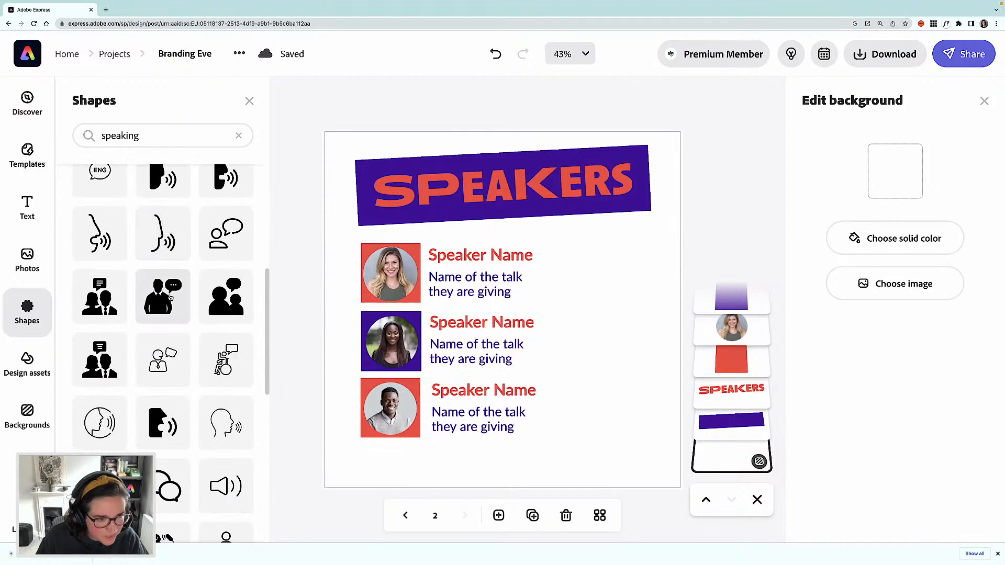
scroll(170, 298, down, 4)
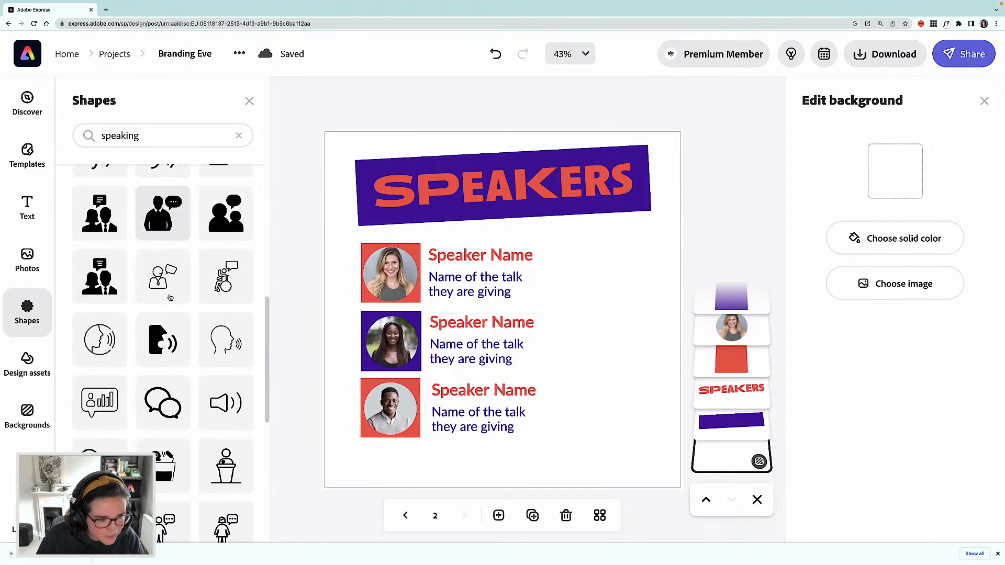
scroll(169, 298, down, 6)
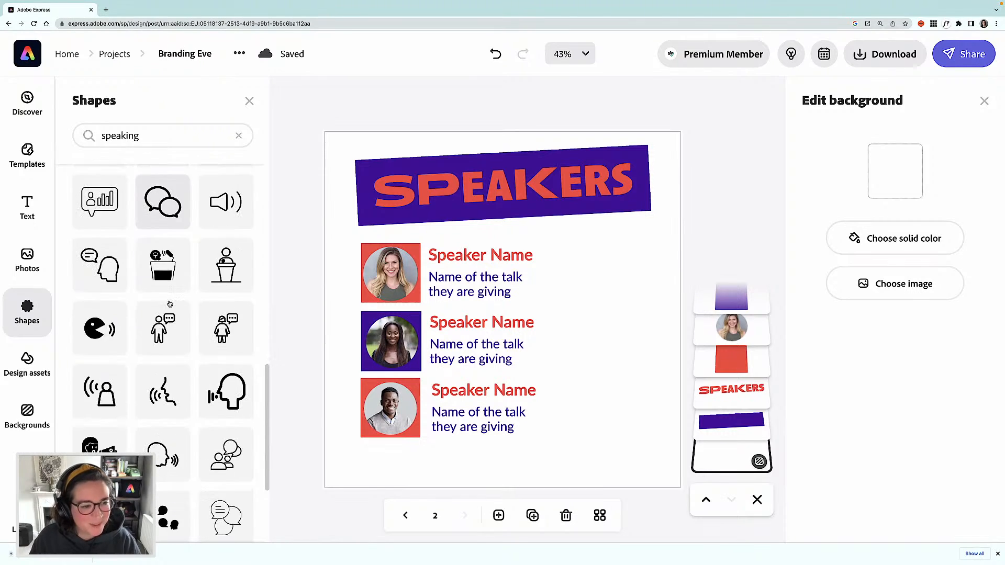
scroll(169, 305, down, 2)
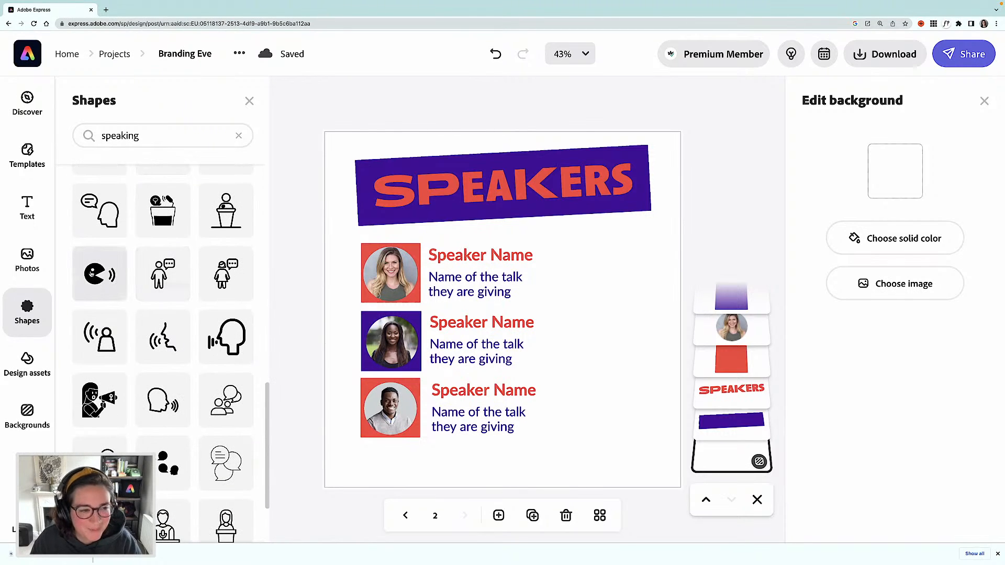
scroll(197, 315, down, 2)
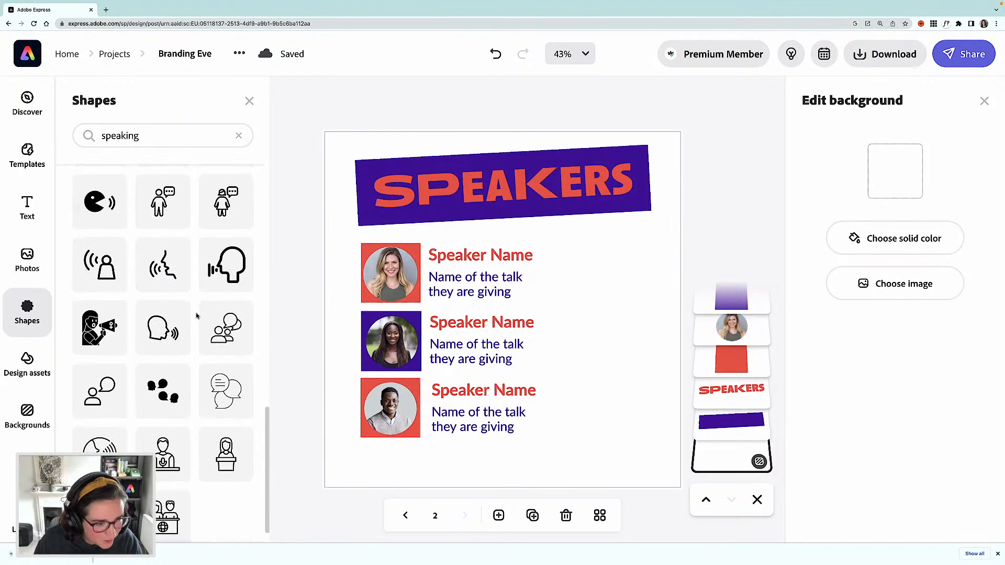
scroll(197, 316, down, 2)
scroll(198, 315, down, 5)
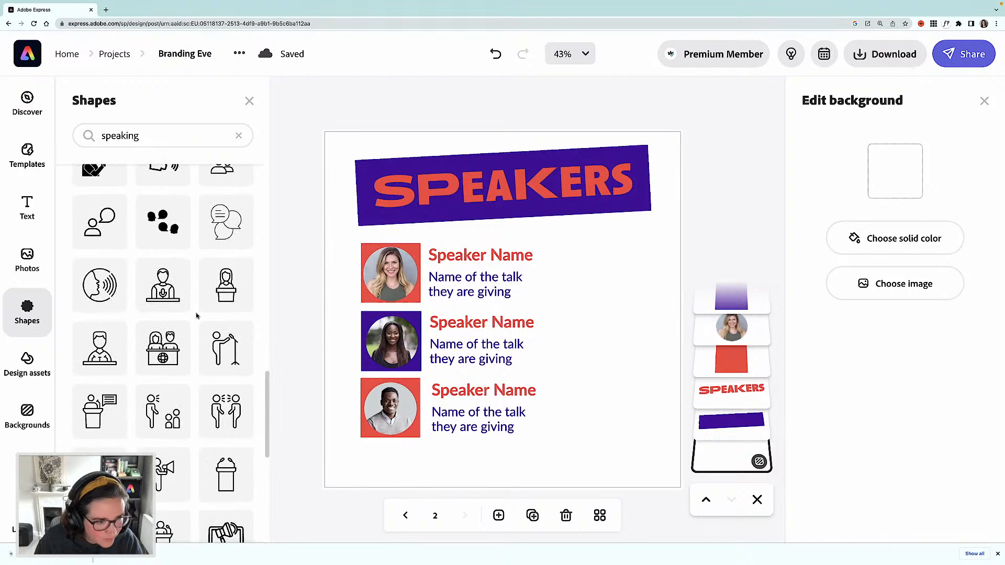
scroll(198, 316, down, 1)
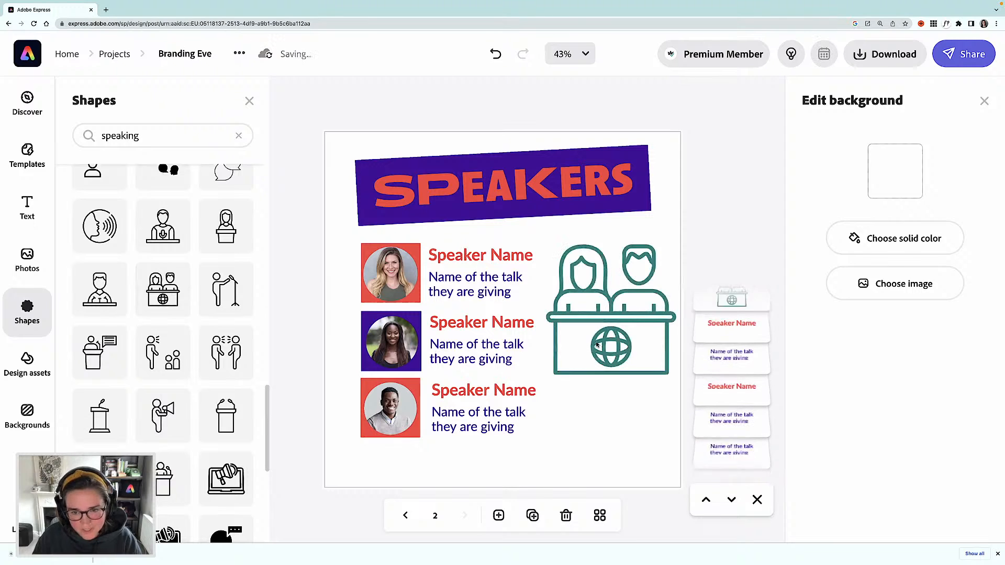
Step: Shrink the two-presenter icon, tilt it slightly counter-clockwise beside the middle speaker, and recolour it in the brand purple
drag(682, 244, 628, 287)
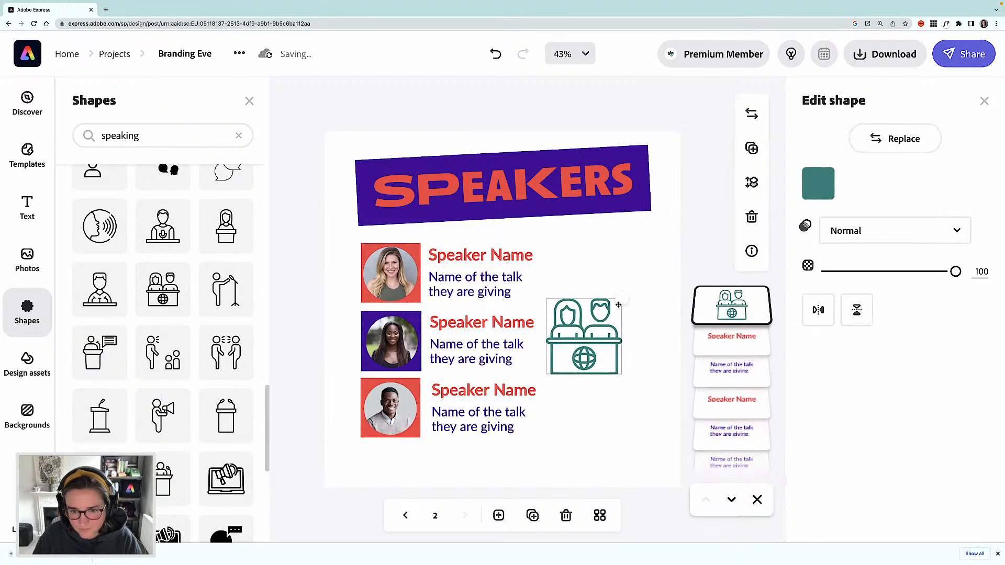
drag(586, 365, 635, 394)
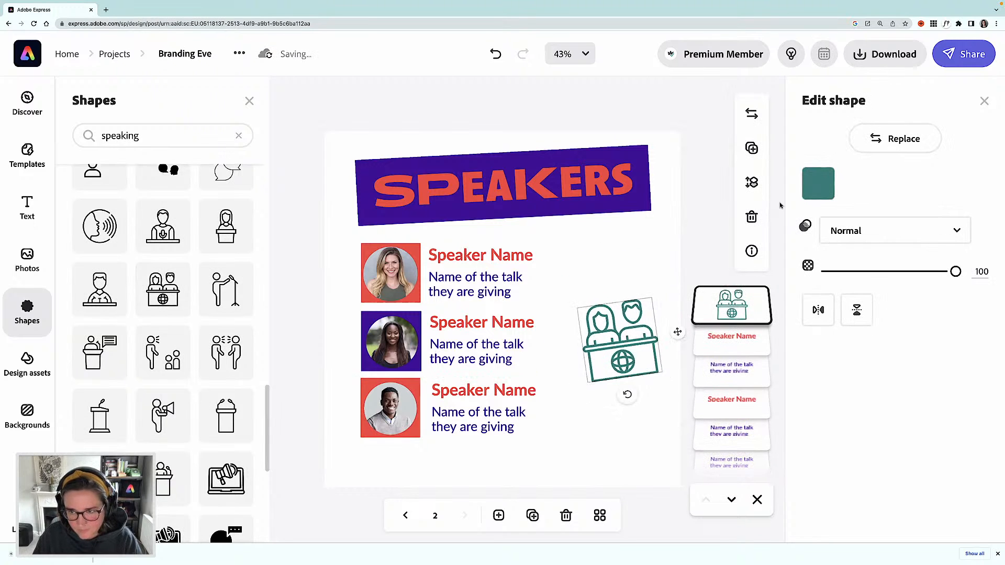
click(810, 186)
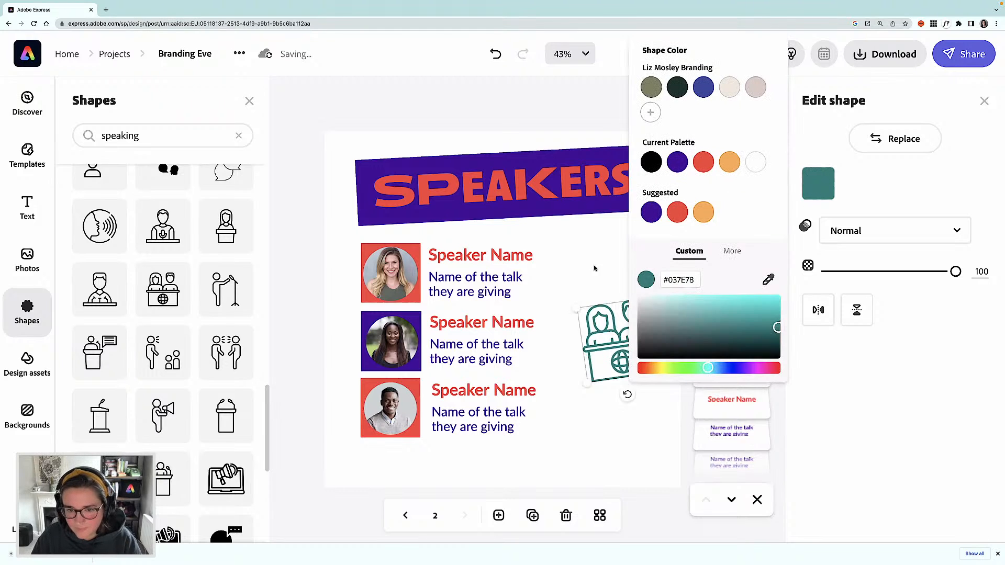
click(652, 212)
click(579, 278)
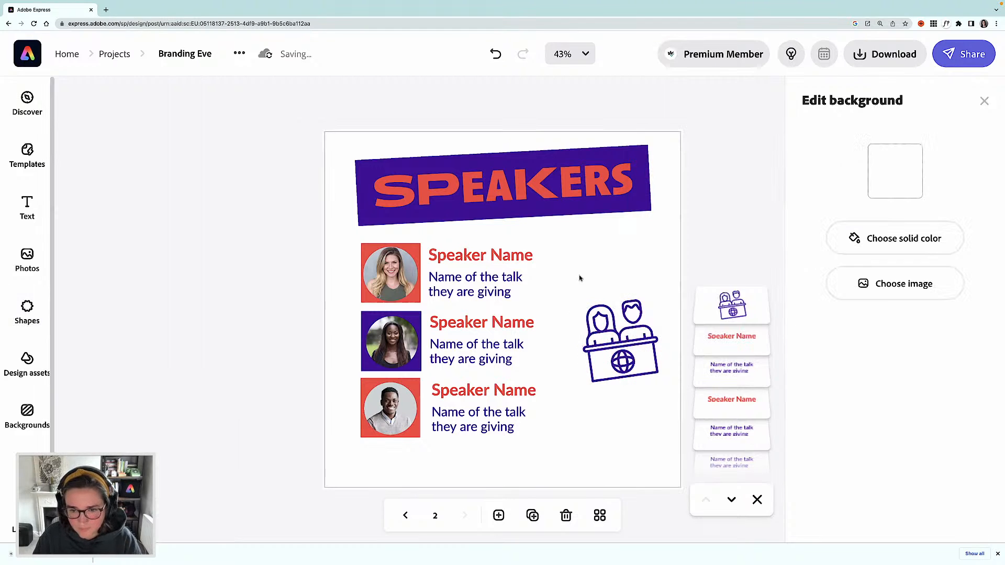
click(29, 317)
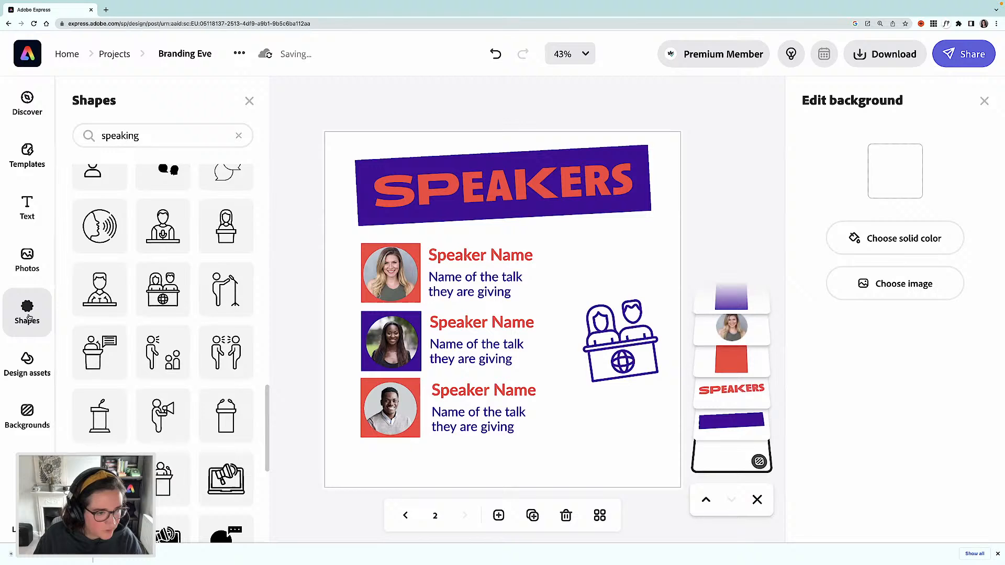
click(134, 137)
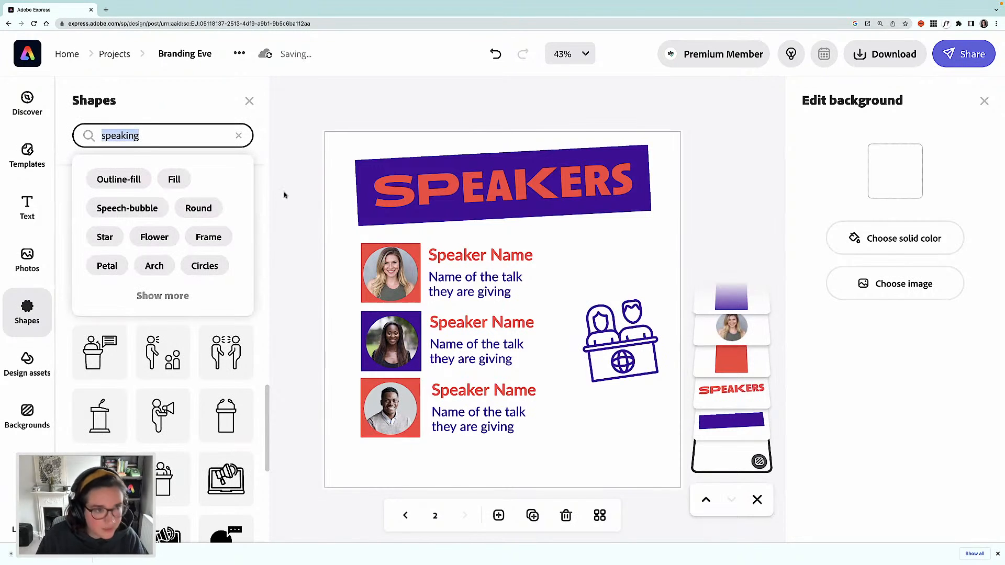
click(264, 142)
click(250, 102)
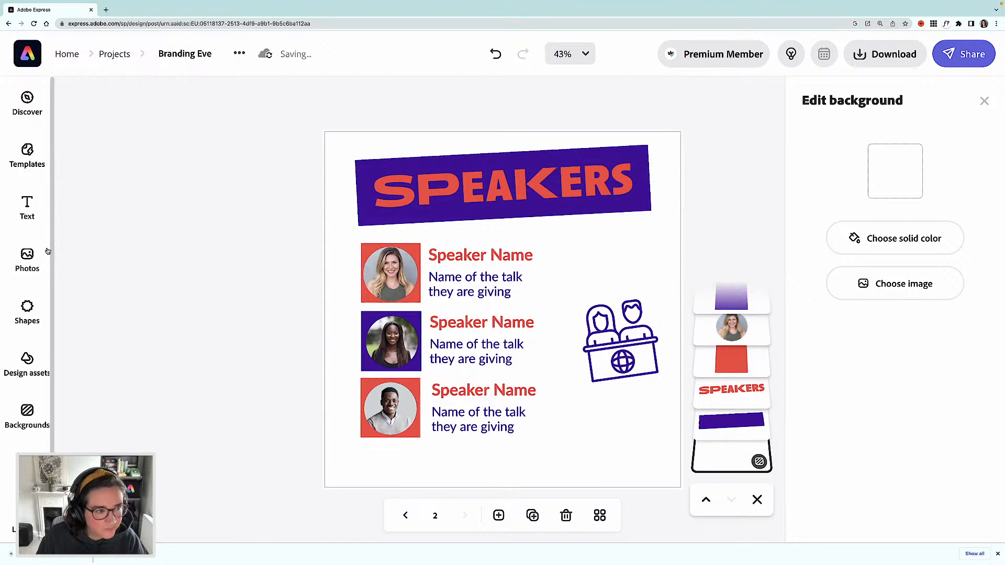
Step: Add a basic square, shorten it into a wide rectangle, and place it over the icon's lower half, flush with the page's right edge
click(26, 311)
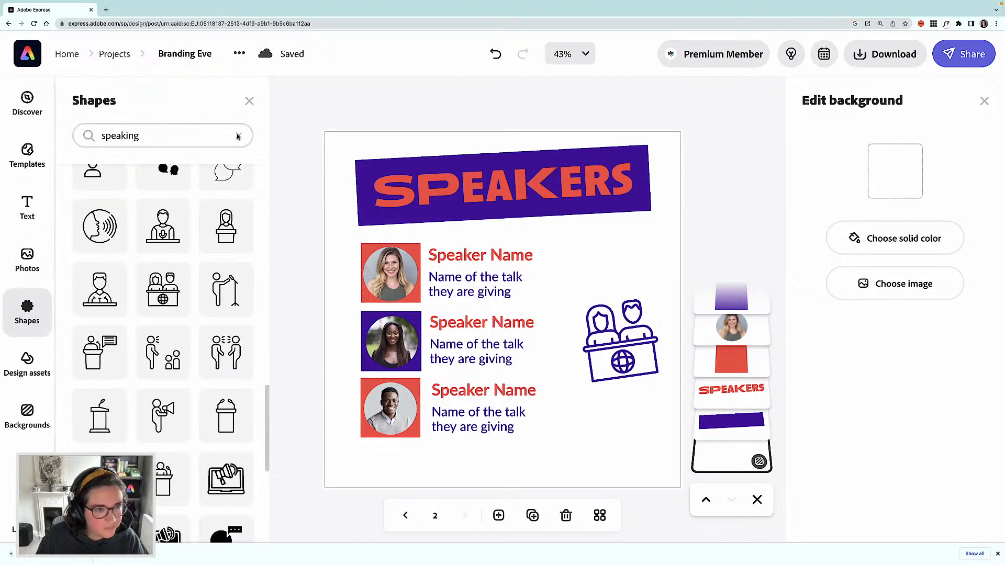
click(239, 136)
click(163, 284)
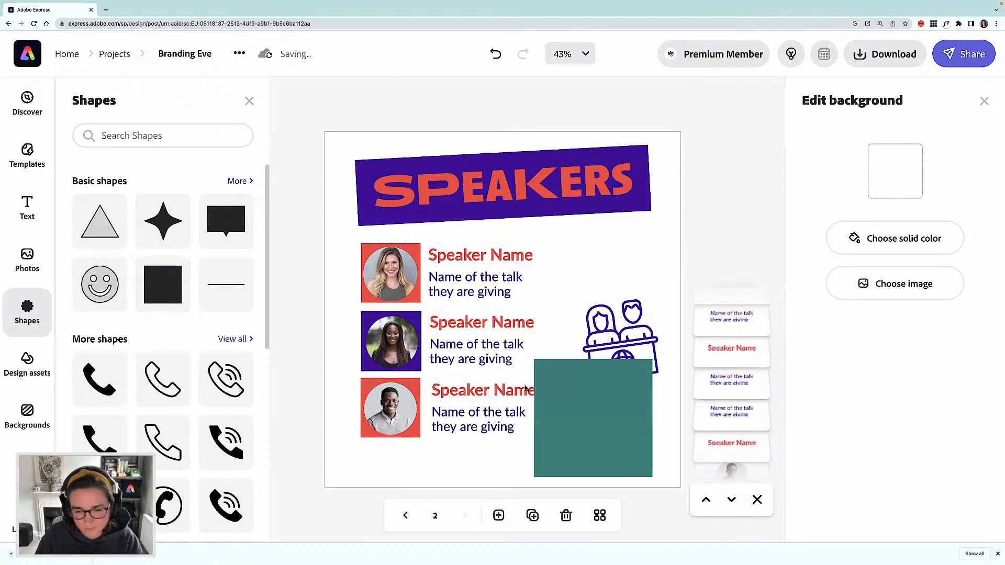
click(555, 422)
drag(555, 422, 596, 392)
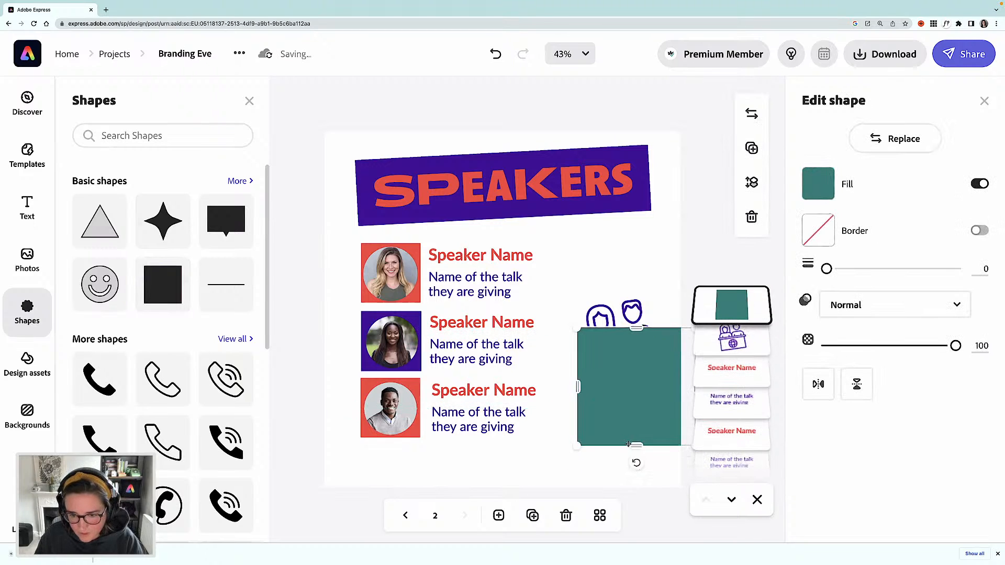
drag(636, 446, 636, 402)
mouse_move(650, 347)
mouse_down()
mouse_move(640, 390)
mouse_move(634, 356)
mouse_up()
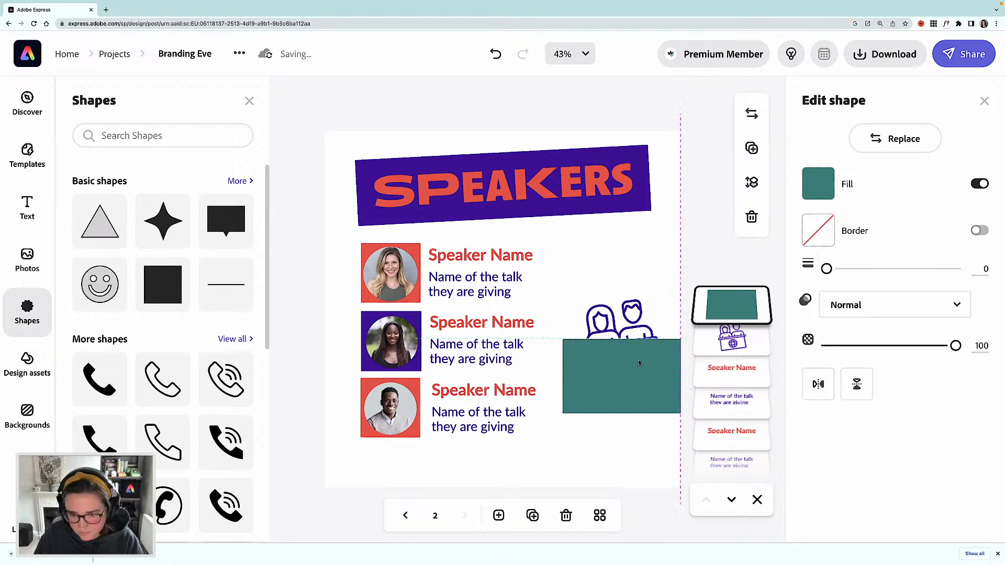
Step: Fill the rectangle with the brand red #F9423A and place it behind the two-presenter icon
click(818, 184)
click(729, 163)
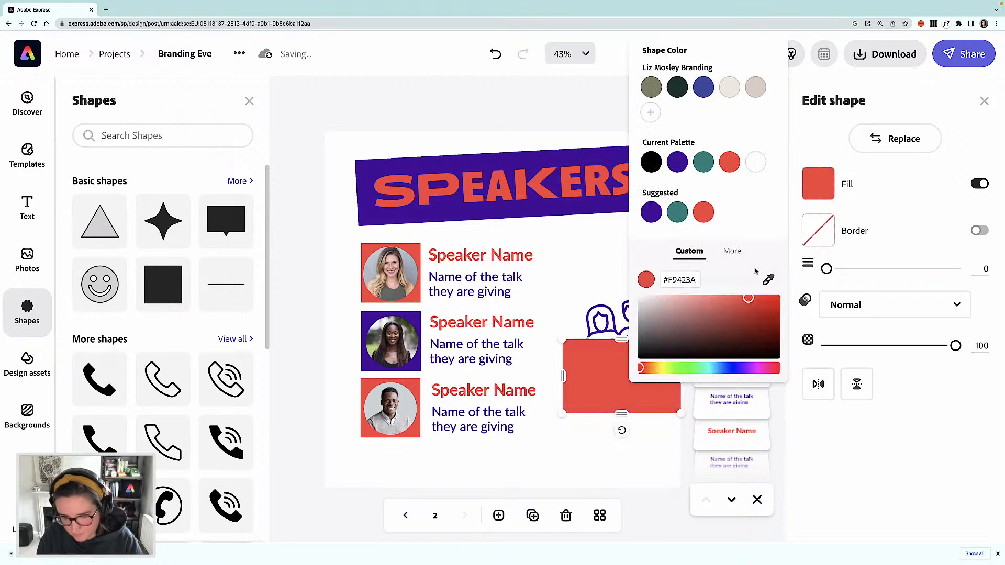
click(302, 364)
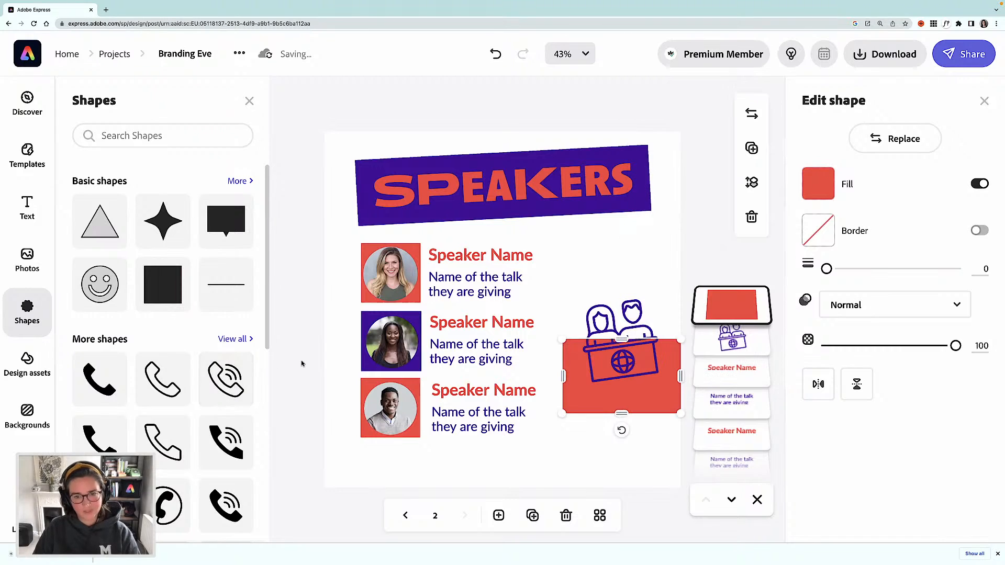
click(301, 257)
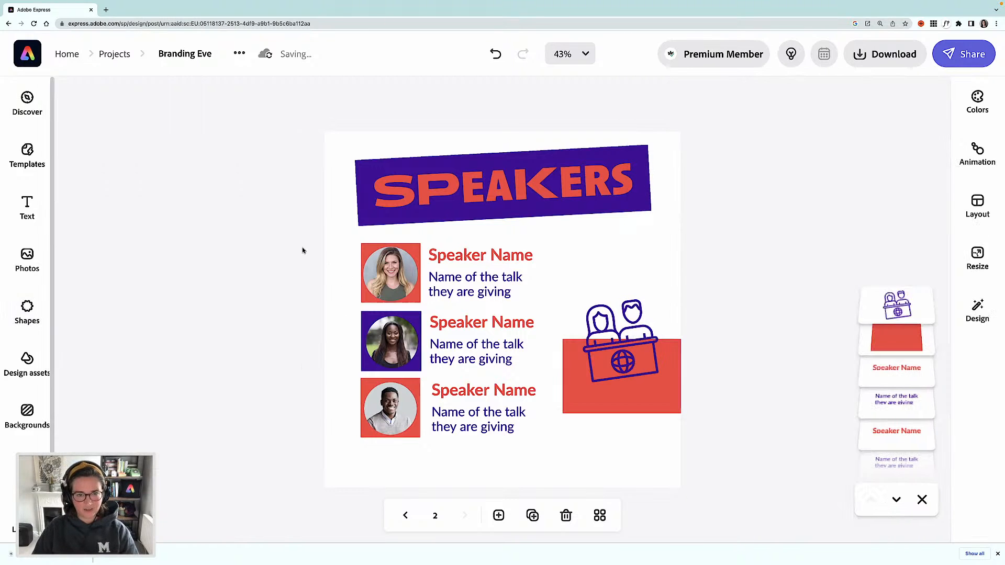
Step: Shift all the speaker tiles, texts, icon and red rectangle together slightly down below the SPEAKERS banner
drag(296, 244, 685, 440)
key(shift+Down)
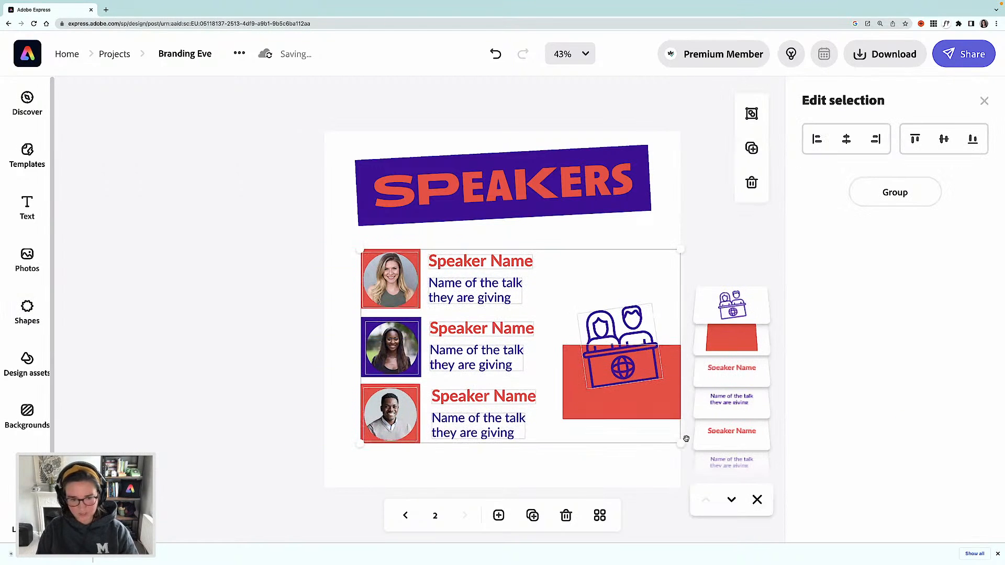
key(shift+Up)
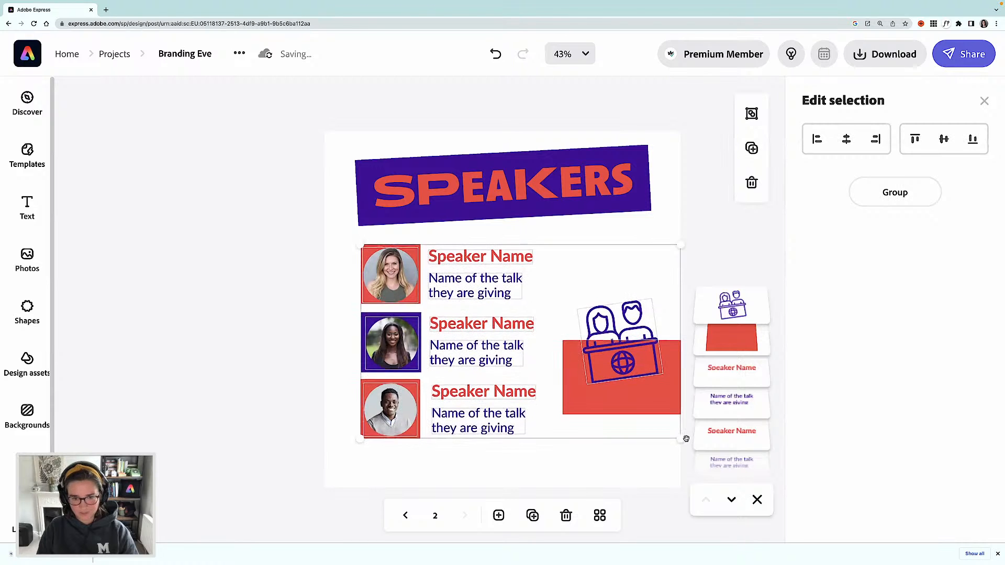
click(485, 241)
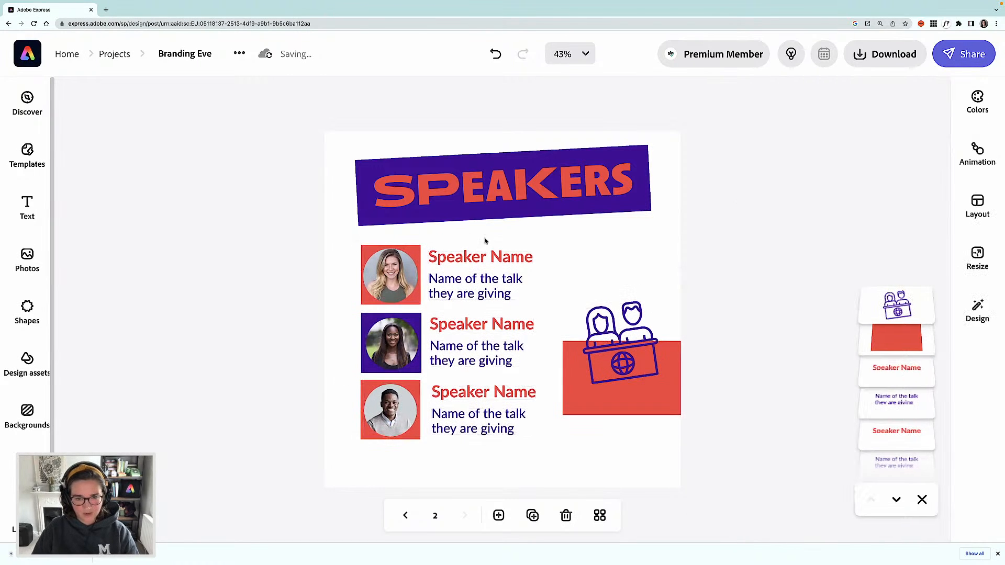
Step: Copy the SPEAKERS heading text to the page's bottom, straighten it and shrink it to a font size of about 22
click(519, 194)
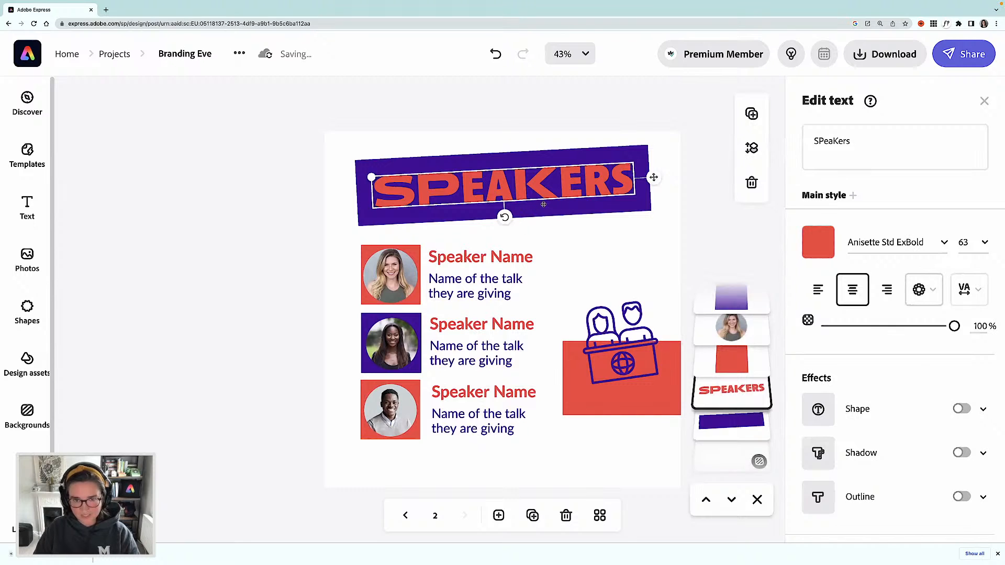
drag(544, 205, 550, 461)
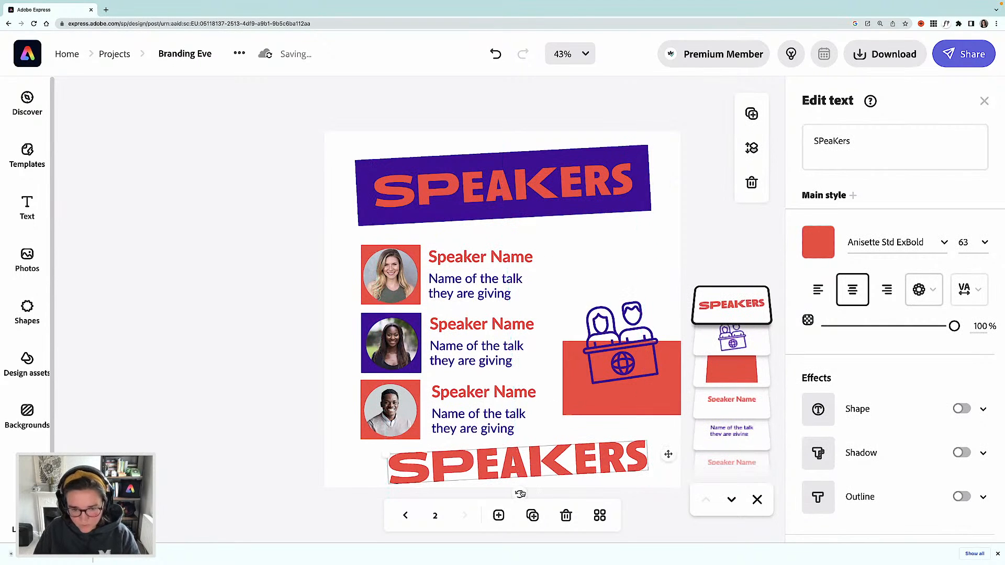
drag(520, 494, 501, 470)
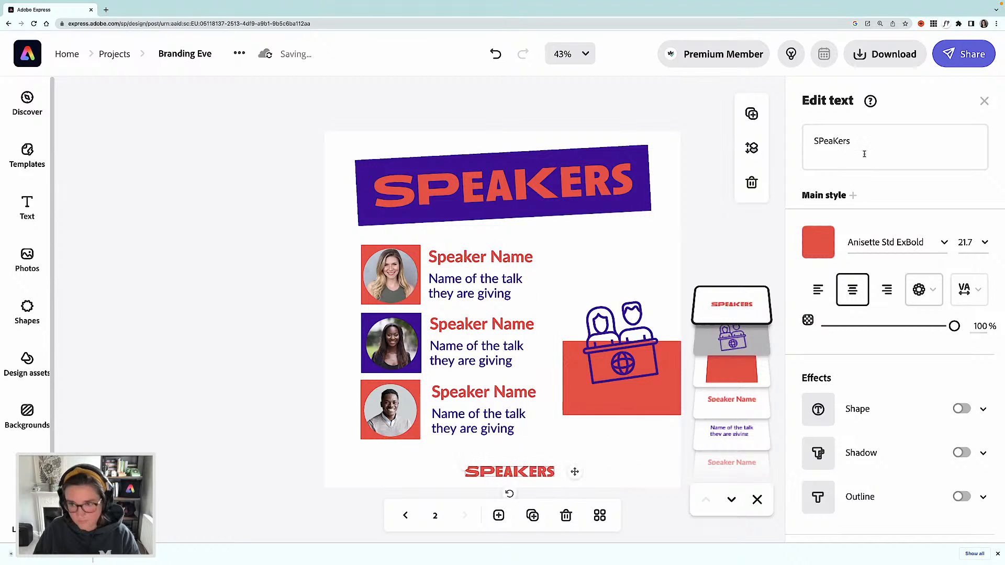
Step: Change the copied text at the page's bottom to read thebrandingevent.com
click(887, 151)
text(t)
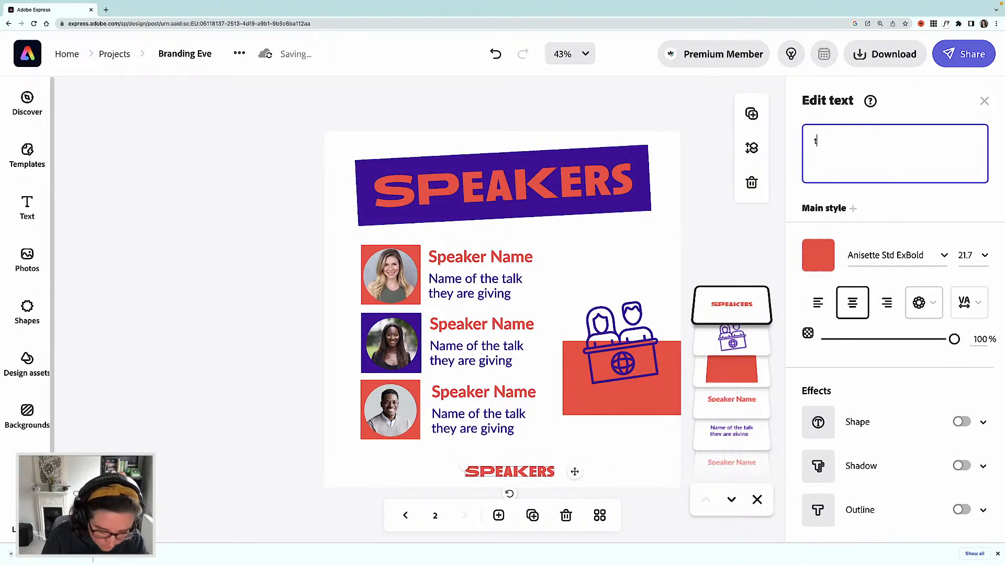
text(he branding event)
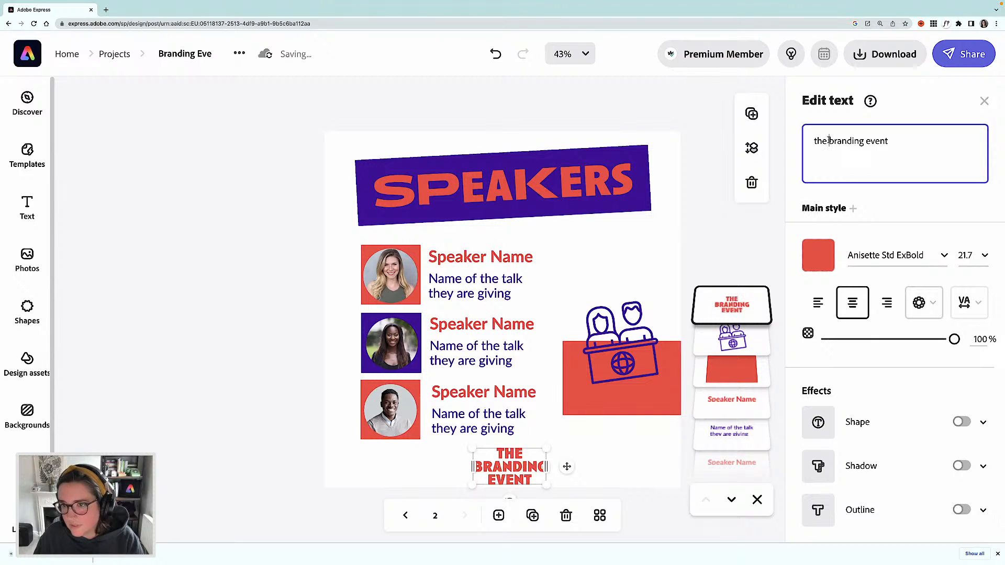
key(BackSpace)
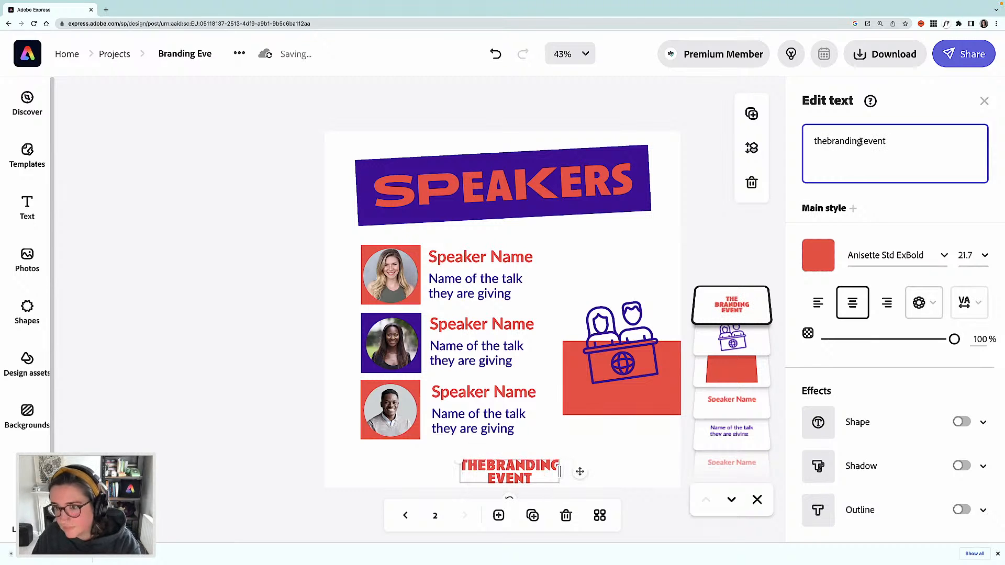
key(BackSpace)
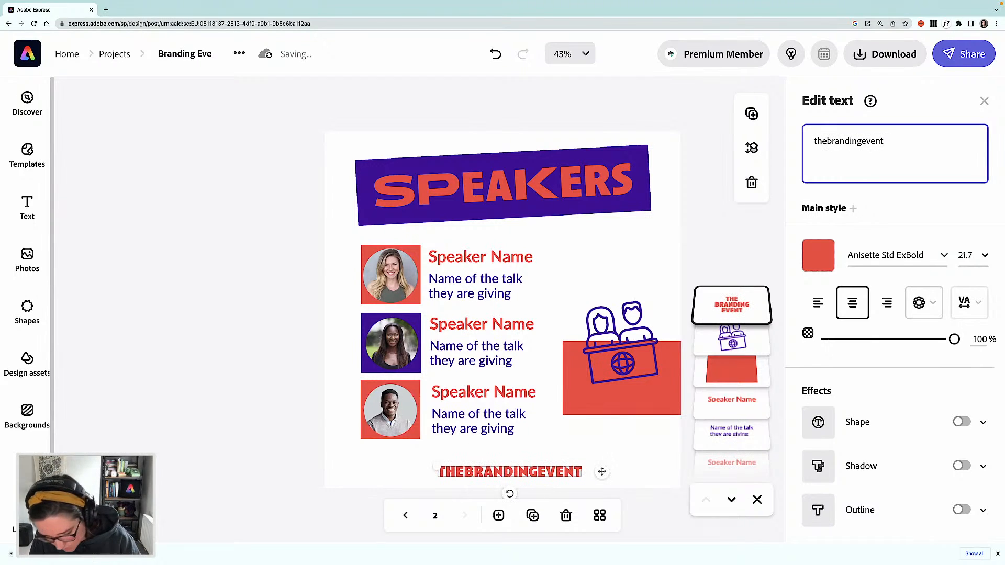
text(.com)
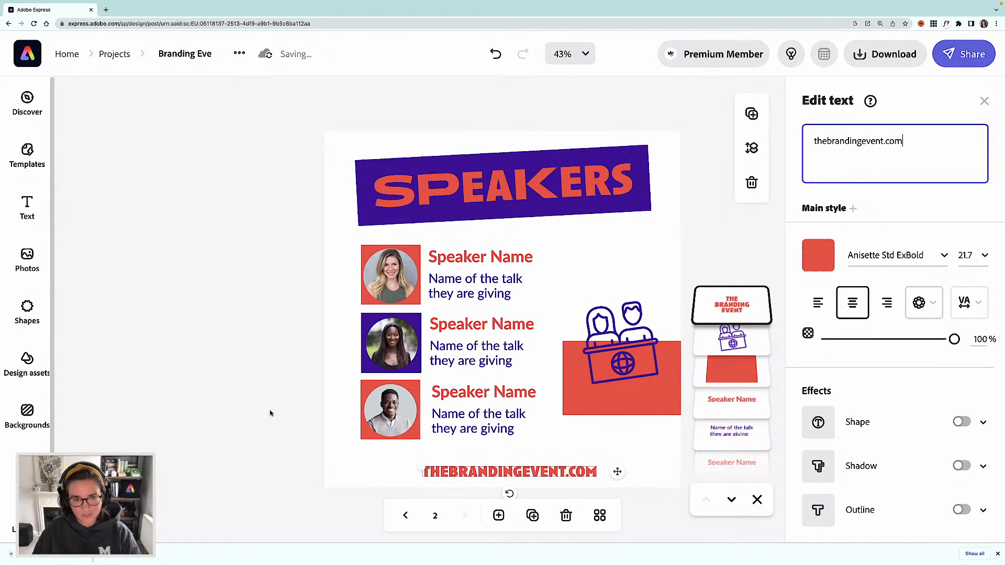
Step: Nudge the website address slightly right beneath the speakers and recolour it in the brand purple #440099
click(323, 434)
drag(517, 473, 519, 475)
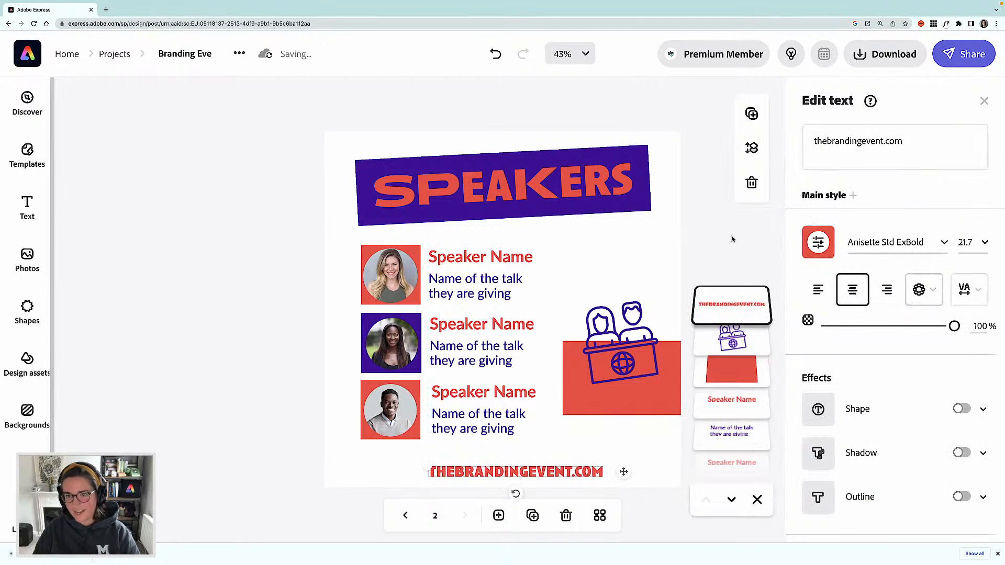
click(818, 242)
click(652, 231)
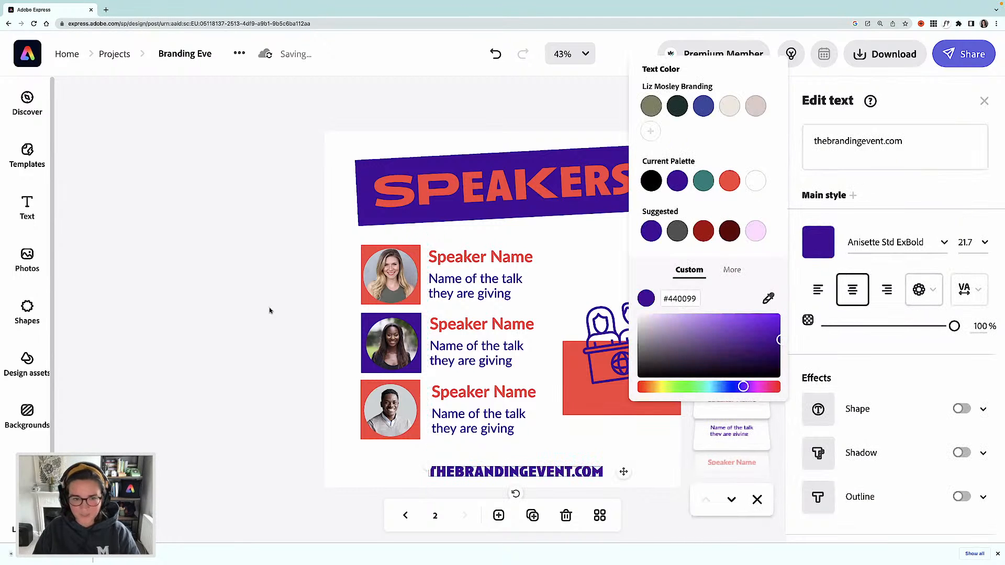
click(172, 297)
Step: View both pages side by side, leave the project and open The Branding Event brand for managing
click(600, 515)
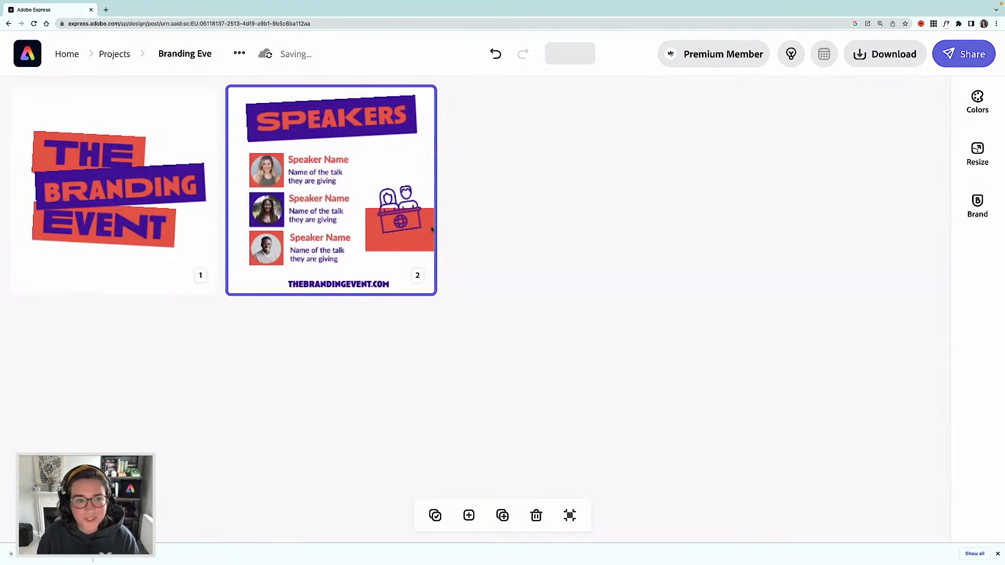
click(28, 53)
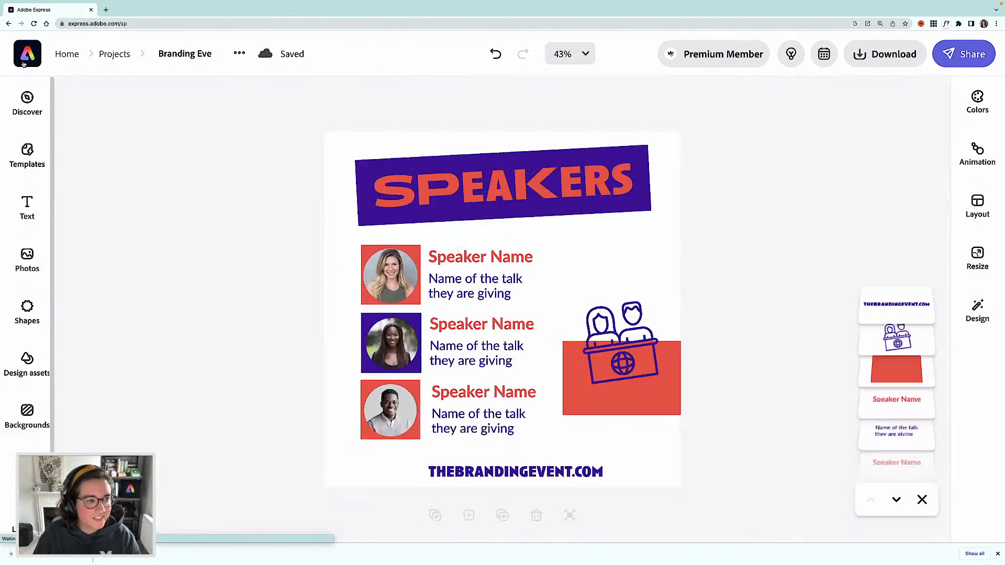
click(29, 276)
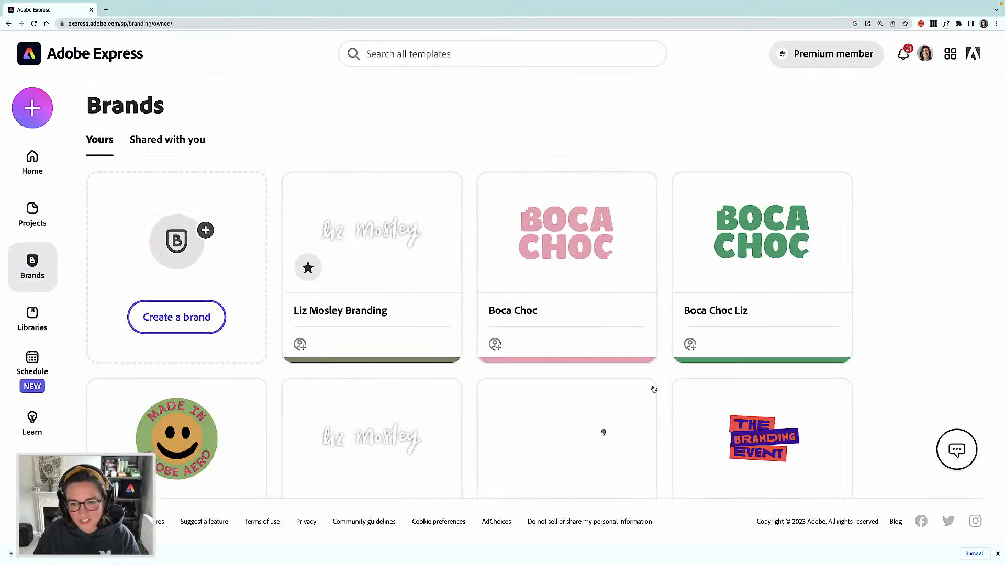
scroll(602, 377, down, 3)
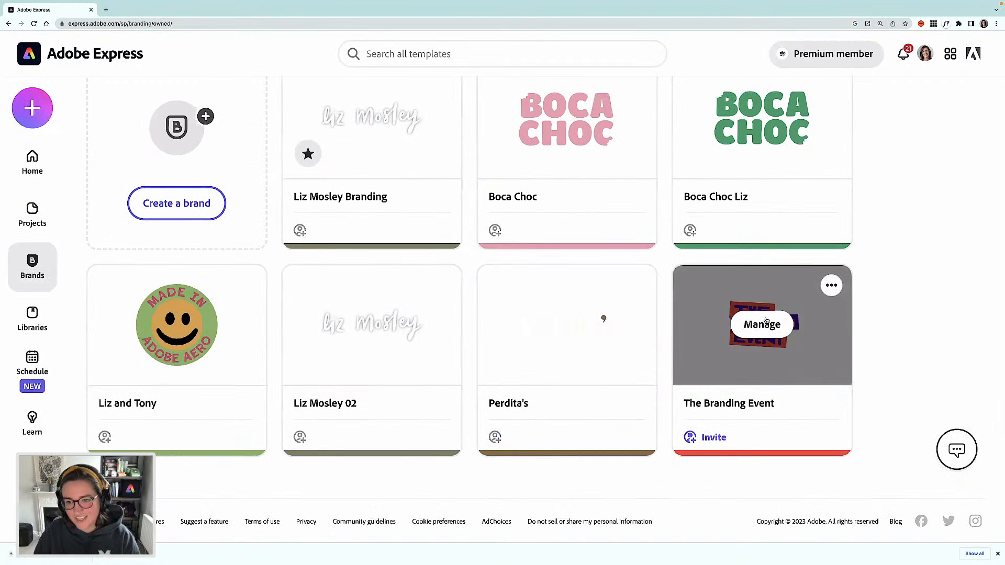
click(763, 331)
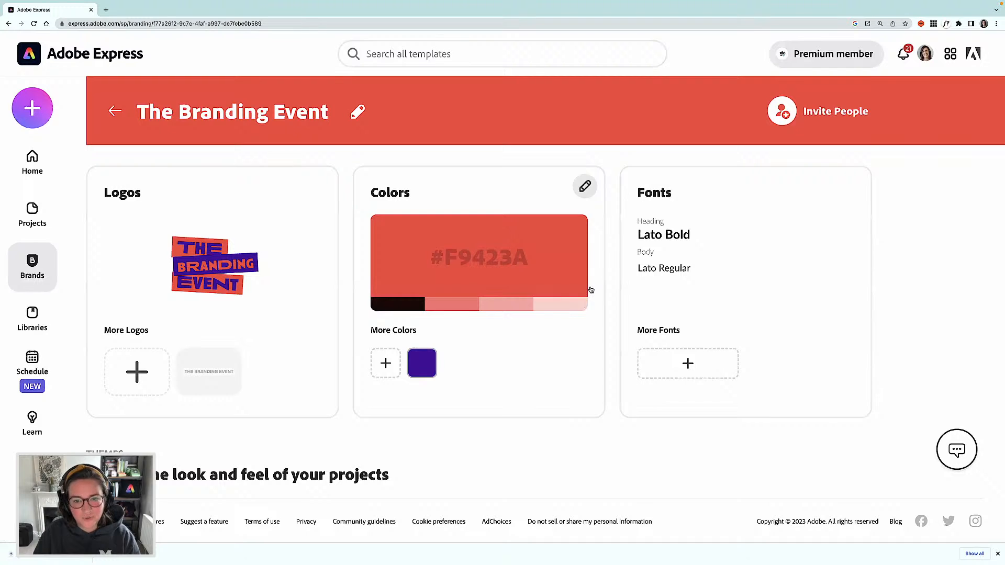